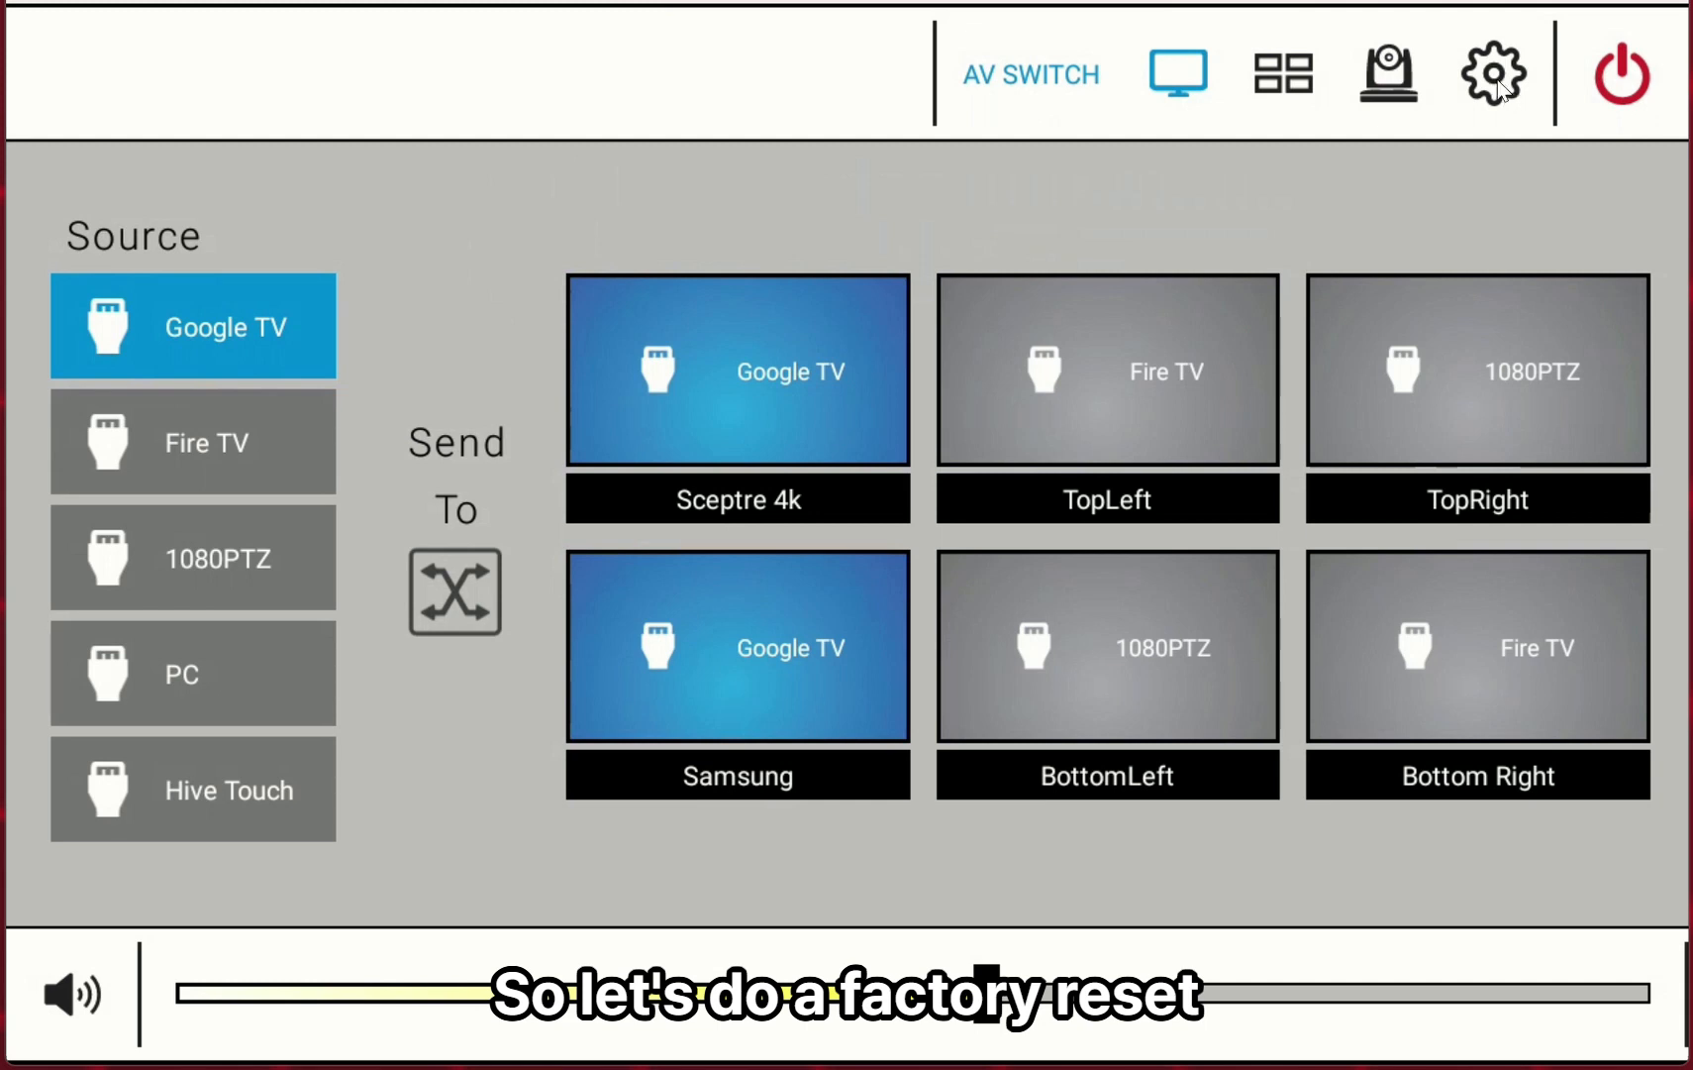
Factory reset the system database from settings and confirm the reset.
click(1533, 67)
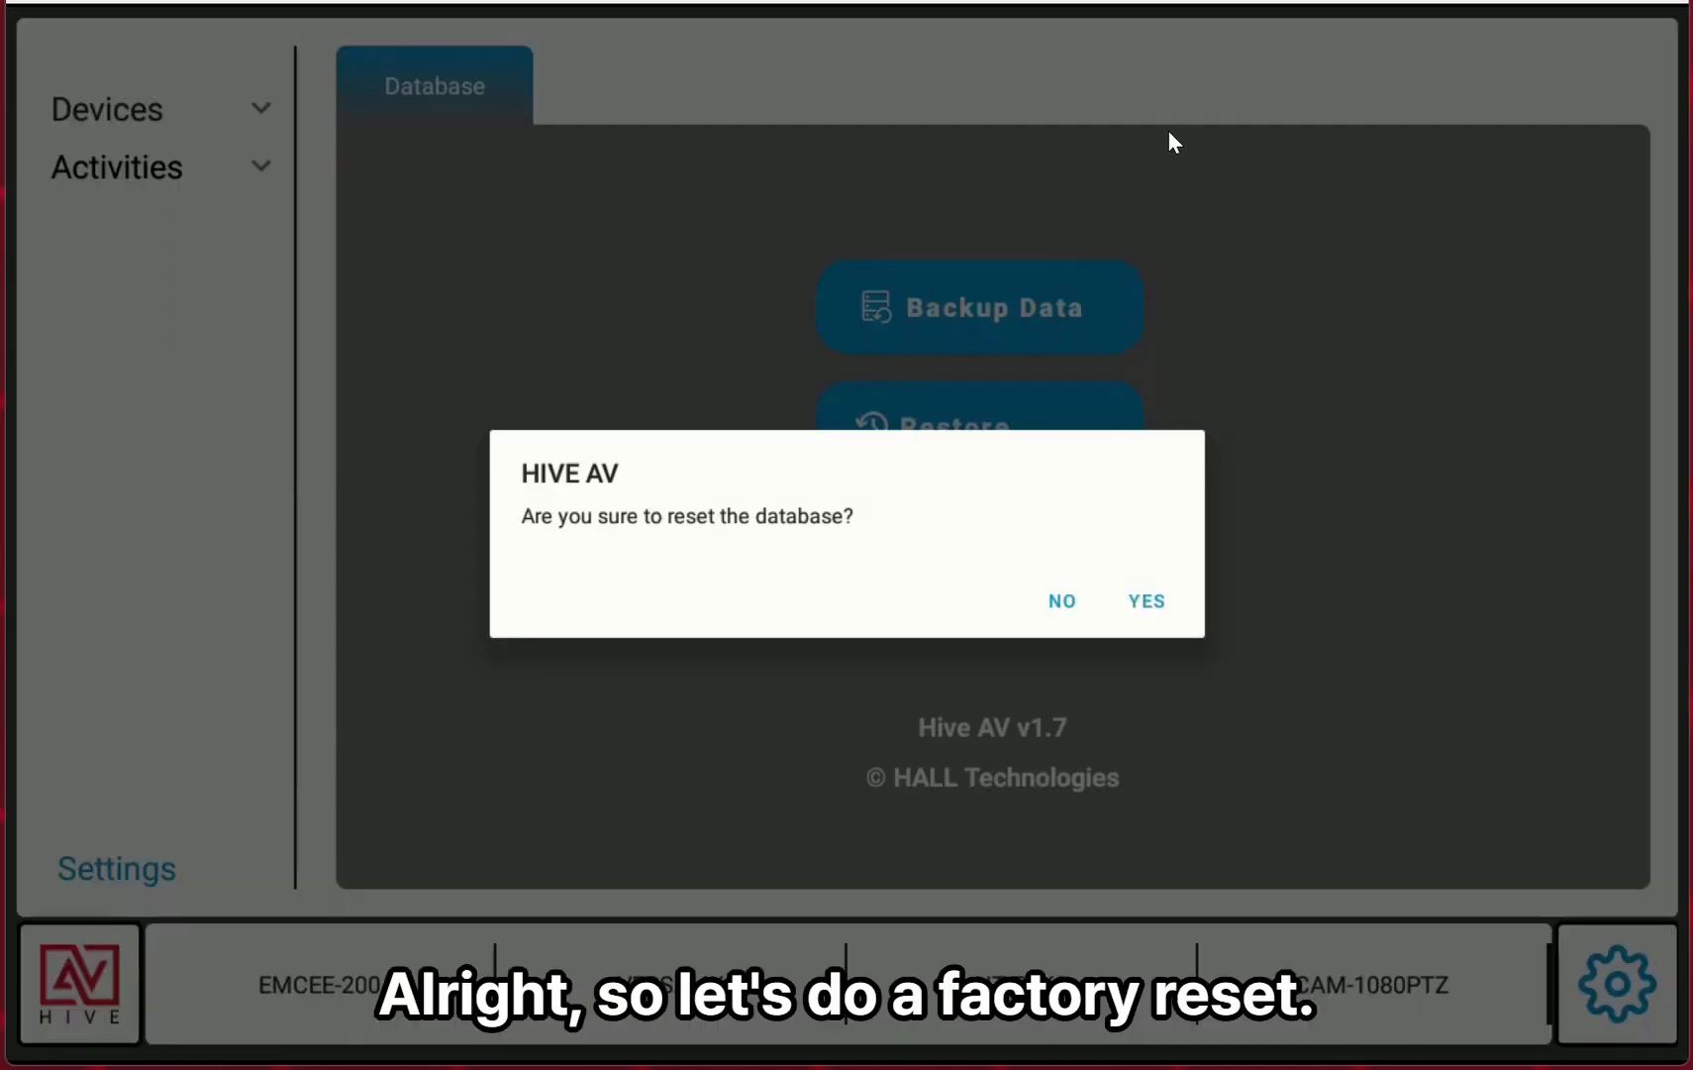
click(1148, 601)
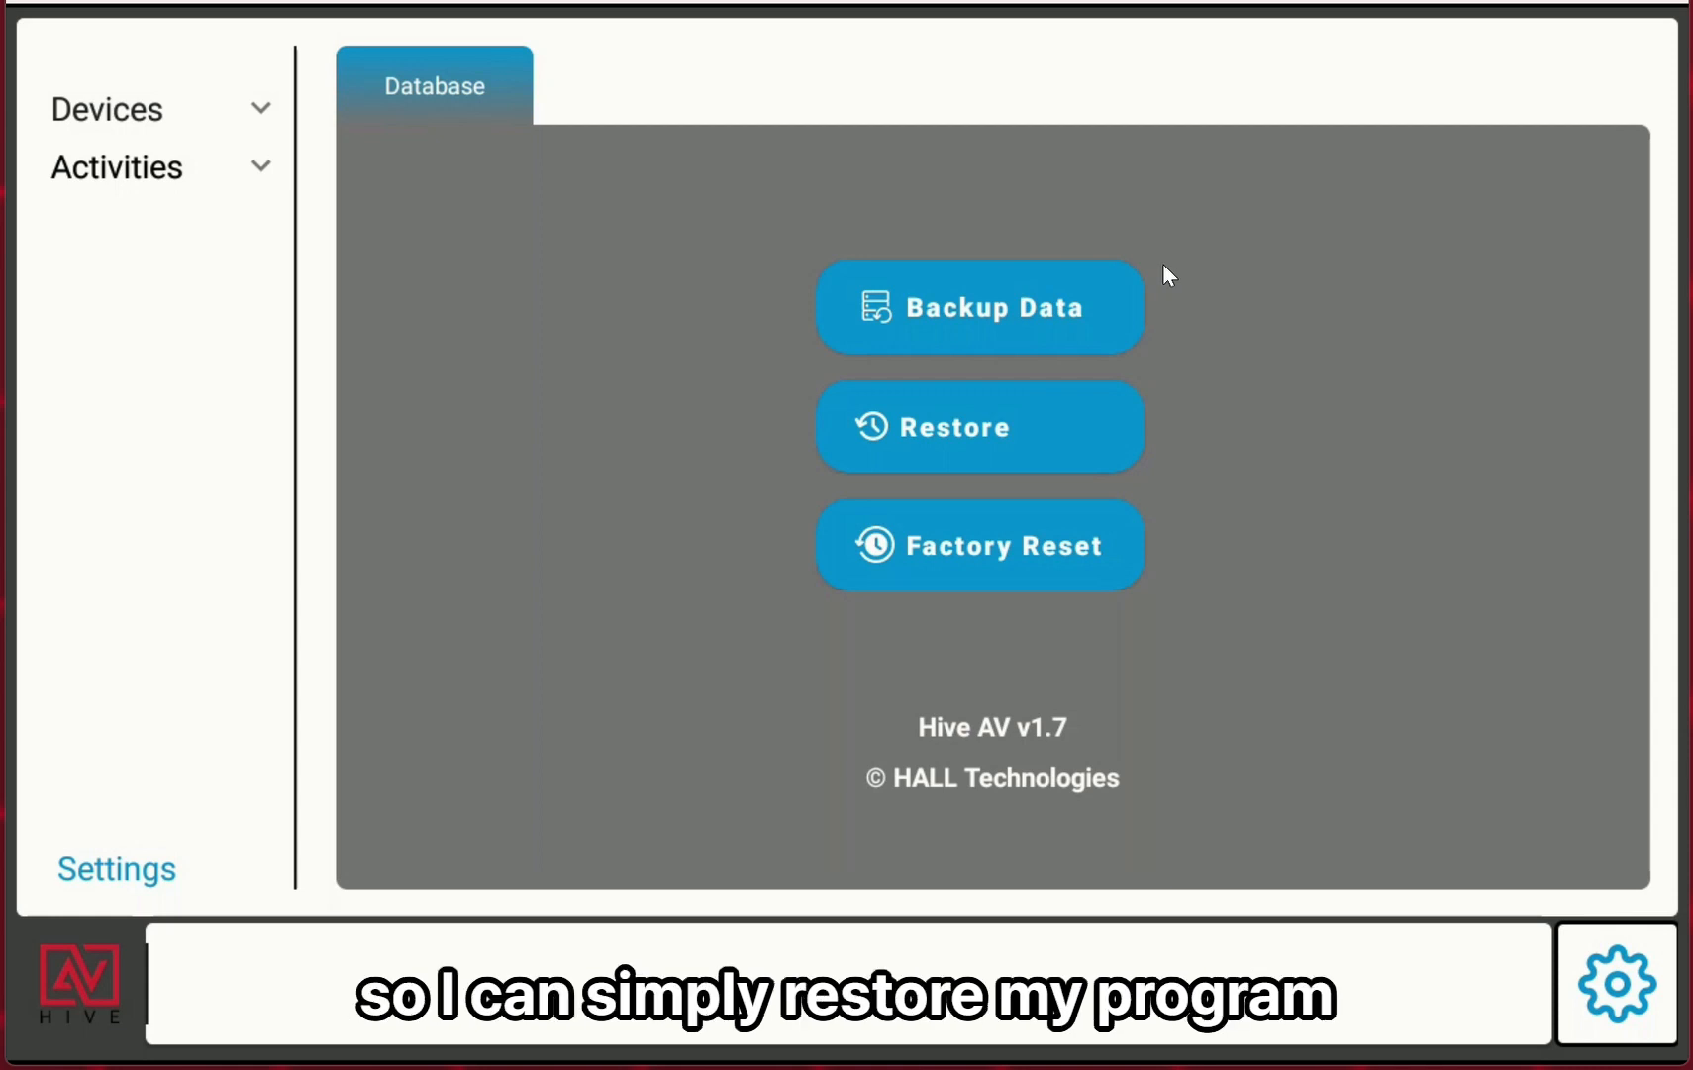
Open the Versa-4k encoders list and move Google TV to the top position.
click(261, 110)
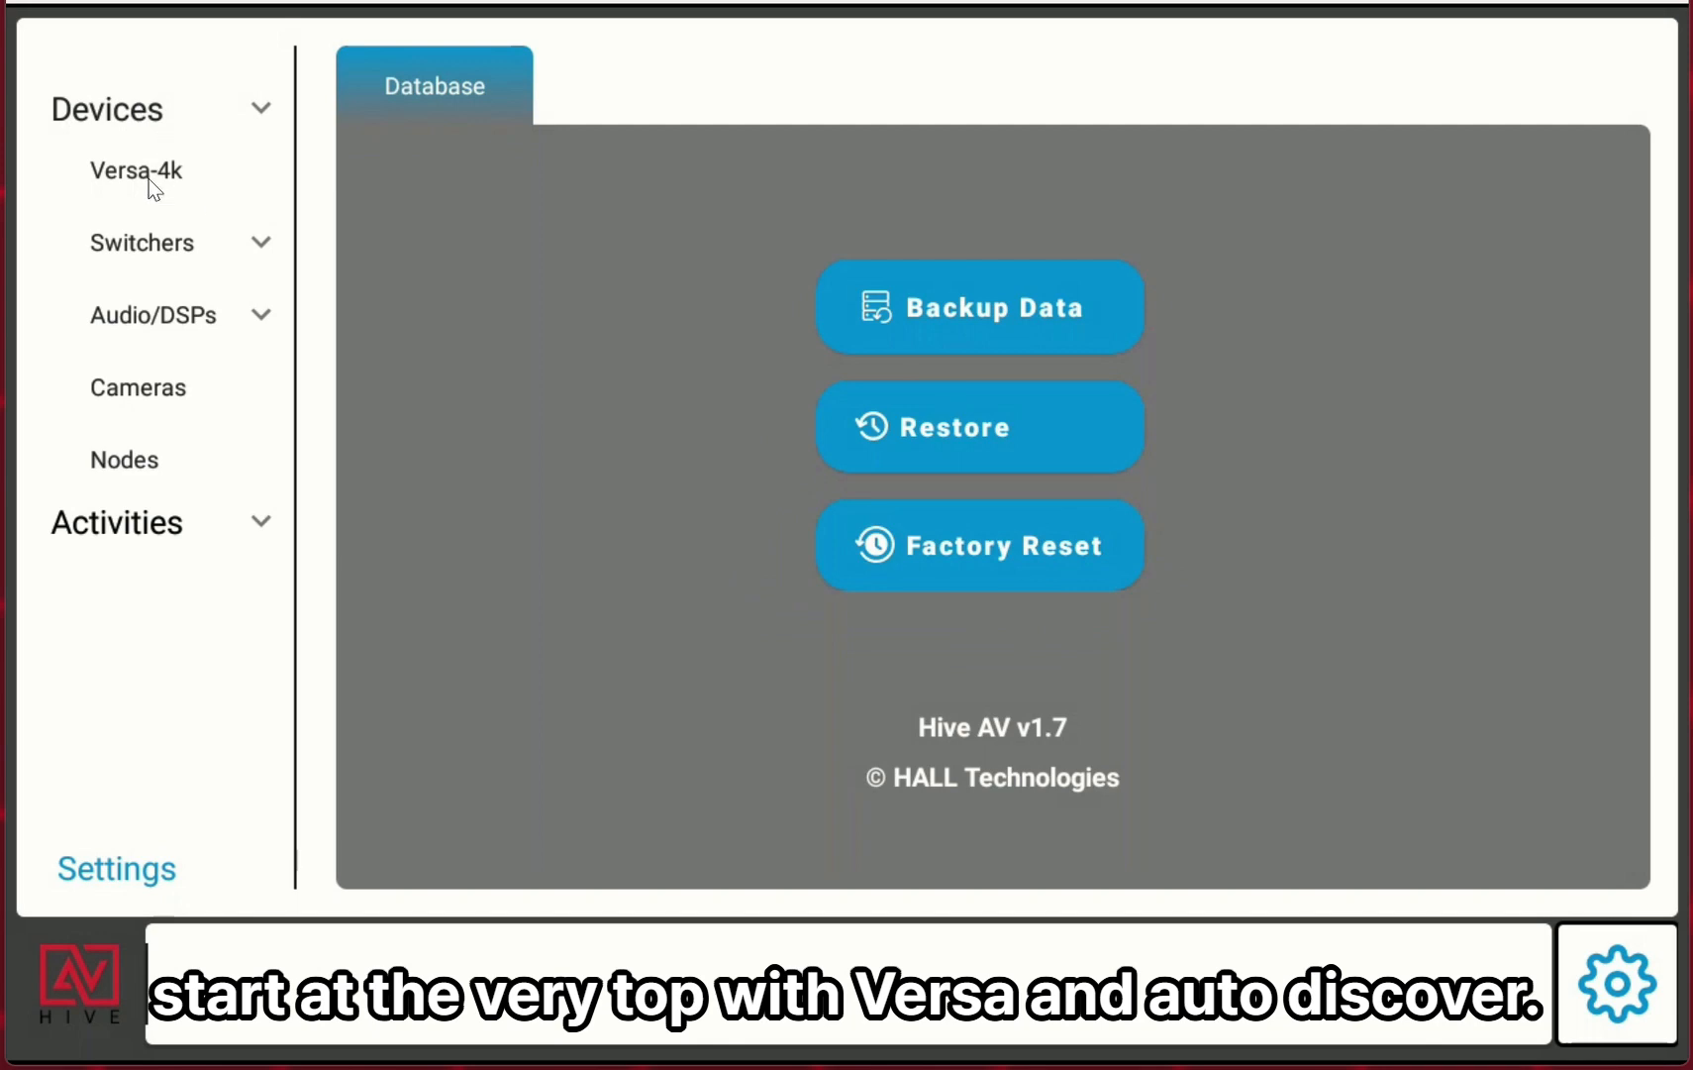
click(157, 168)
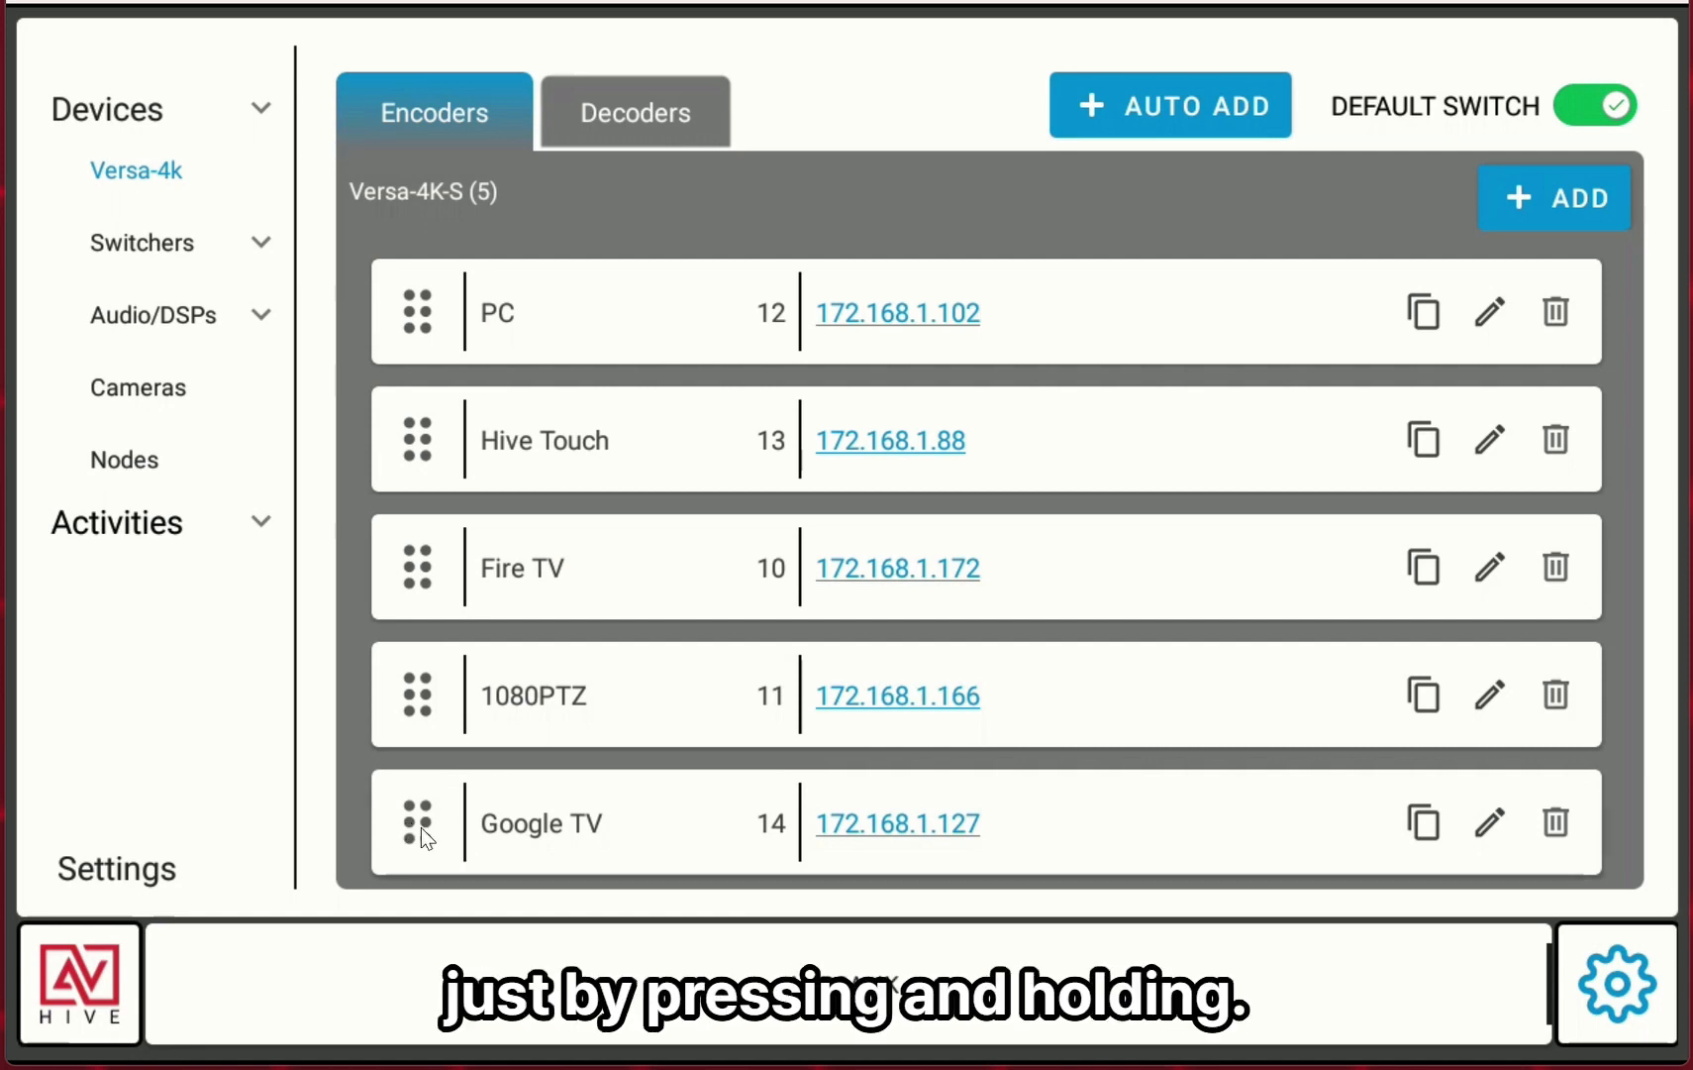
drag(421, 827, 423, 335)
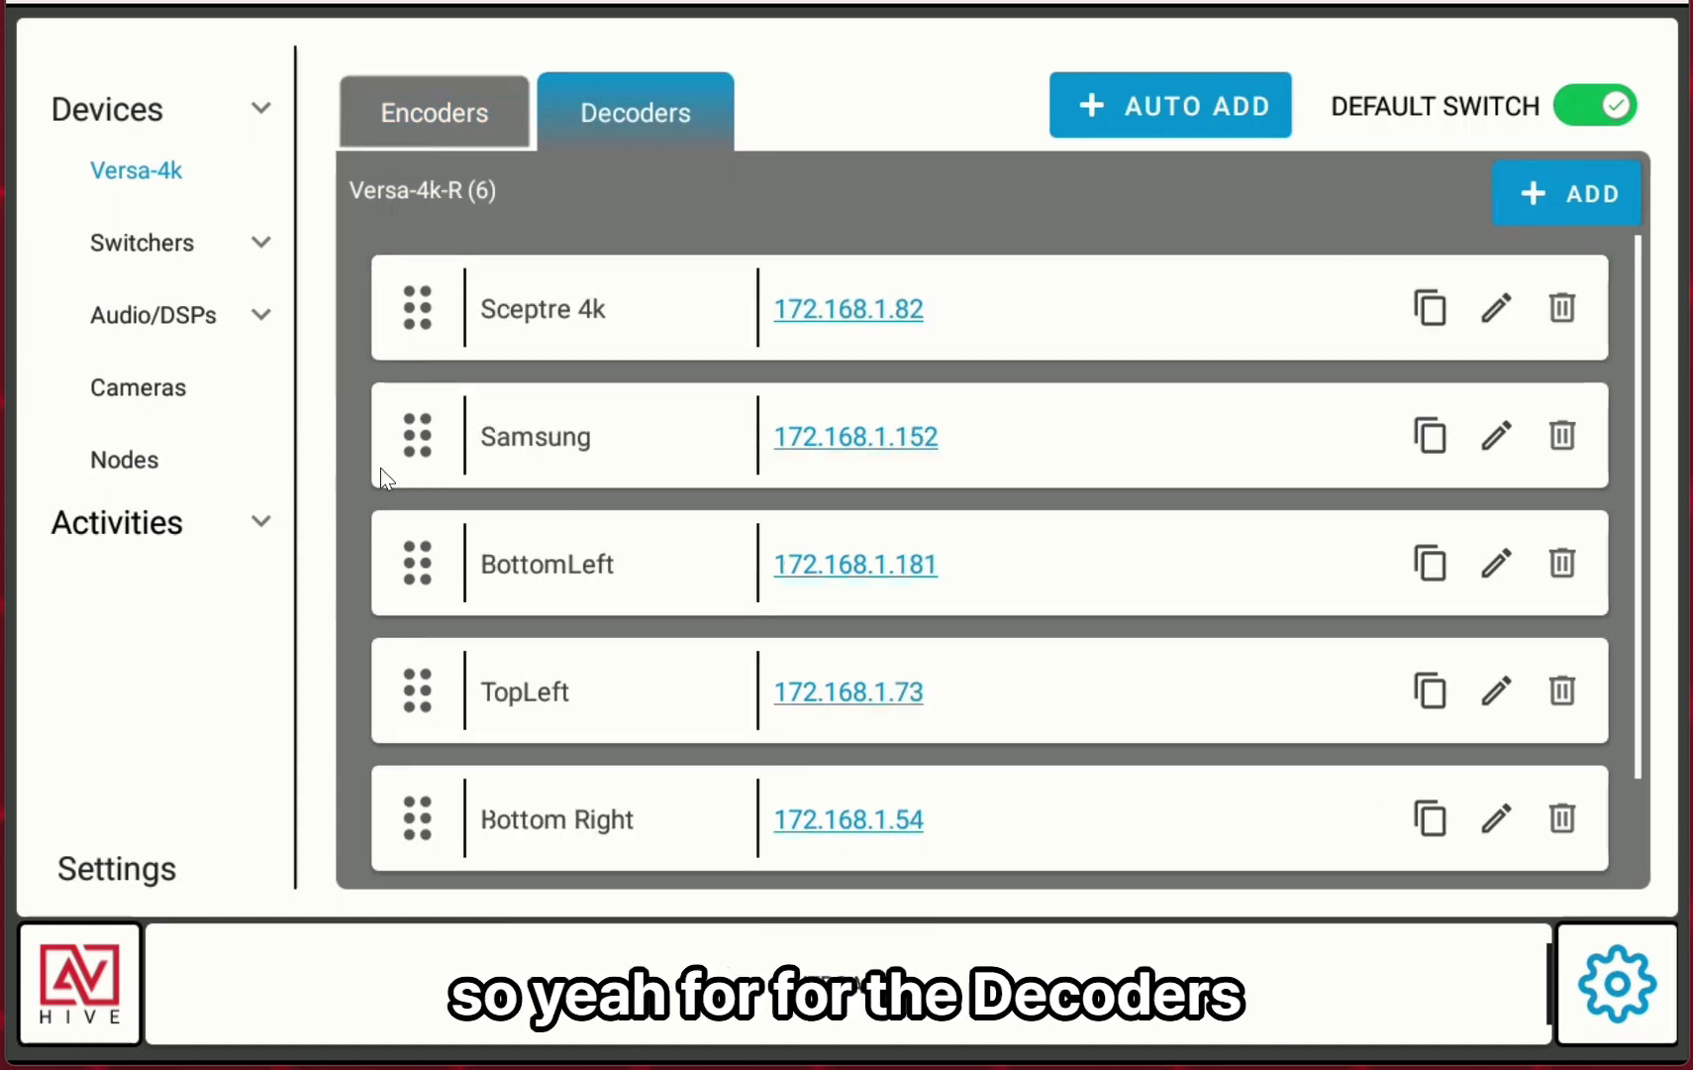
In the Versa-4k decoders list, move TopLeft up to second place, just below Sceptre 4k.
scroll(661, 735, down, 2)
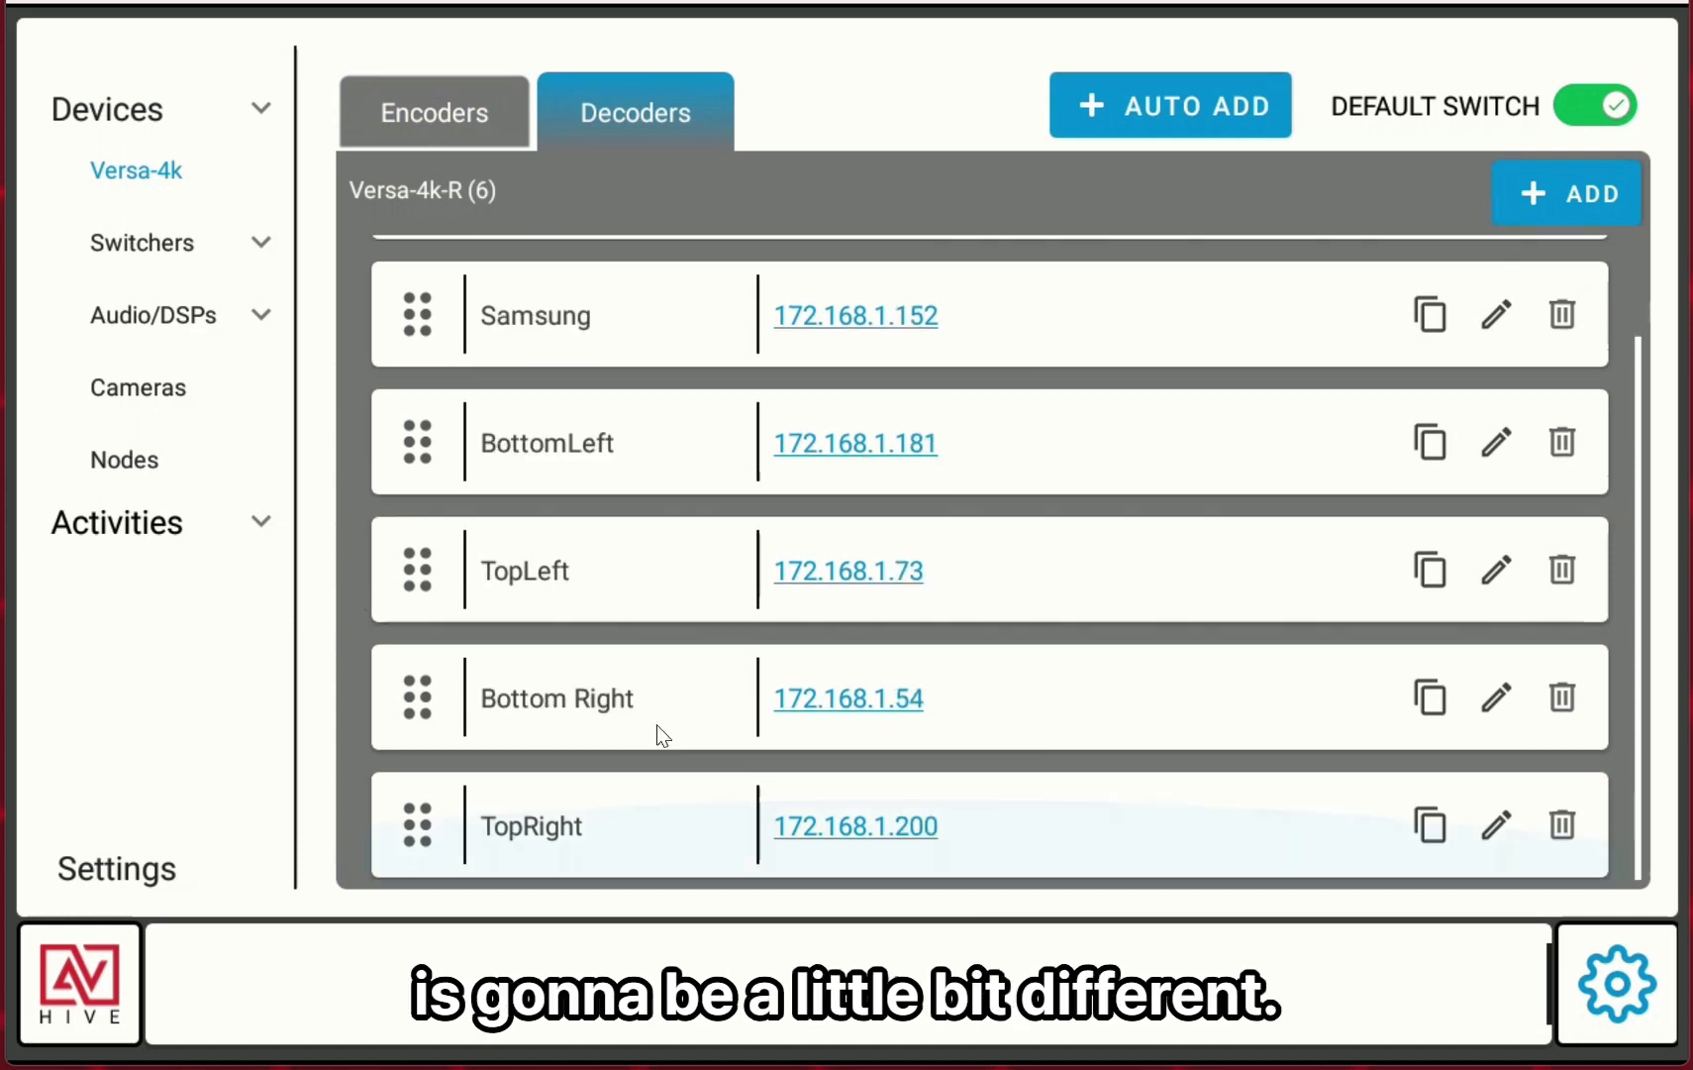
scroll(657, 734, up, 2)
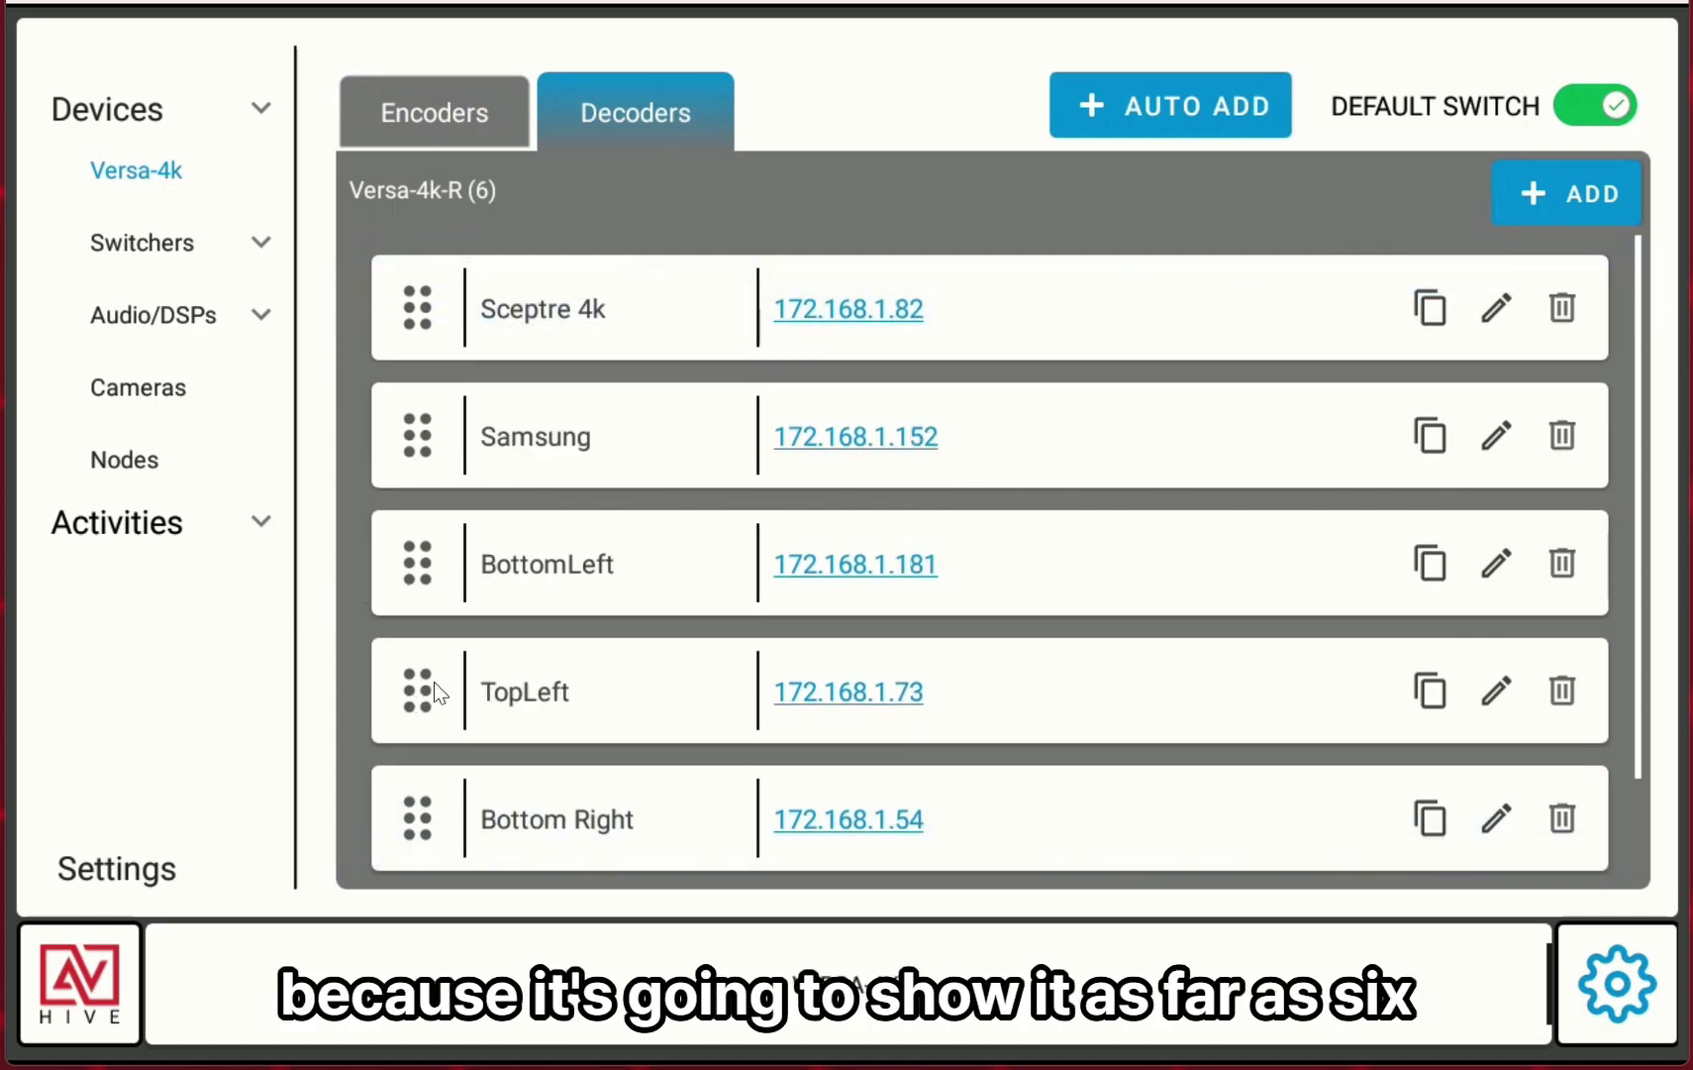
scroll(441, 676, down, 1)
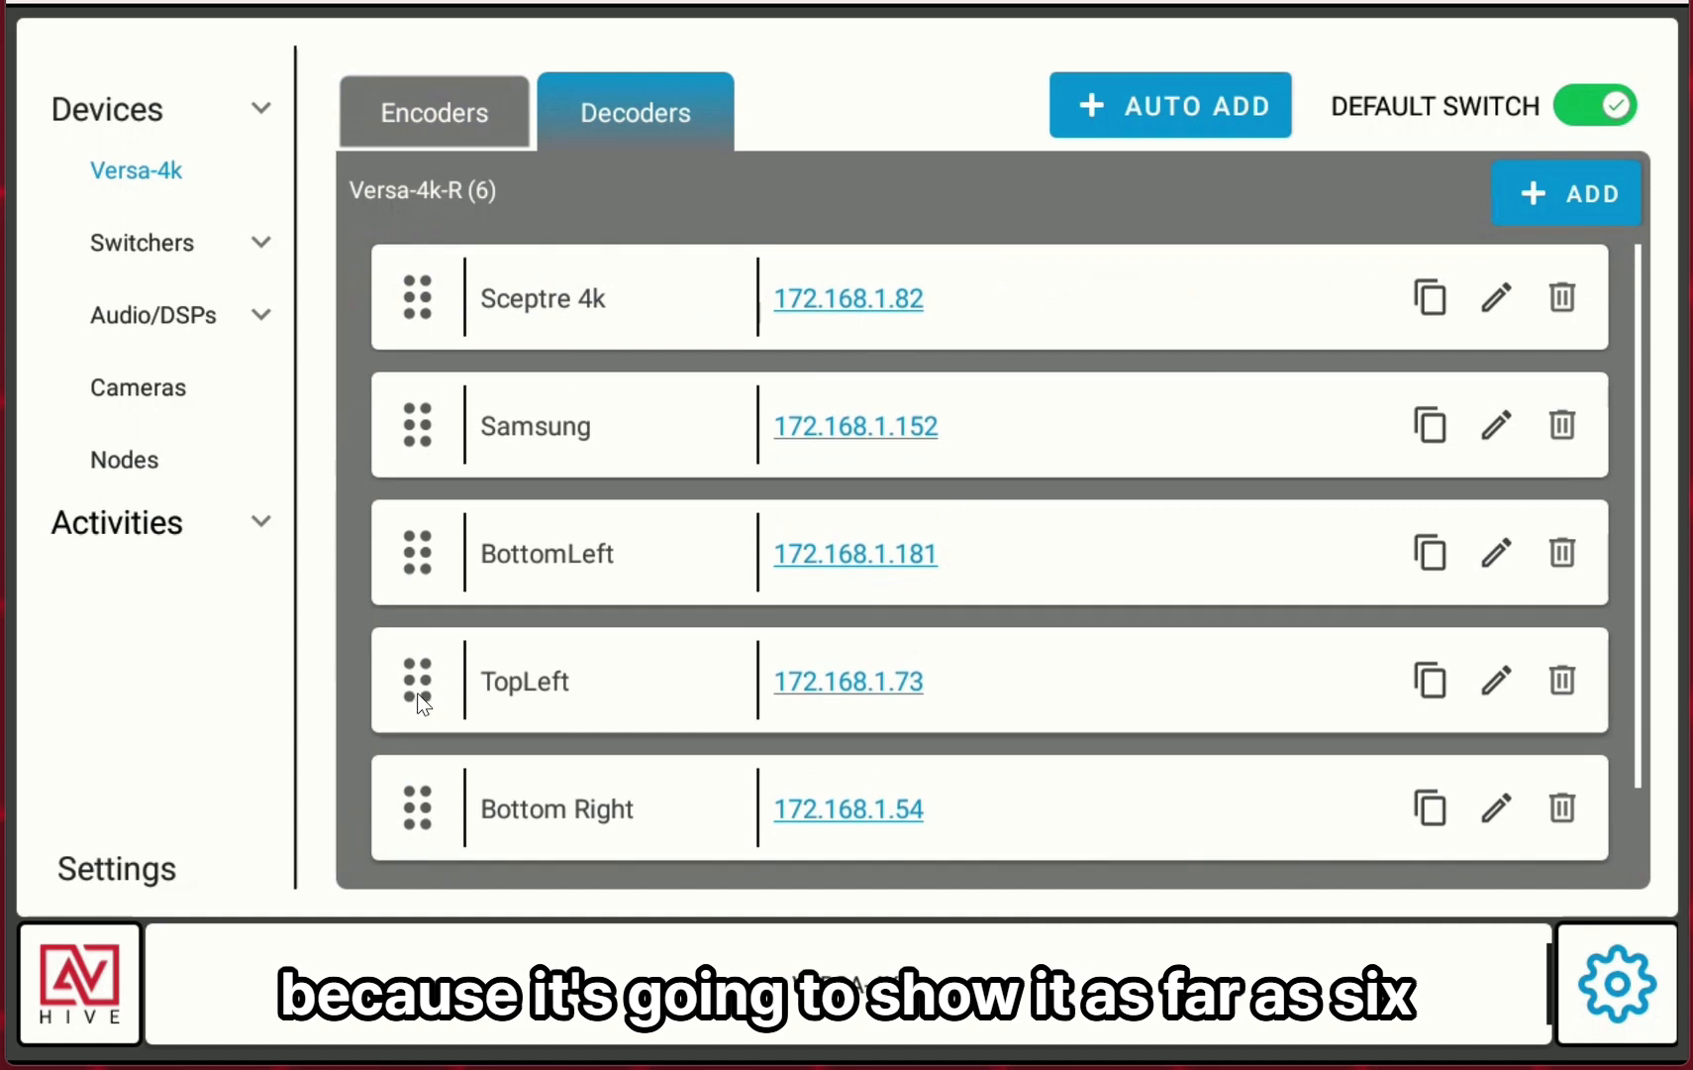
drag(417, 692, 448, 423)
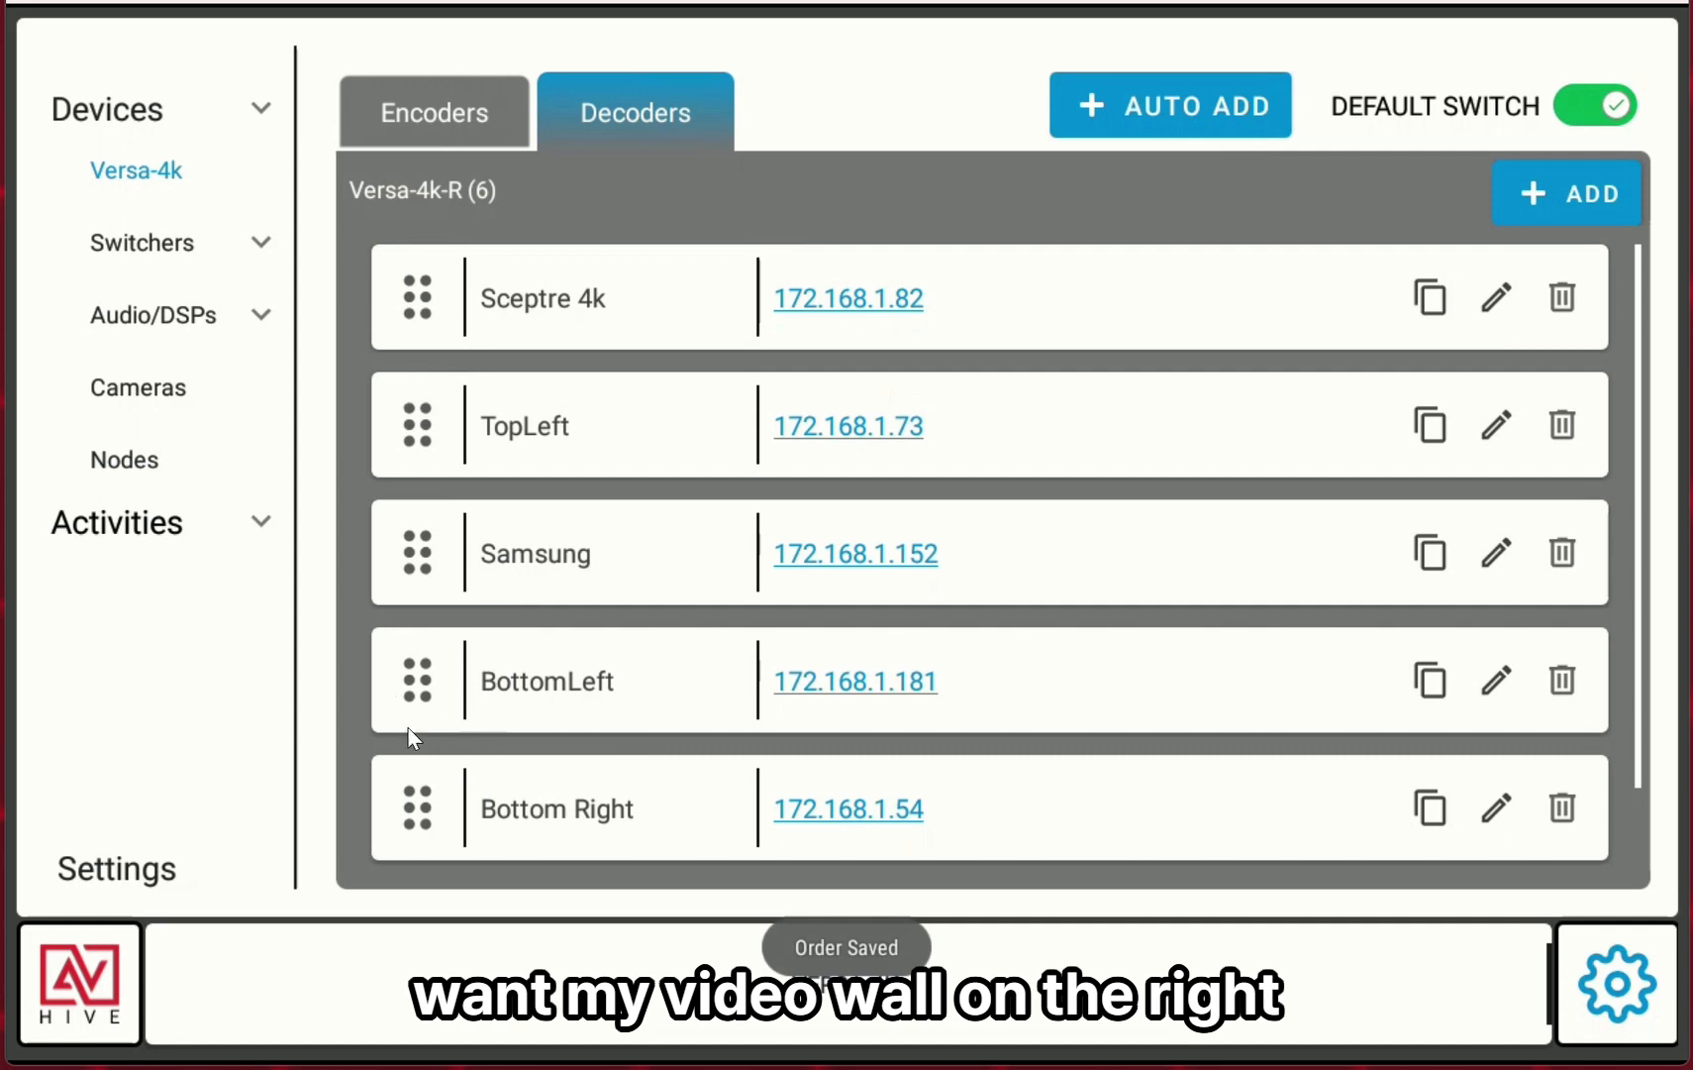
Move the TopRight decoder up to third place, directly below TopLeft.
scroll(445, 696, down, 3)
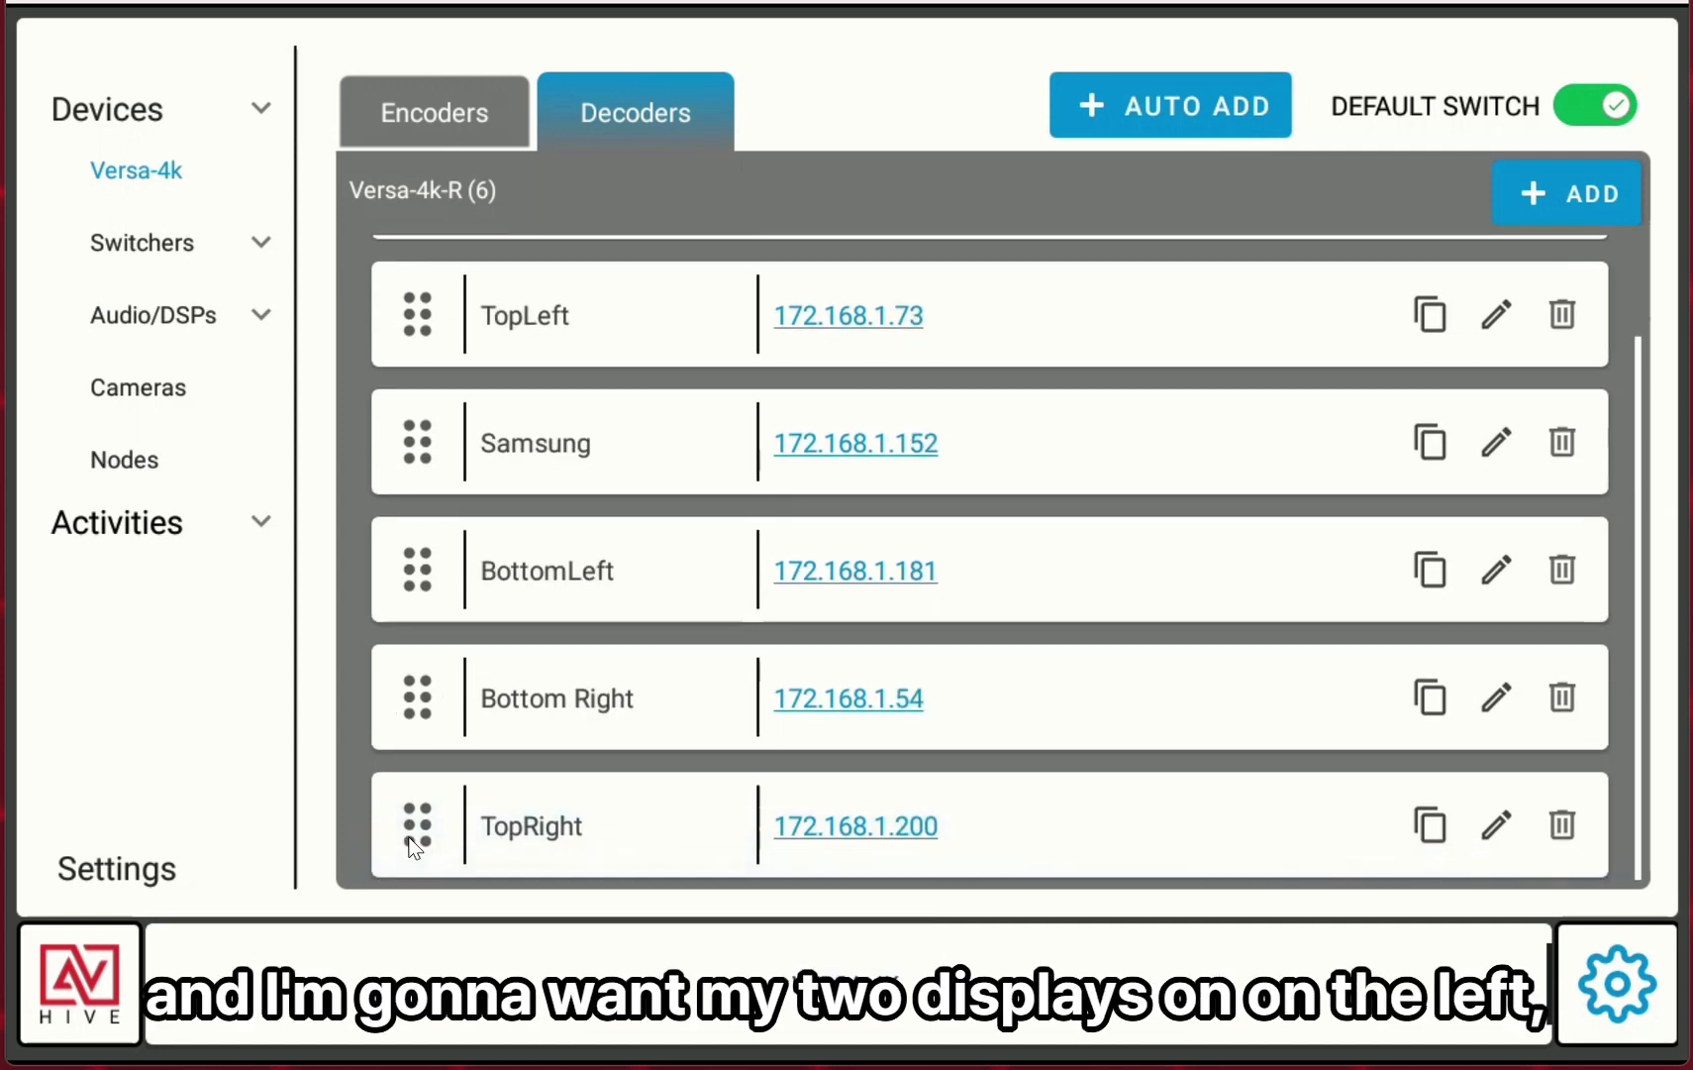
drag(417, 817, 413, 559)
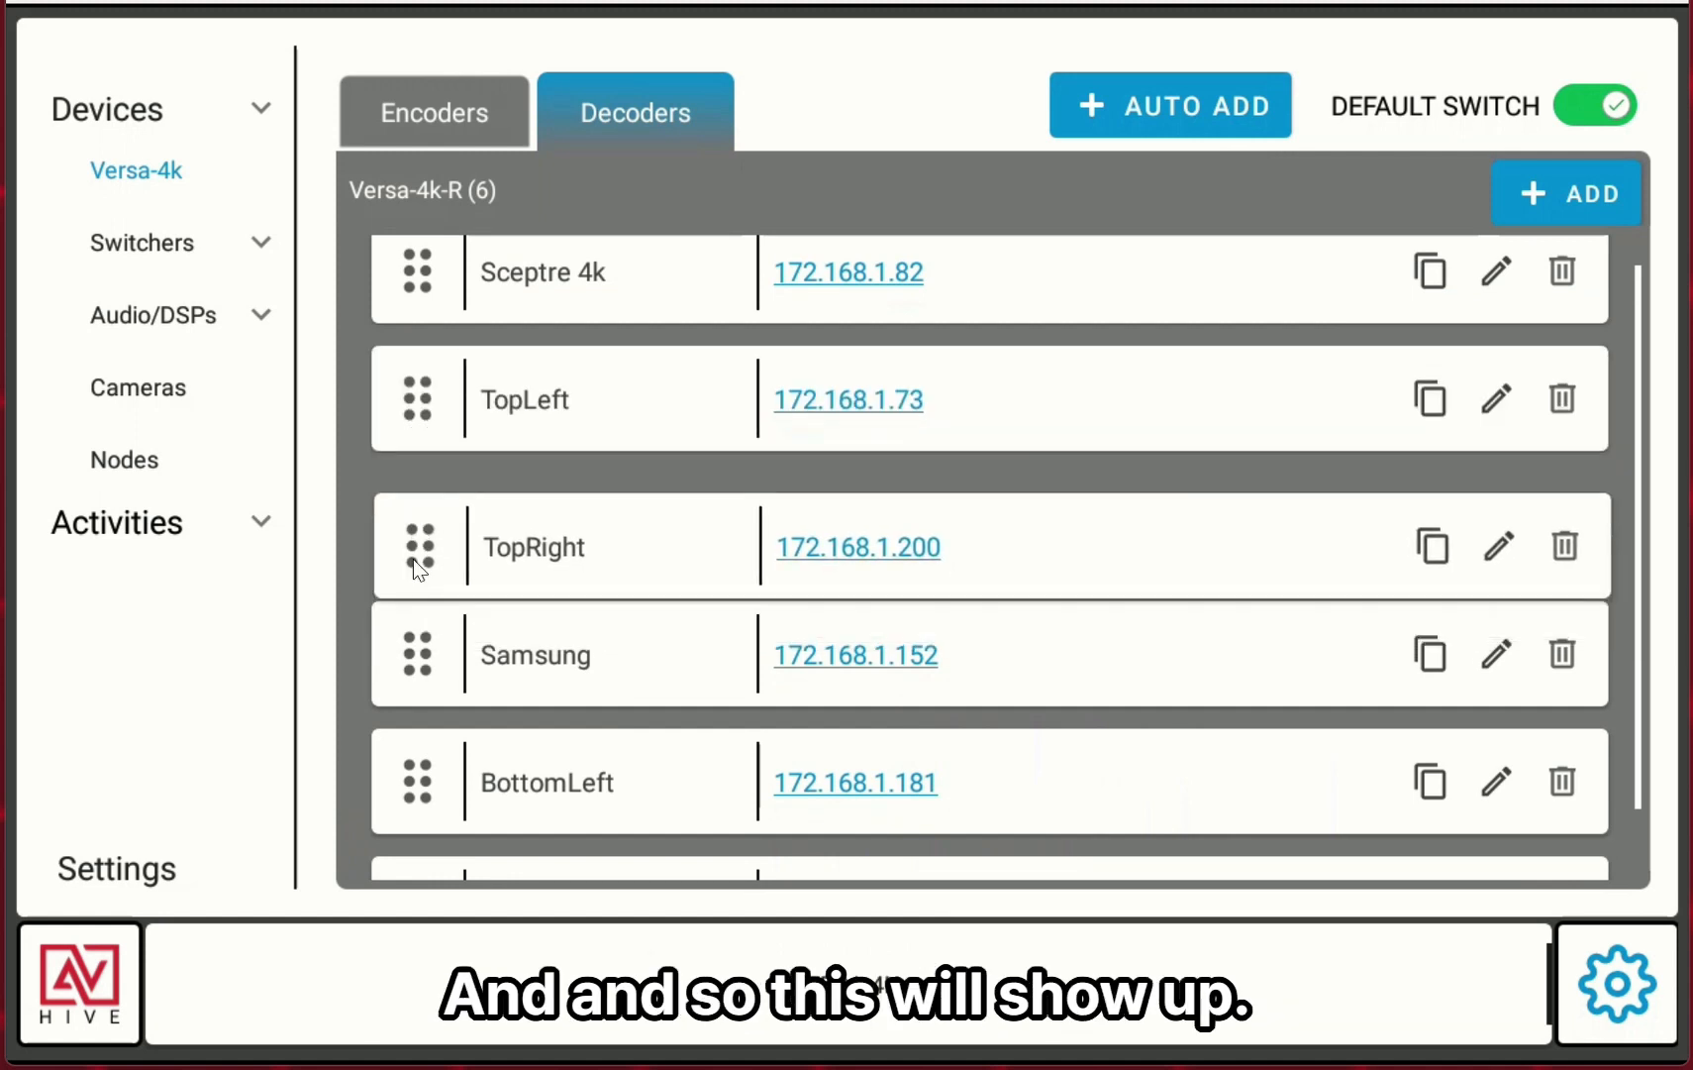
scroll(560, 785, down, 2)
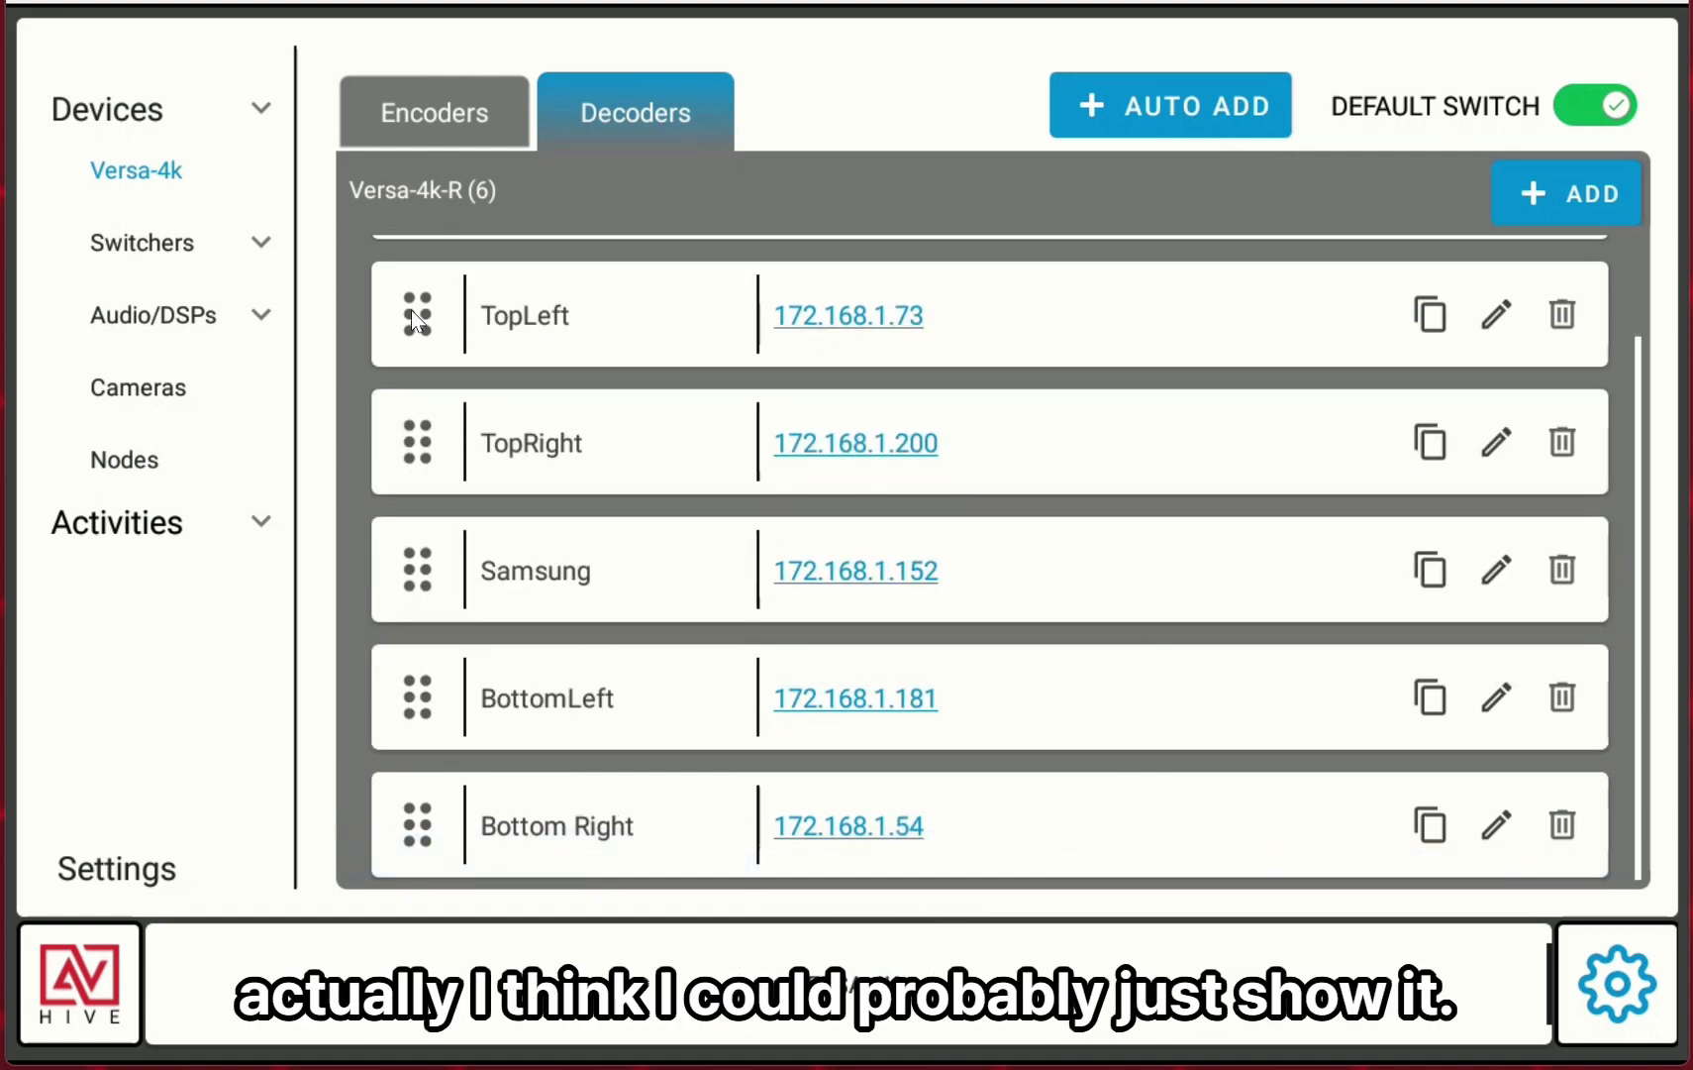
Check the display order on the routing screen, then go back to settings.
click(873, 974)
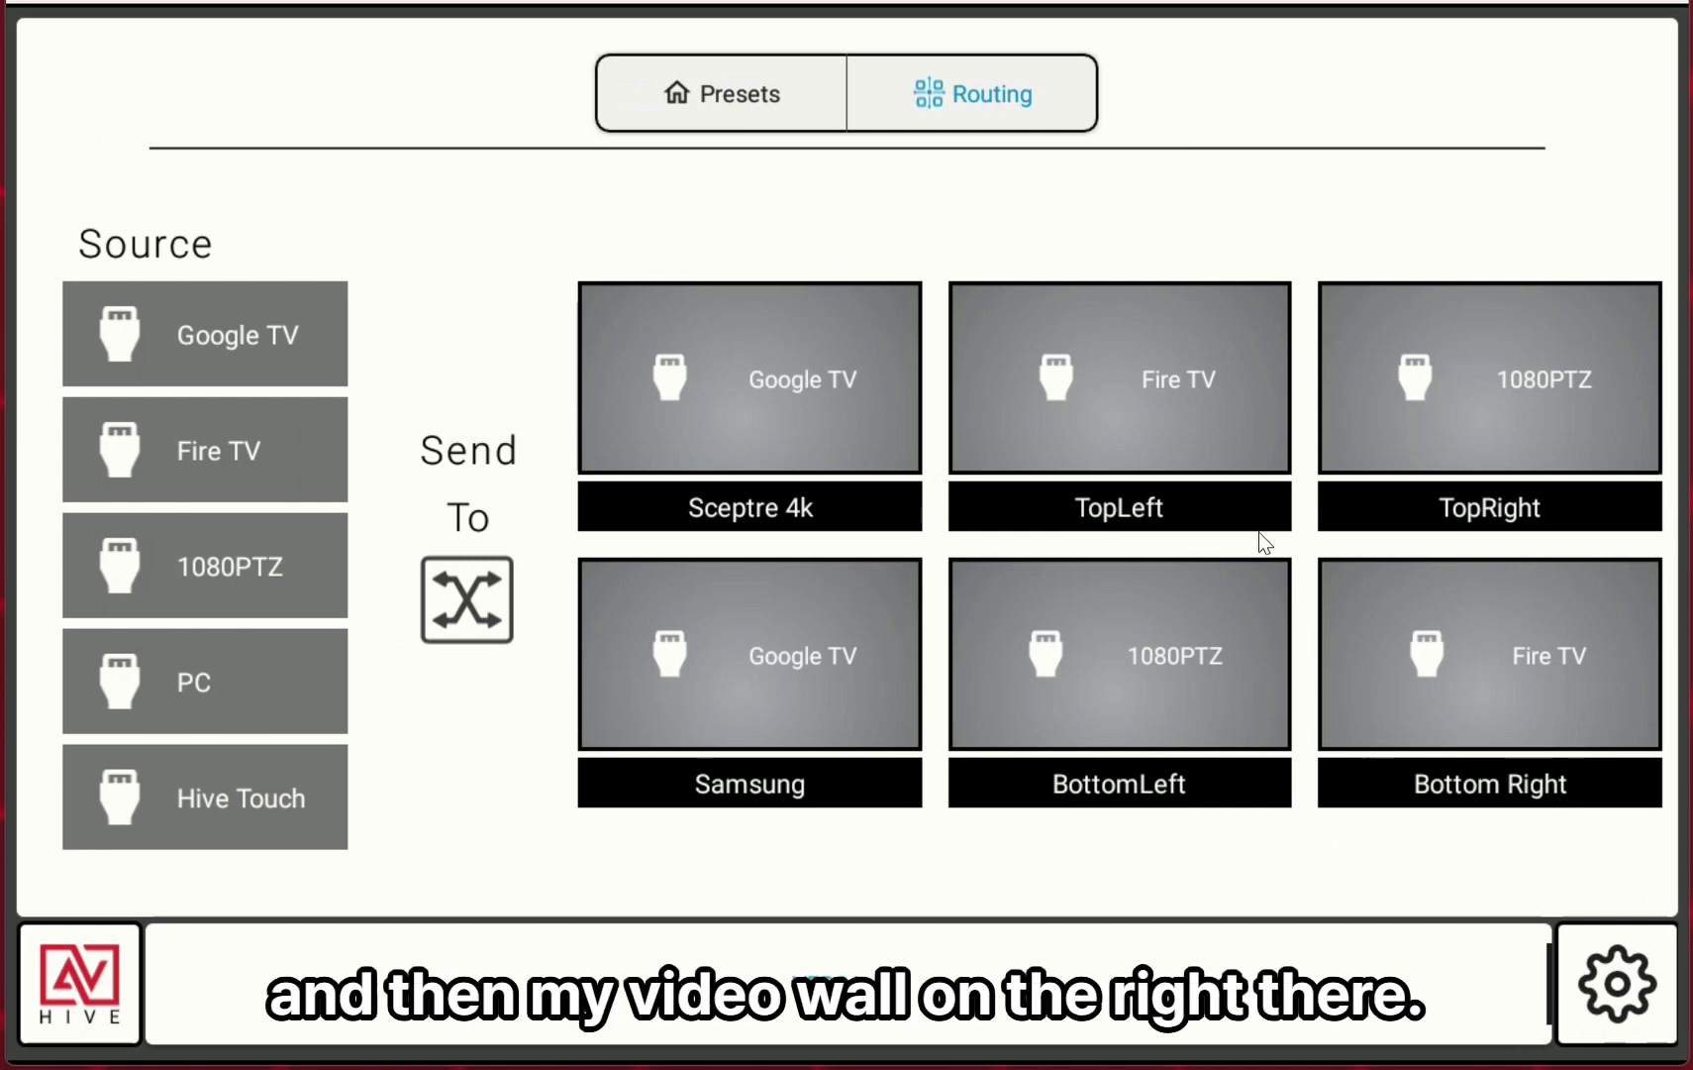
click(1605, 1015)
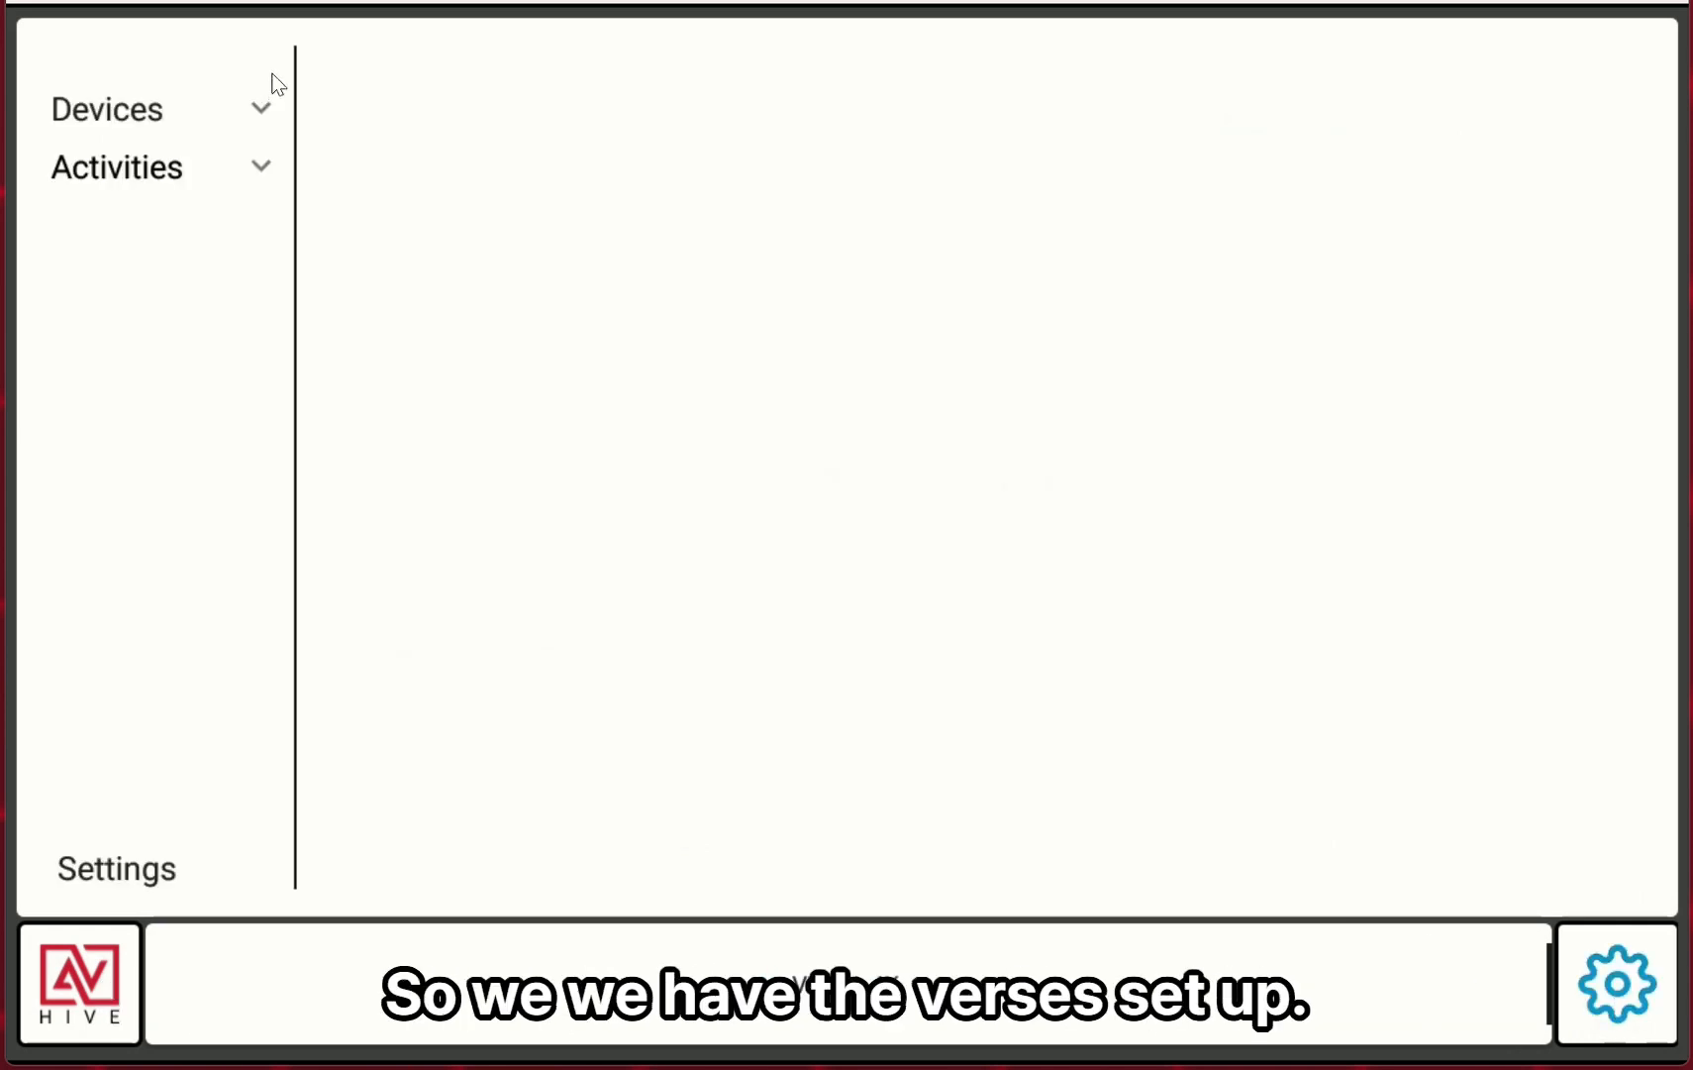
Set the EMCEE-200 switcher's IP address to 172.168.1.128 and save it.
click(255, 106)
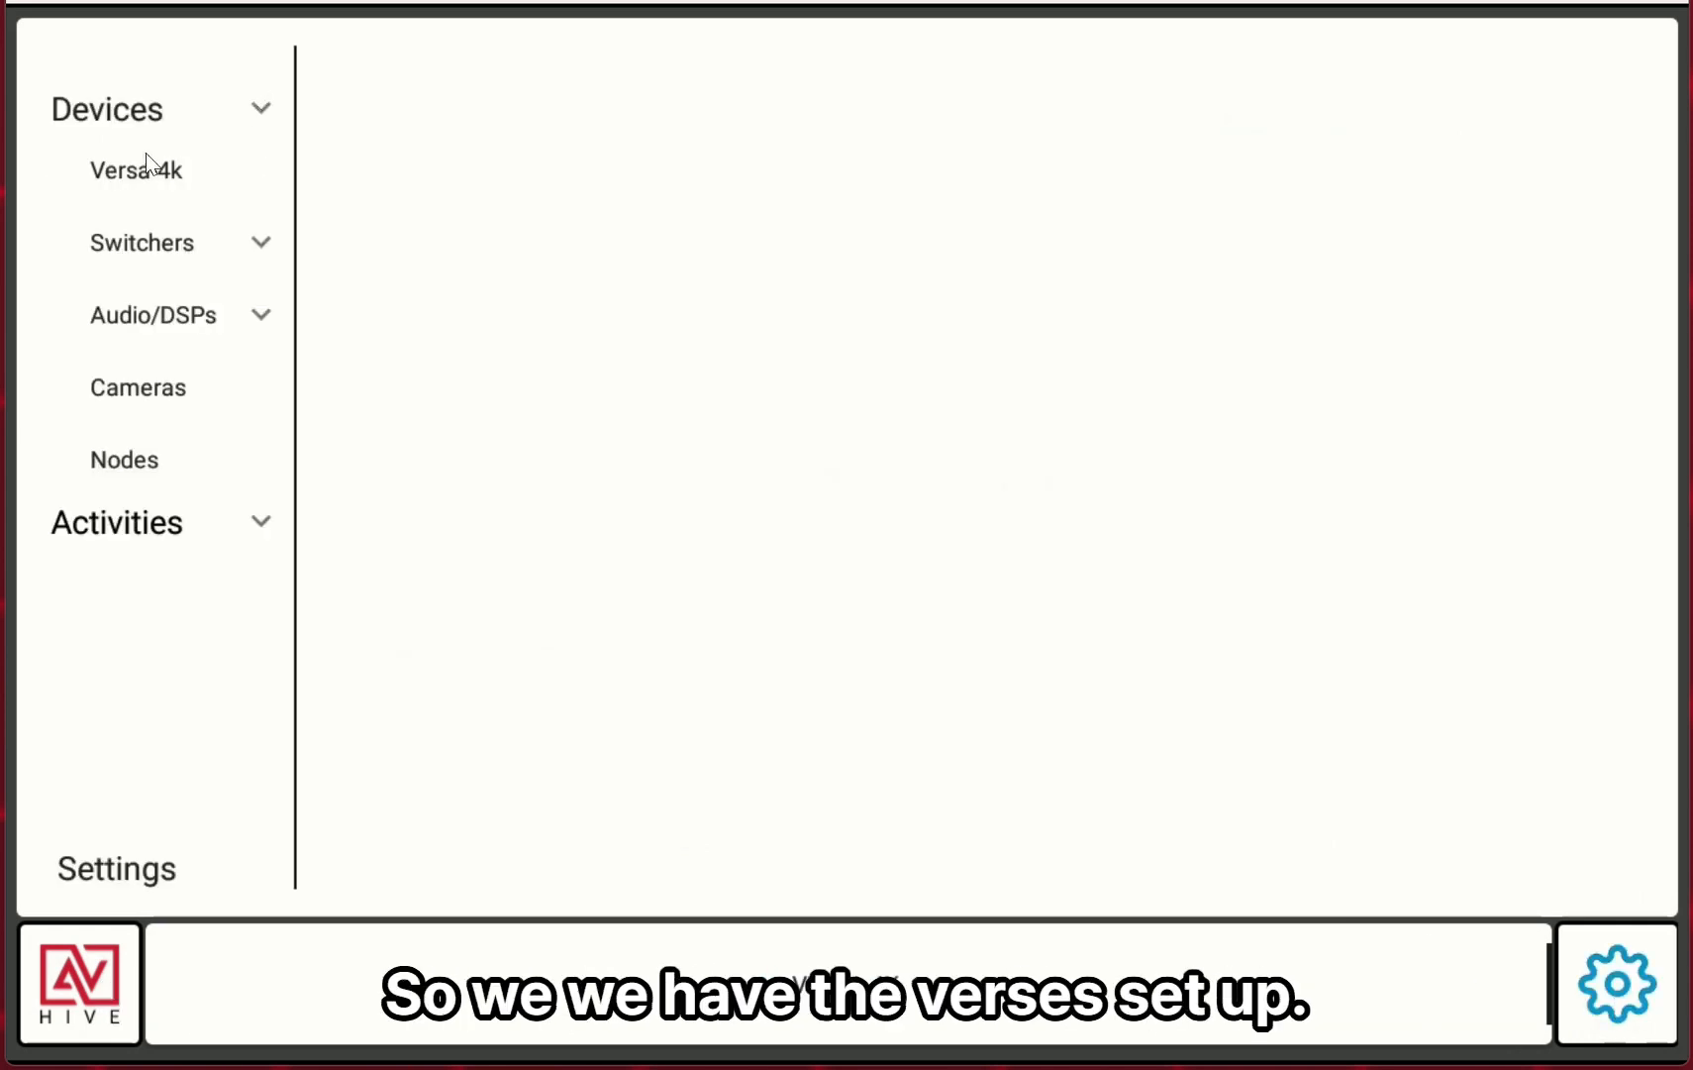
click(265, 250)
click(198, 312)
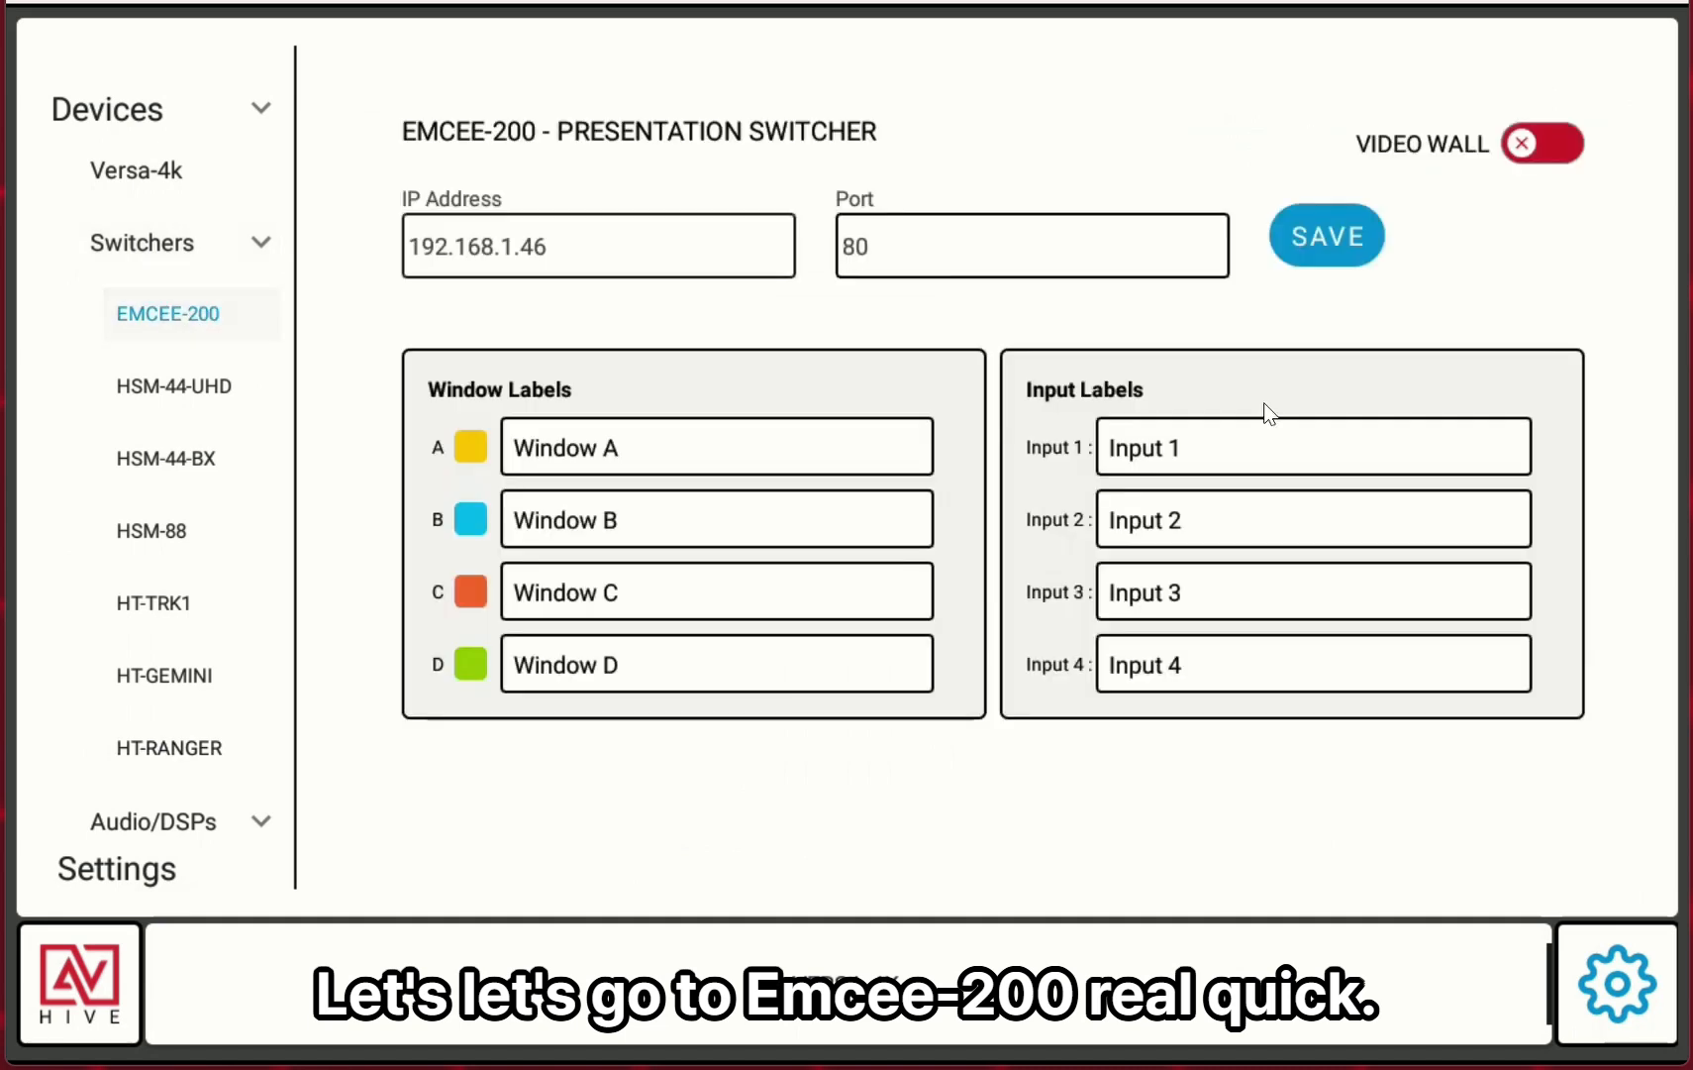
click(639, 240)
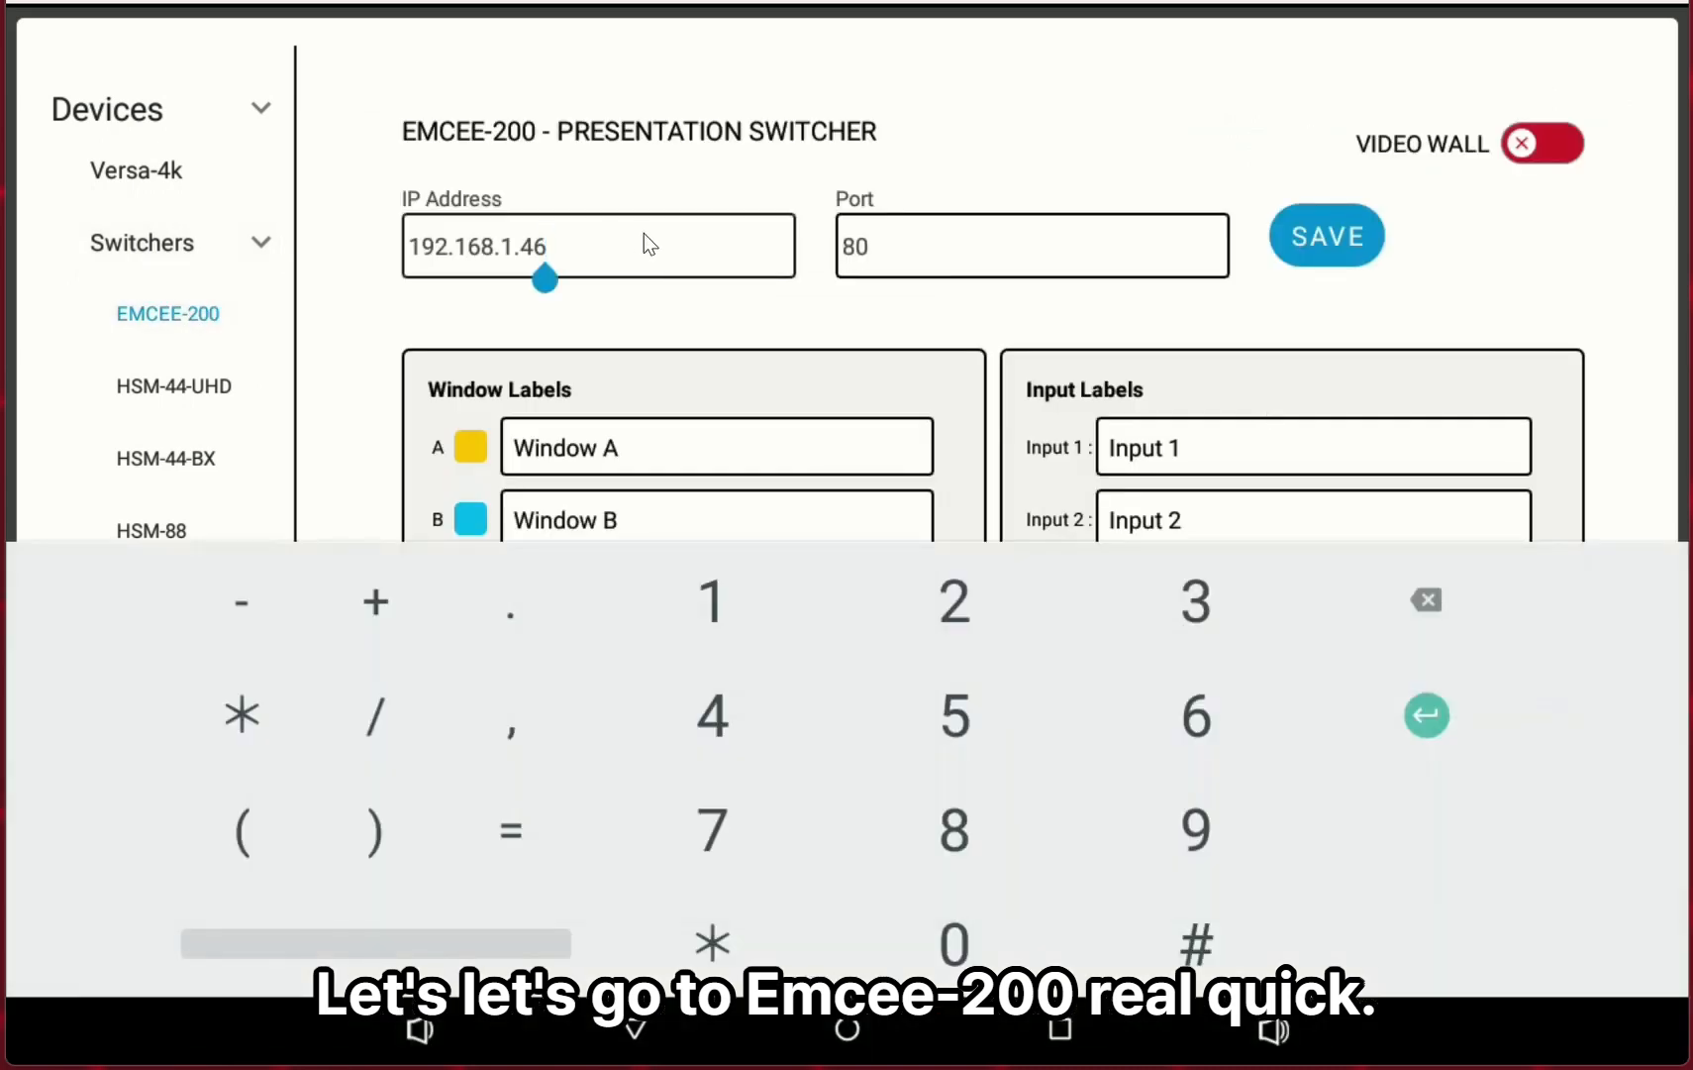
key(BackSpace)
key(BackSpace)
key(BackSpace)
key(BackSpace)
key(BackSpace)
key(BackSpace)
key(BackSpace)
key(BackSpace)
key(BackSpace)
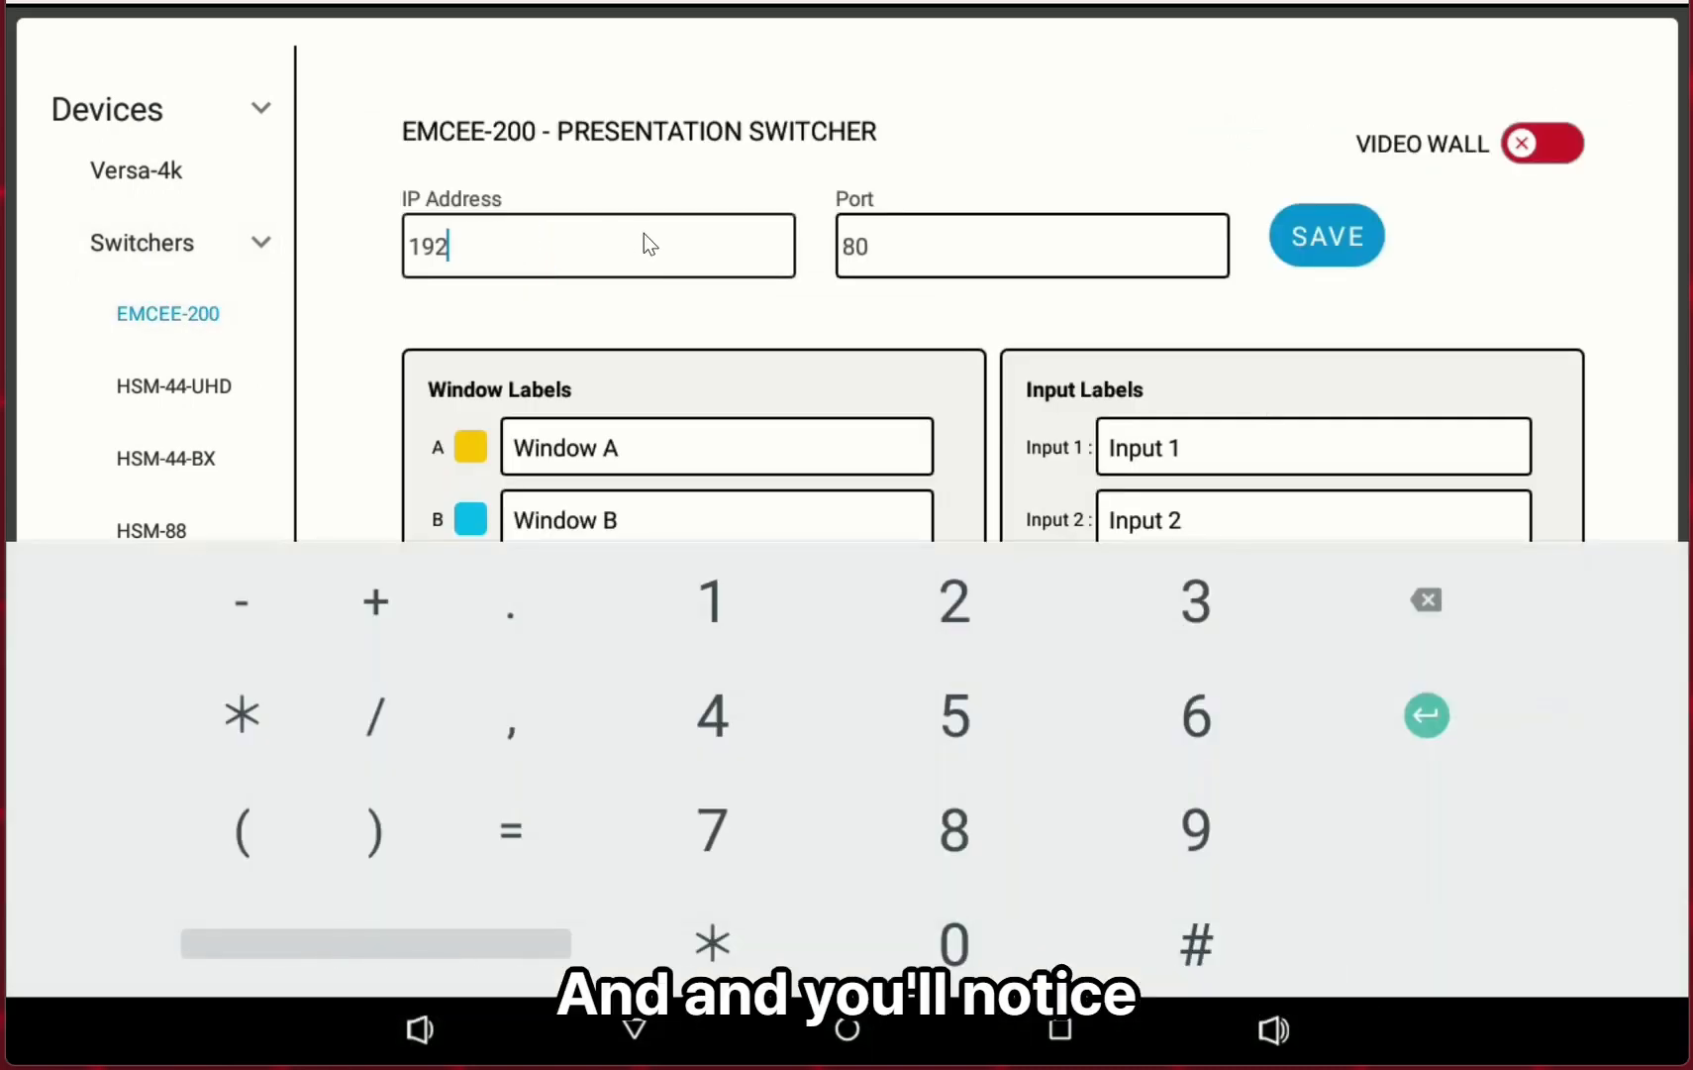
key(BackSpace)
key(BackSpace)
key(BackSpace)
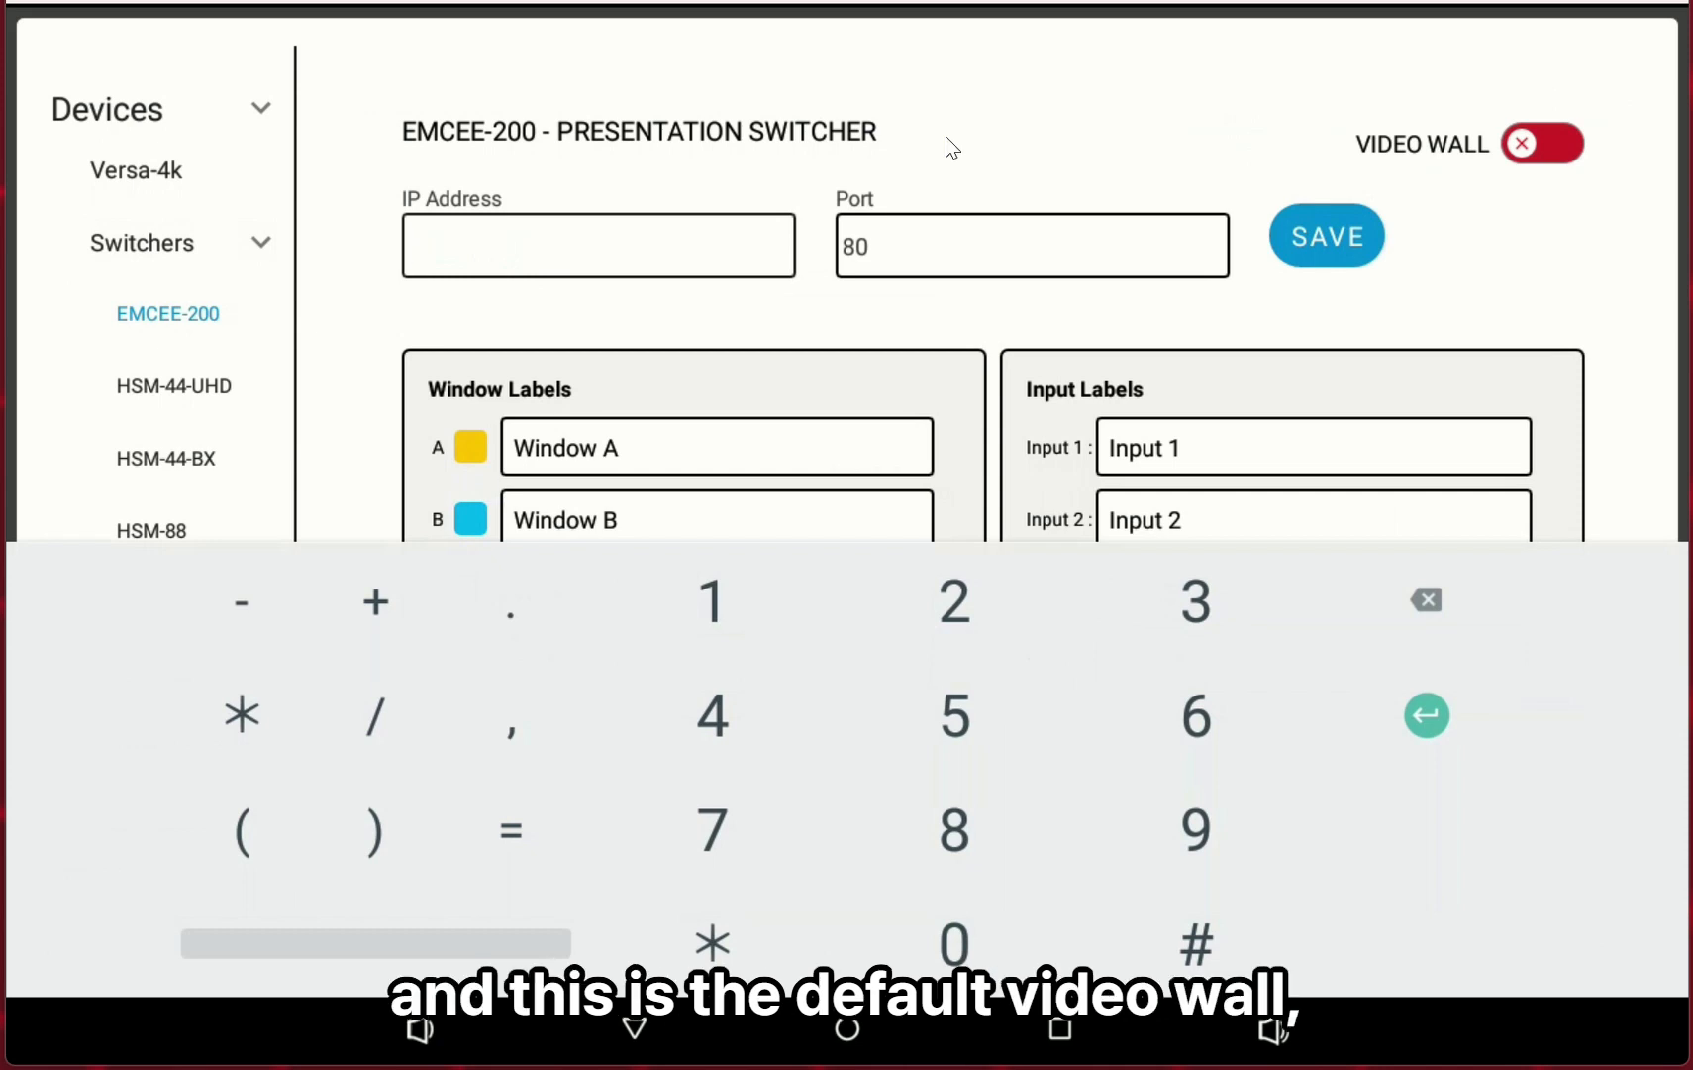
text(172.168.1.128)
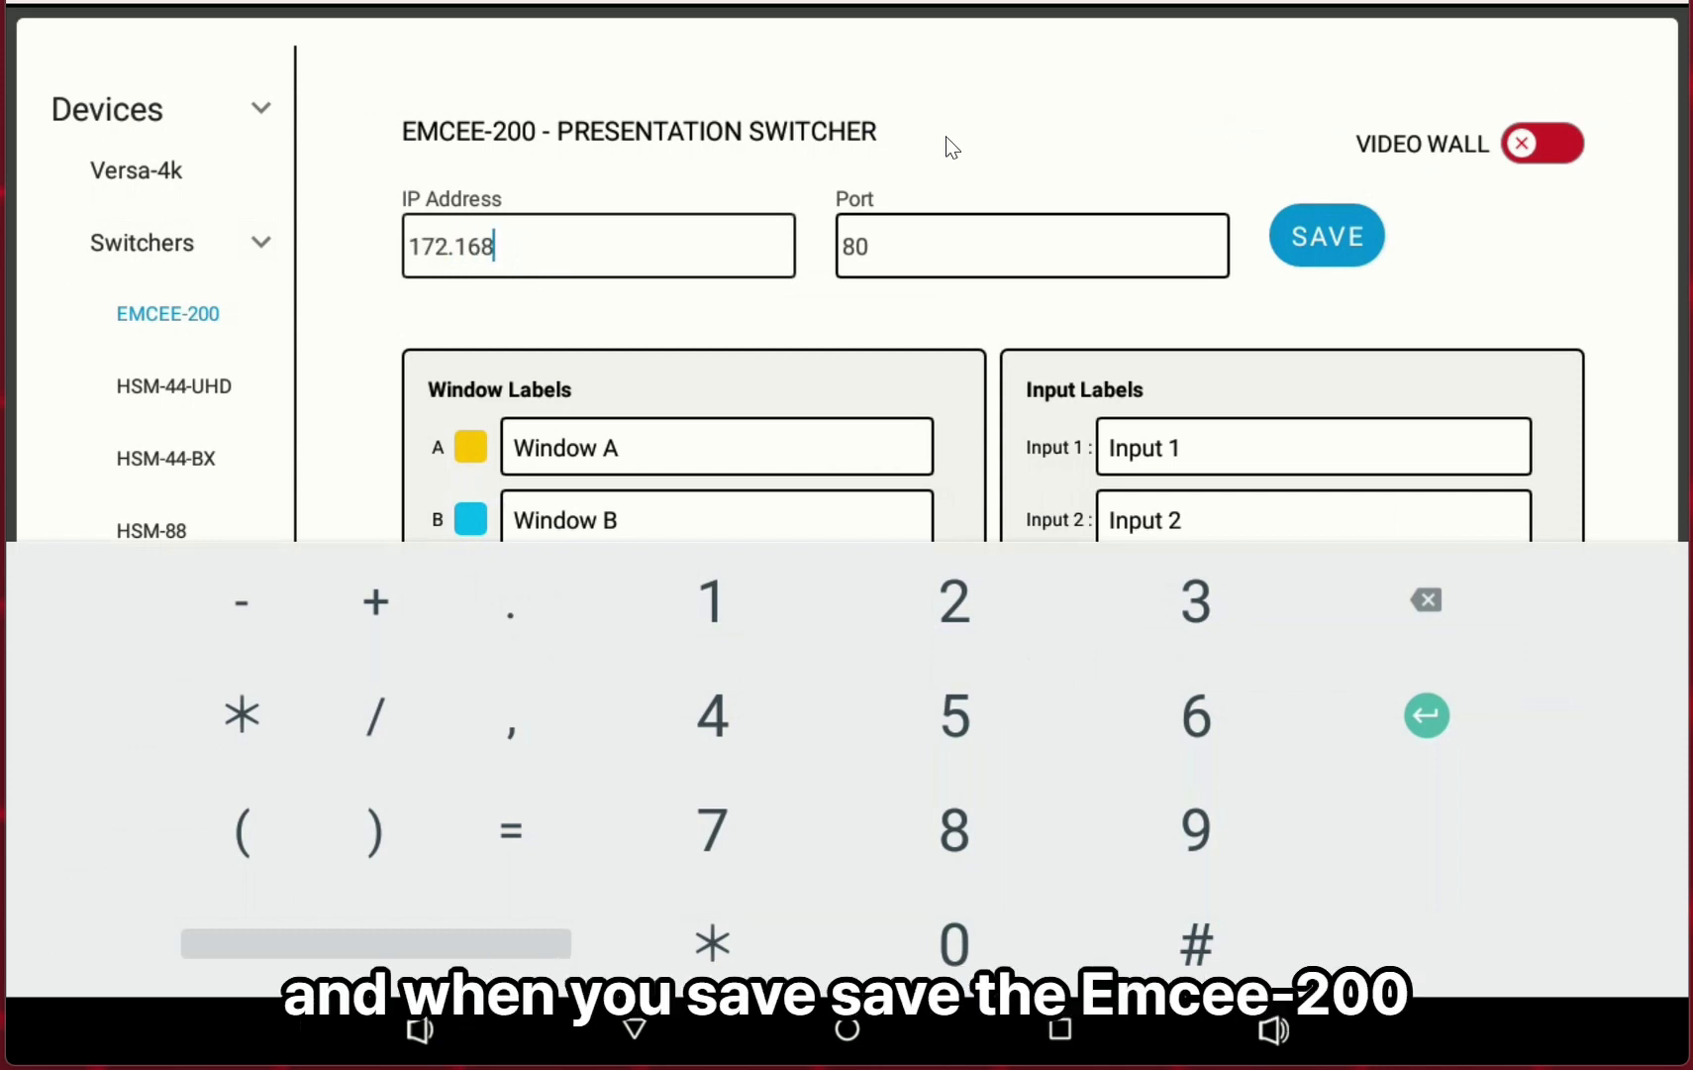
click(1344, 243)
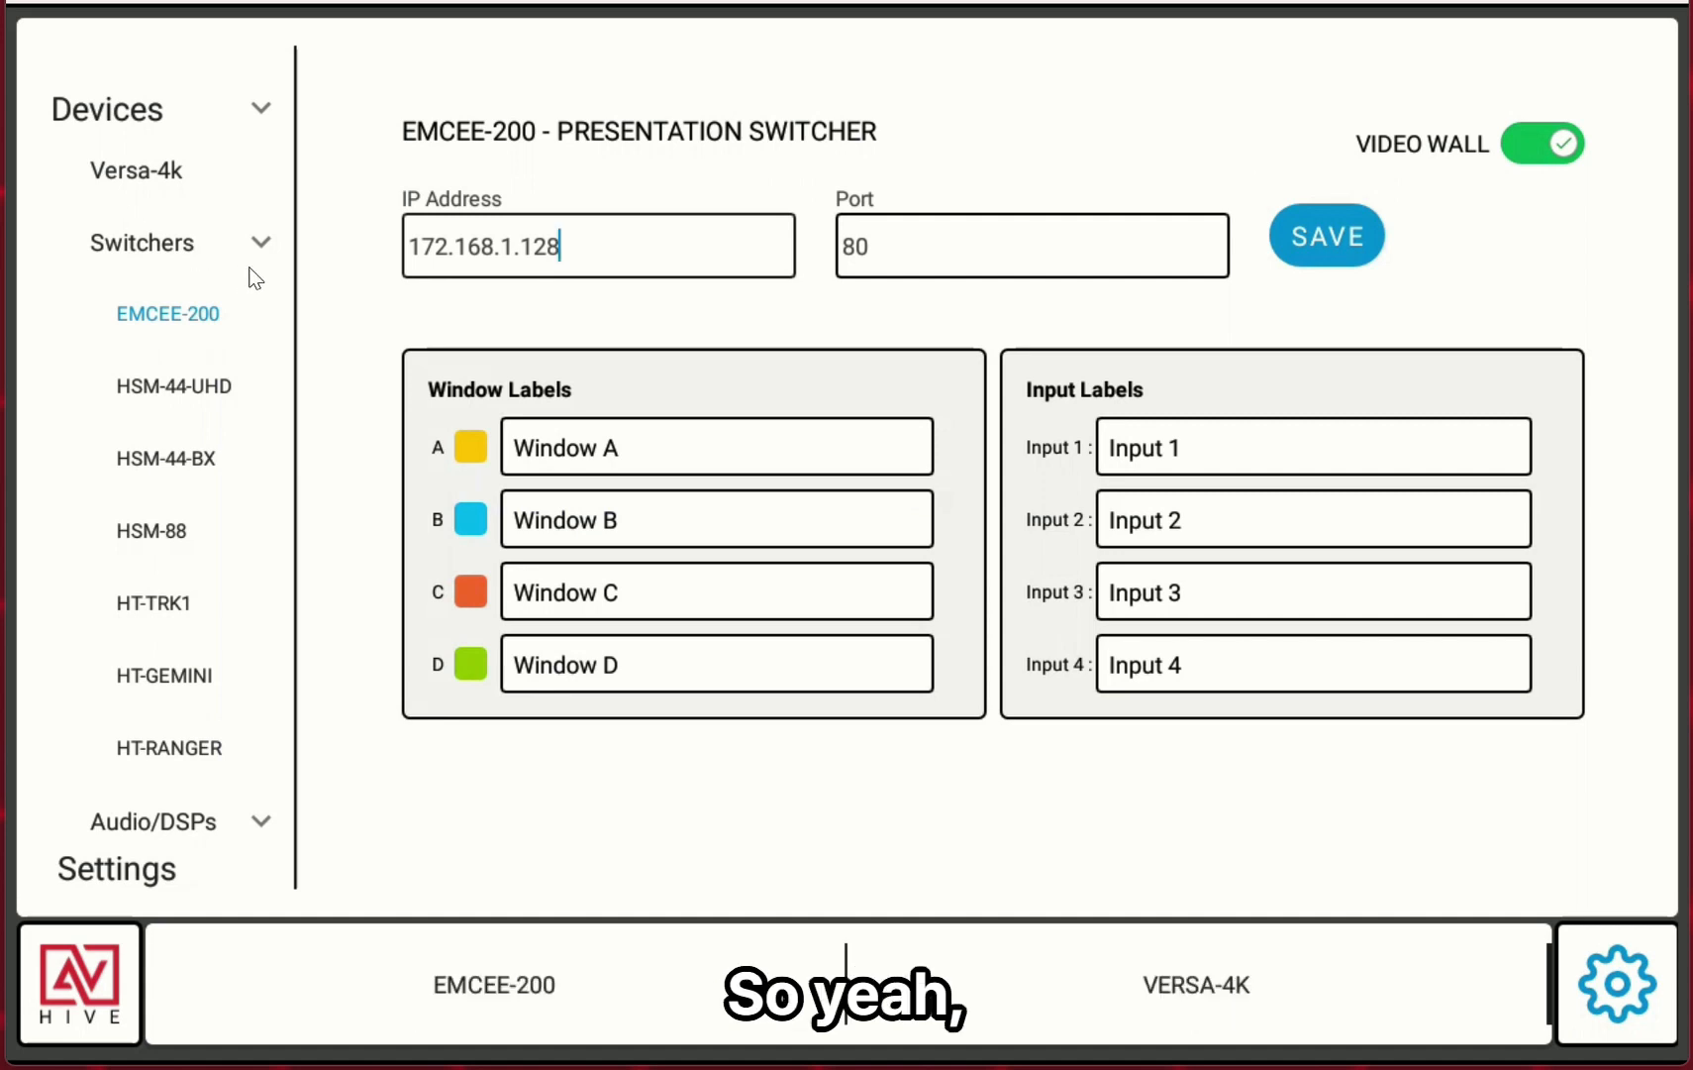
Add a camera named Camera 1 with IP address 172.168.1.55 and save it.
click(144, 172)
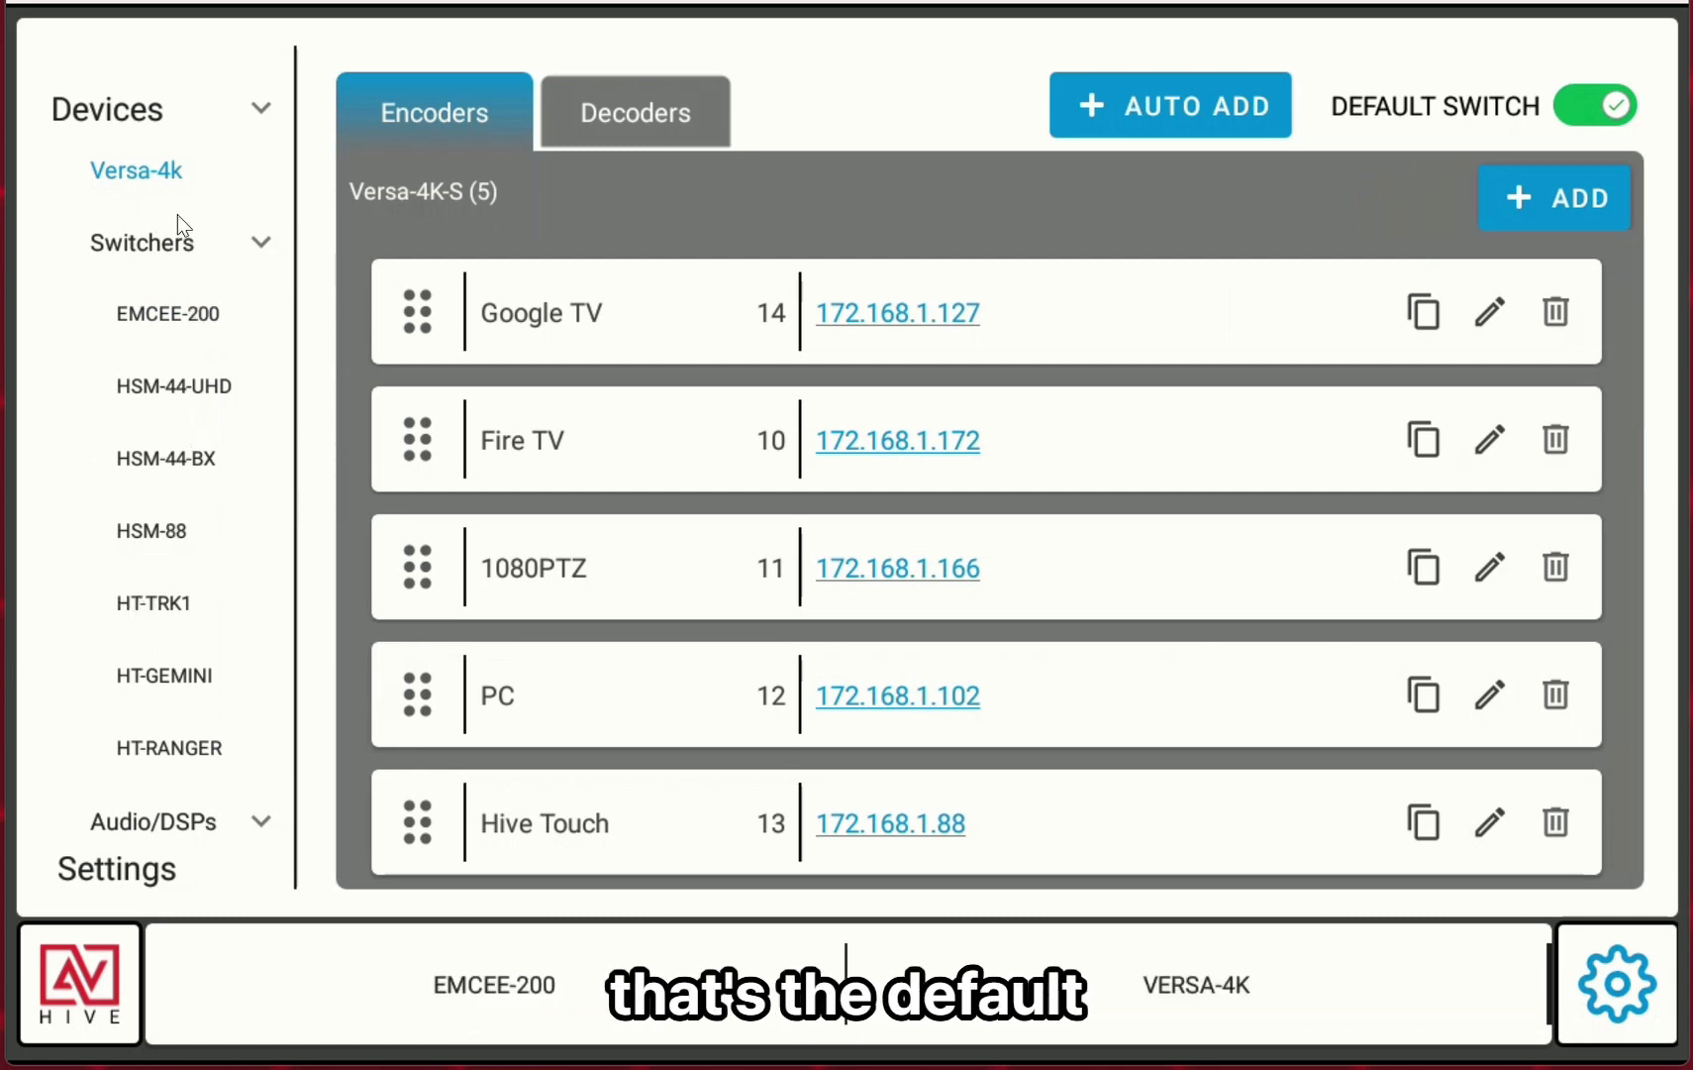
click(264, 241)
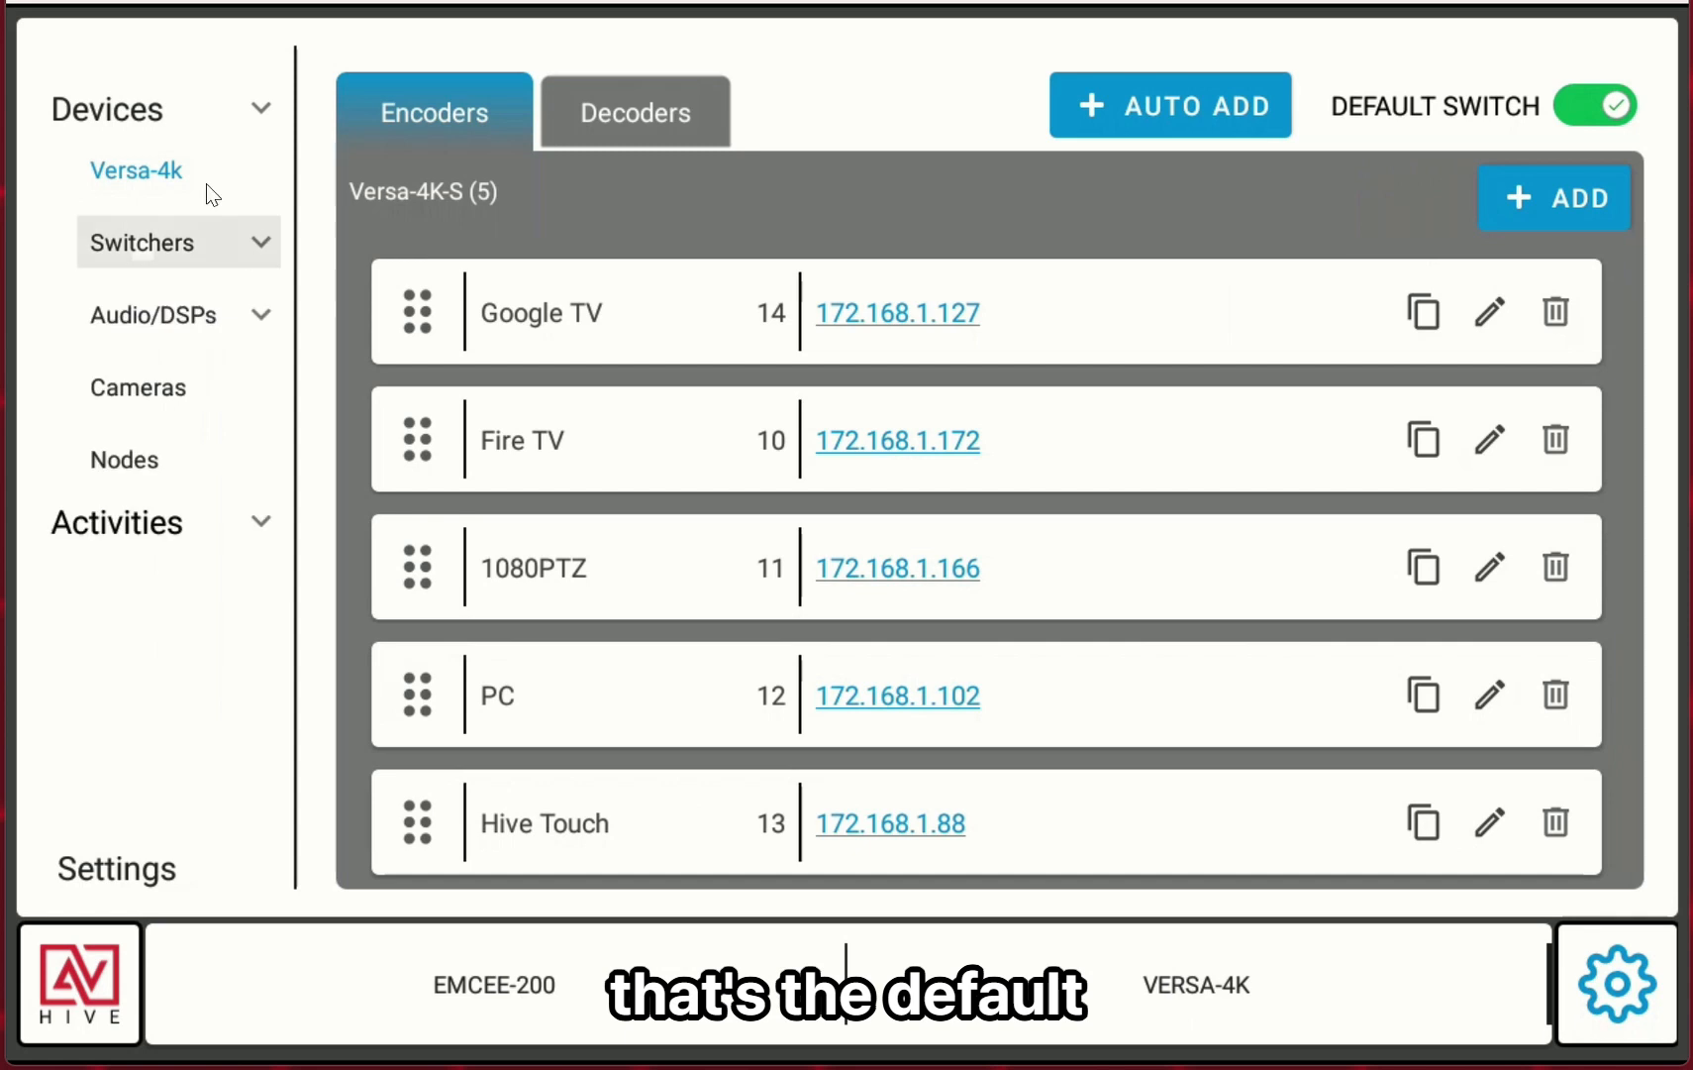
click(160, 397)
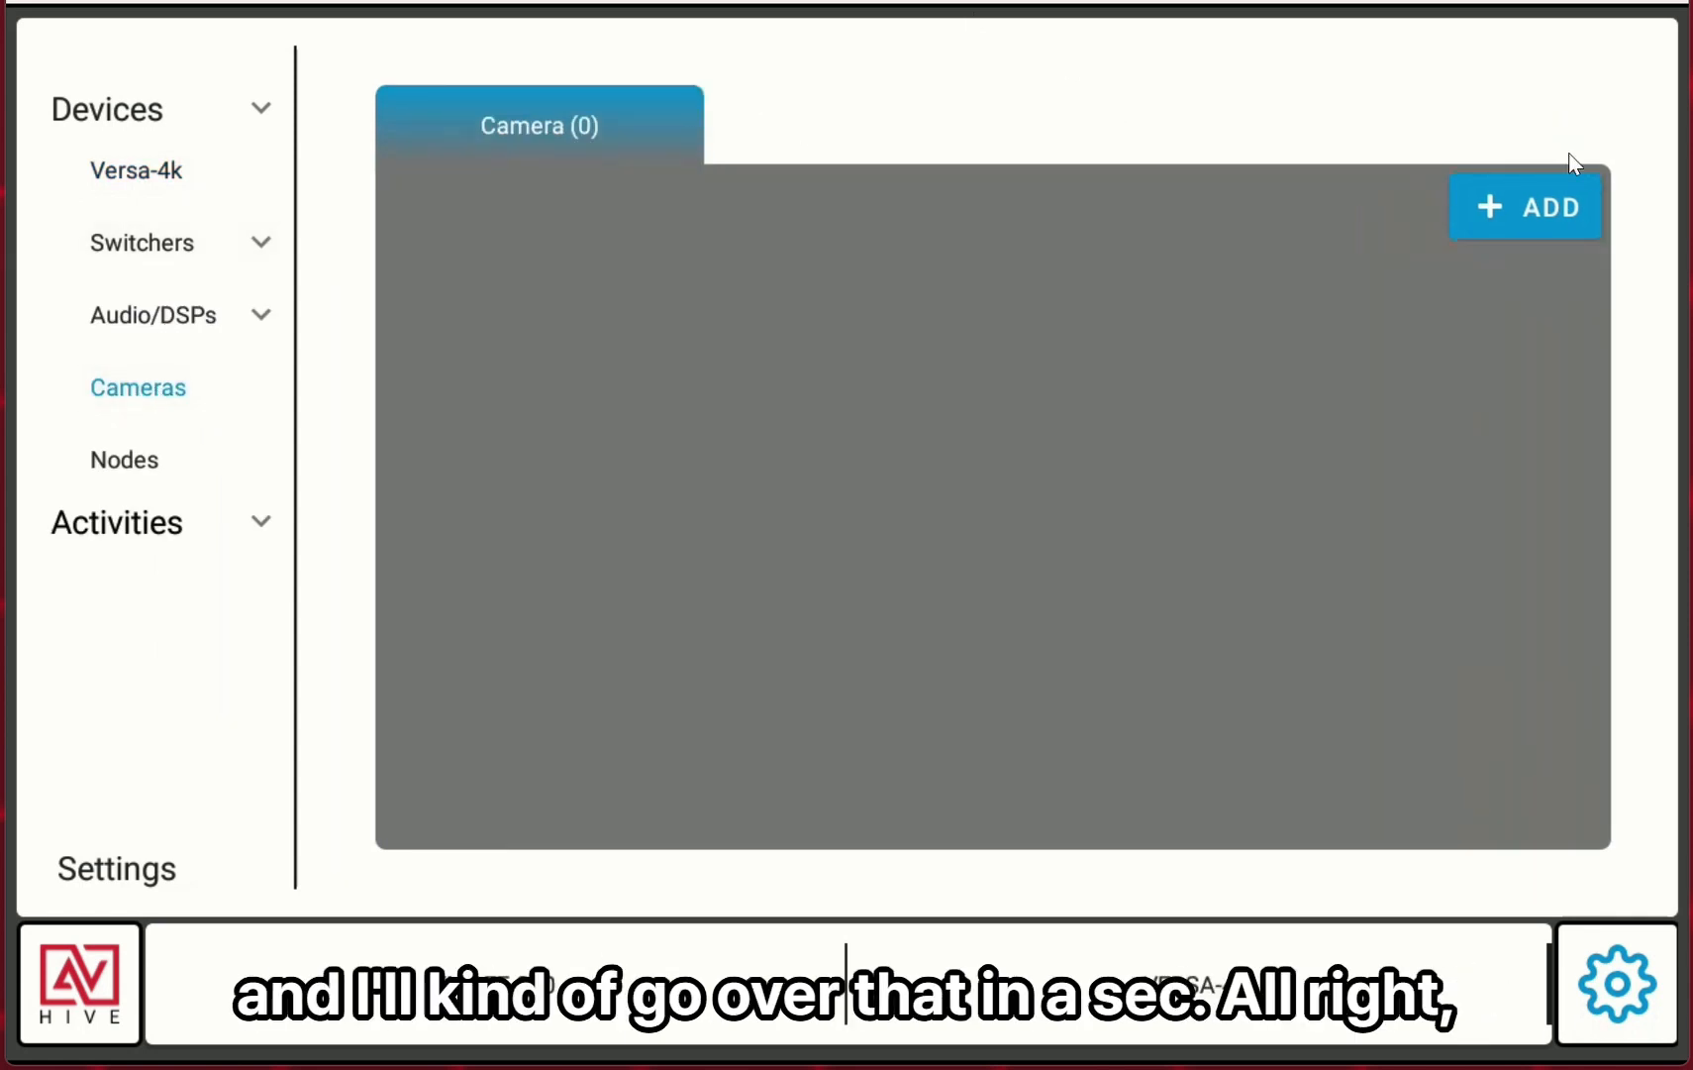
click(1533, 204)
click(753, 594)
text(172.168.1.1)
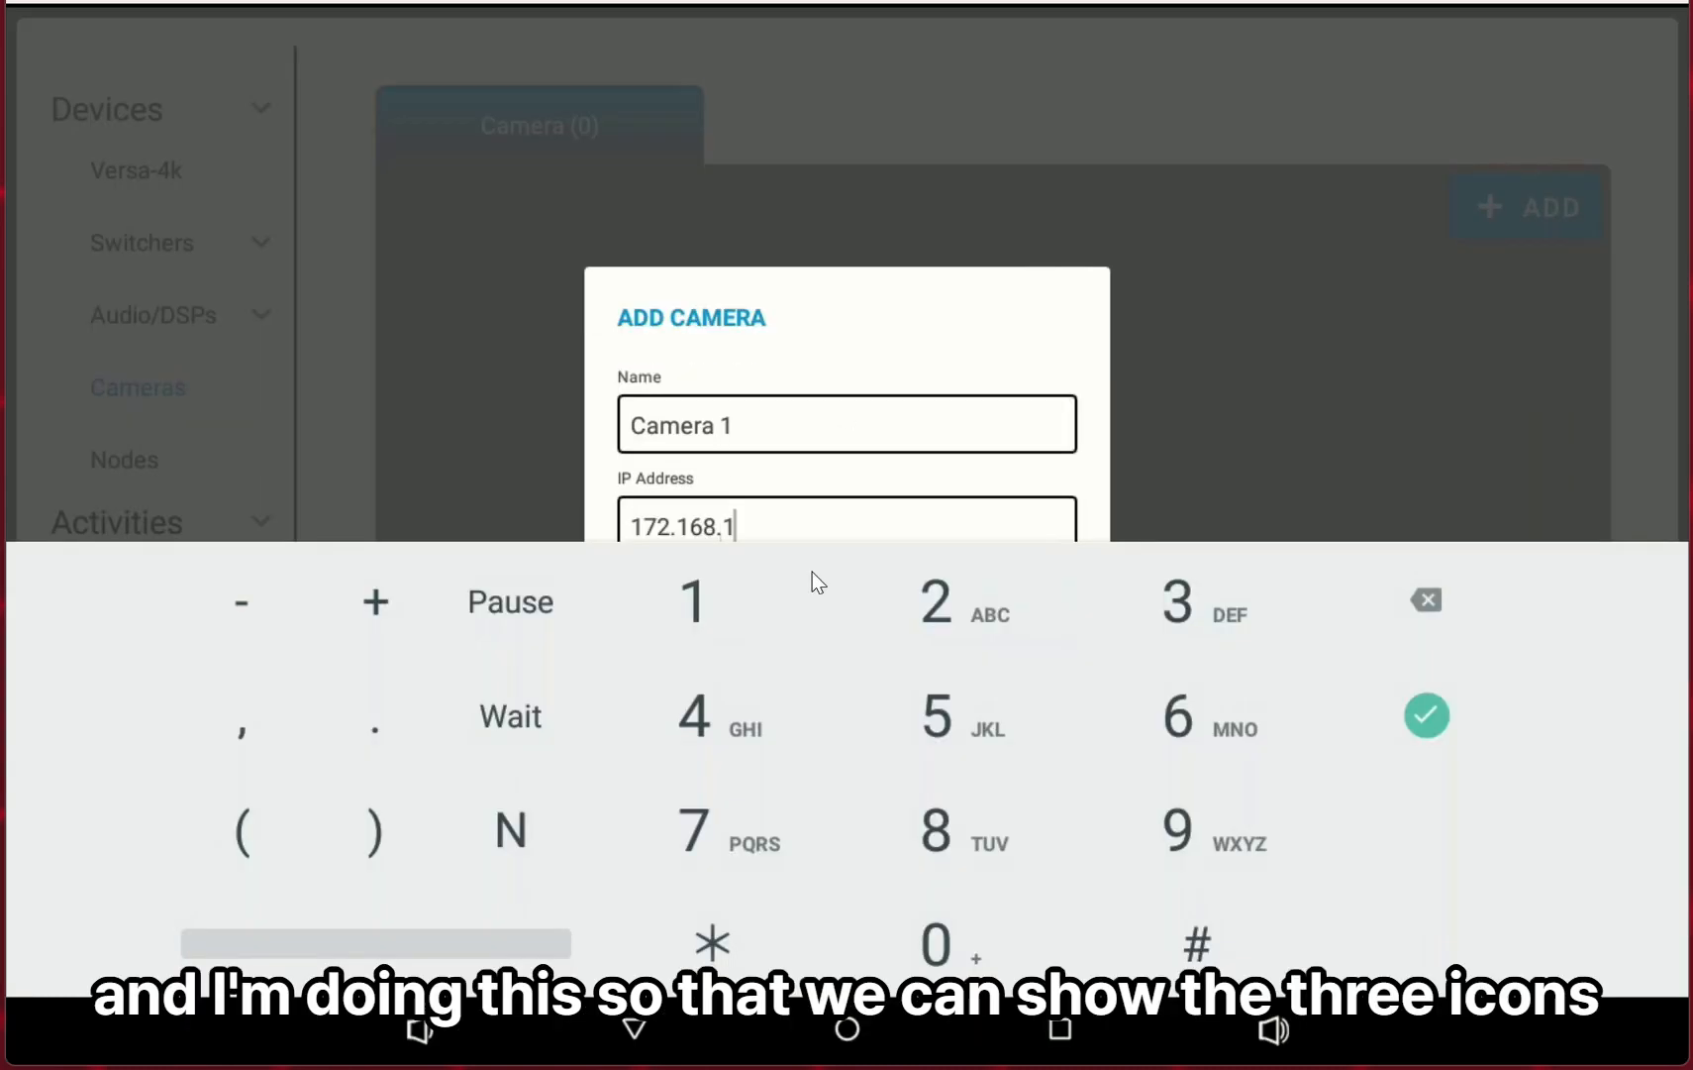
key(BackSpace)
text(55)
key(Return)
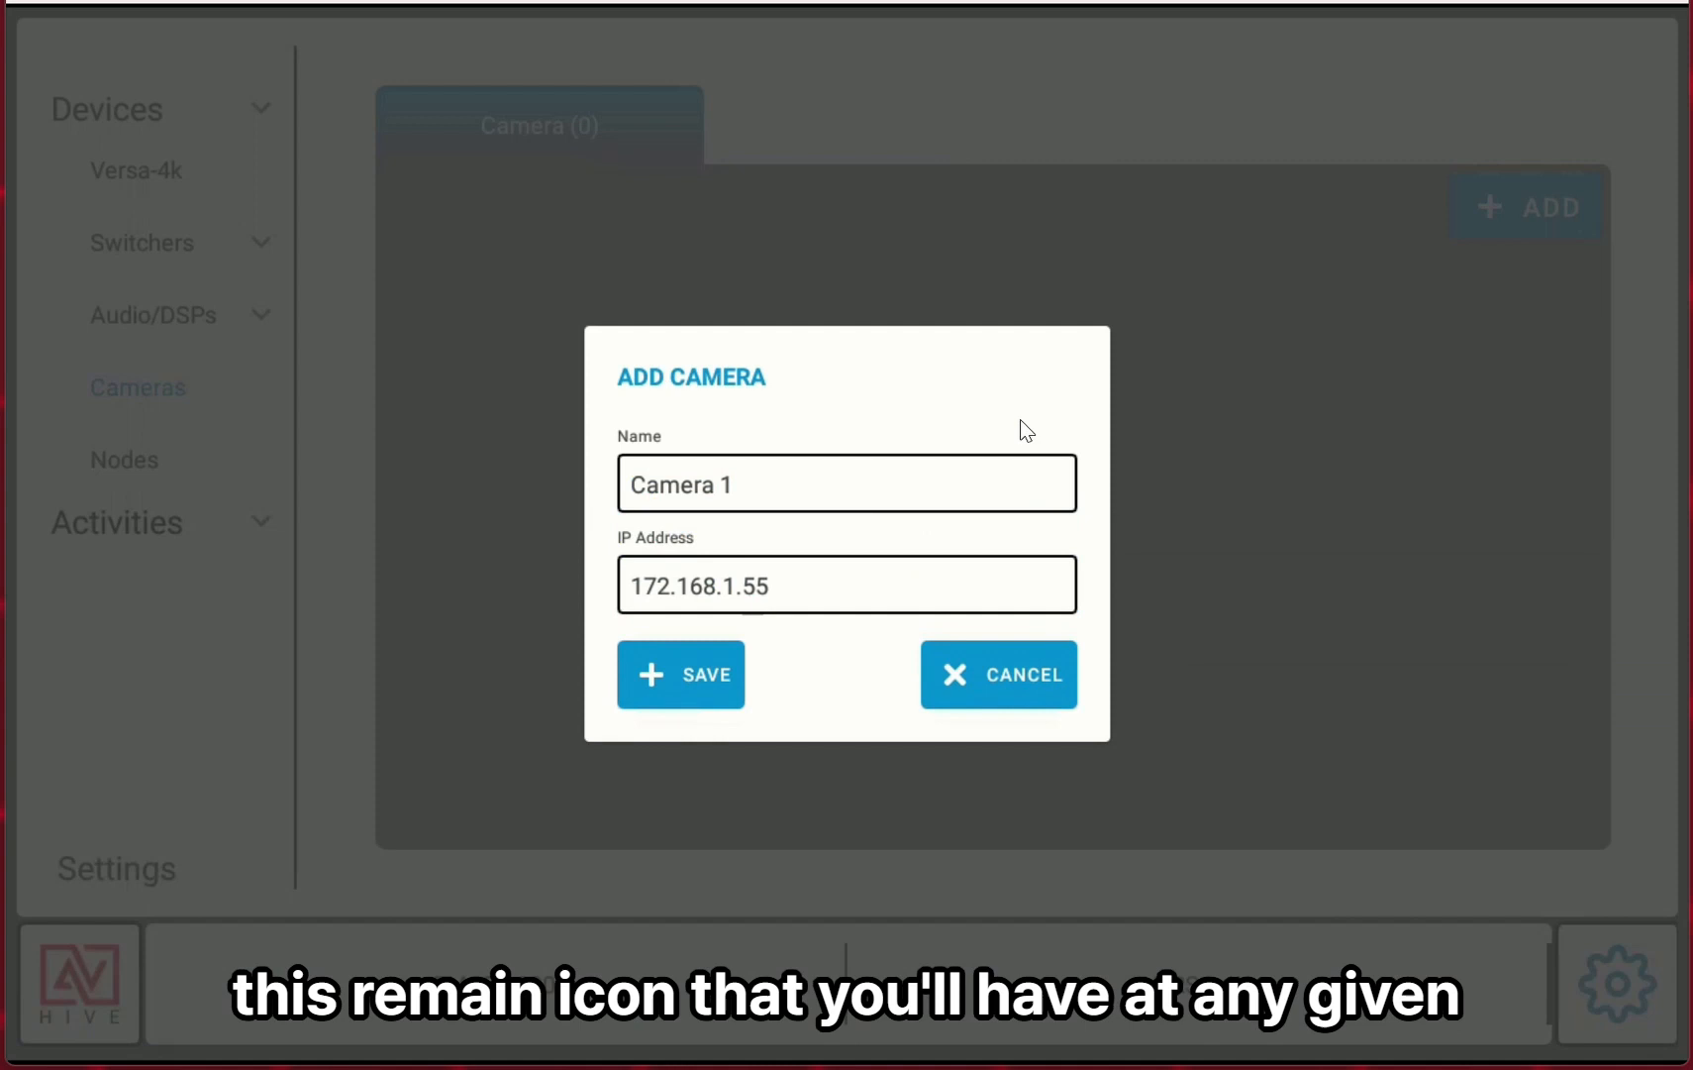
click(711, 688)
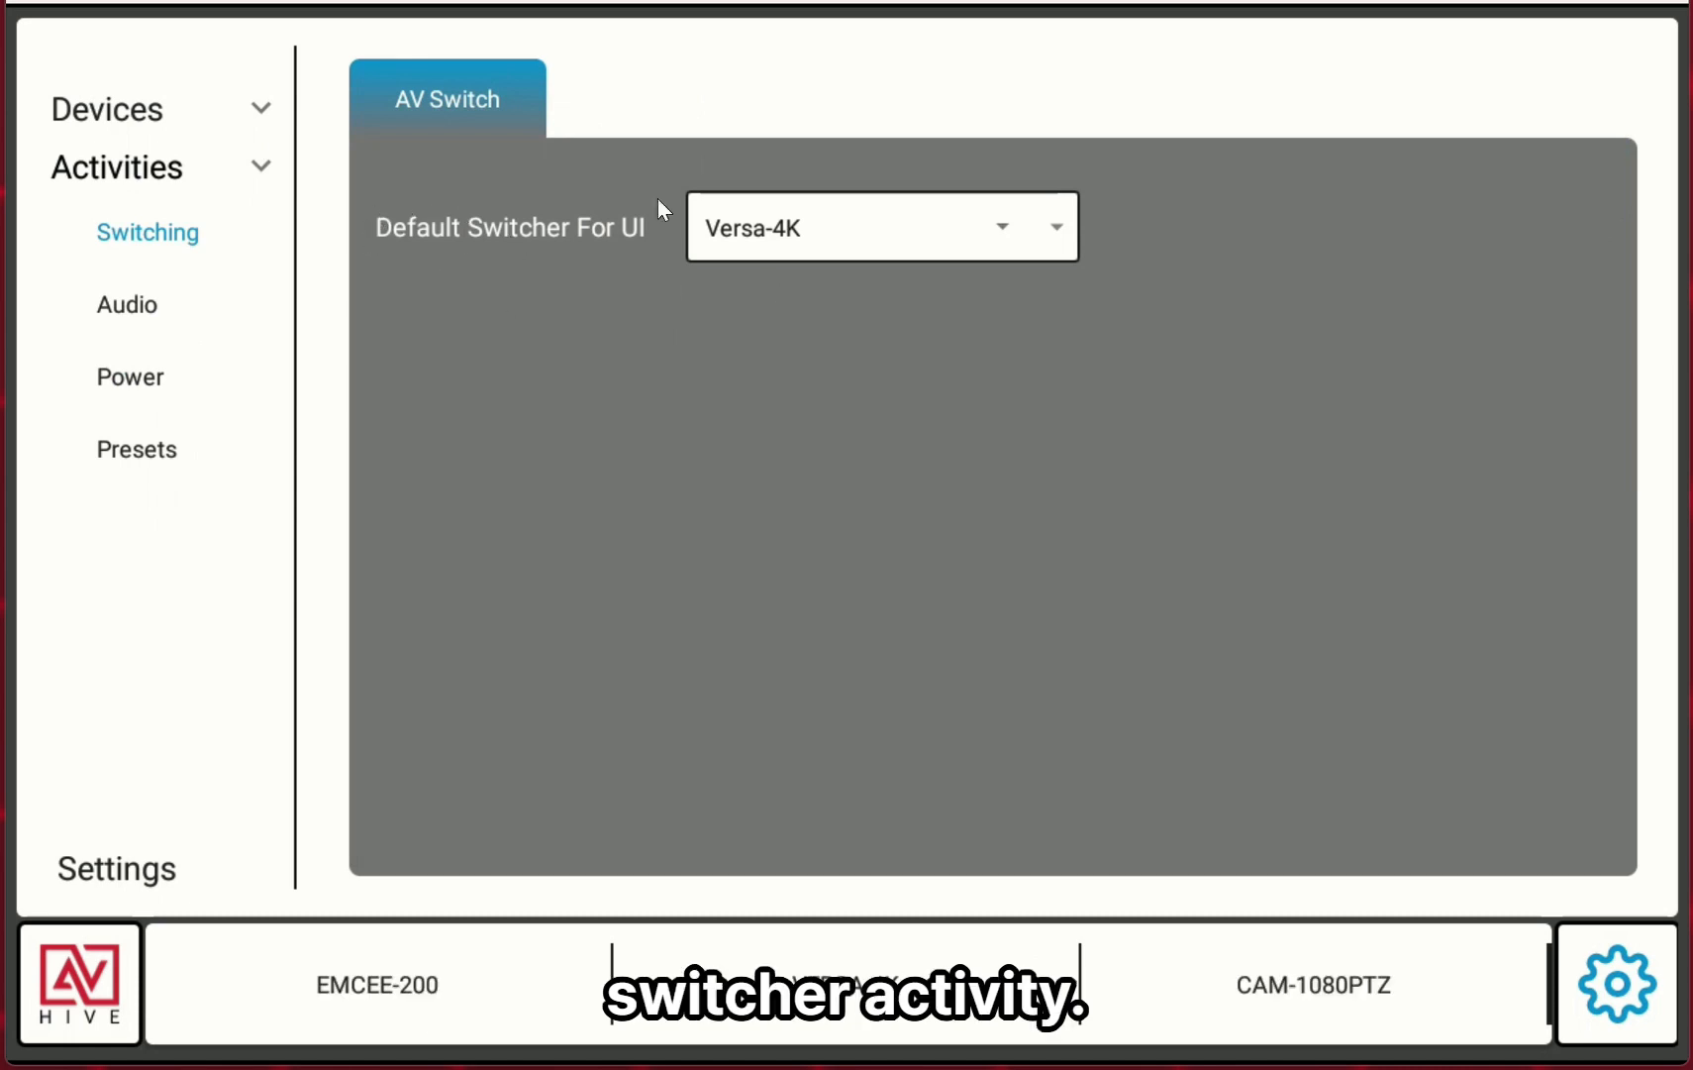
Set the main audio Line Out L/R device to Samsung | 172.168.1.152 and save.
click(143, 306)
click(812, 448)
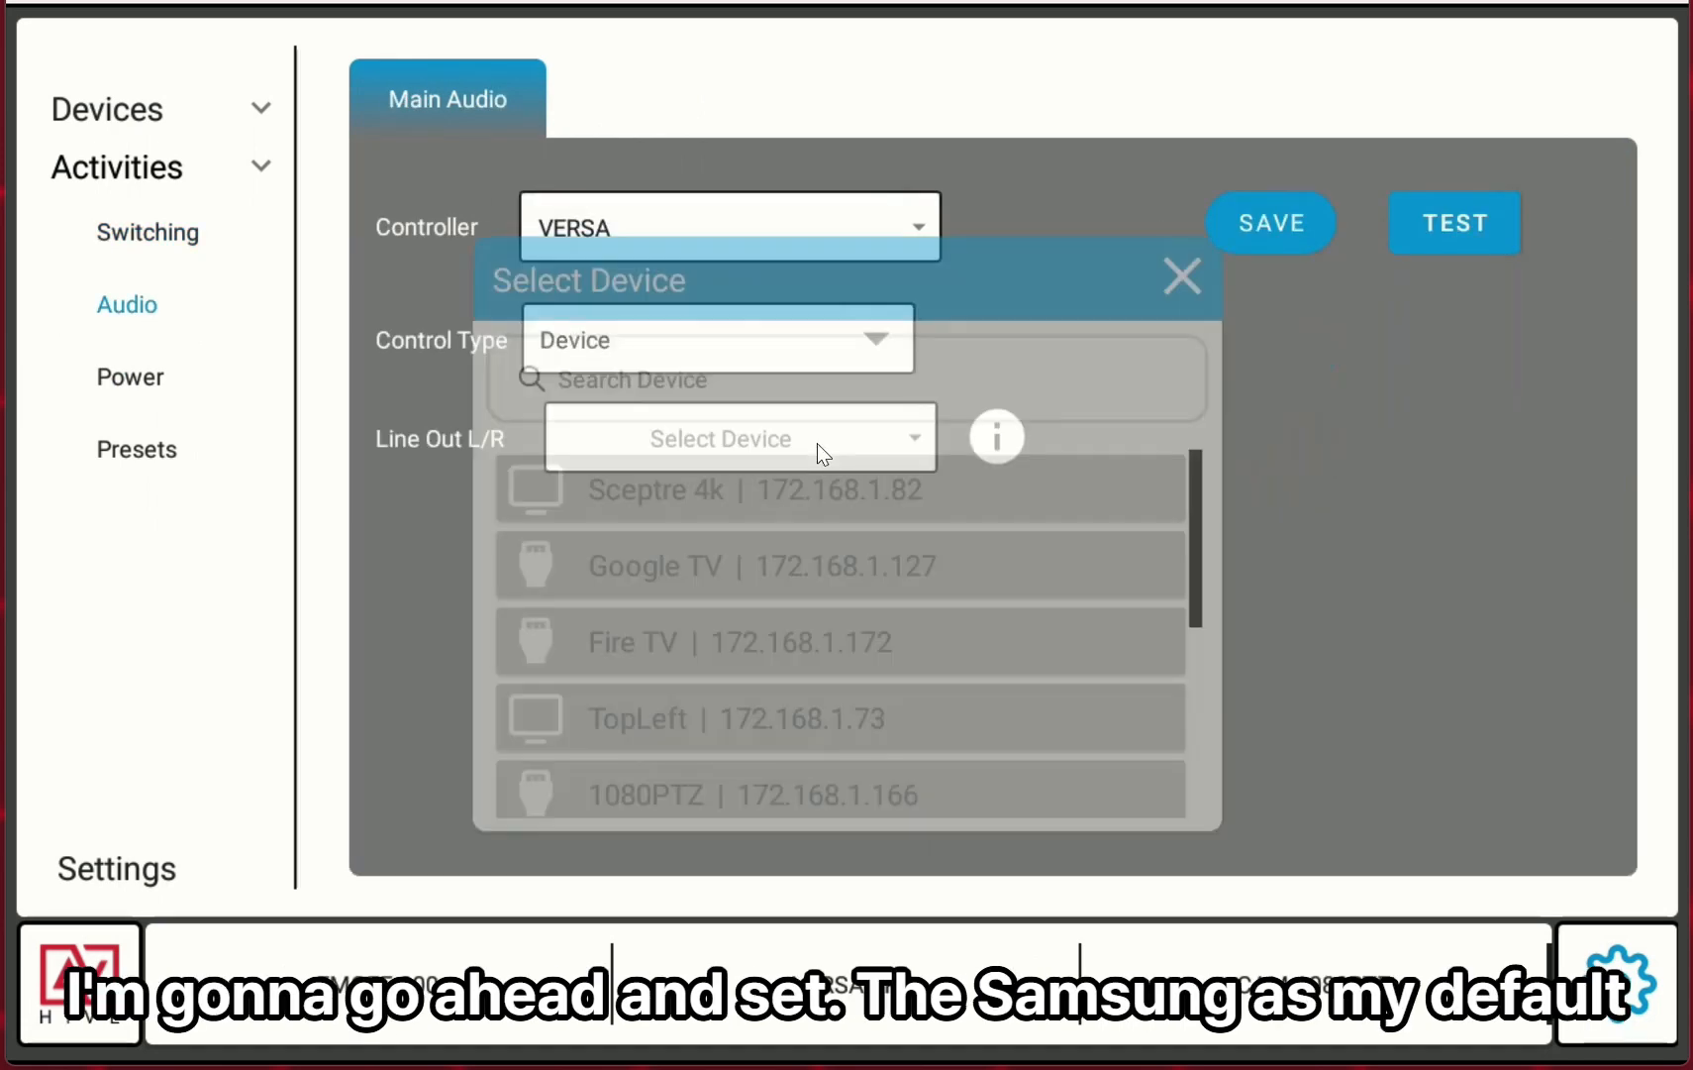
scroll(968, 662, down, 3)
click(745, 772)
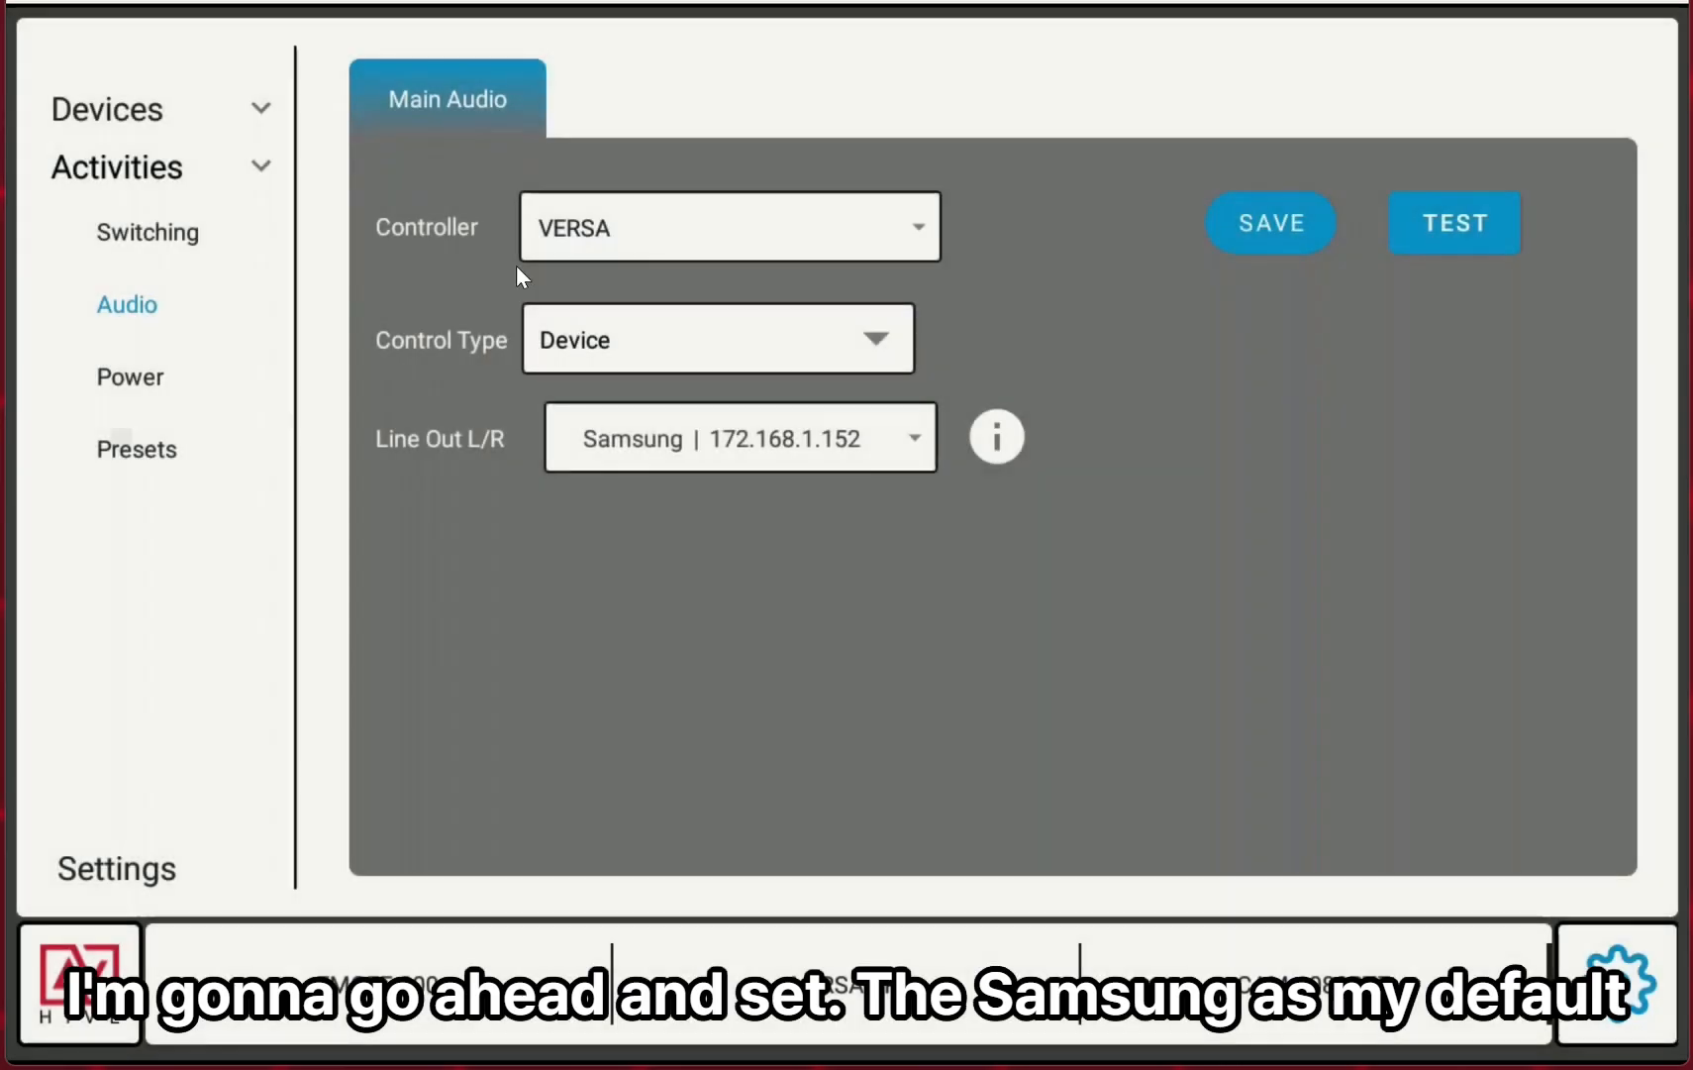
click(1278, 224)
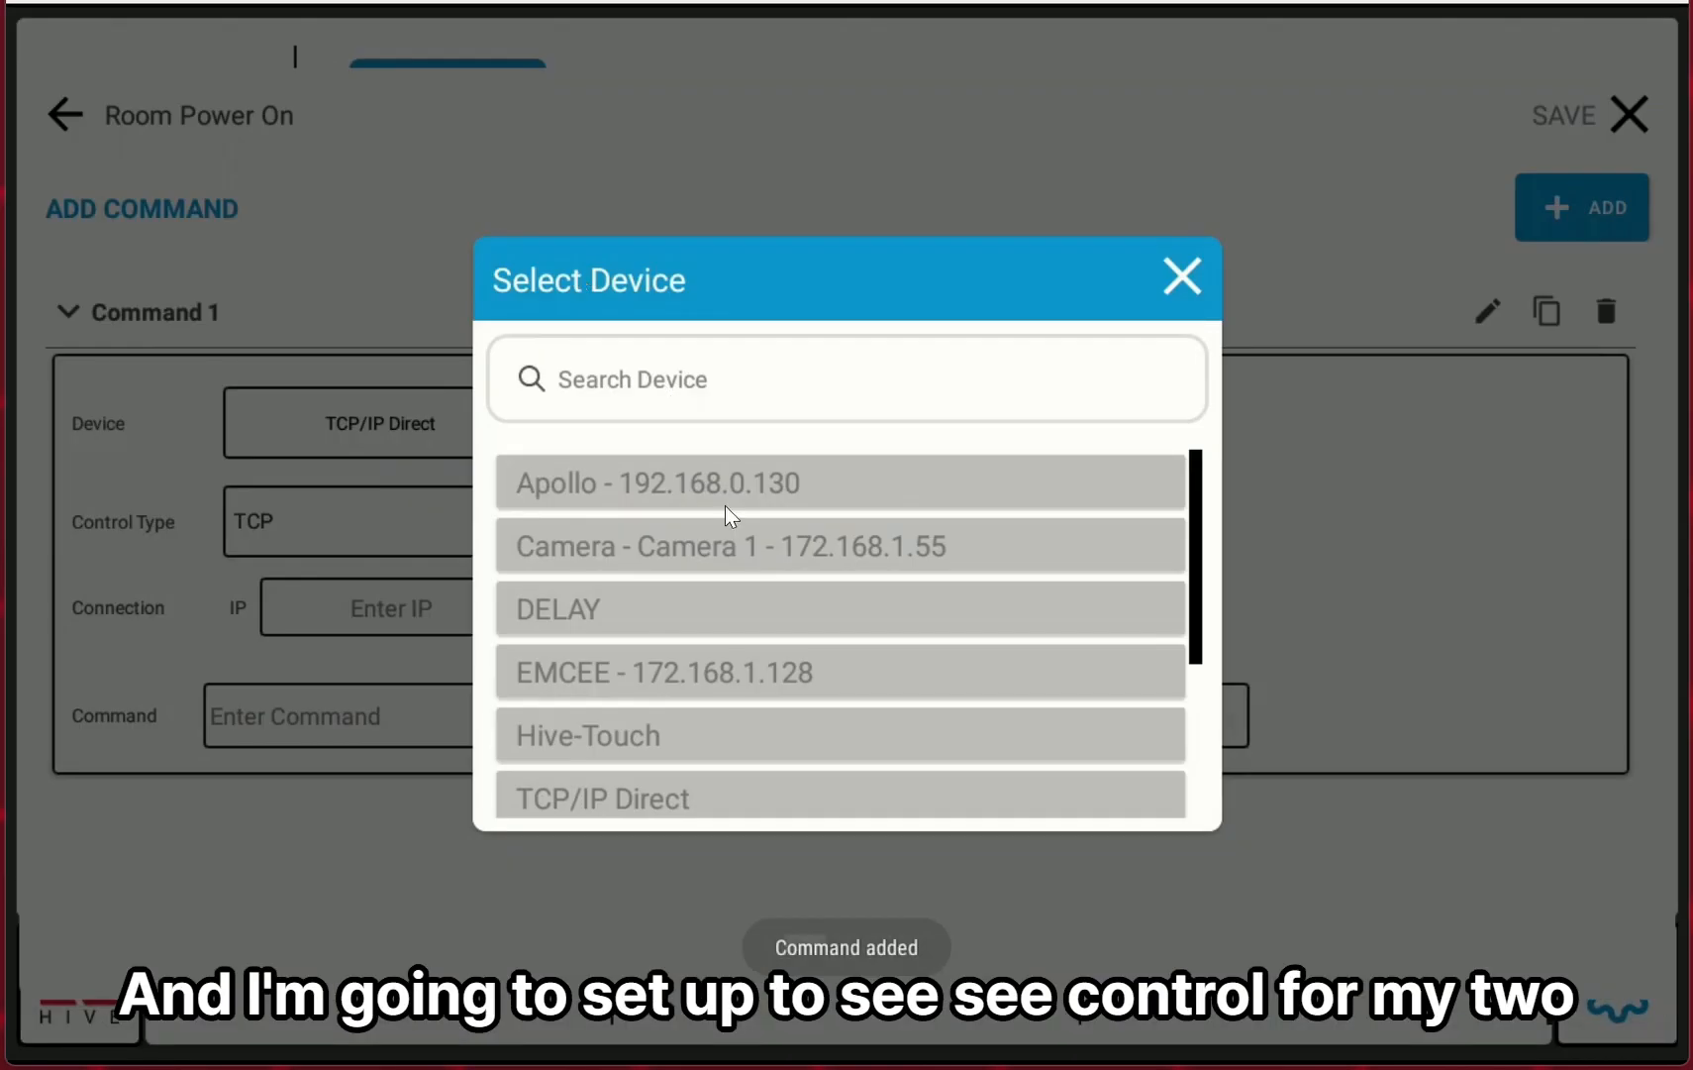
Set Room Power On's Command 1 device to VERSA - Samsung - 172.168.1.152.
scroll(953, 813, down, 3)
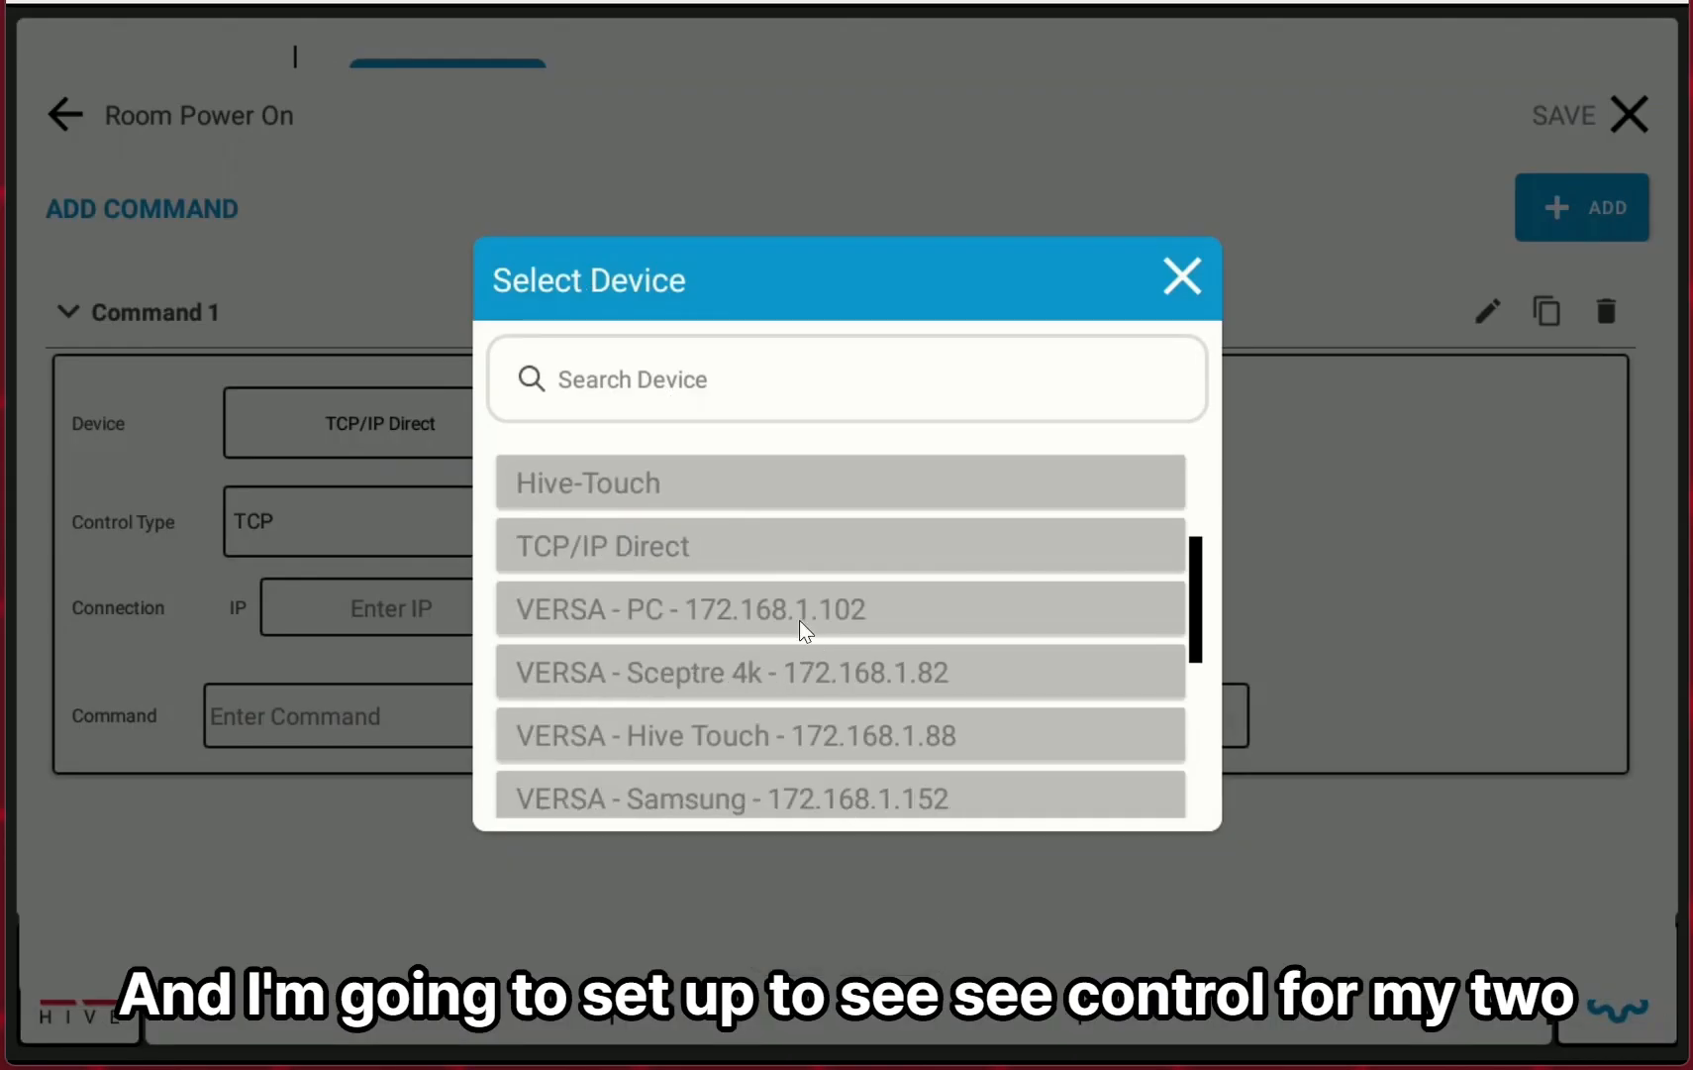
click(936, 789)
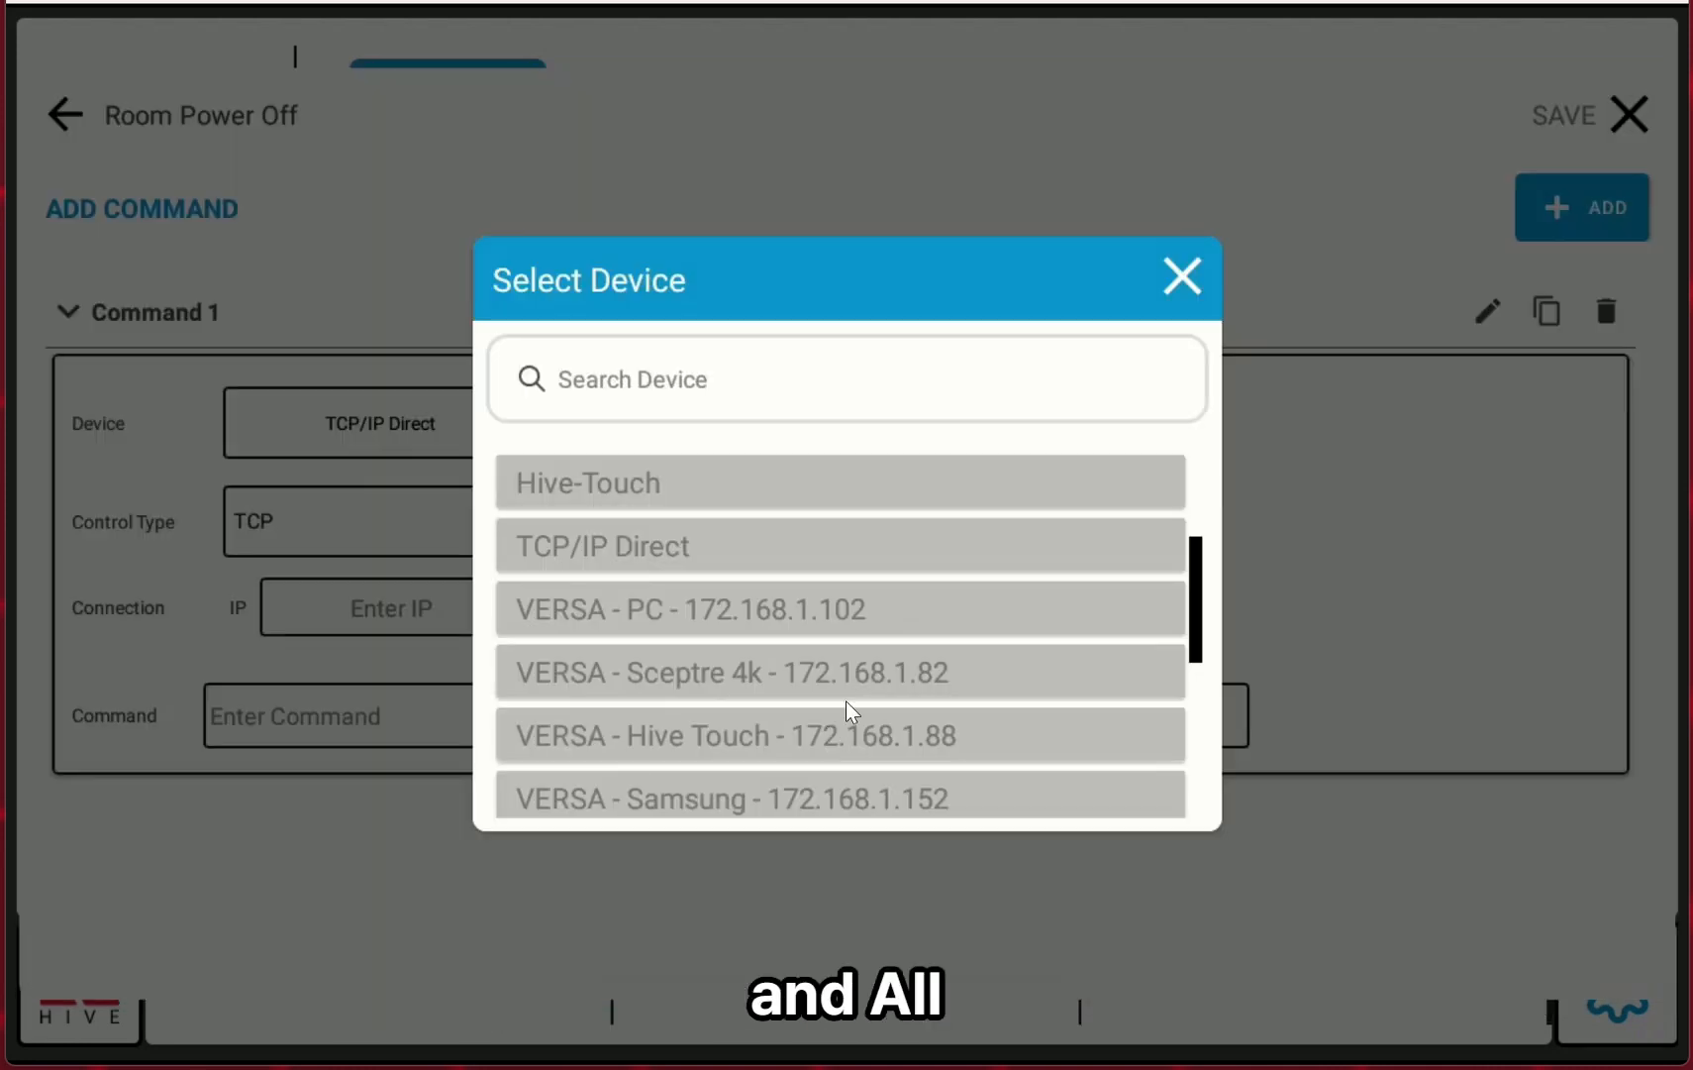
Close the Room Power Off command editor and return to the main control screen.
scroll(842, 723, down, 3)
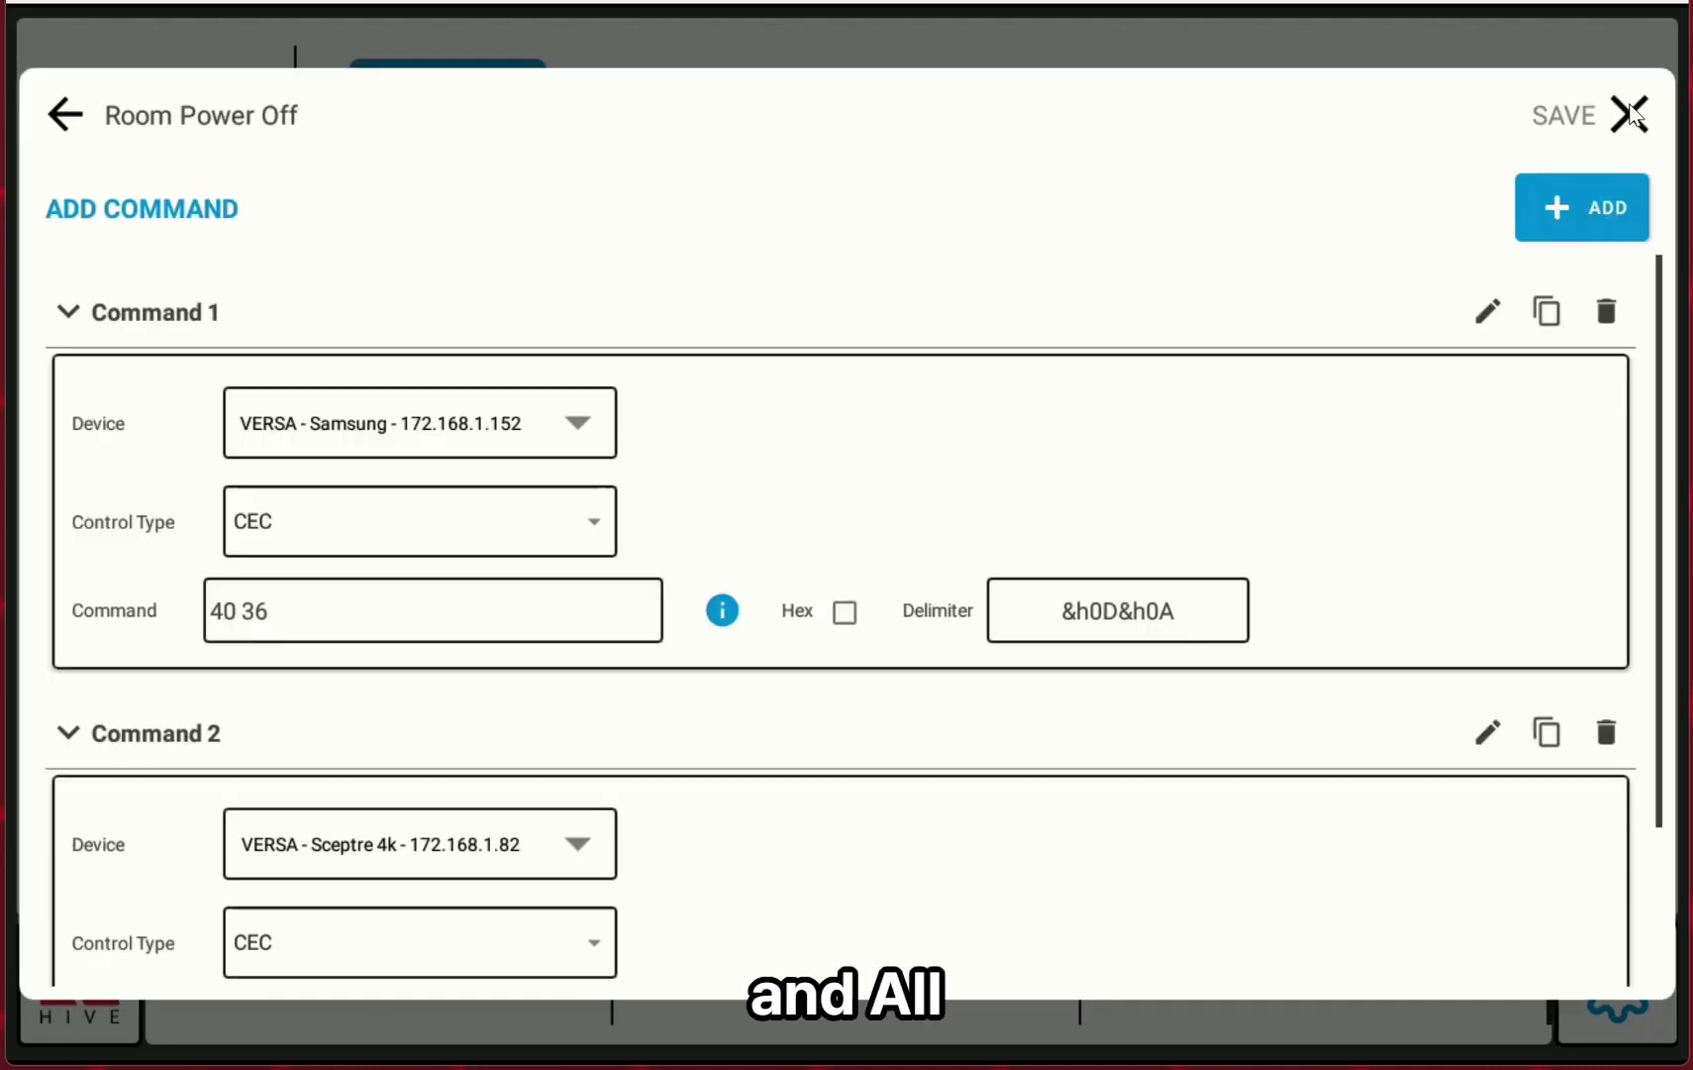
click(1628, 111)
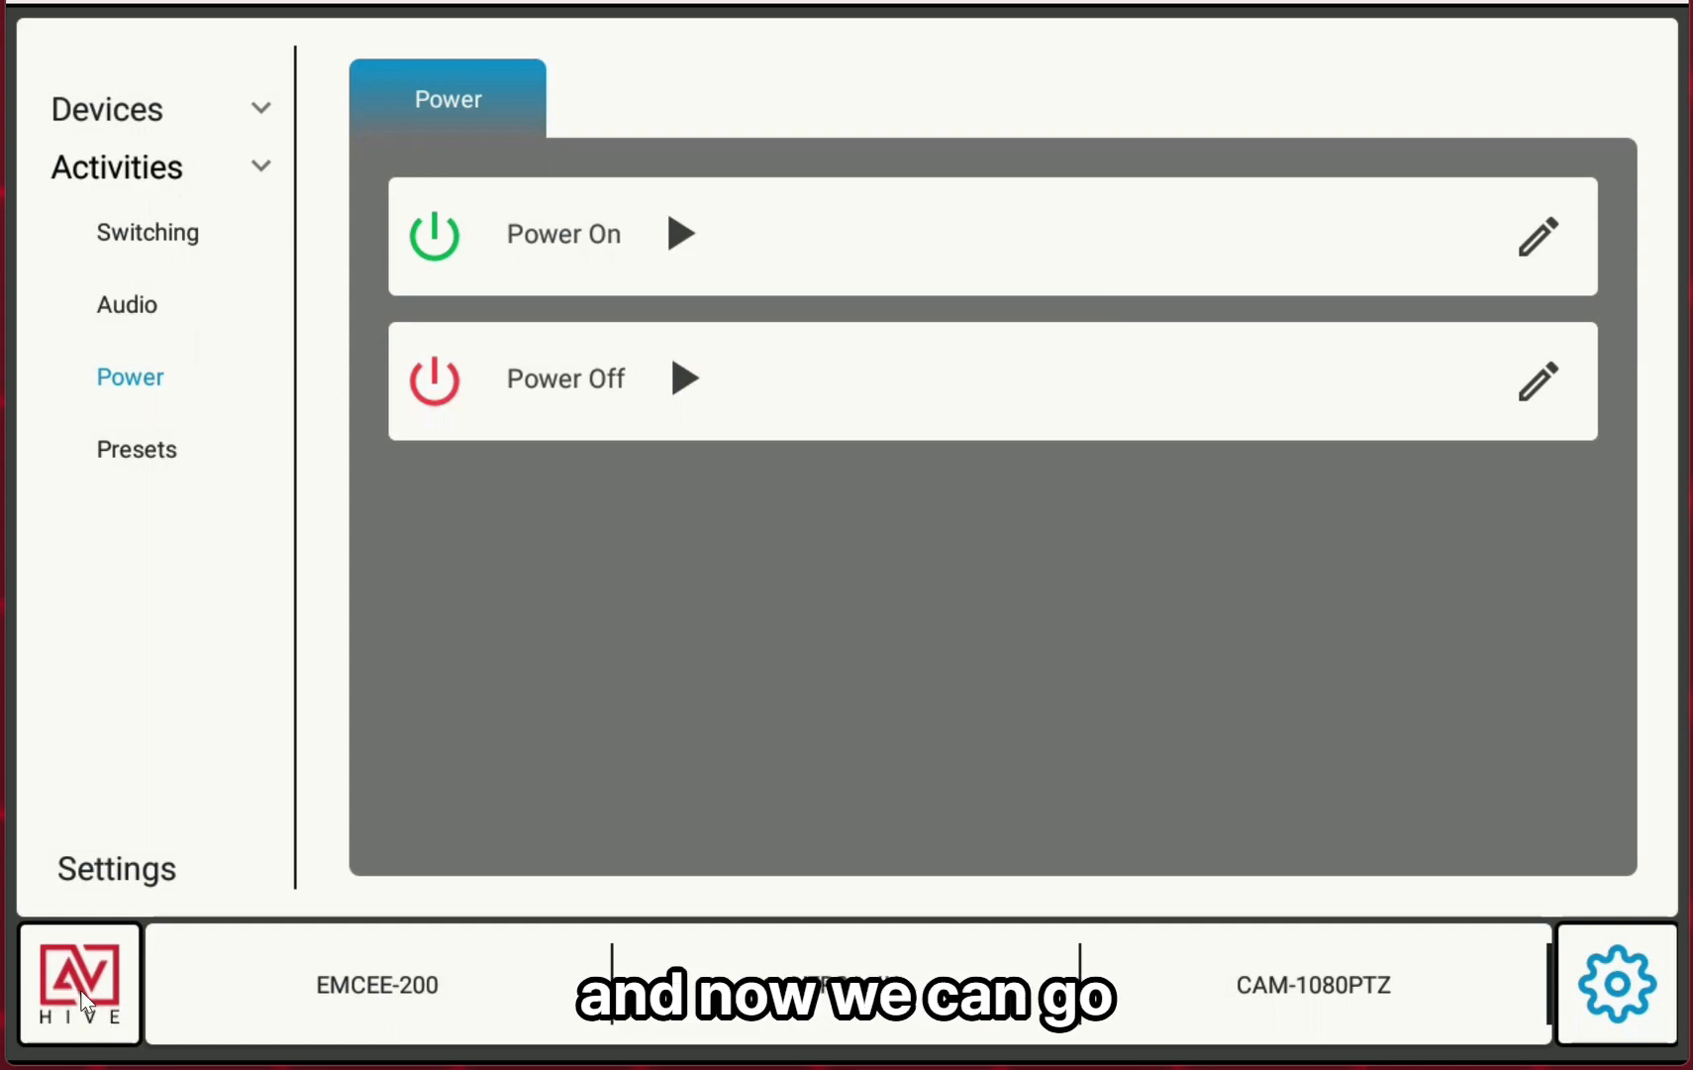
click(107, 1030)
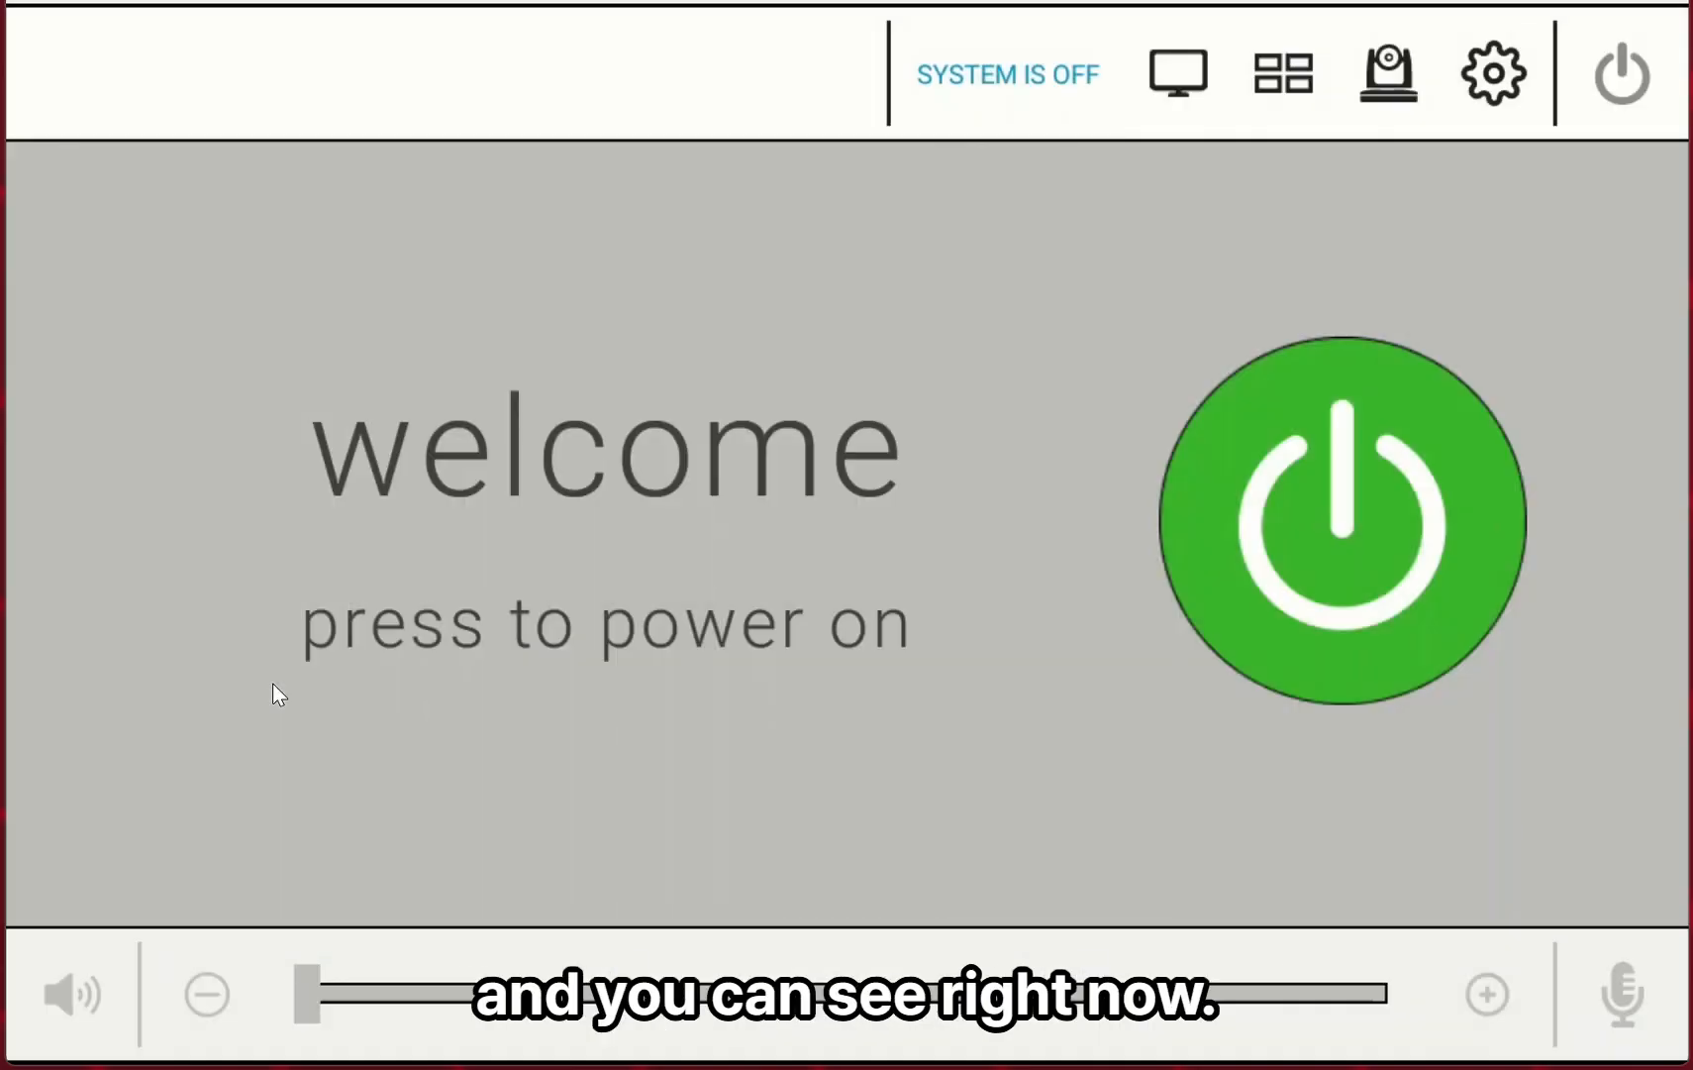
Power on the room system from the welcome screen.
click(1331, 614)
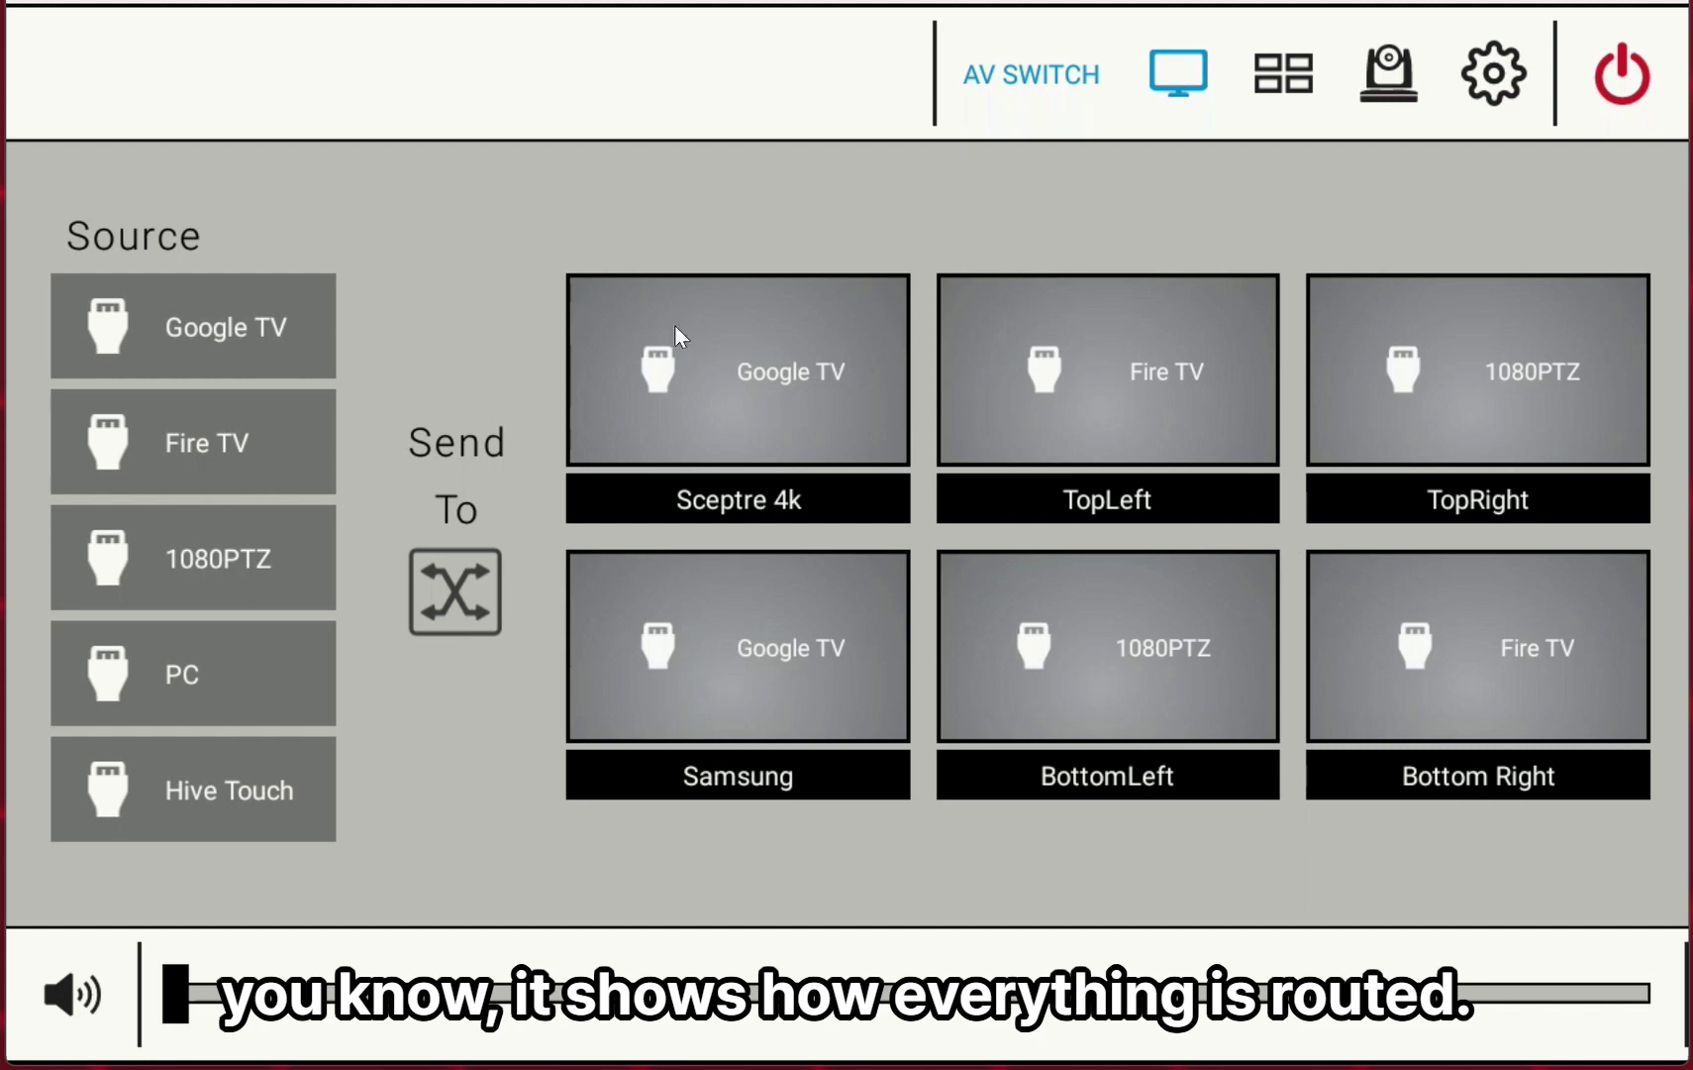
click(247, 354)
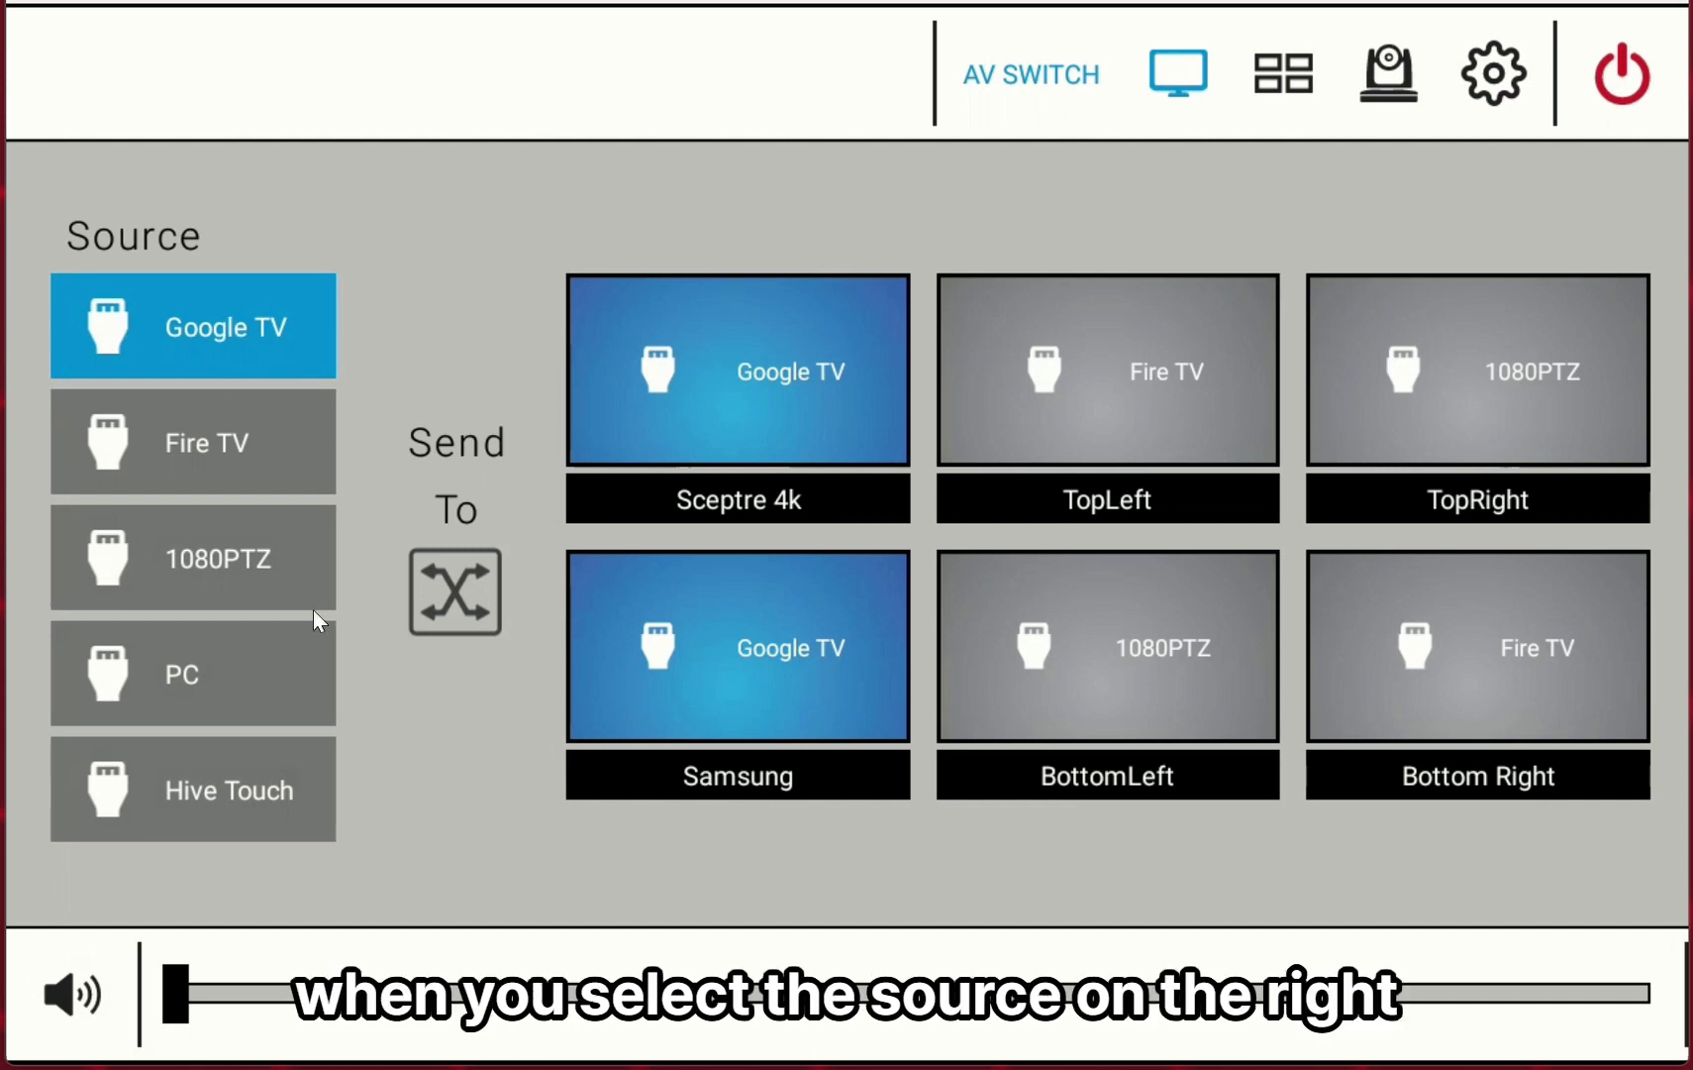
Route the PC source to all six displays: Sceptre 4k, Samsung, TopLeft, BottomLeft, TopRight and Bottom Right.
click(268, 708)
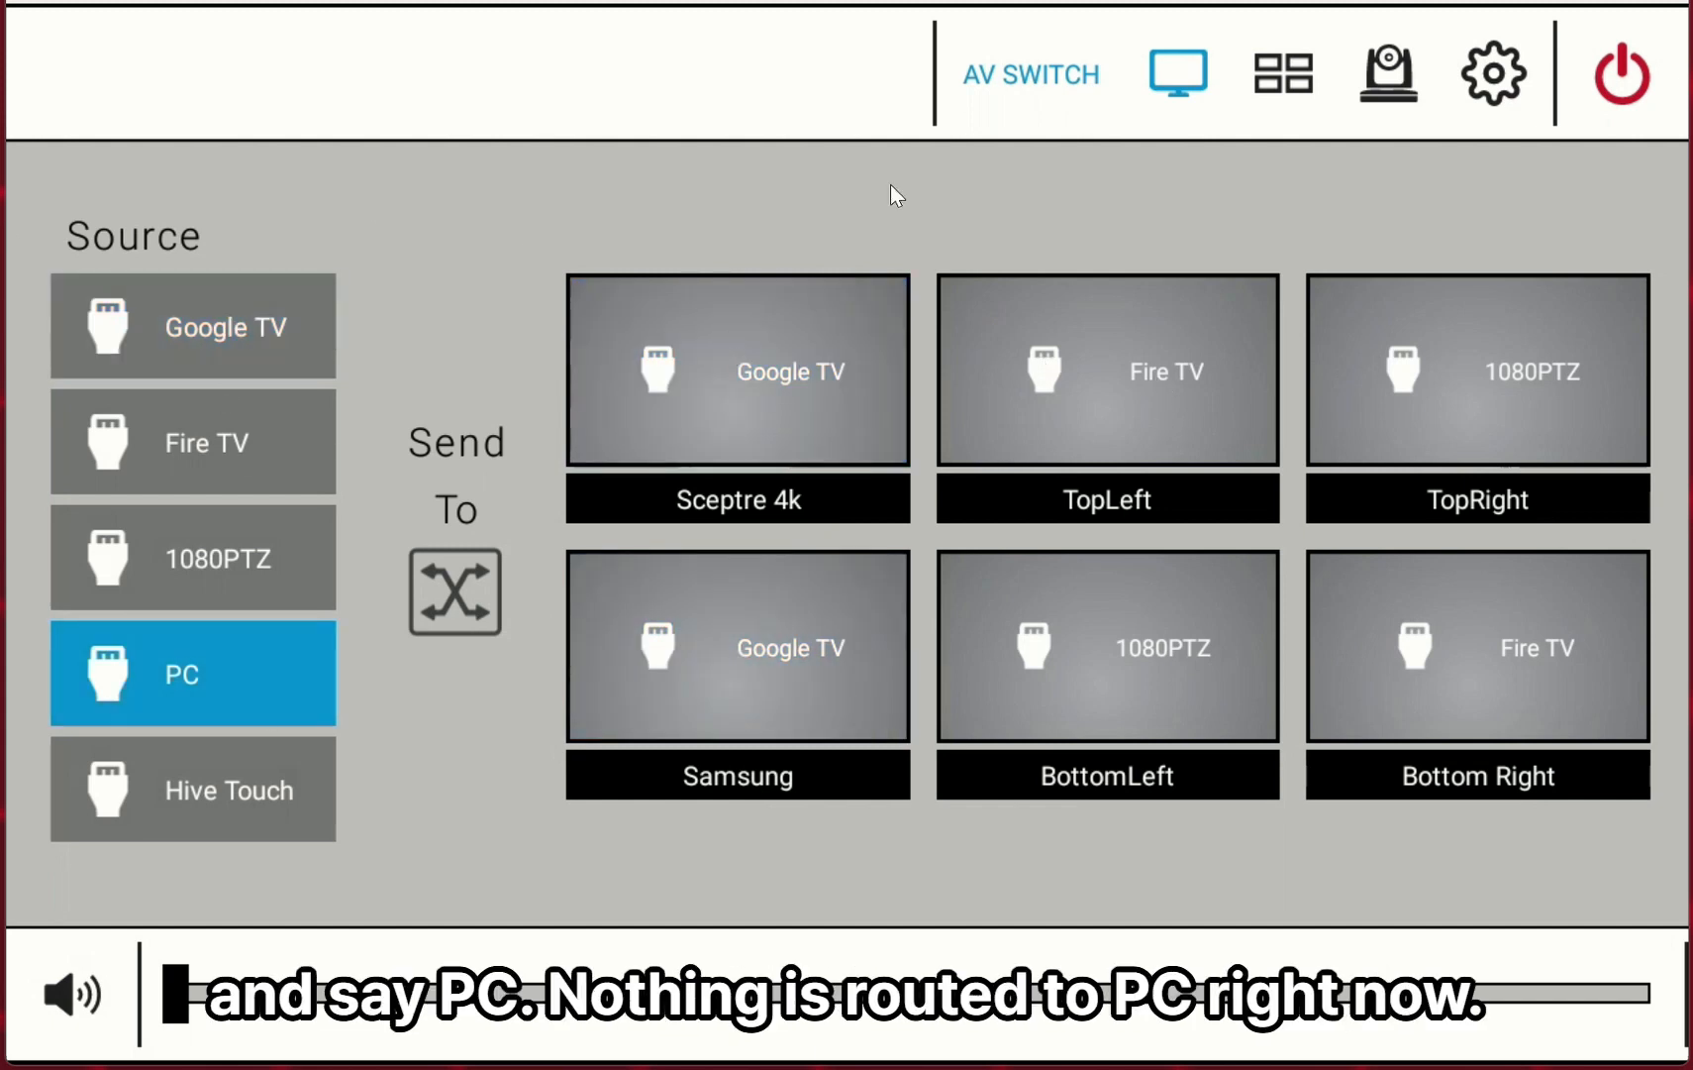
click(790, 406)
click(812, 690)
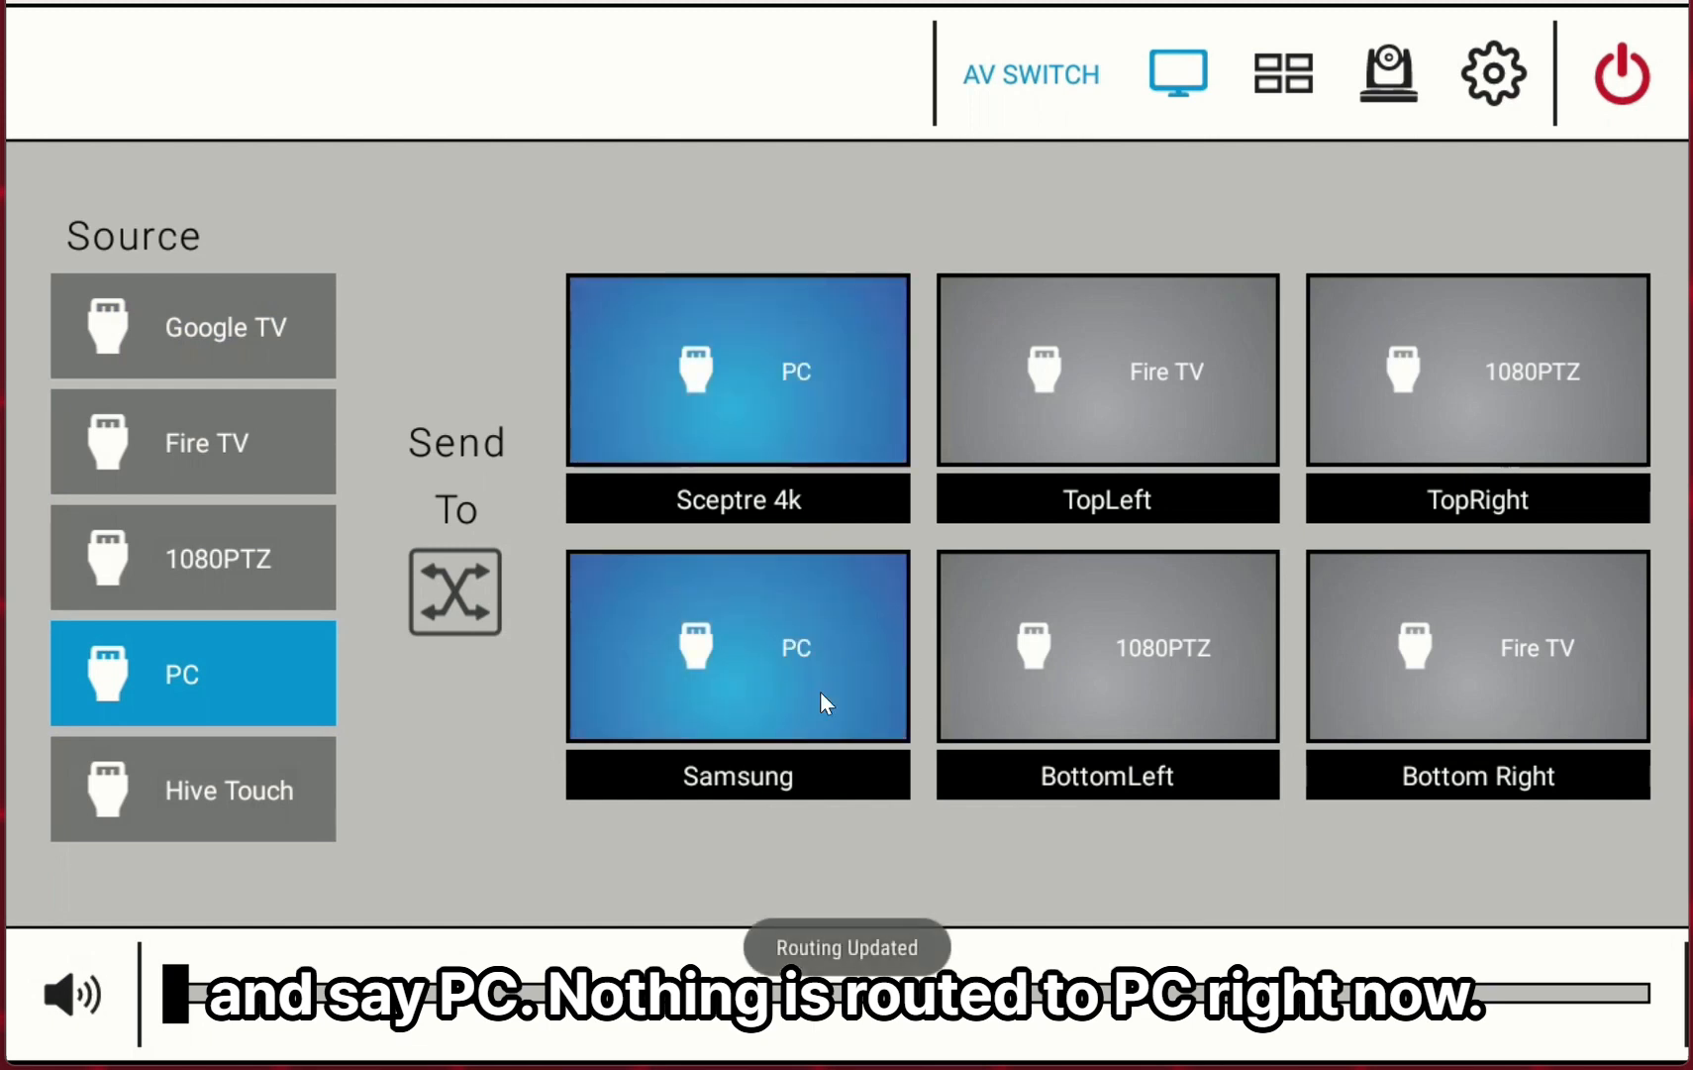
click(1171, 379)
click(1109, 644)
click(1551, 340)
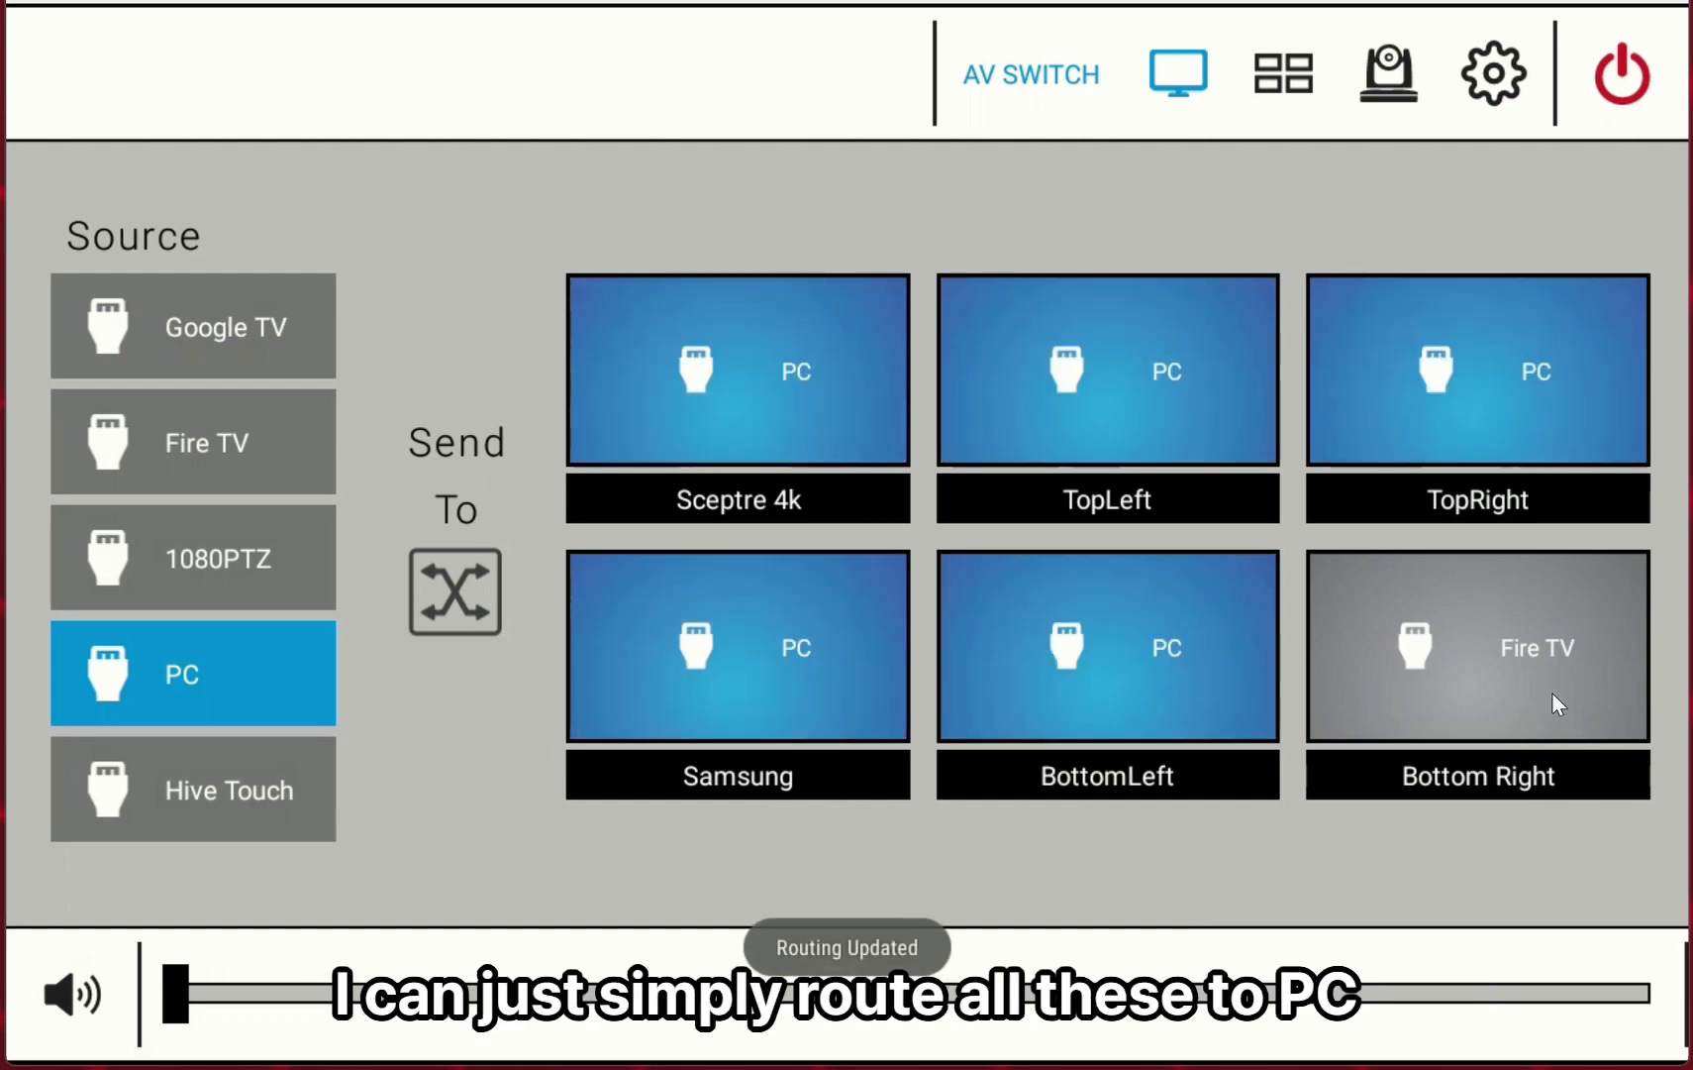
click(1552, 693)
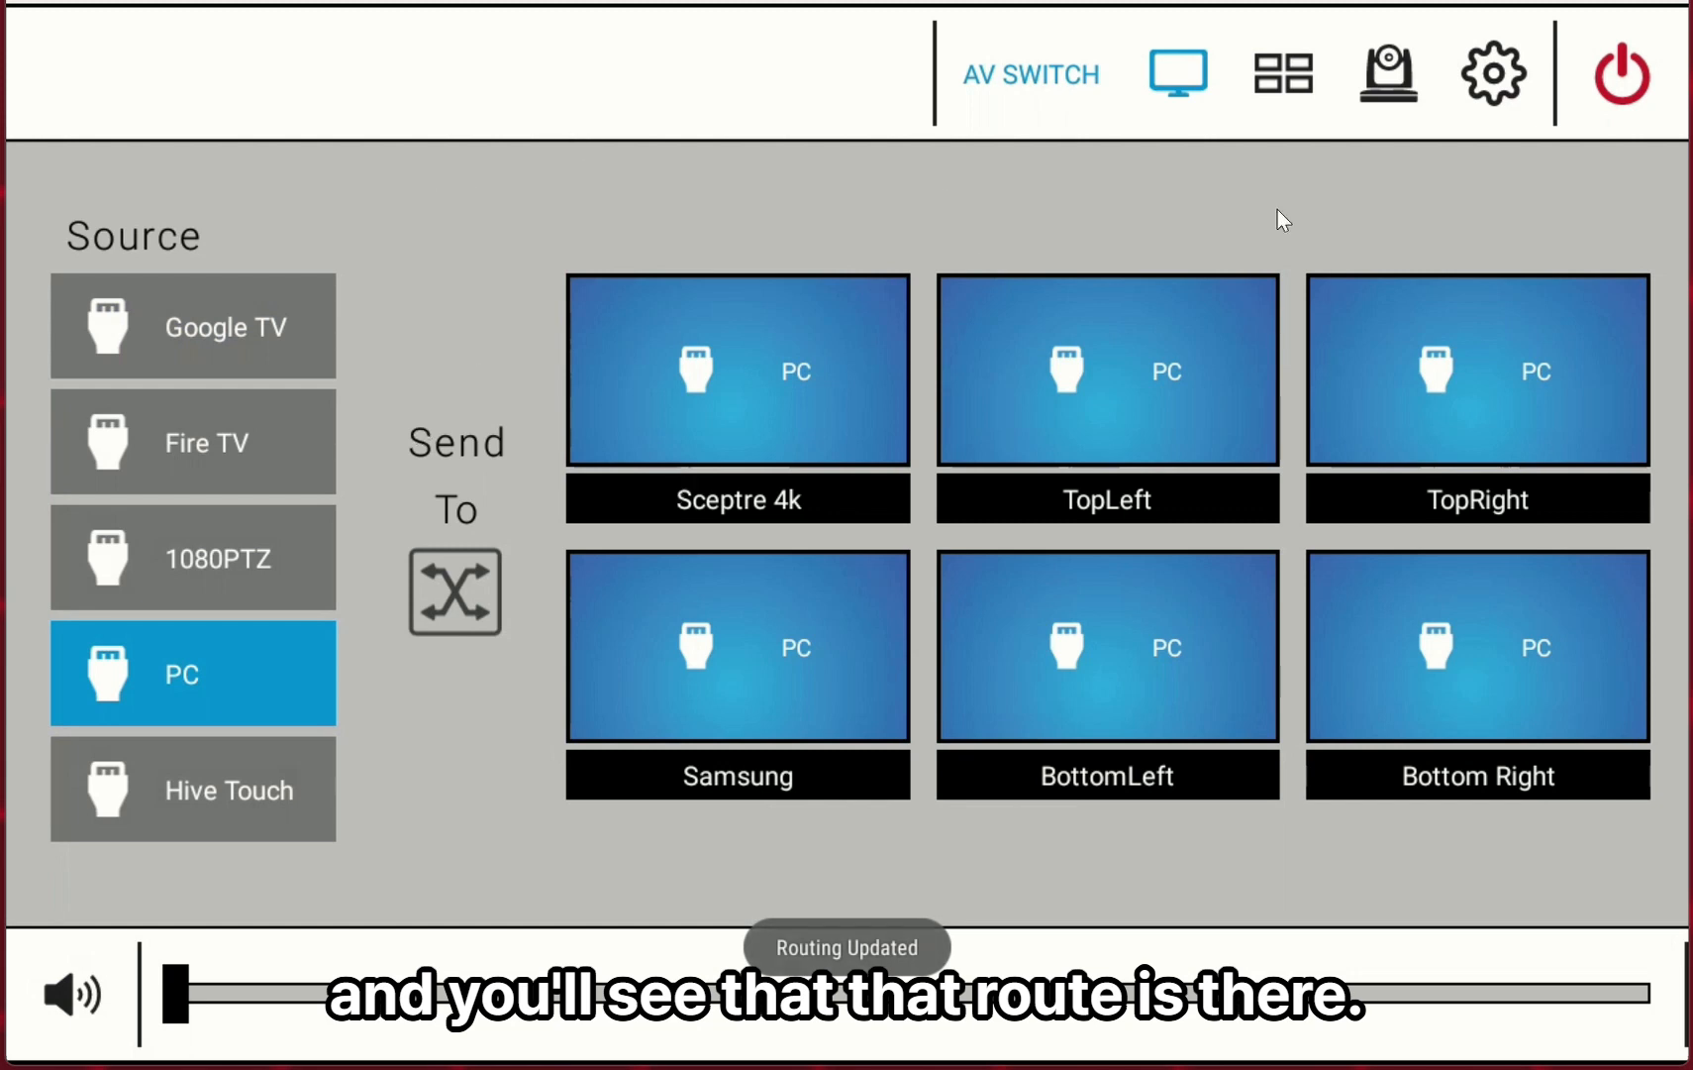
Set the room volume level to about halfway.
click(1047, 994)
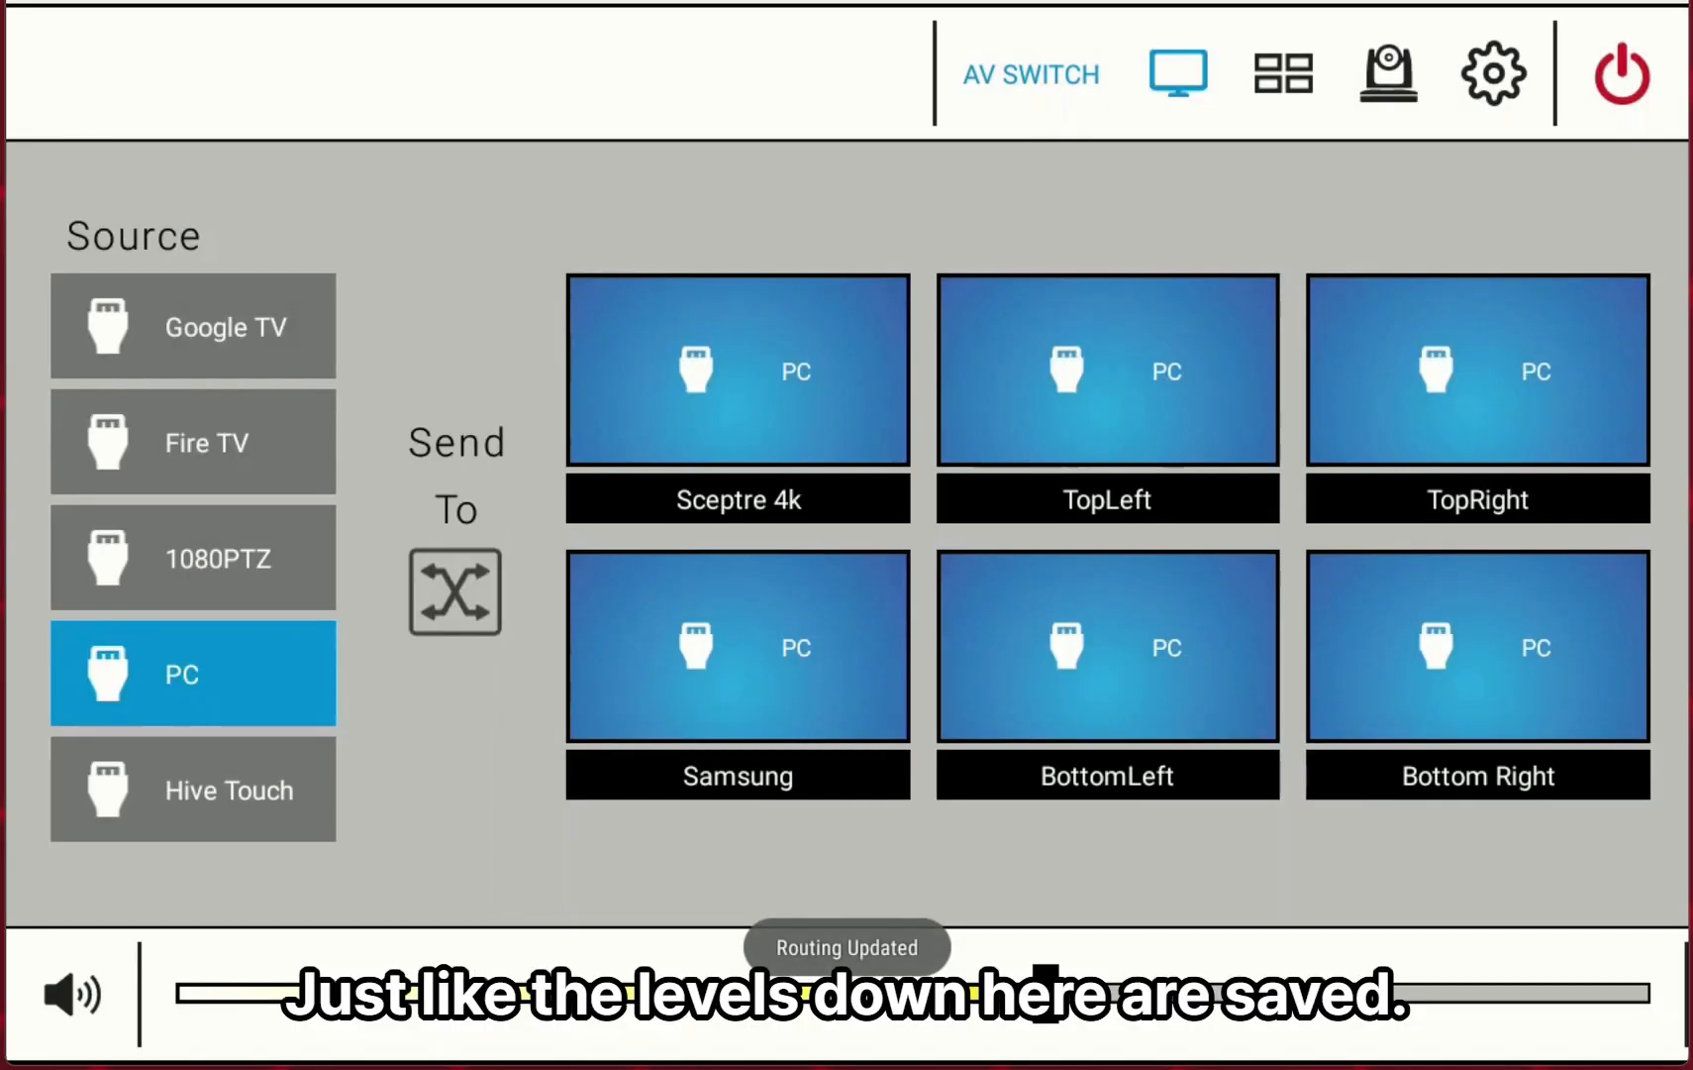
Browse the video wall and camera control pages and return to AV switching.
click(1295, 81)
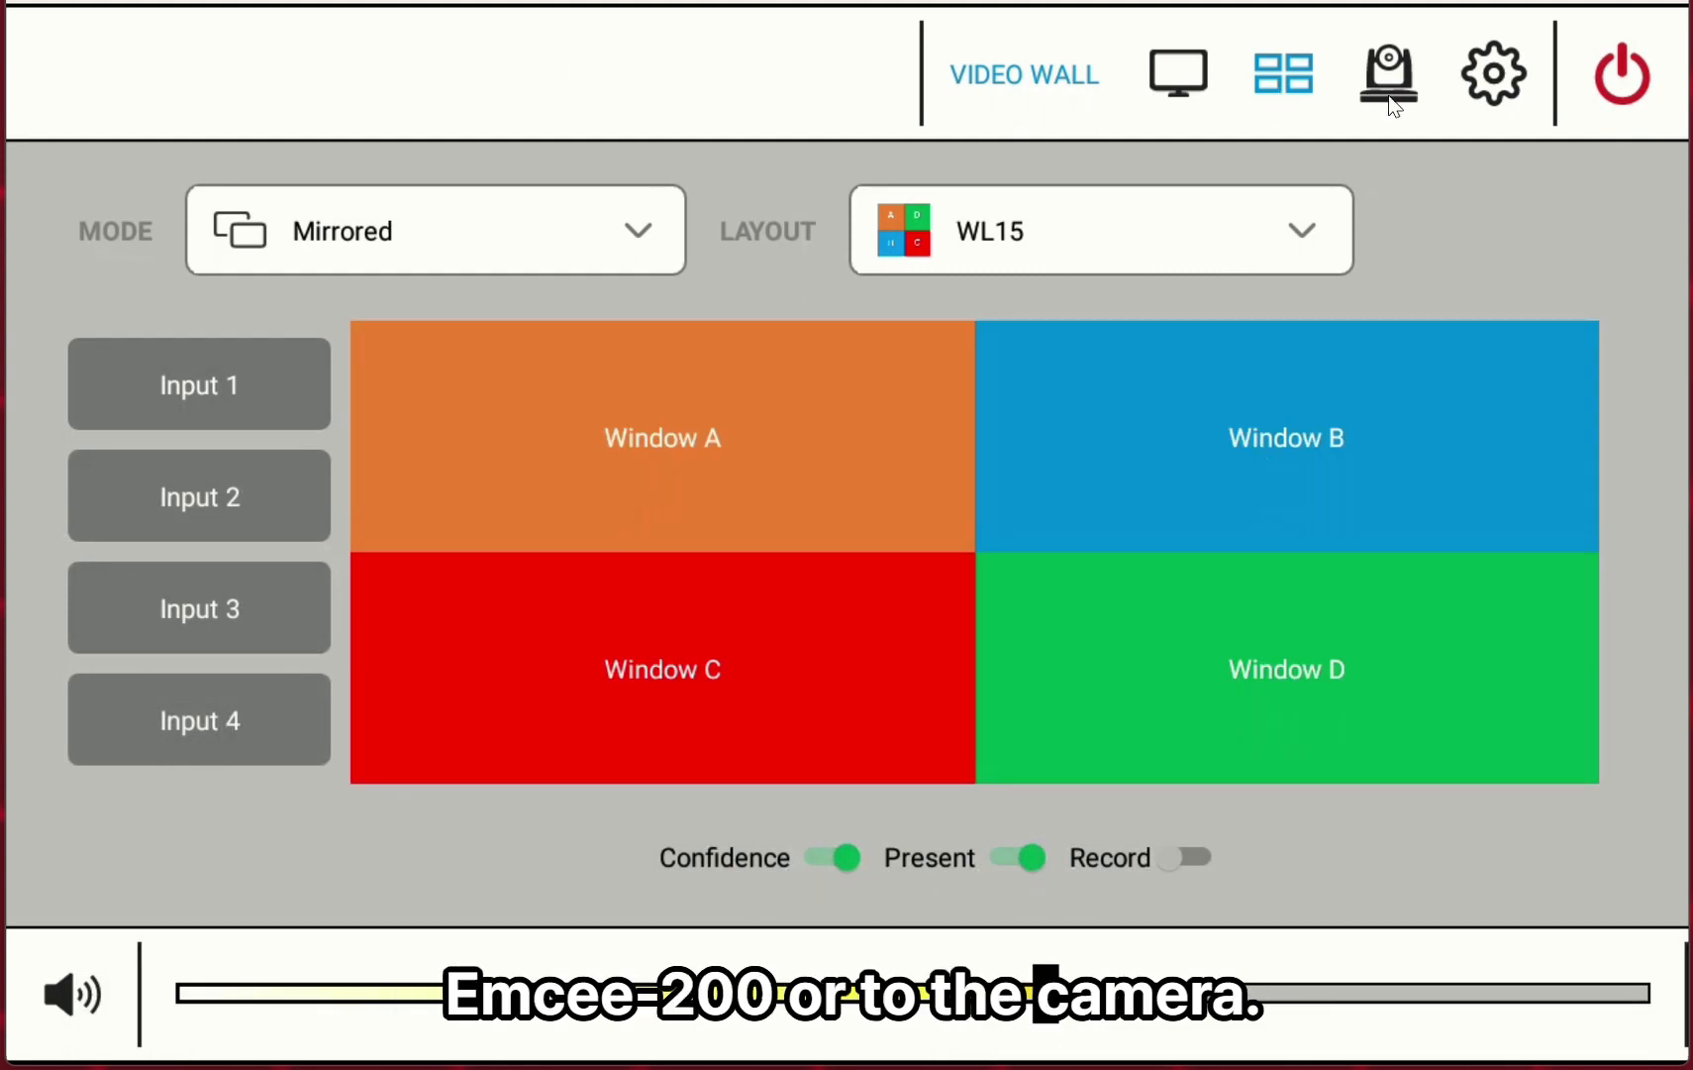
click(1390, 94)
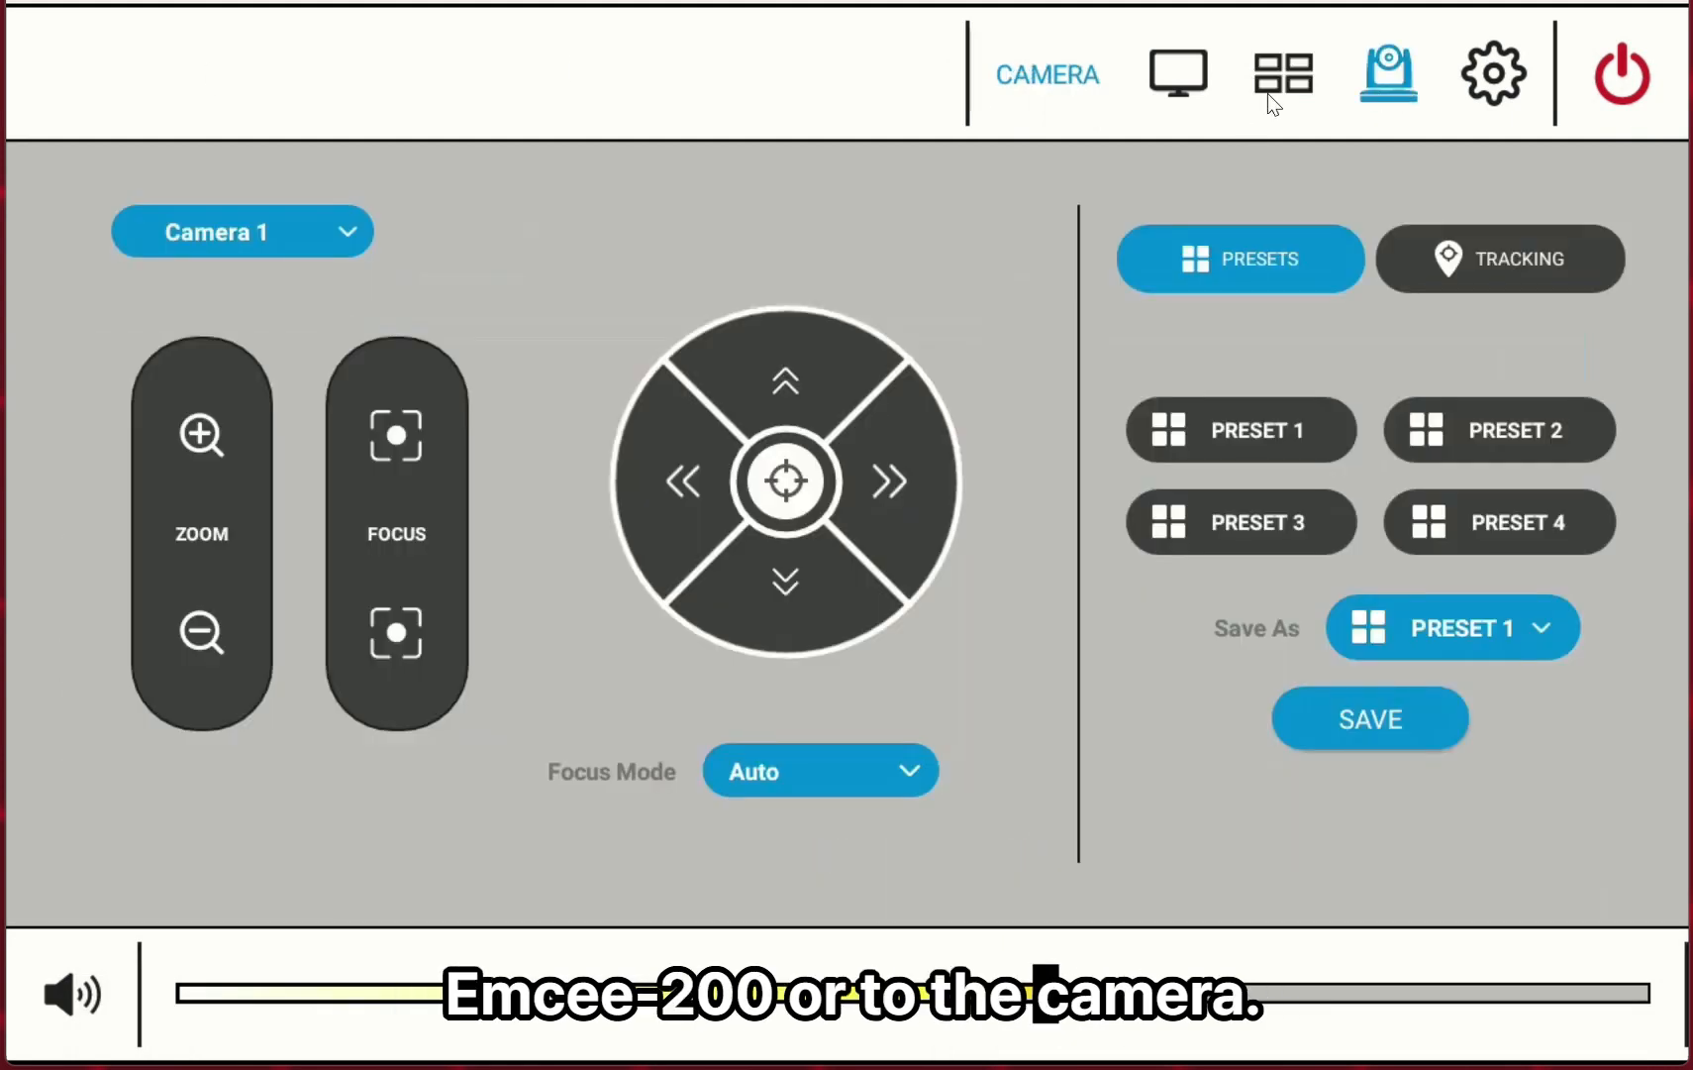
click(1185, 77)
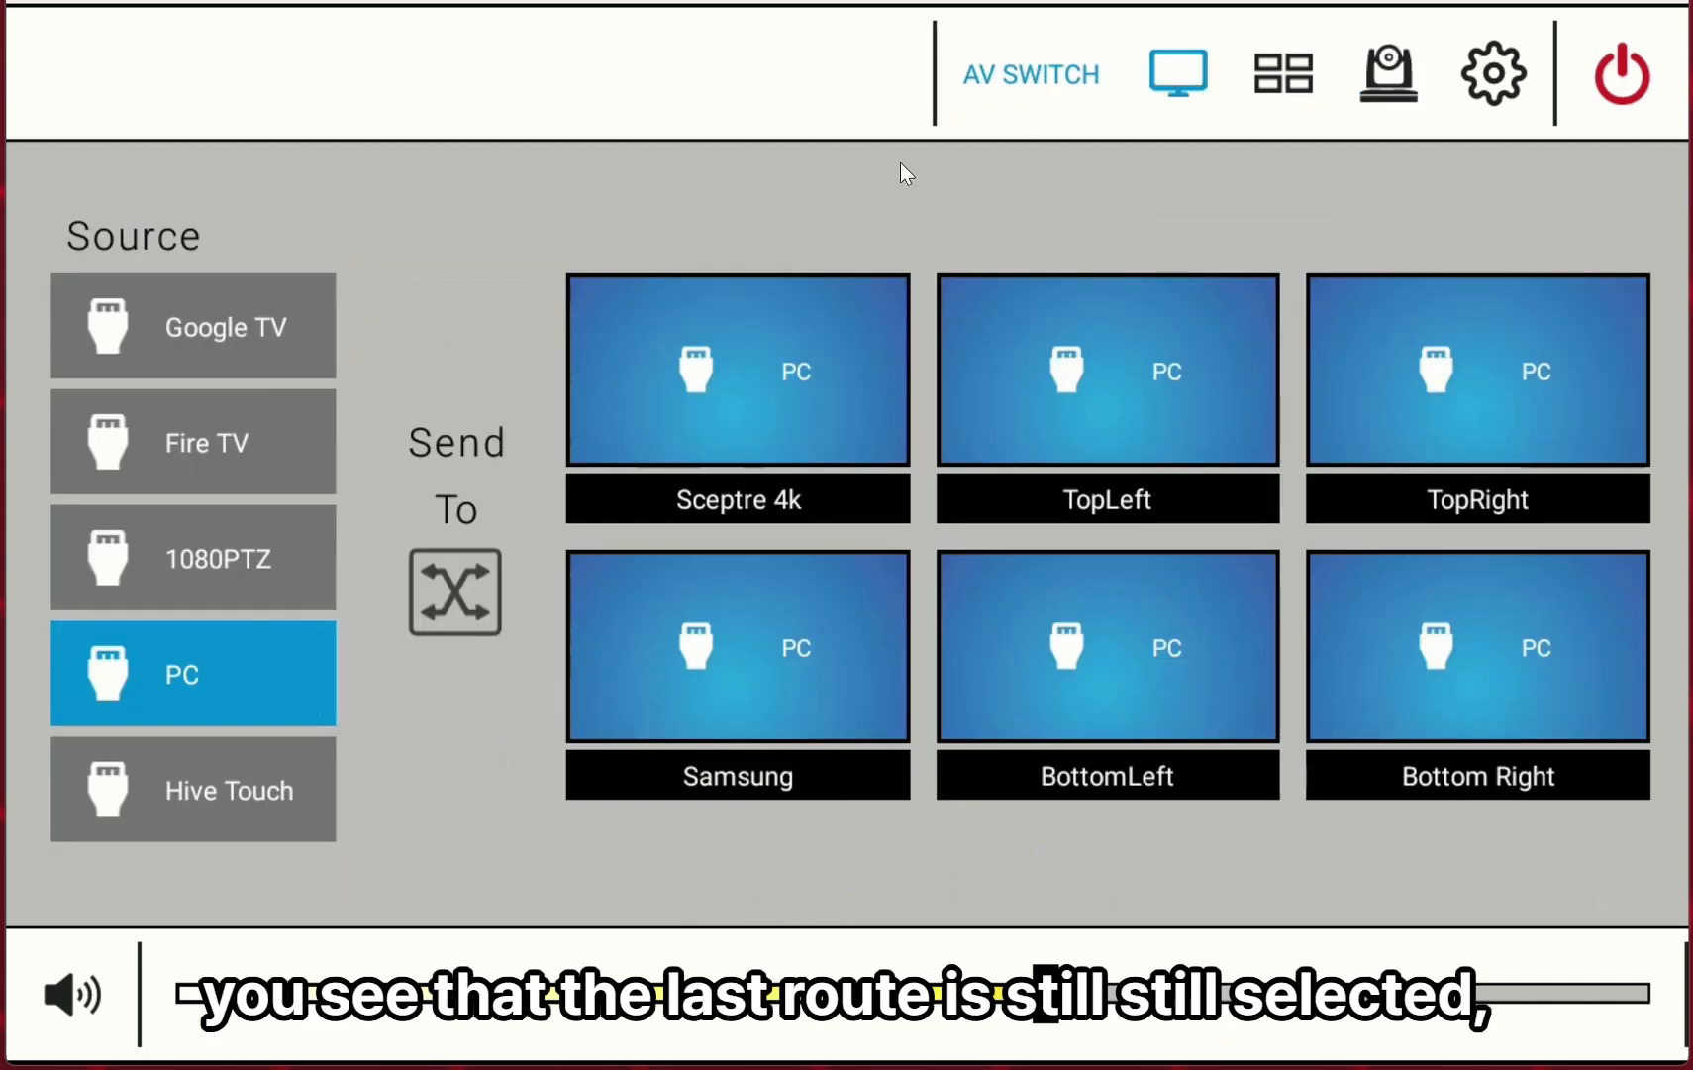
Route the Google TV source to the Sceptre 4k and Samsung displays.
click(225, 334)
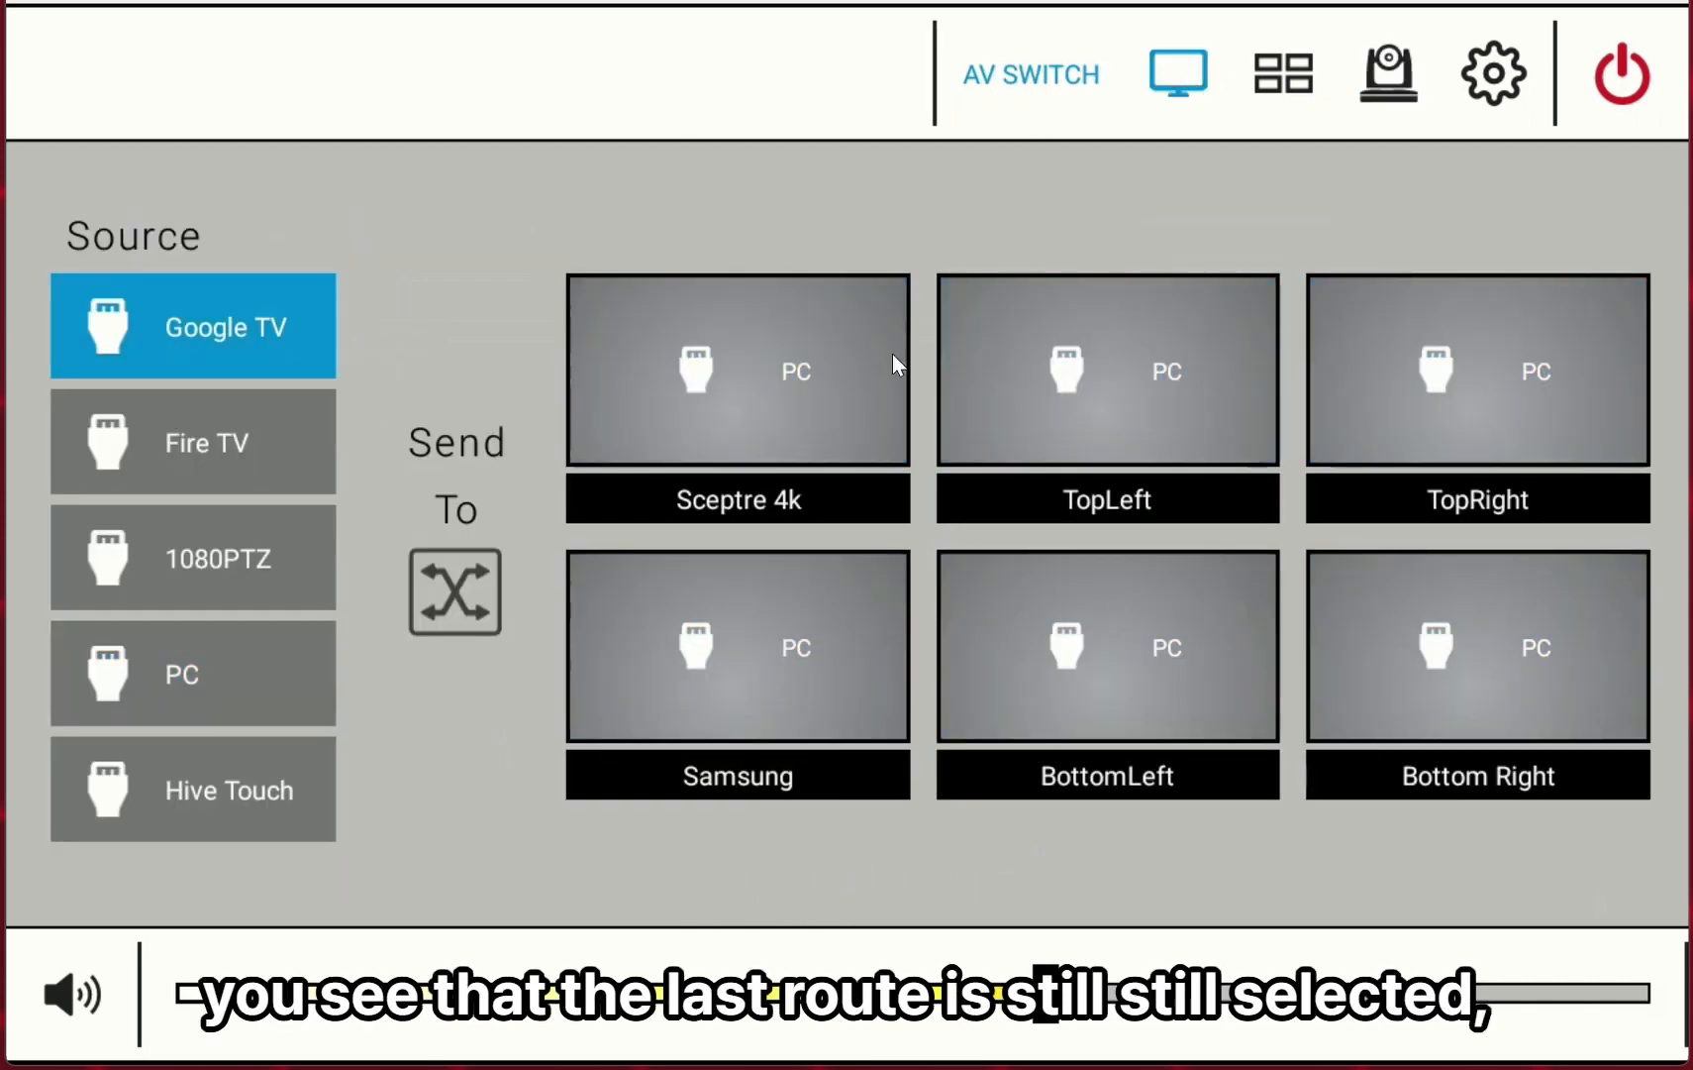
click(795, 404)
click(822, 718)
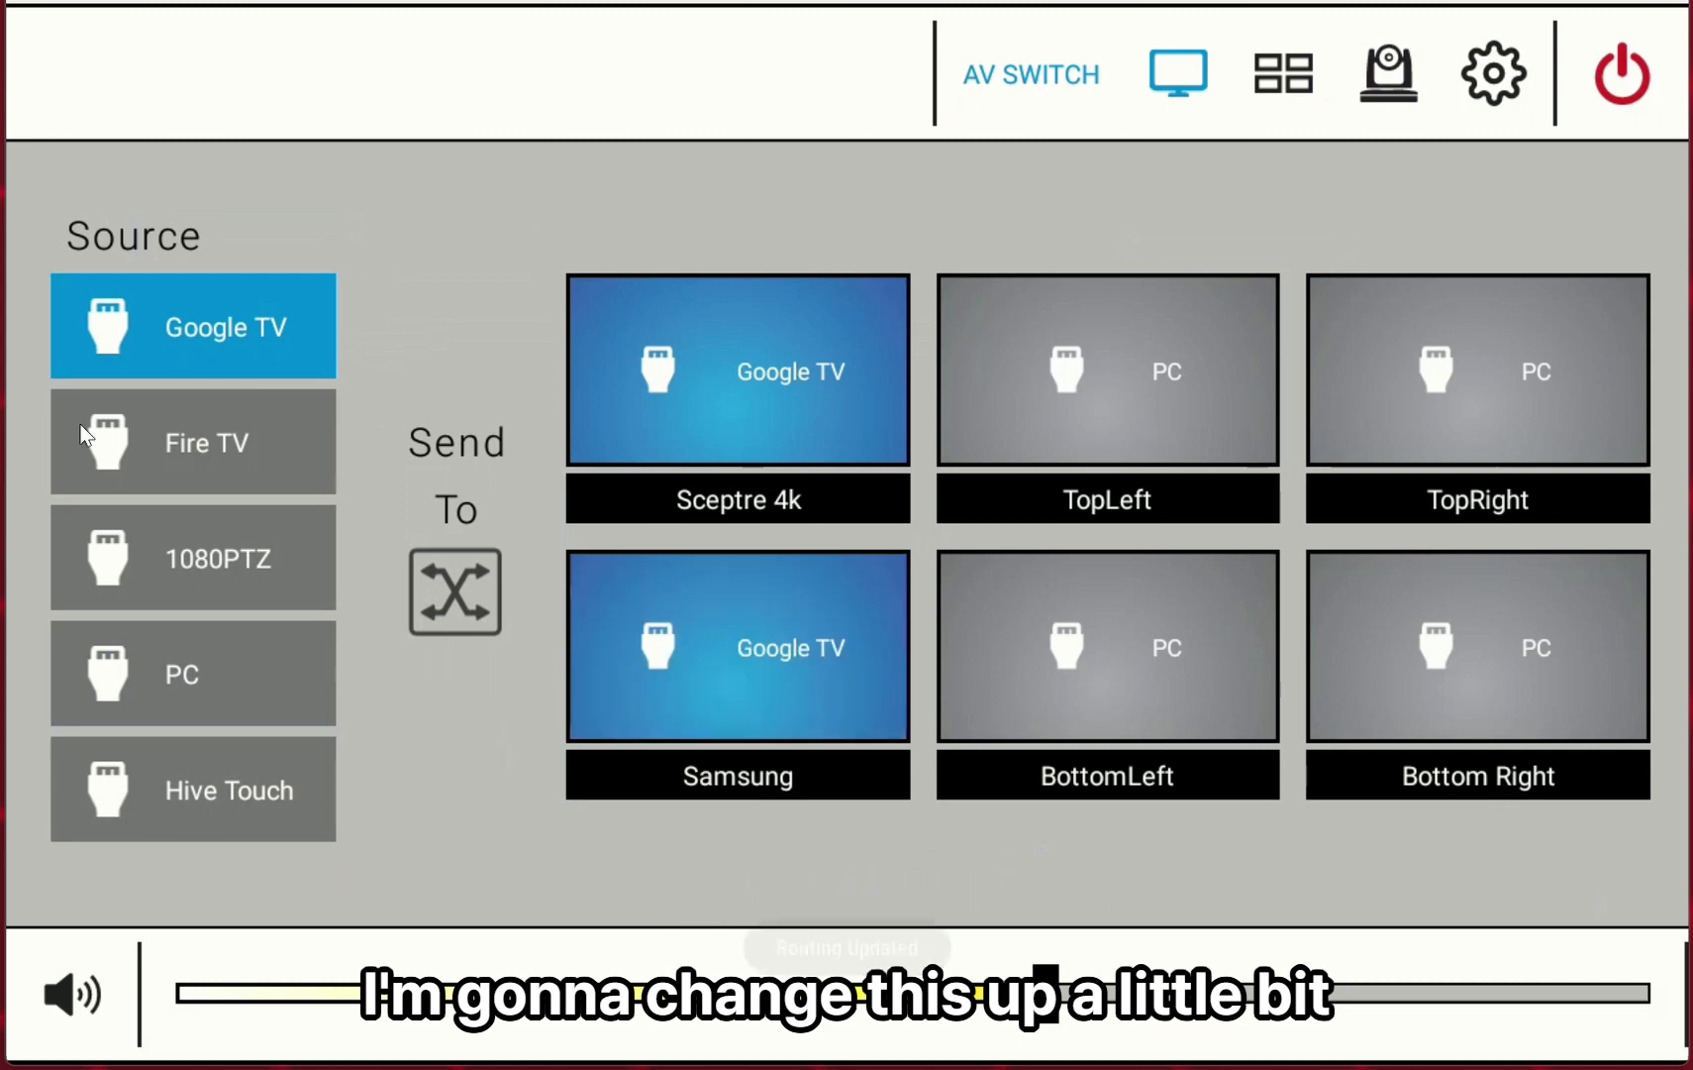
Route the Fire TV source to the TopLeft and BottomLeft displays.
click(178, 440)
click(1255, 379)
click(1228, 691)
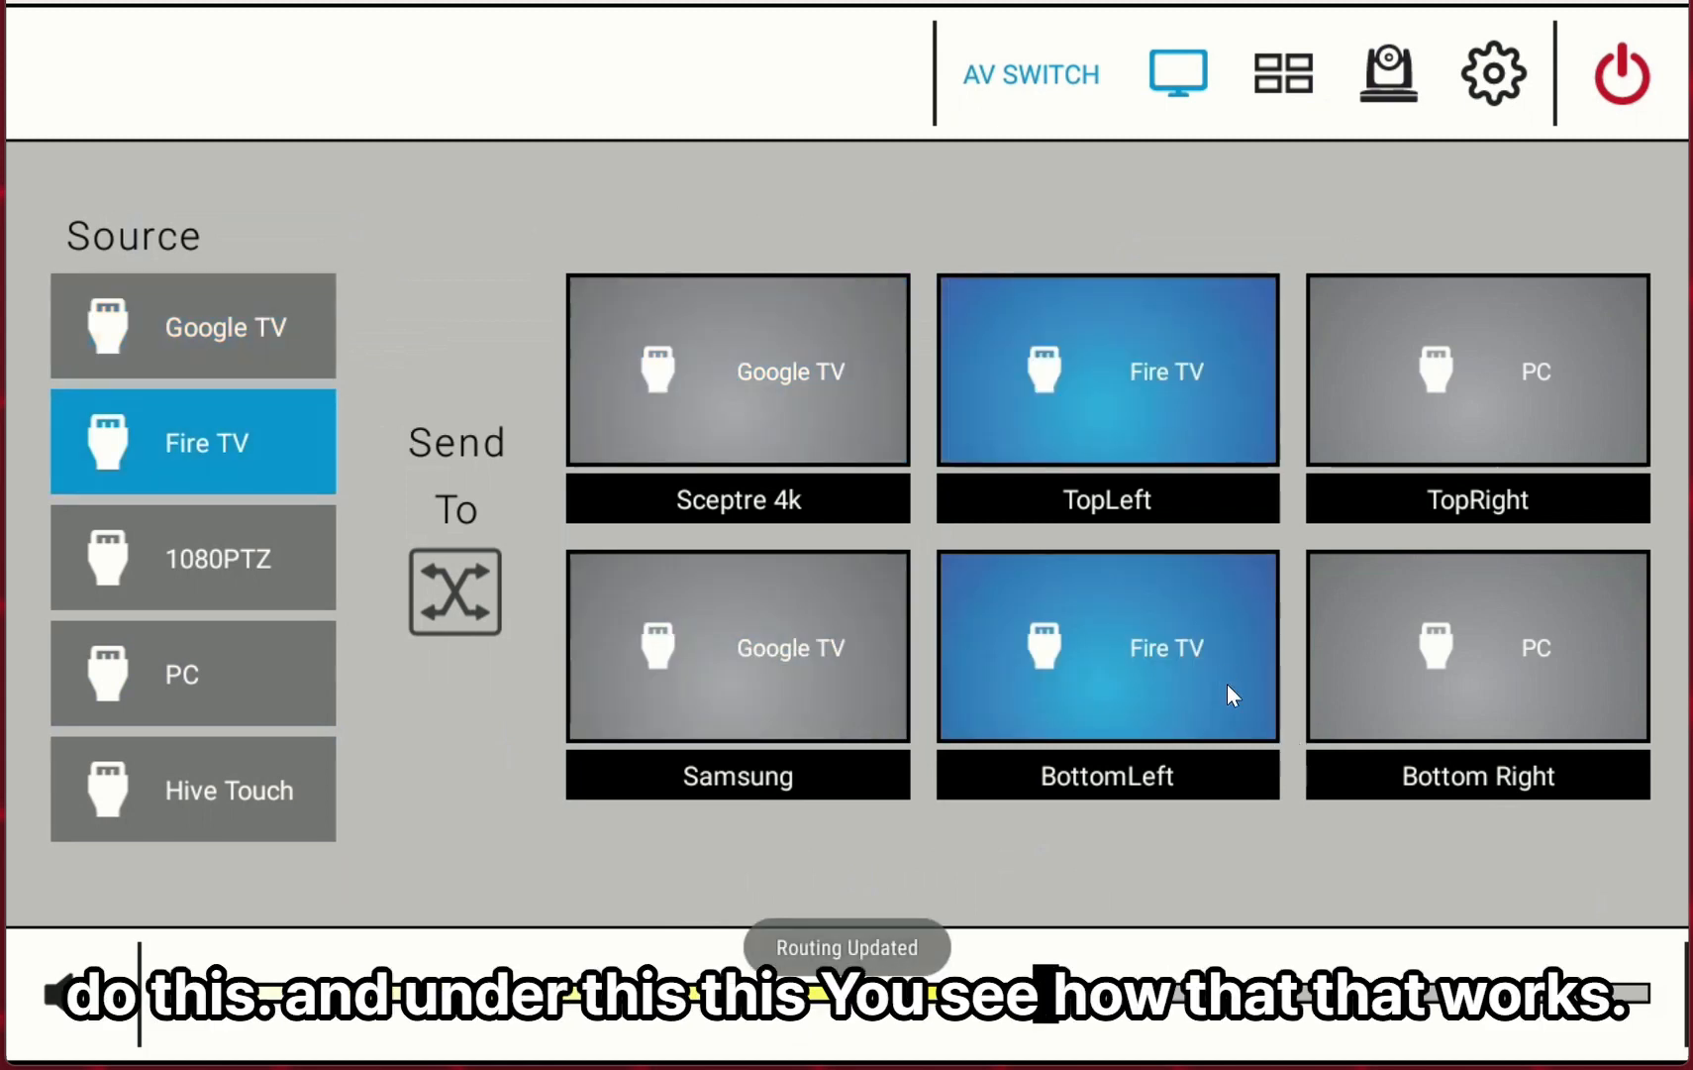
Route the 1080PTZ source to the TopRight and Bottom Right displays.
click(218, 558)
click(1511, 362)
click(1477, 684)
Select each source in turn to review which displays it is routed to.
click(218, 332)
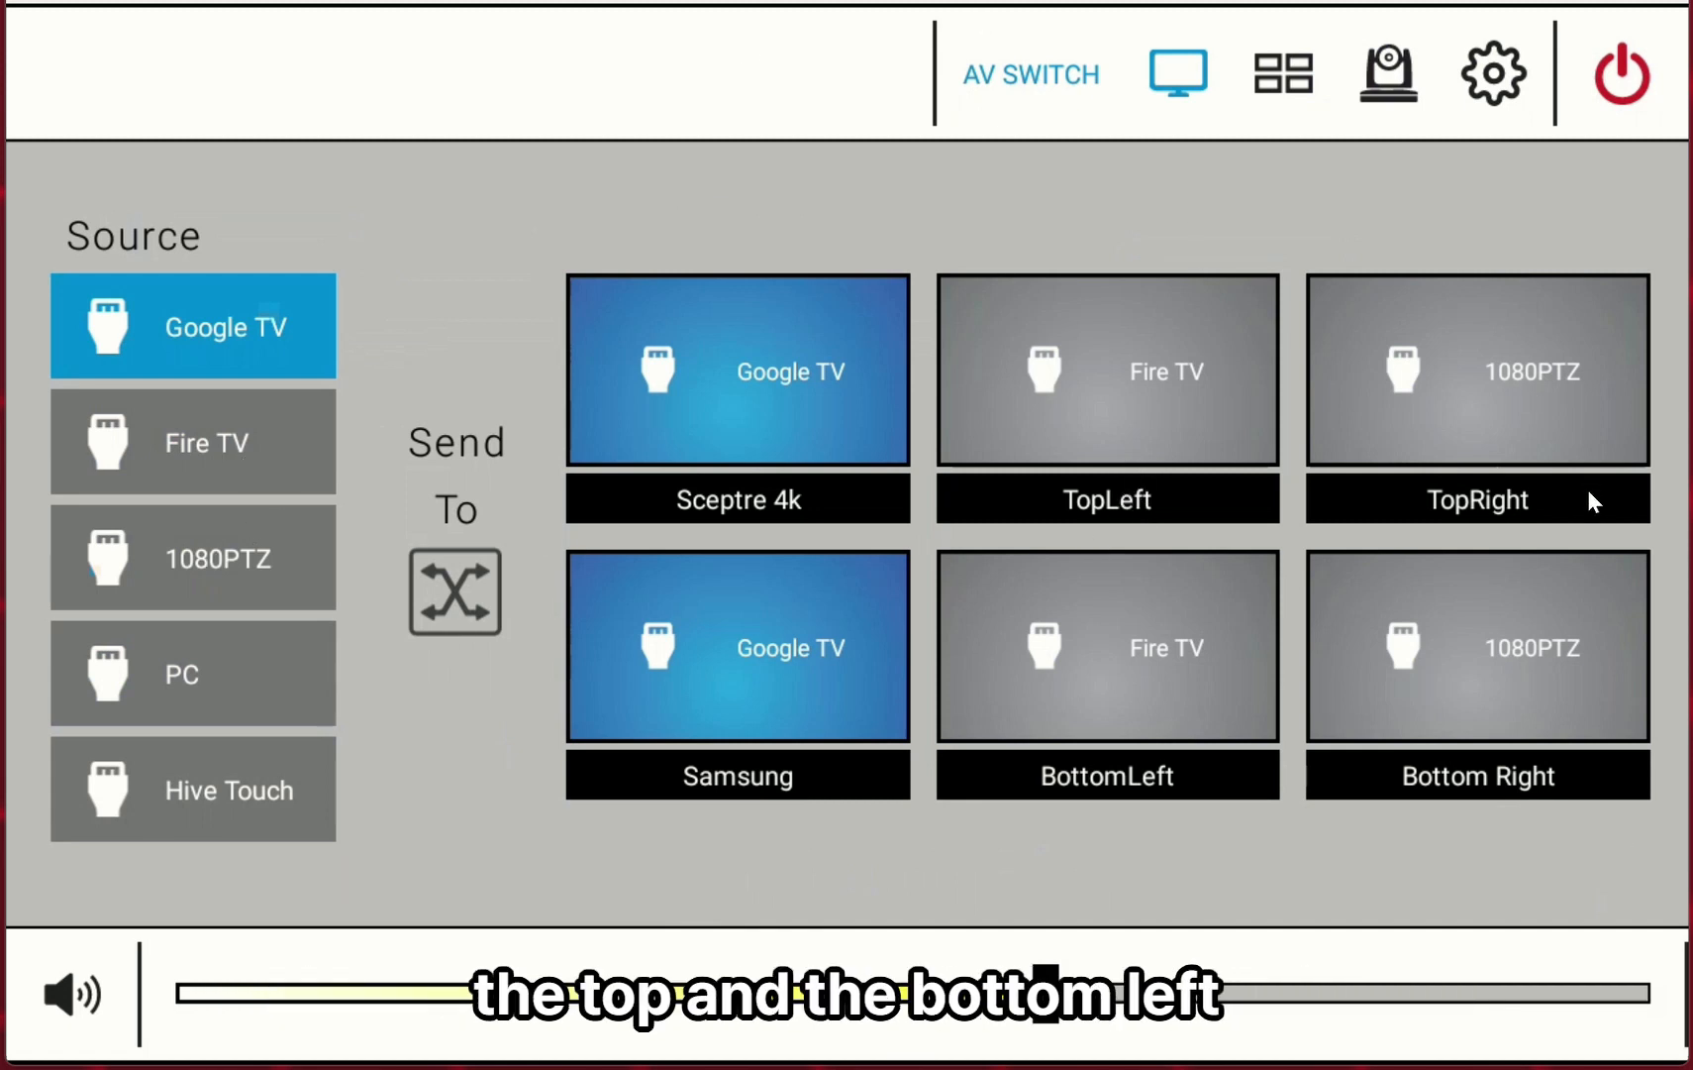
click(201, 467)
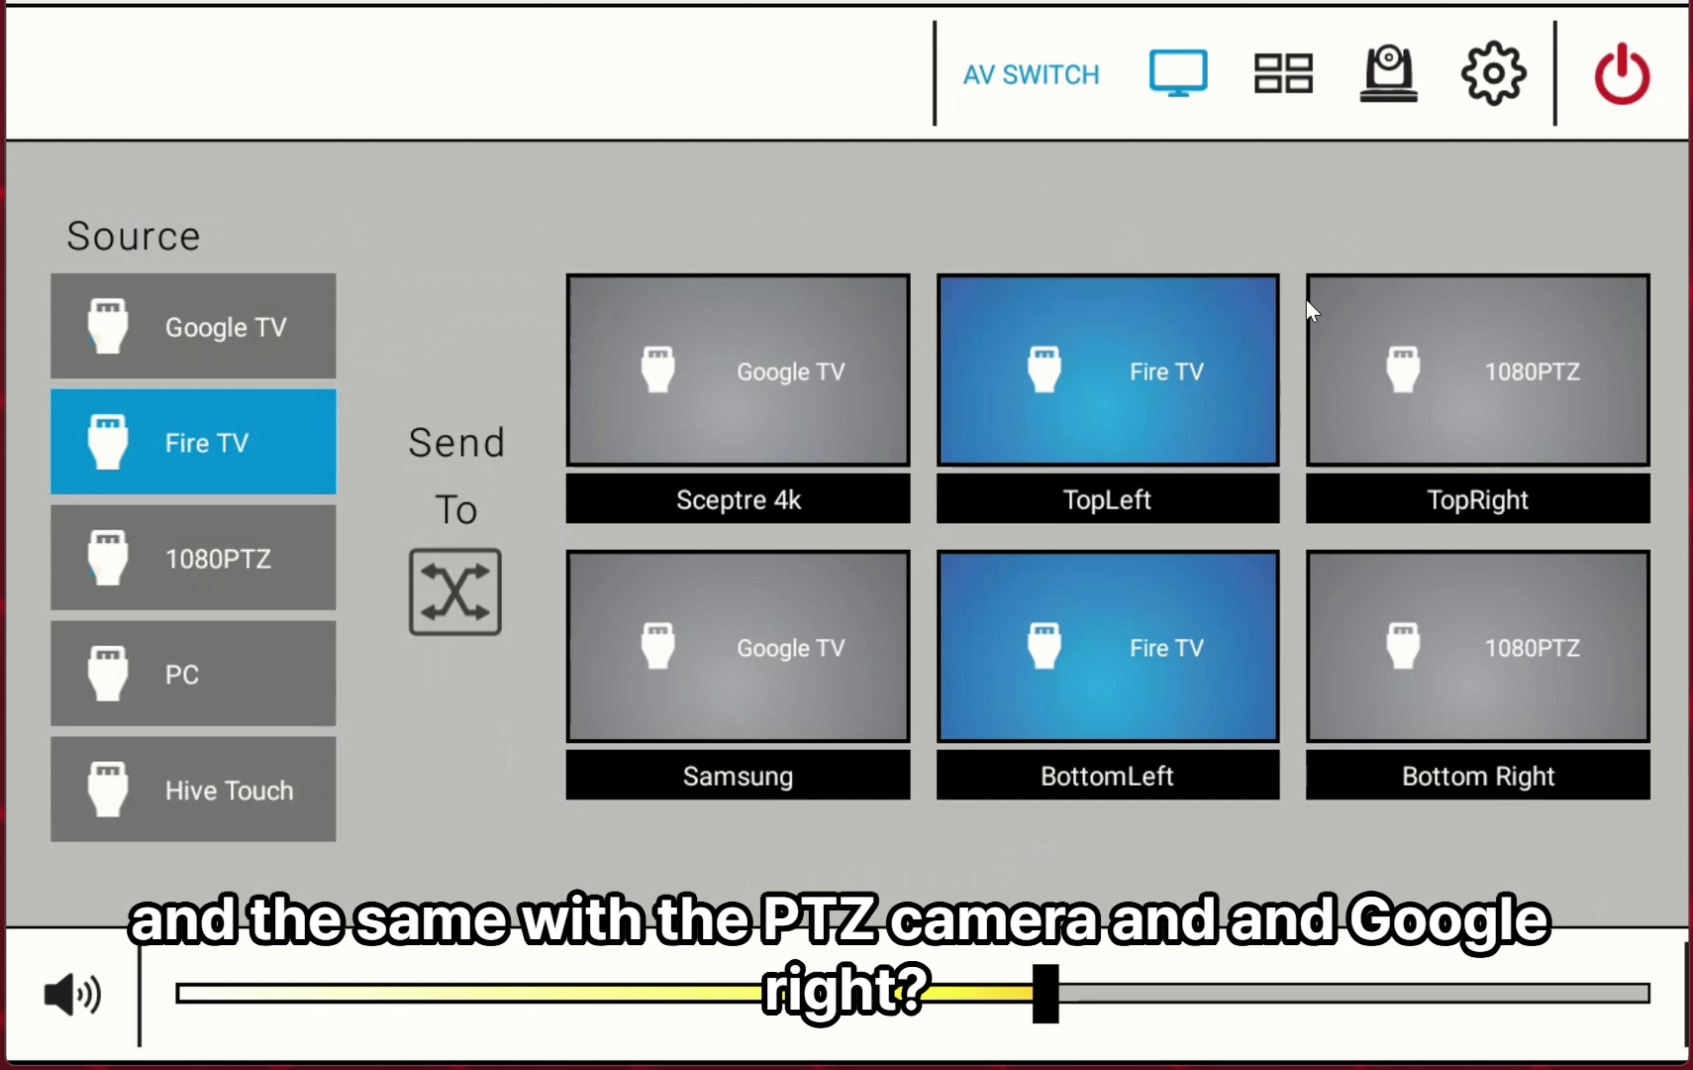
click(236, 561)
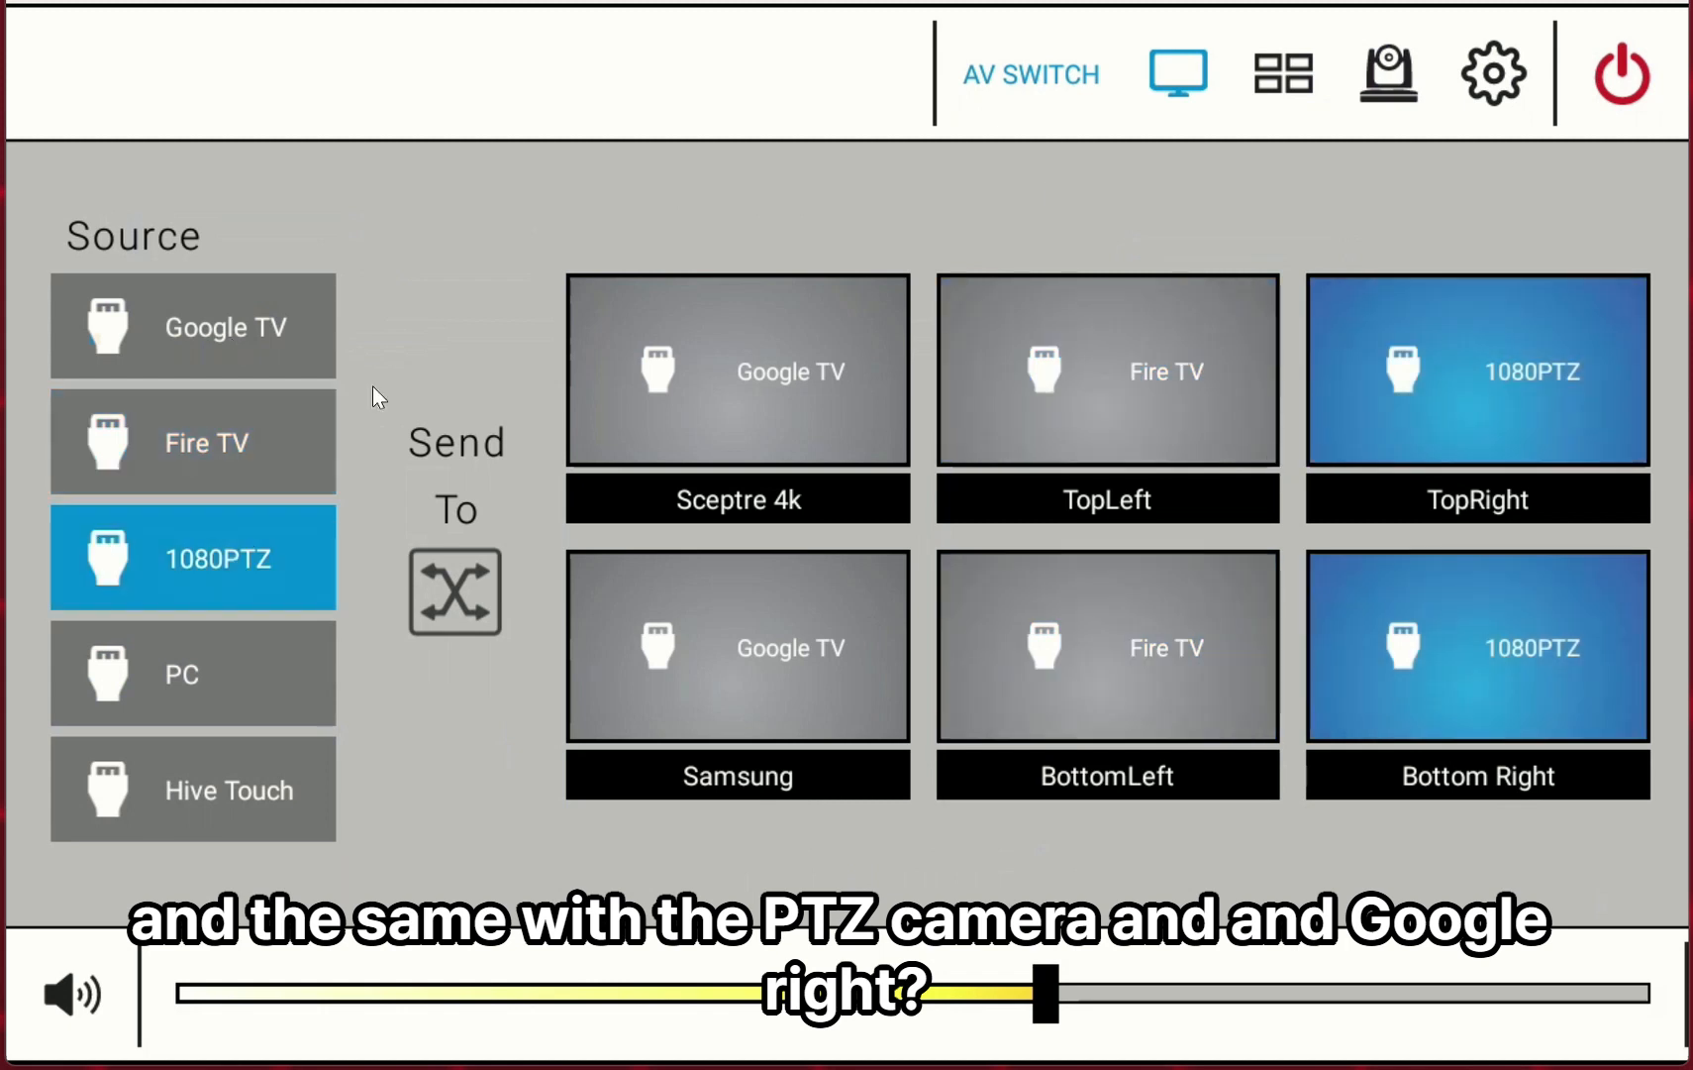
click(227, 318)
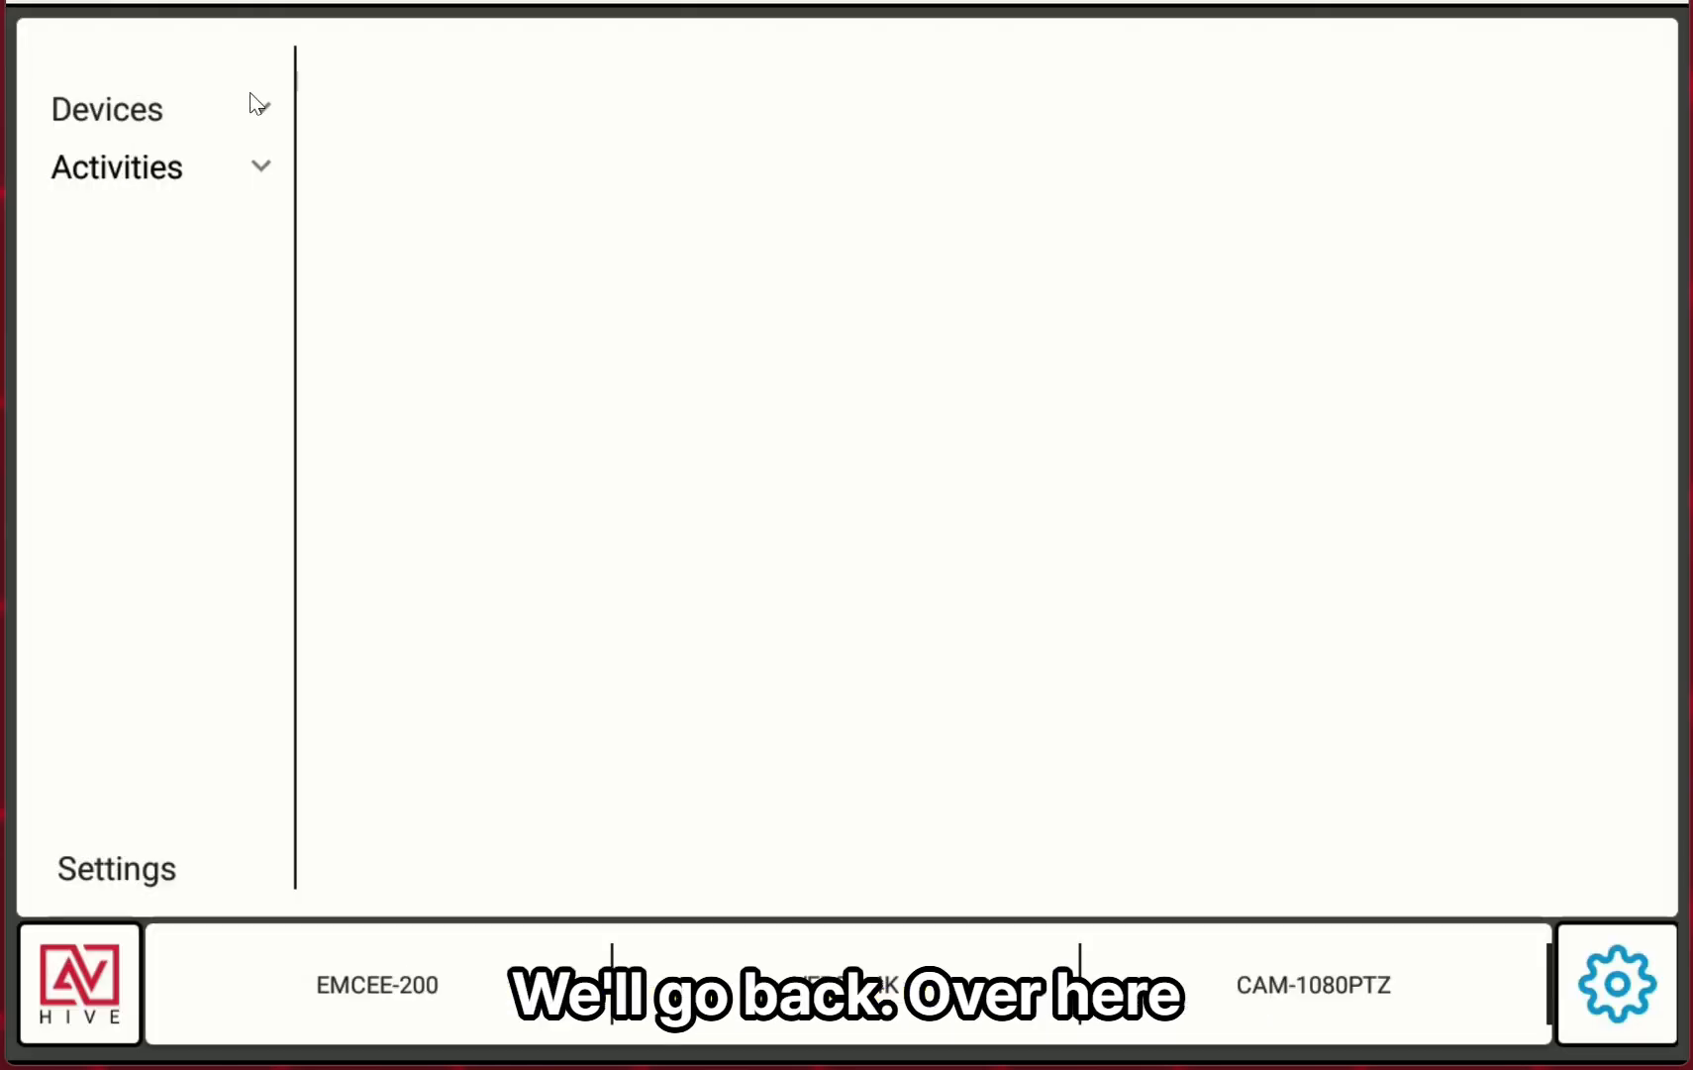
Open the HT-TRK1 switcher settings, set its IP address to 172.168.1.128 and save it.
click(257, 104)
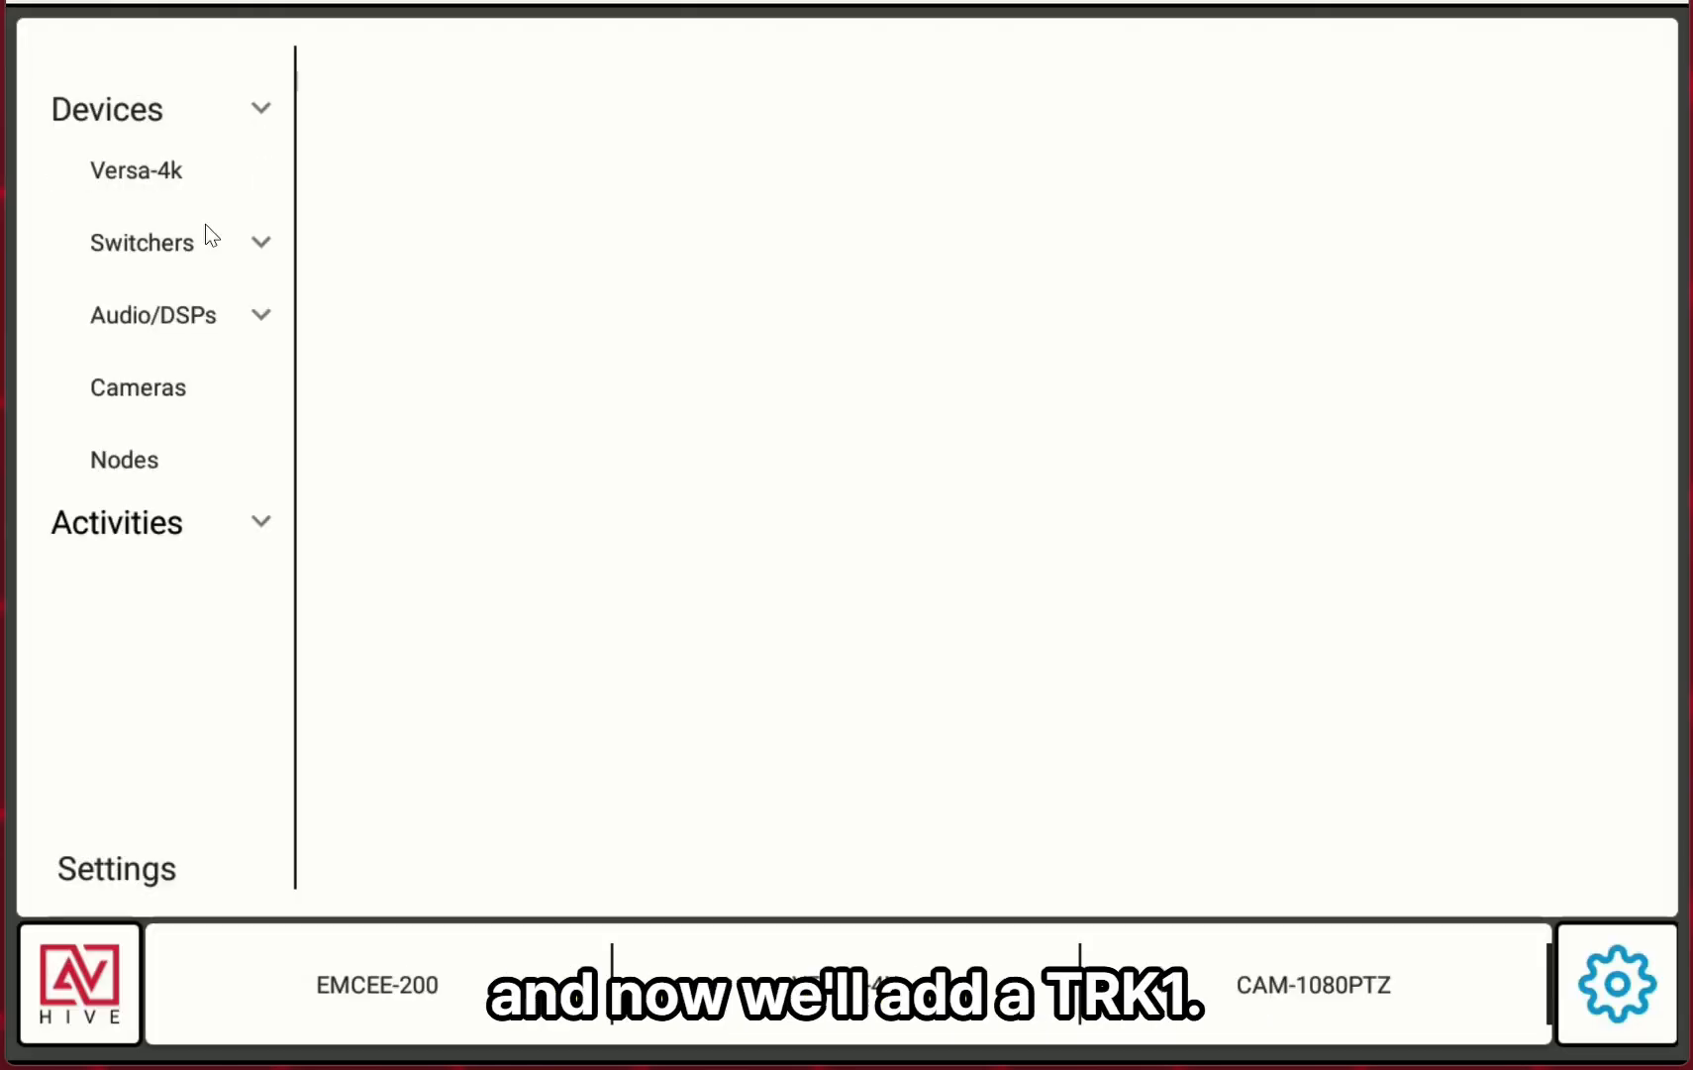
click(174, 243)
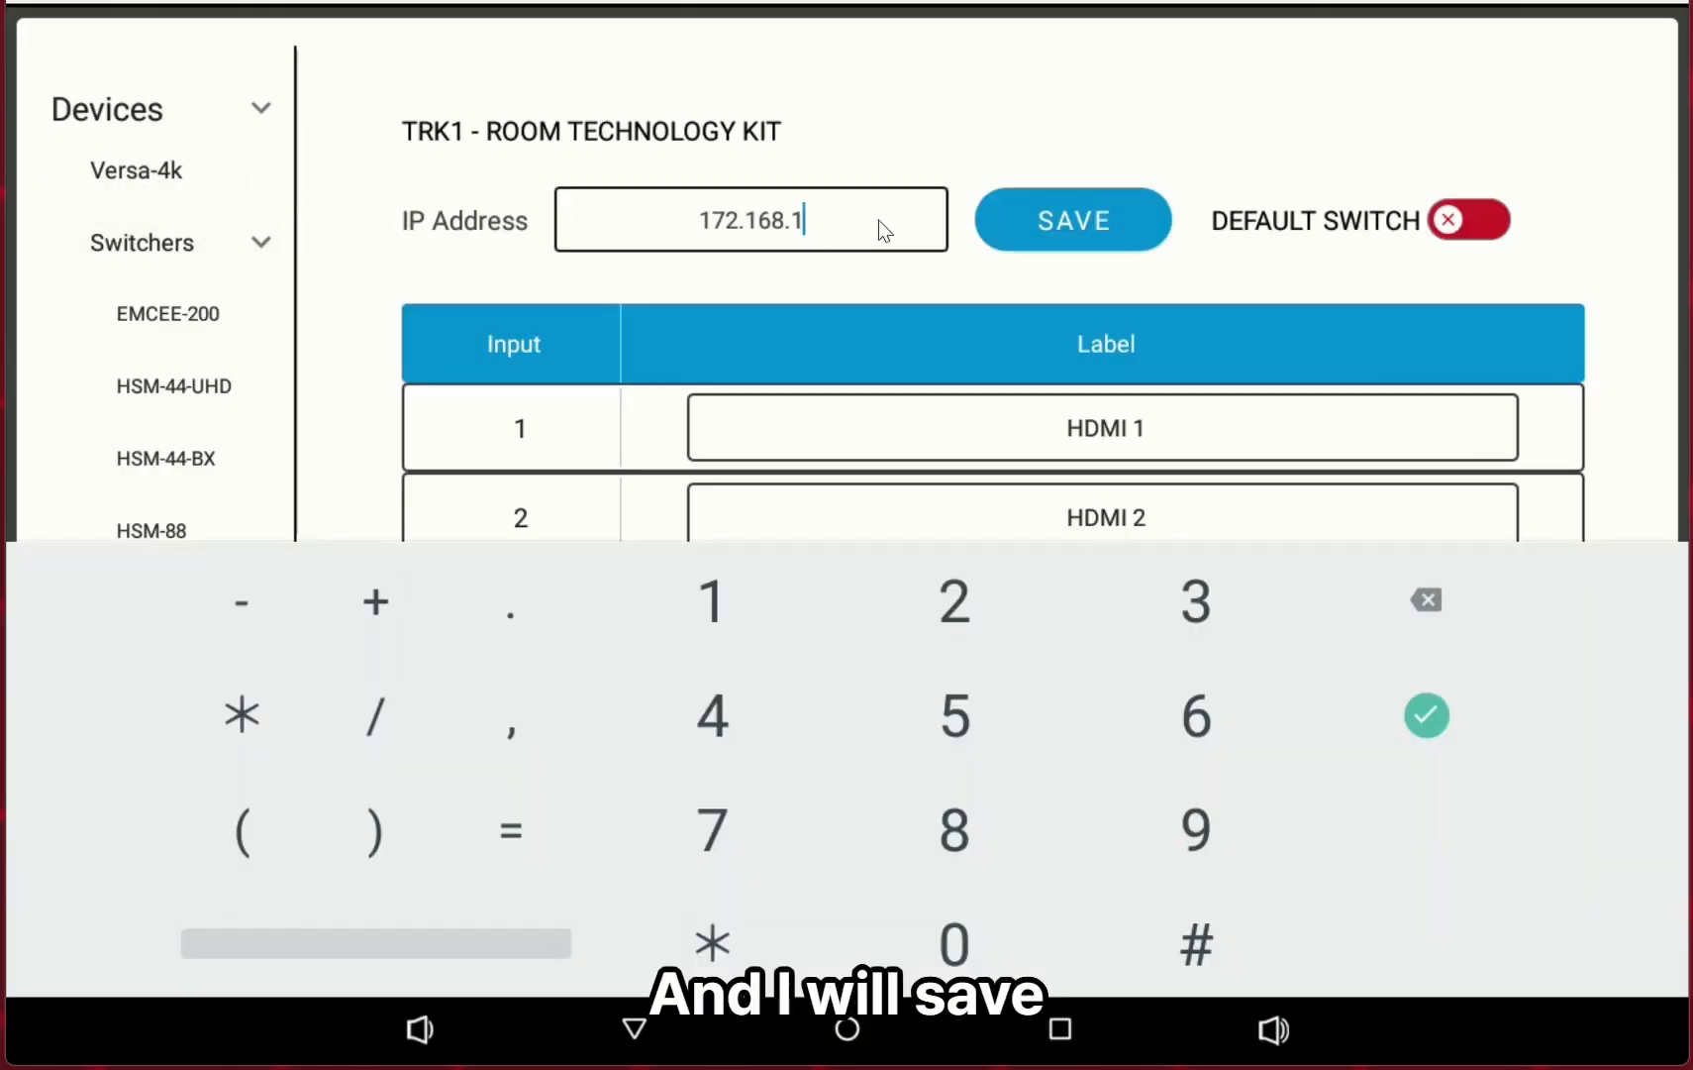
text(.128)
click(1139, 220)
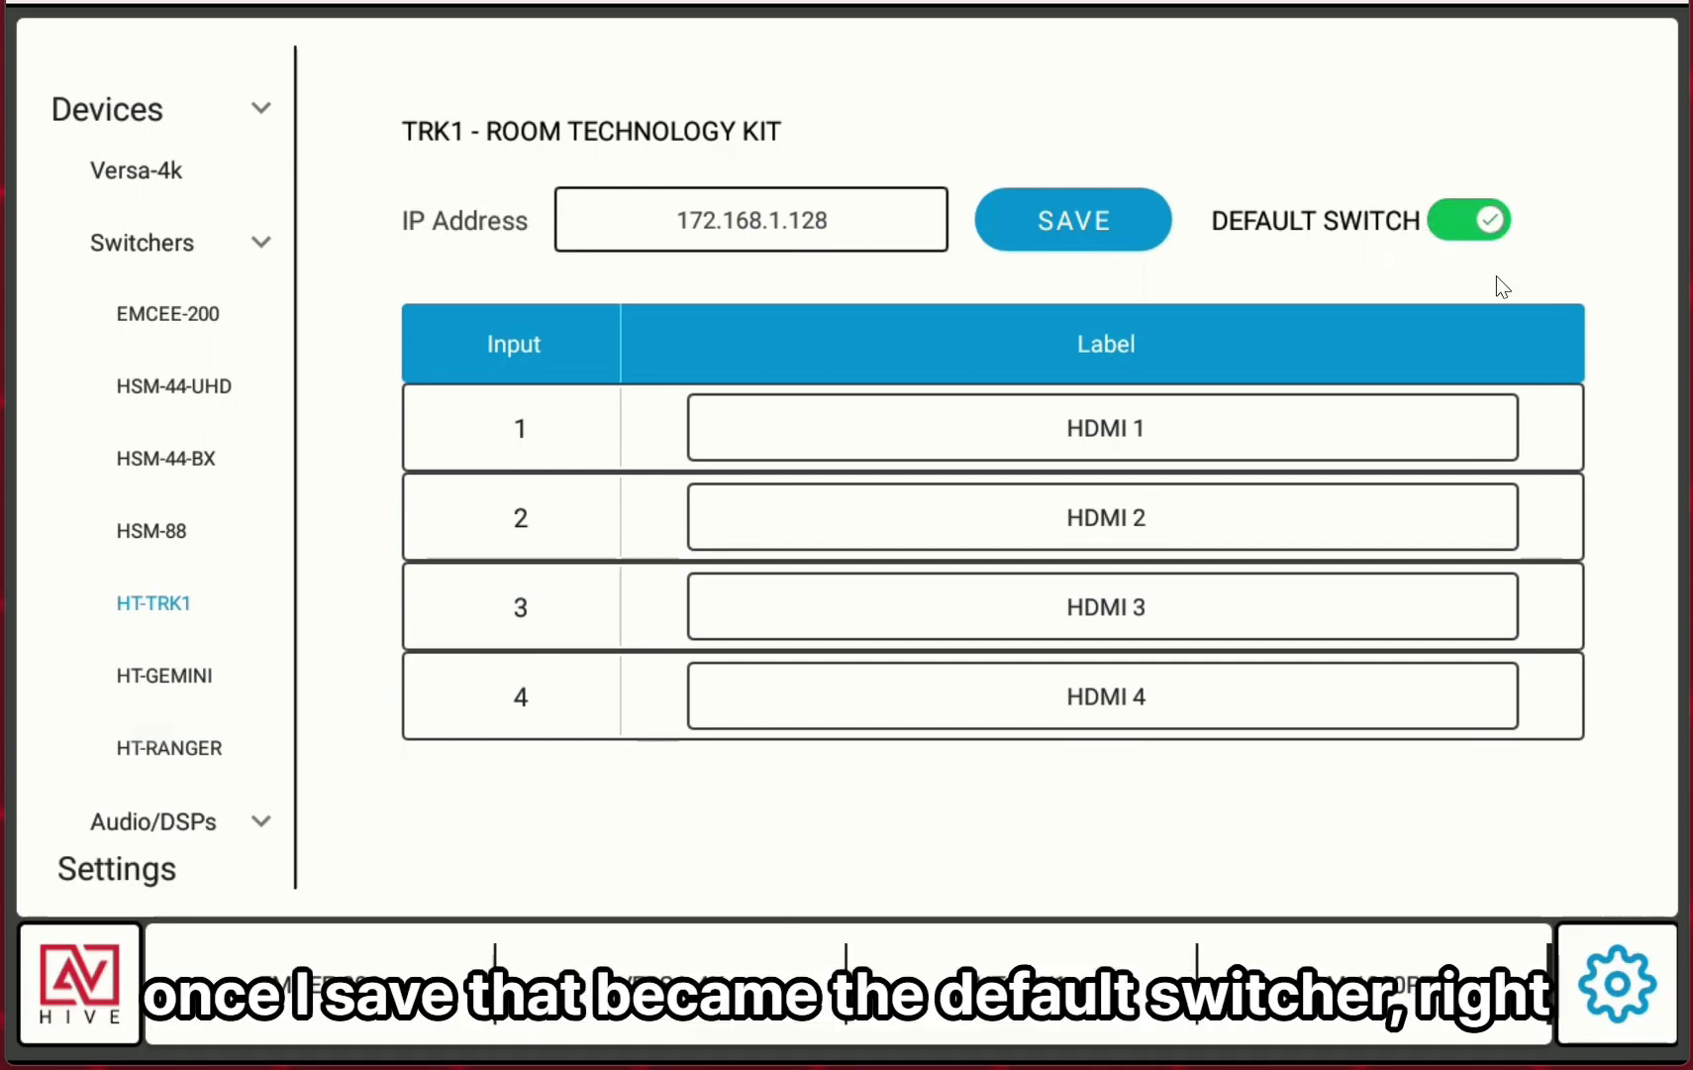
Check the default switcher under Switching activities and return to the main control screen.
click(163, 876)
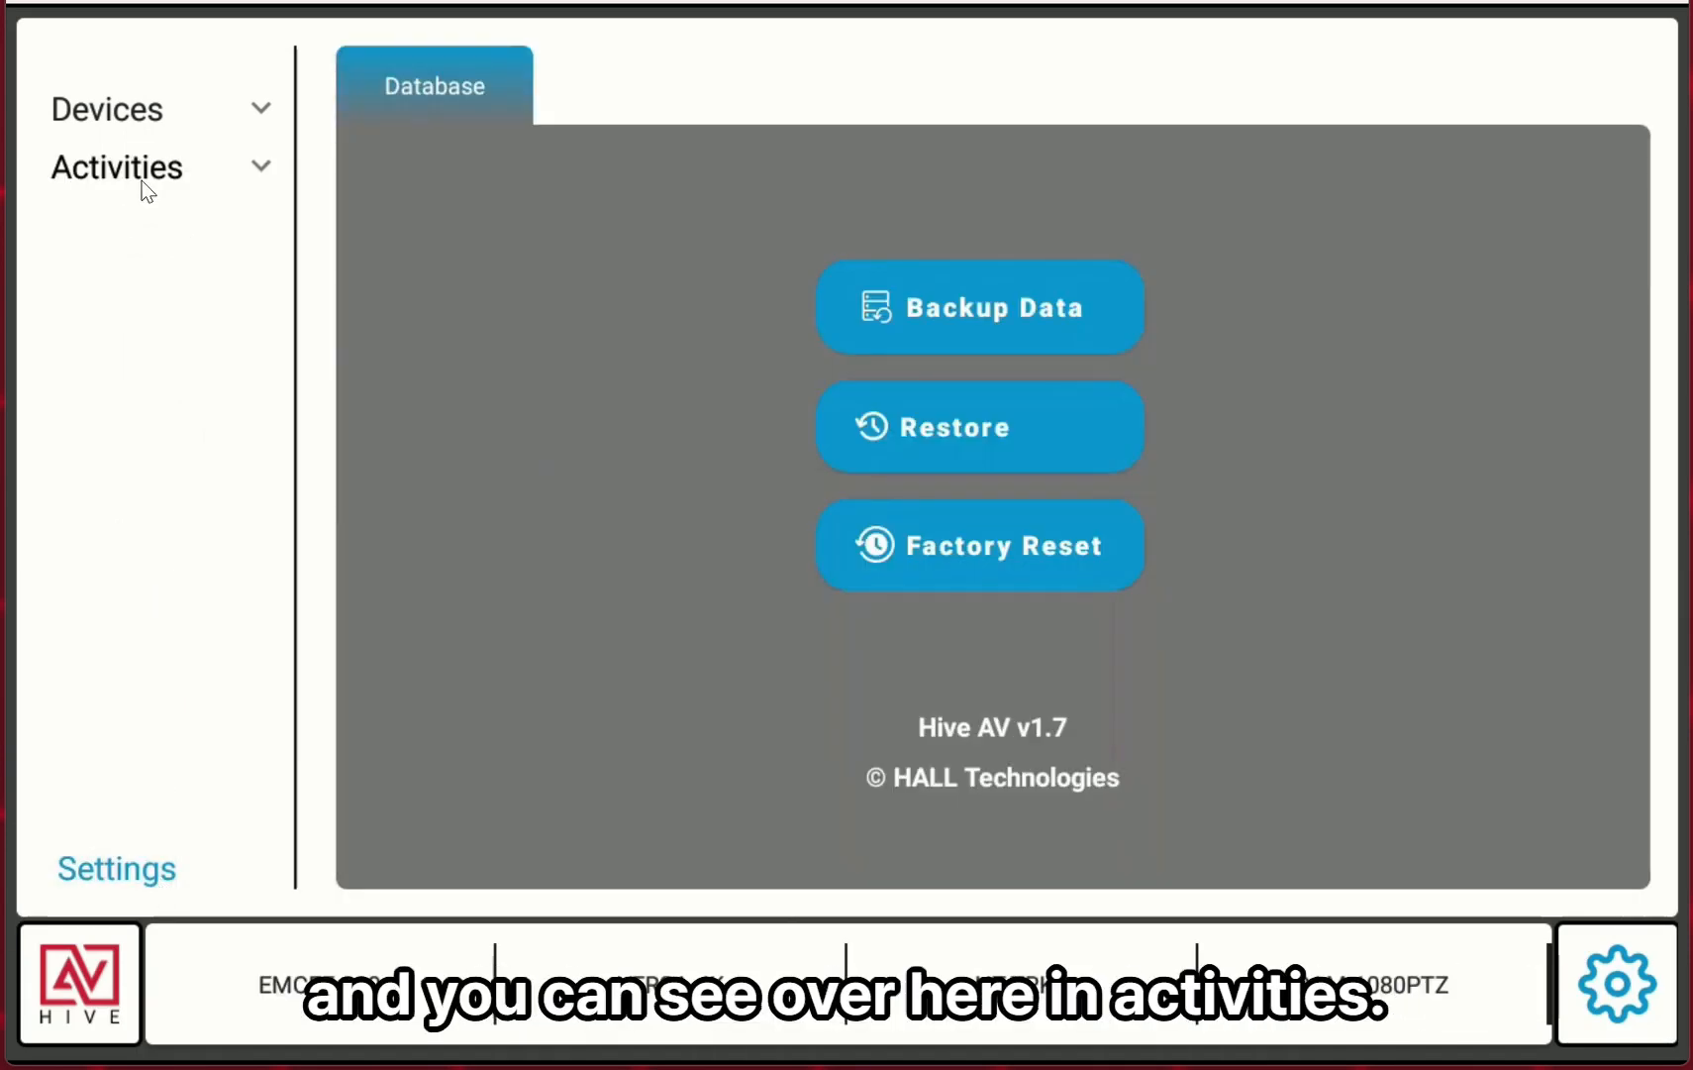
click(141, 180)
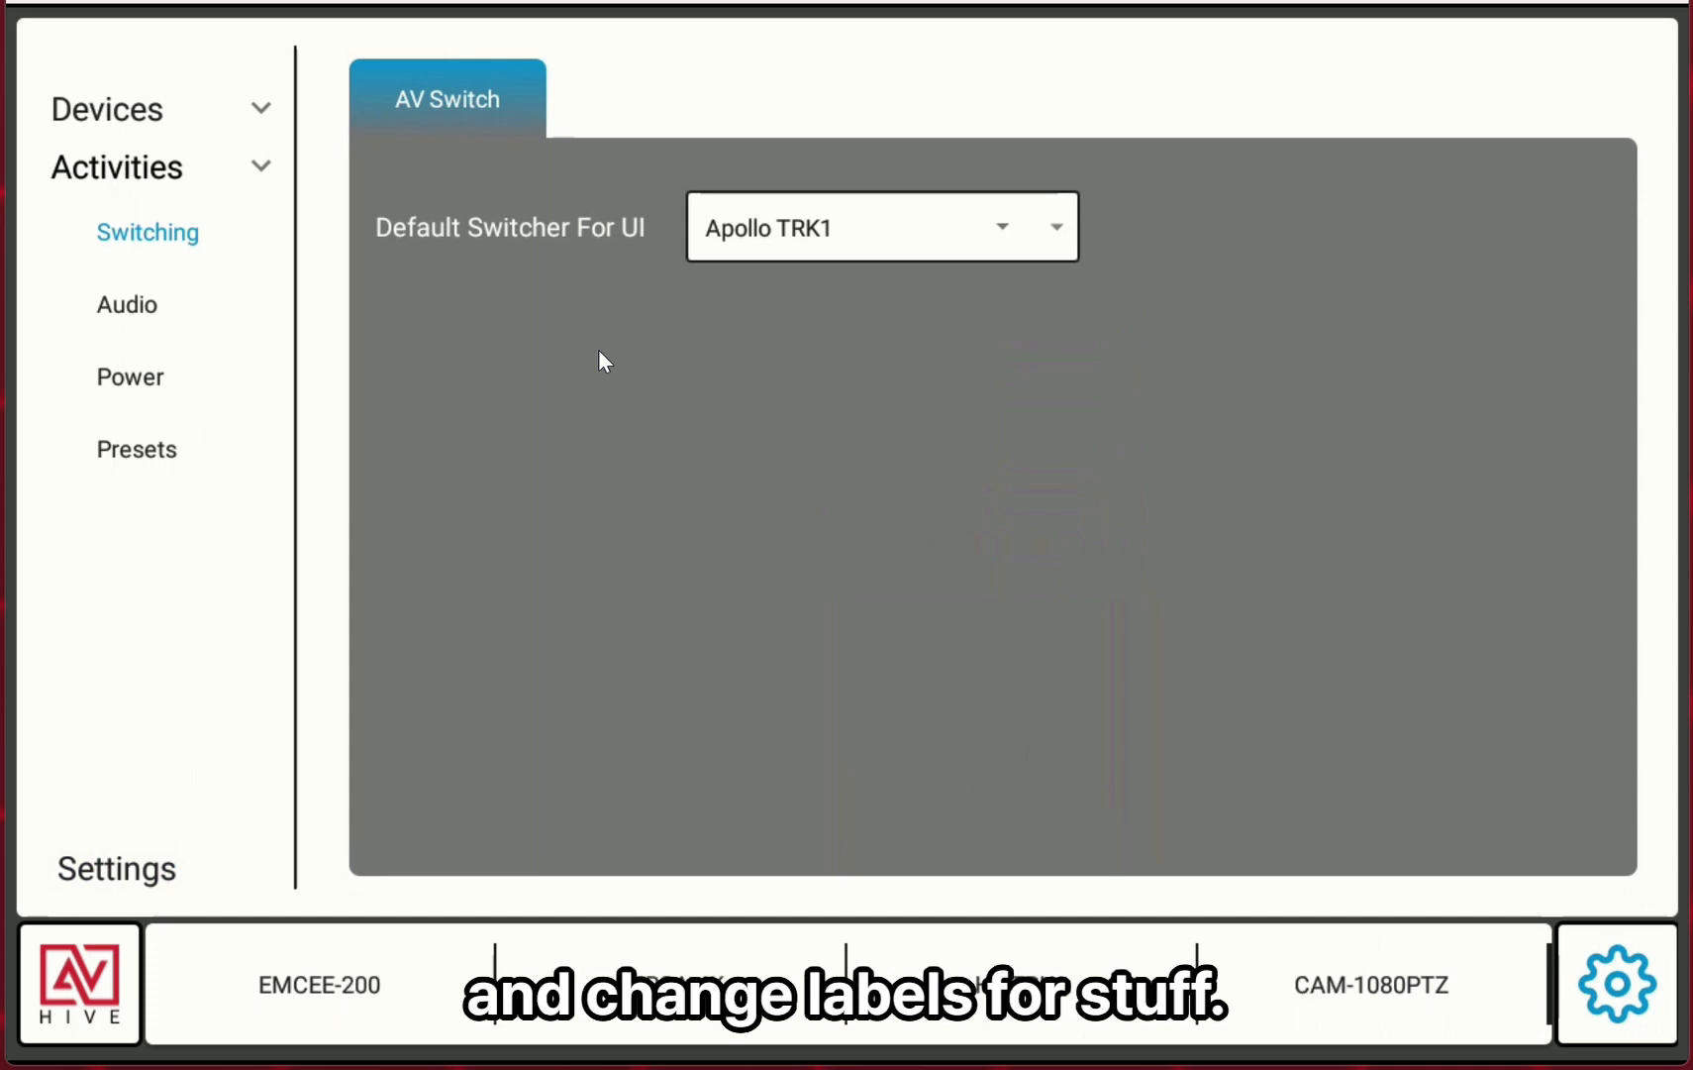
click(77, 996)
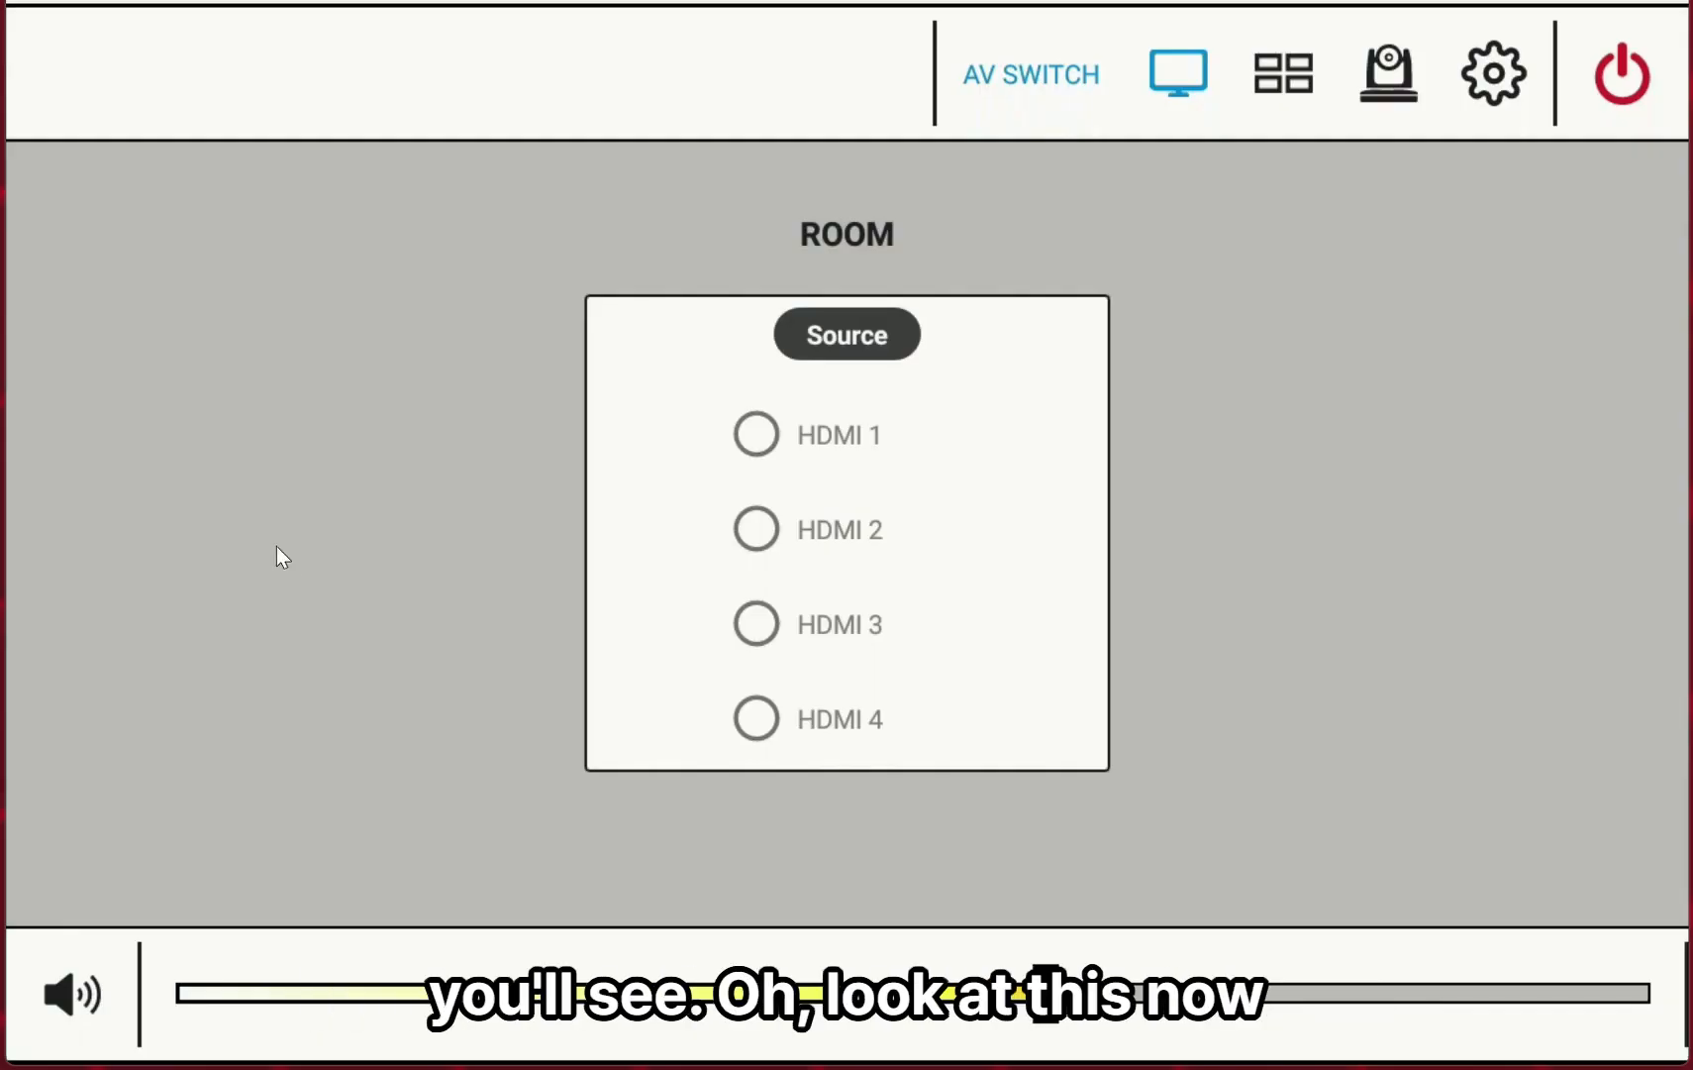
Select HDMI 1 as the room source and review the video wall layout page.
click(779, 434)
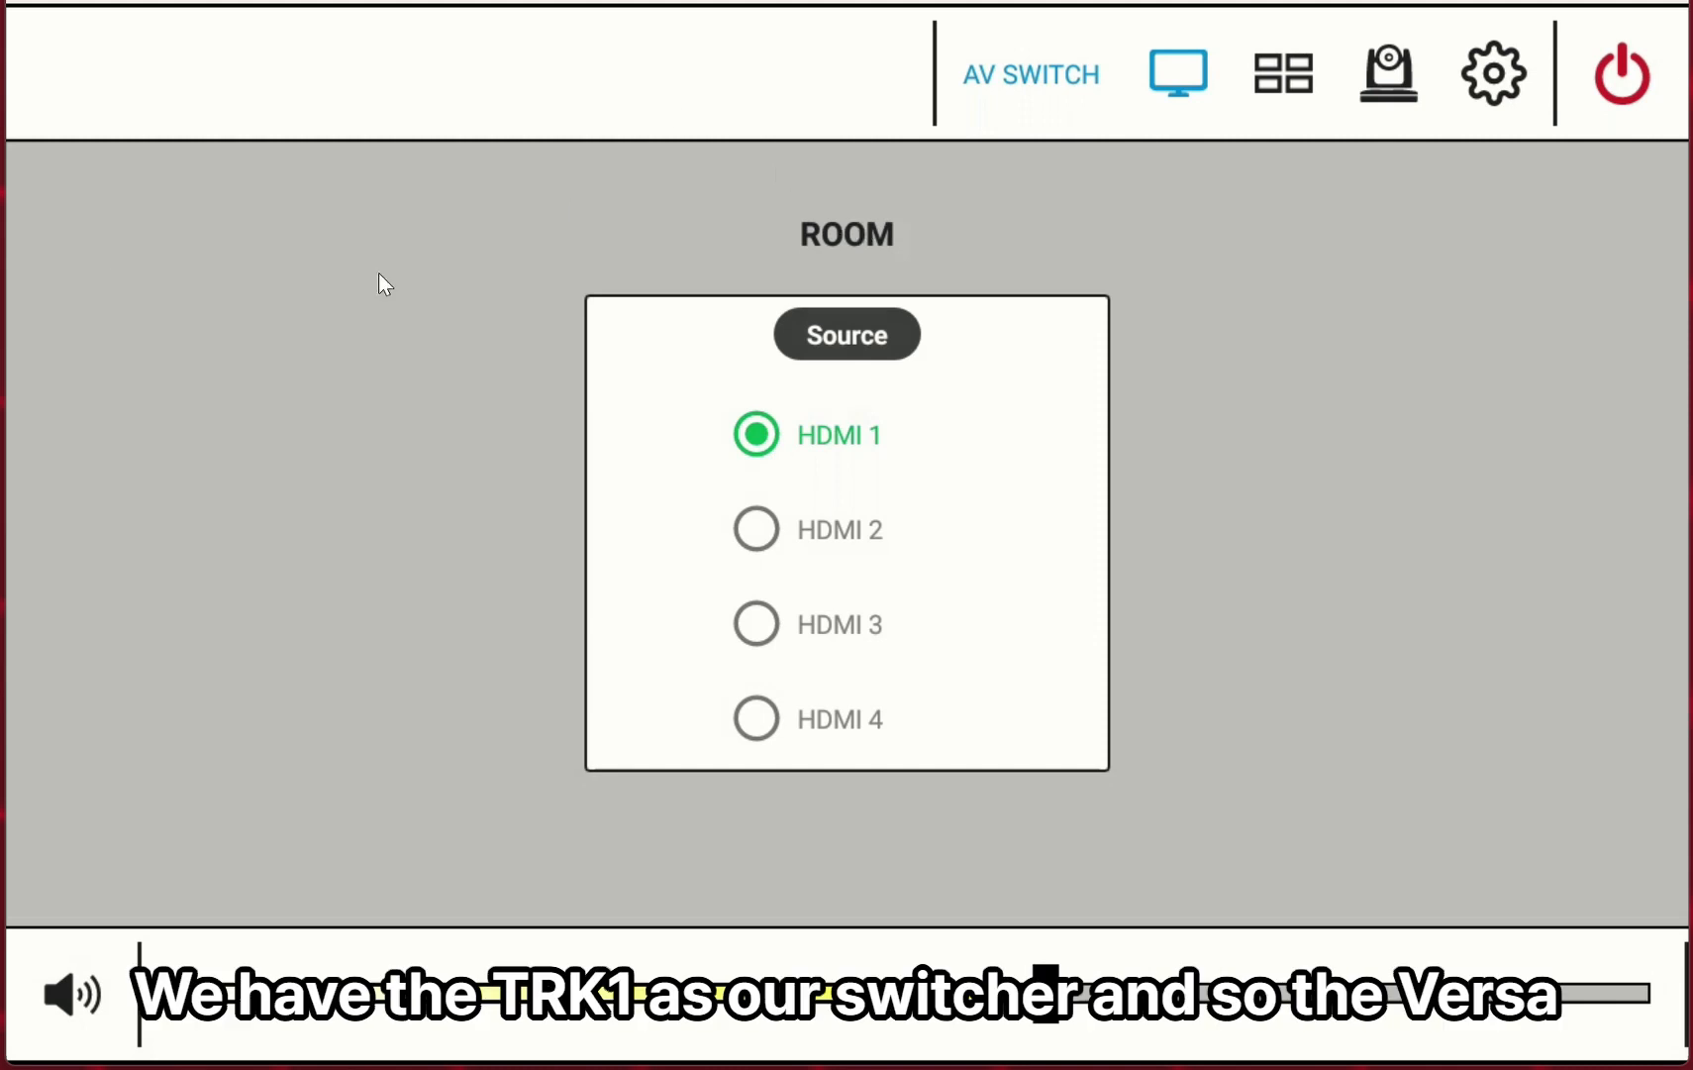
click(1283, 74)
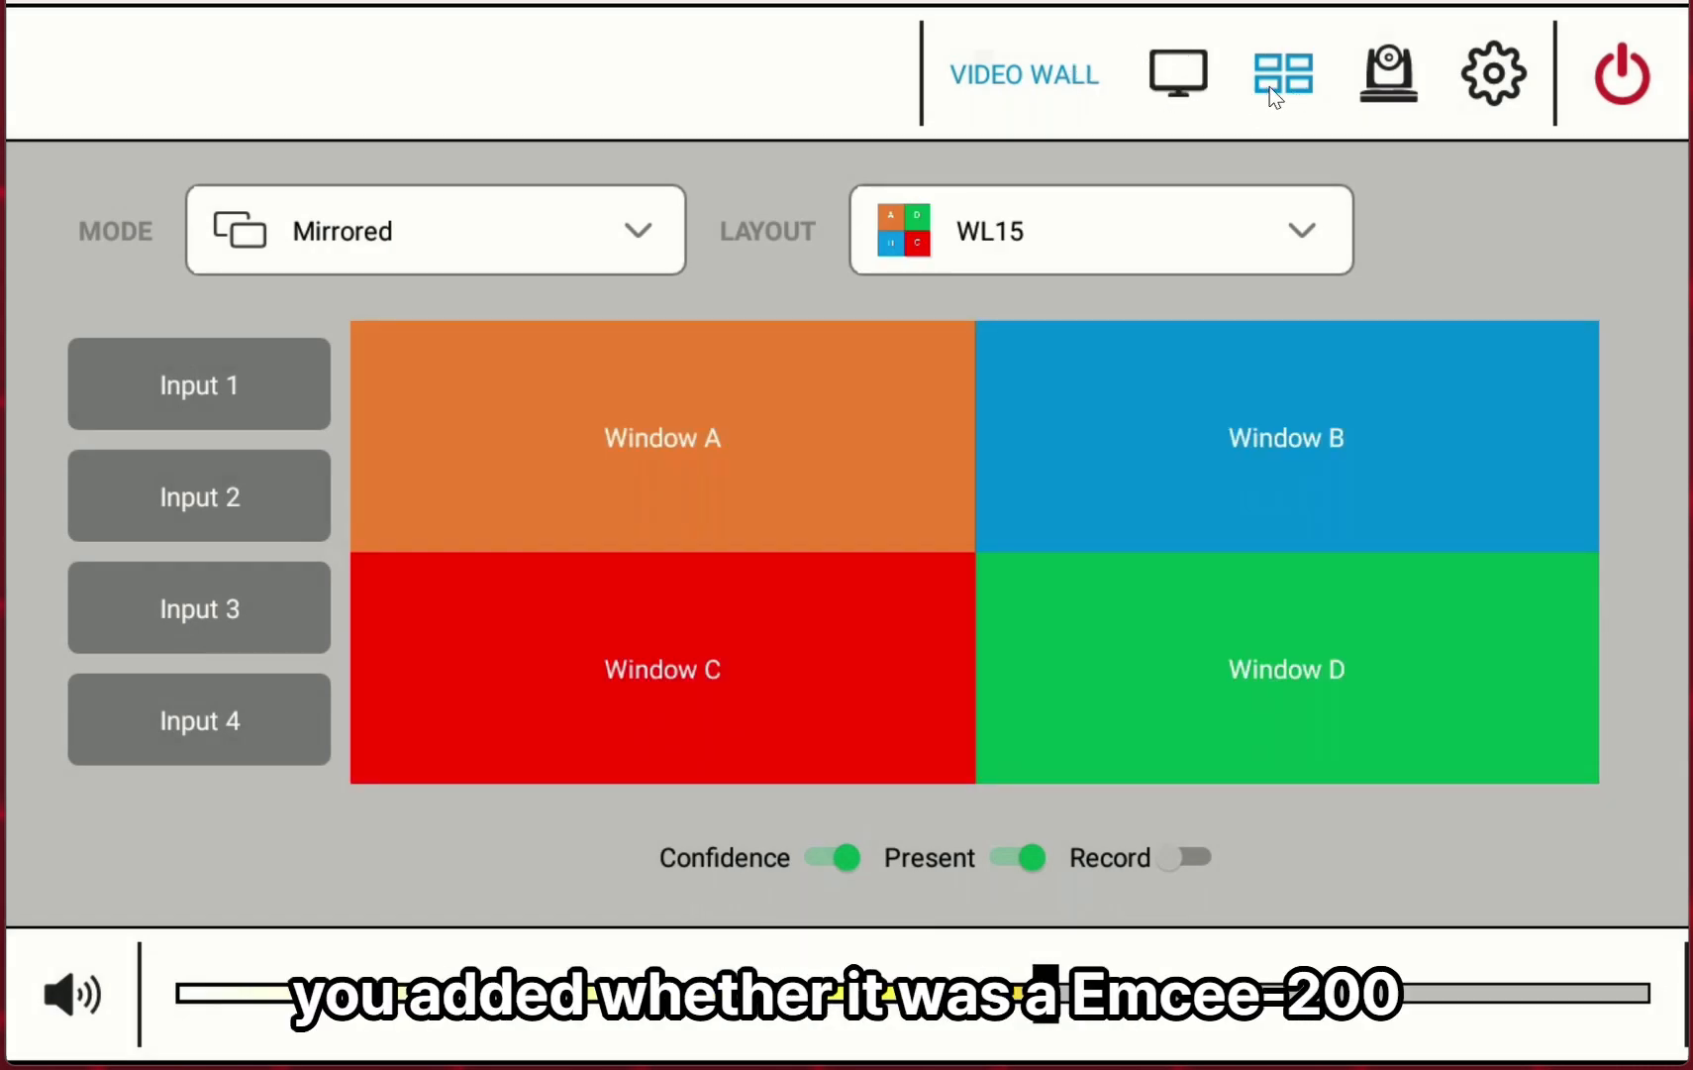
click(1178, 67)
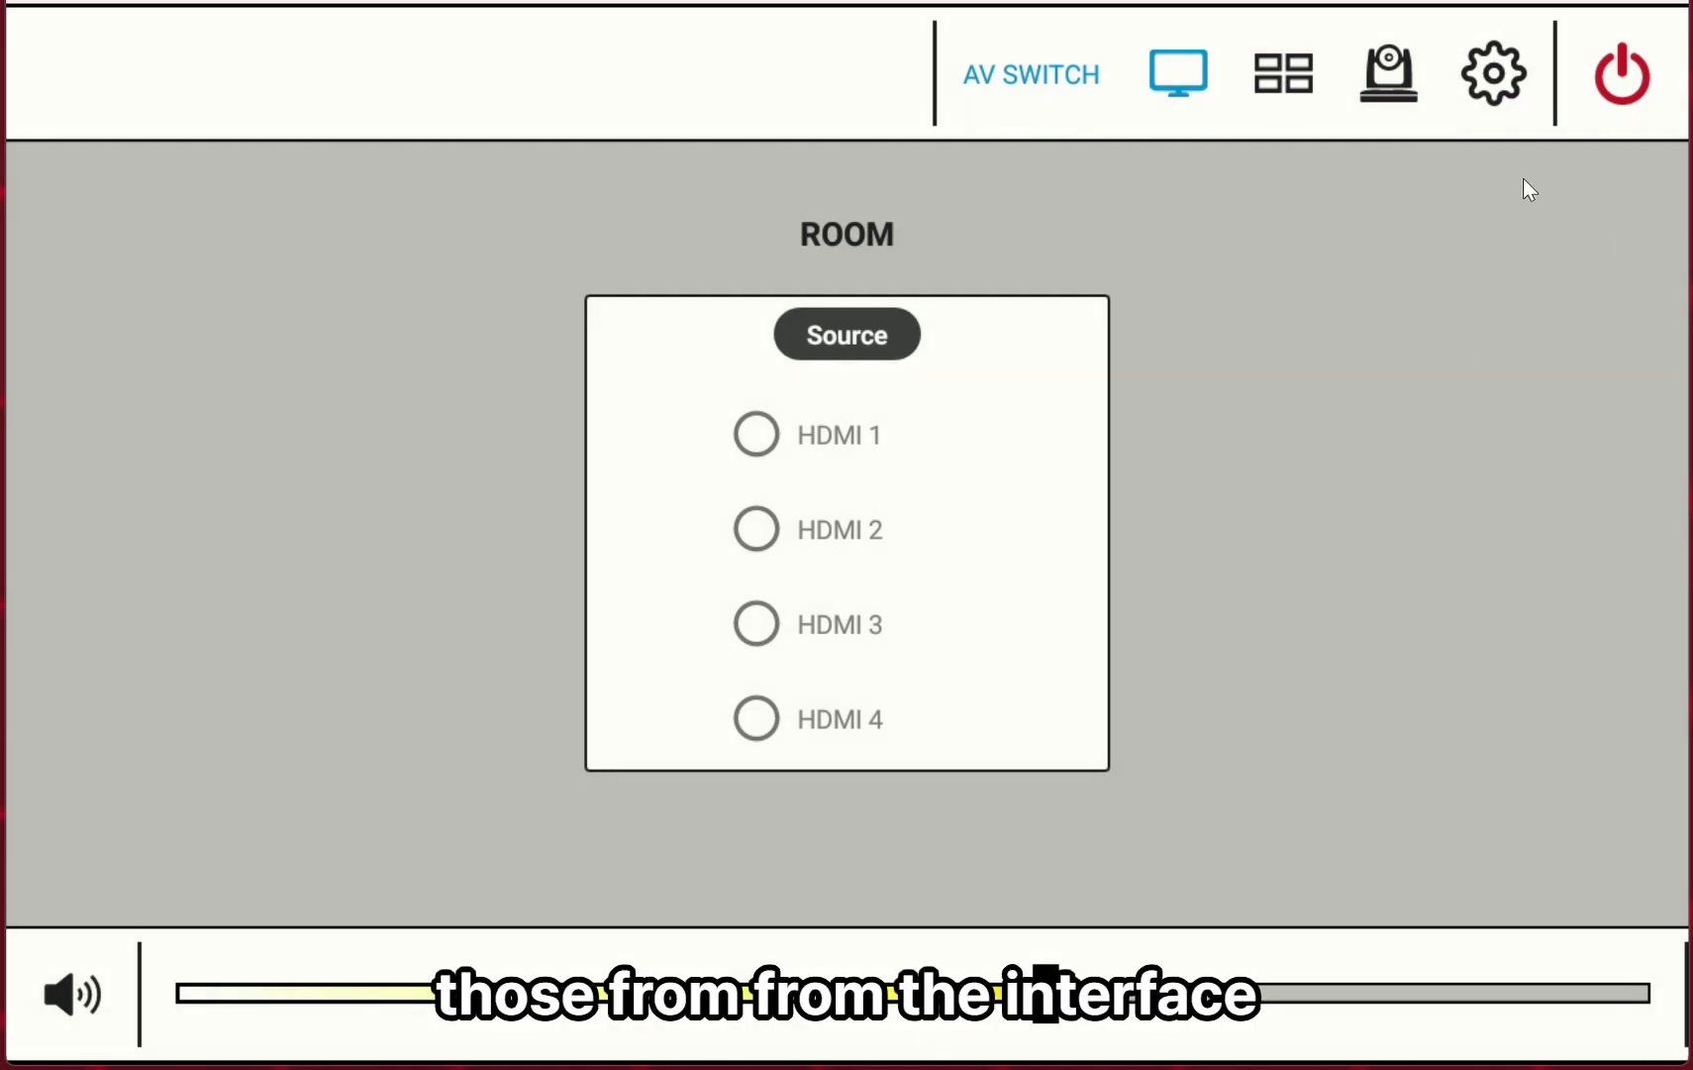
Open the Versa-4k device settings and turn on its Default Switch option.
click(1501, 94)
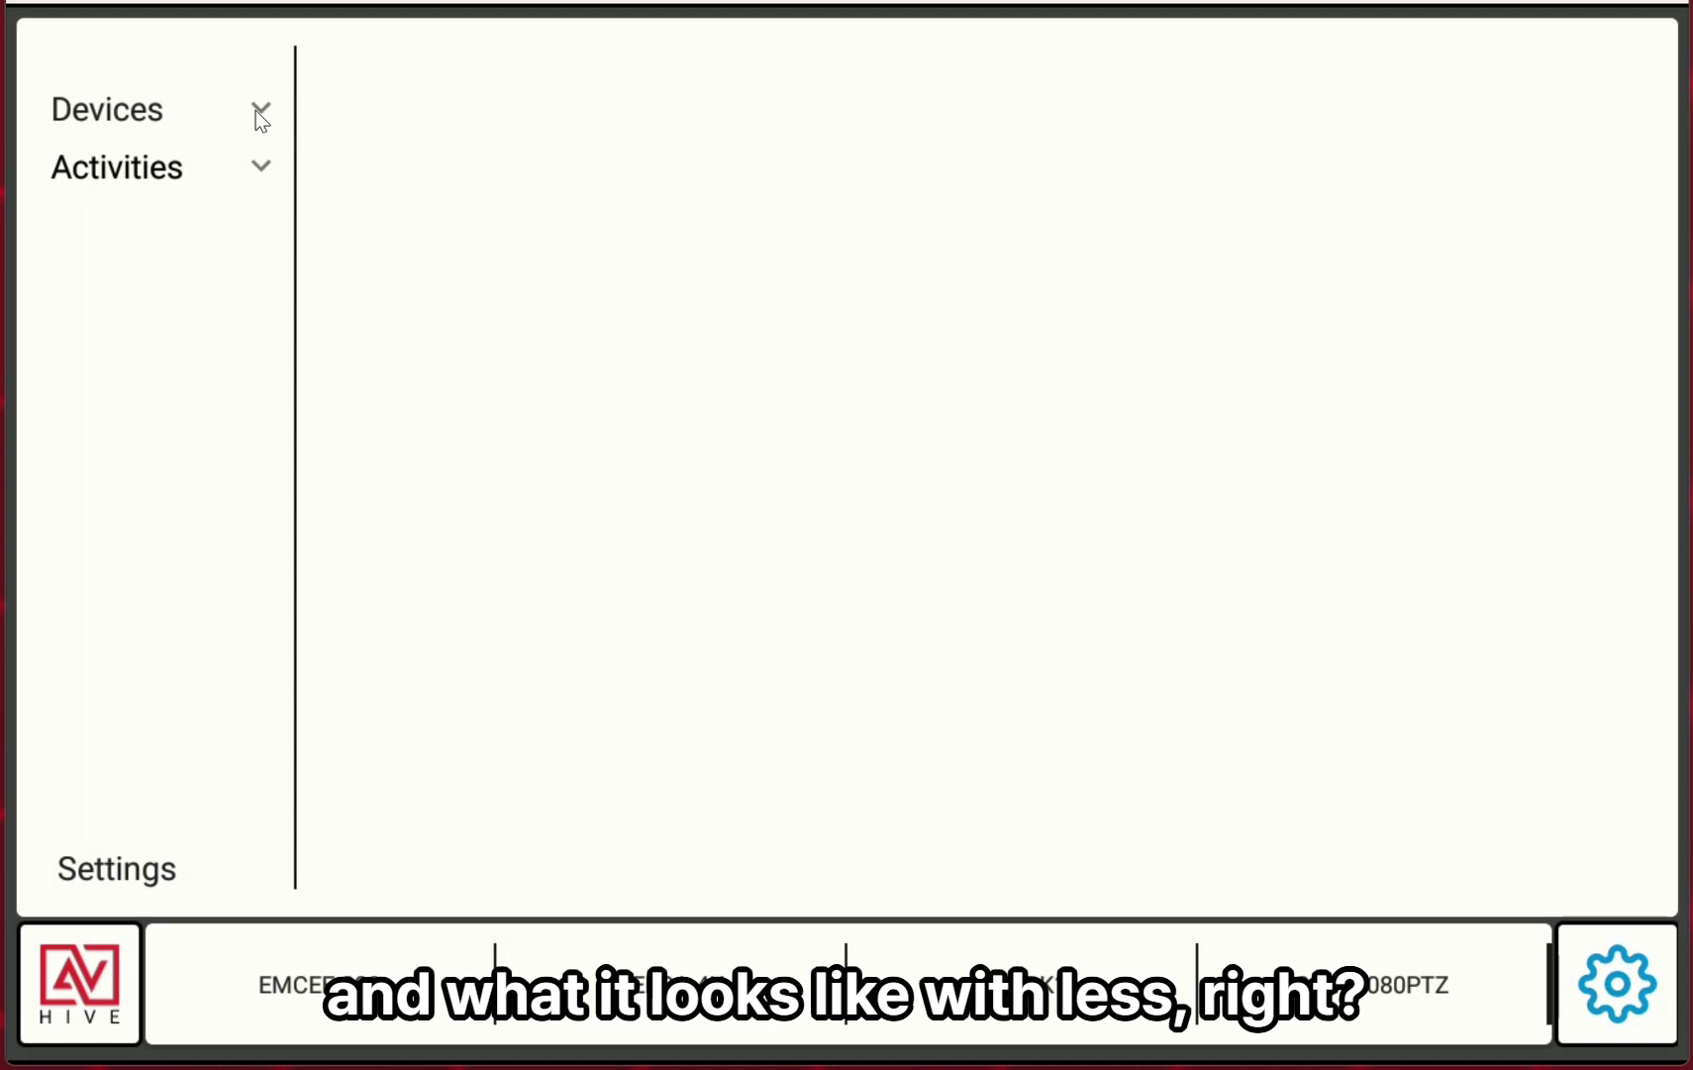
click(152, 117)
click(144, 174)
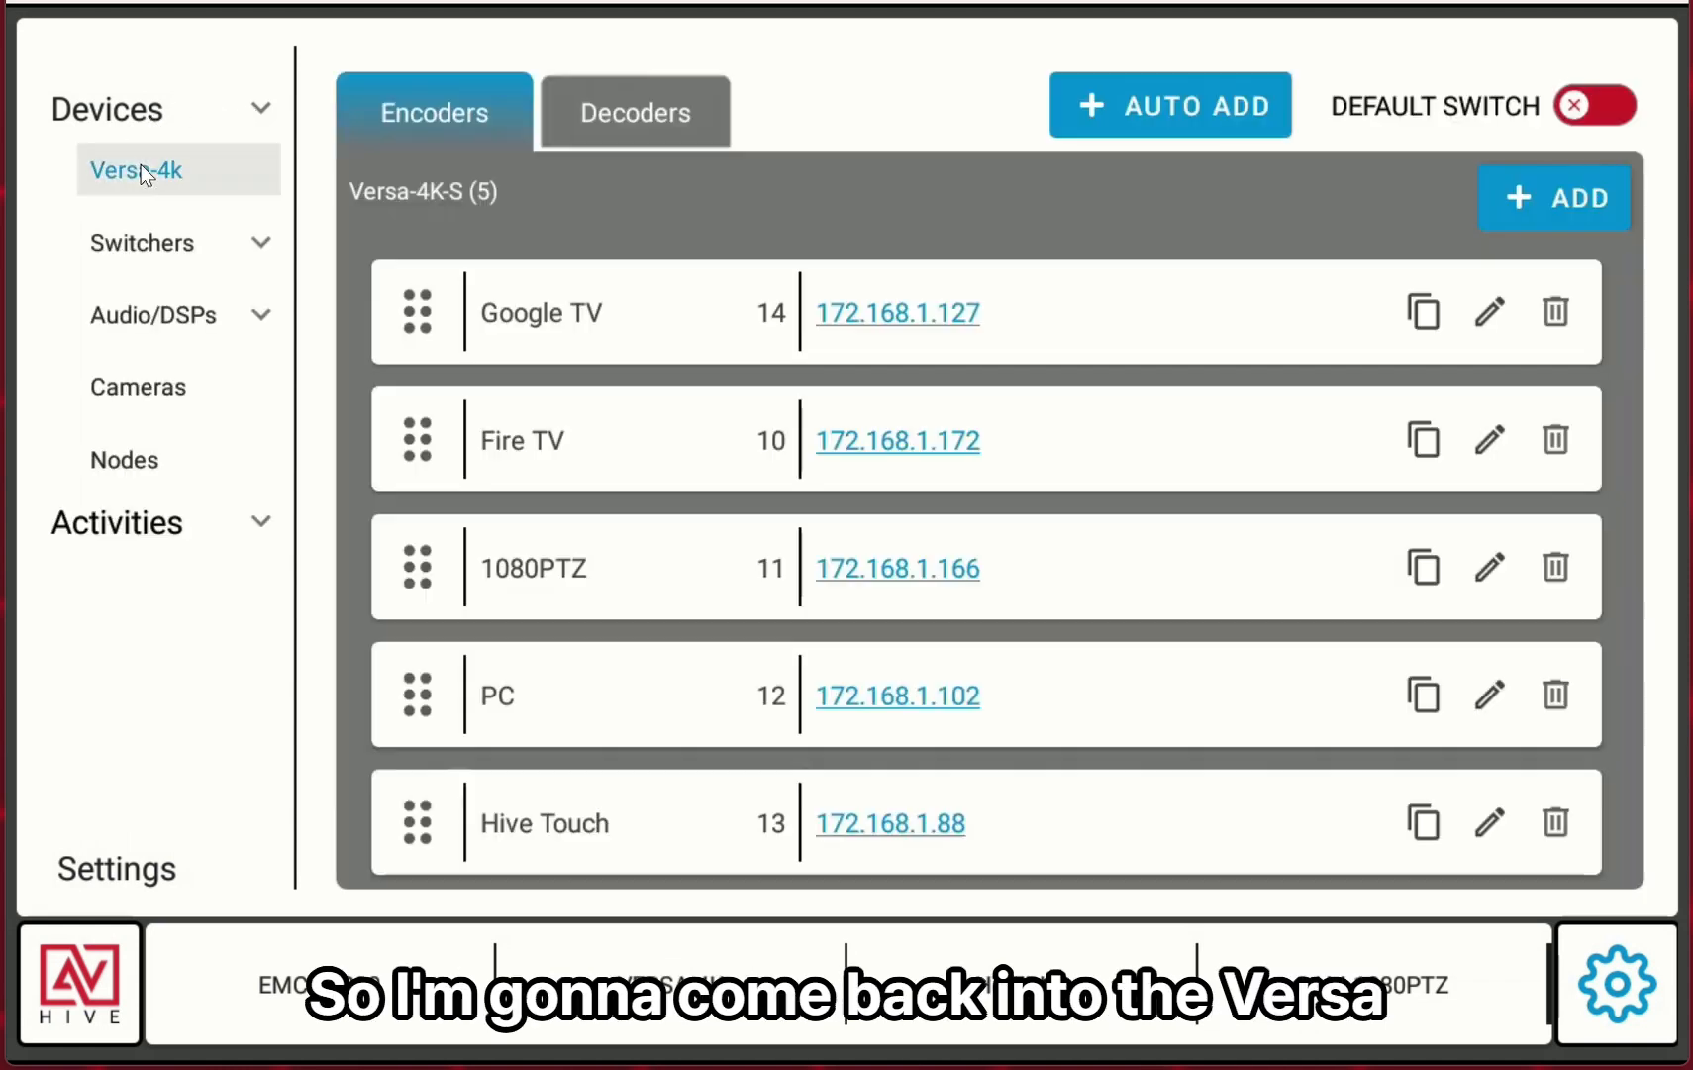
click(1623, 110)
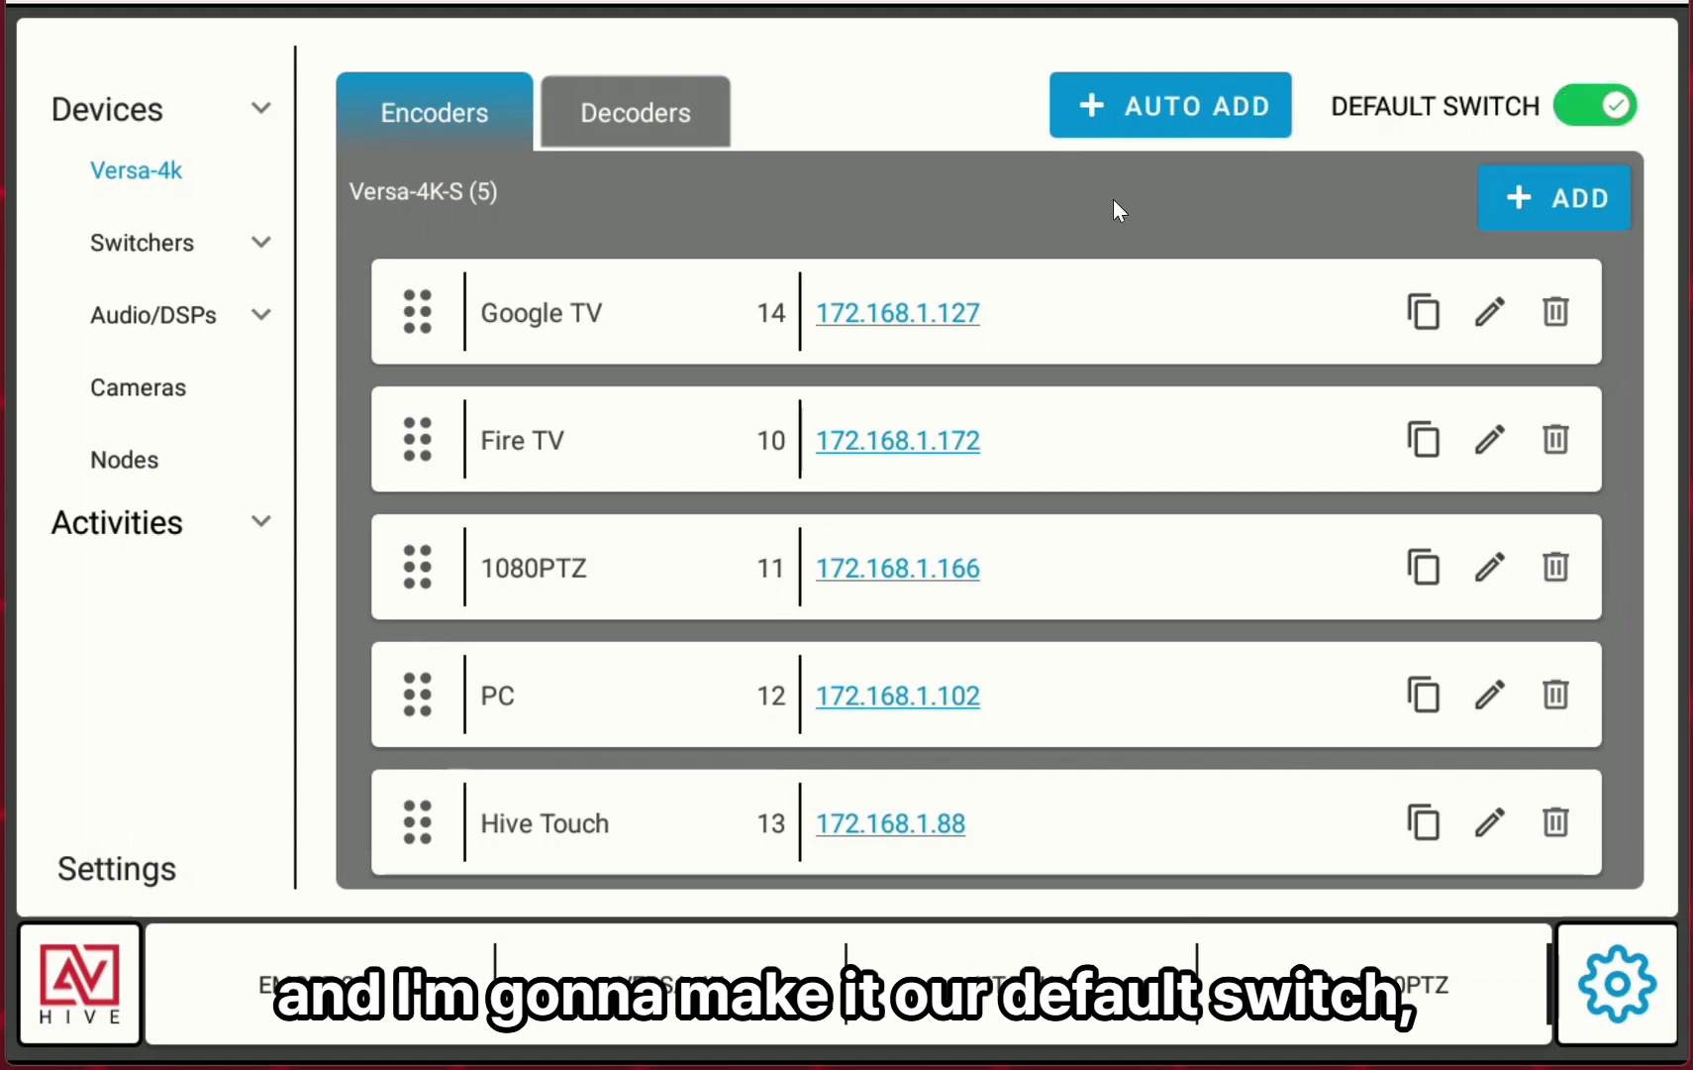
Duplicate the Google TV and PC encoders, saving the copies as Google TV2 and PC2.
click(1424, 313)
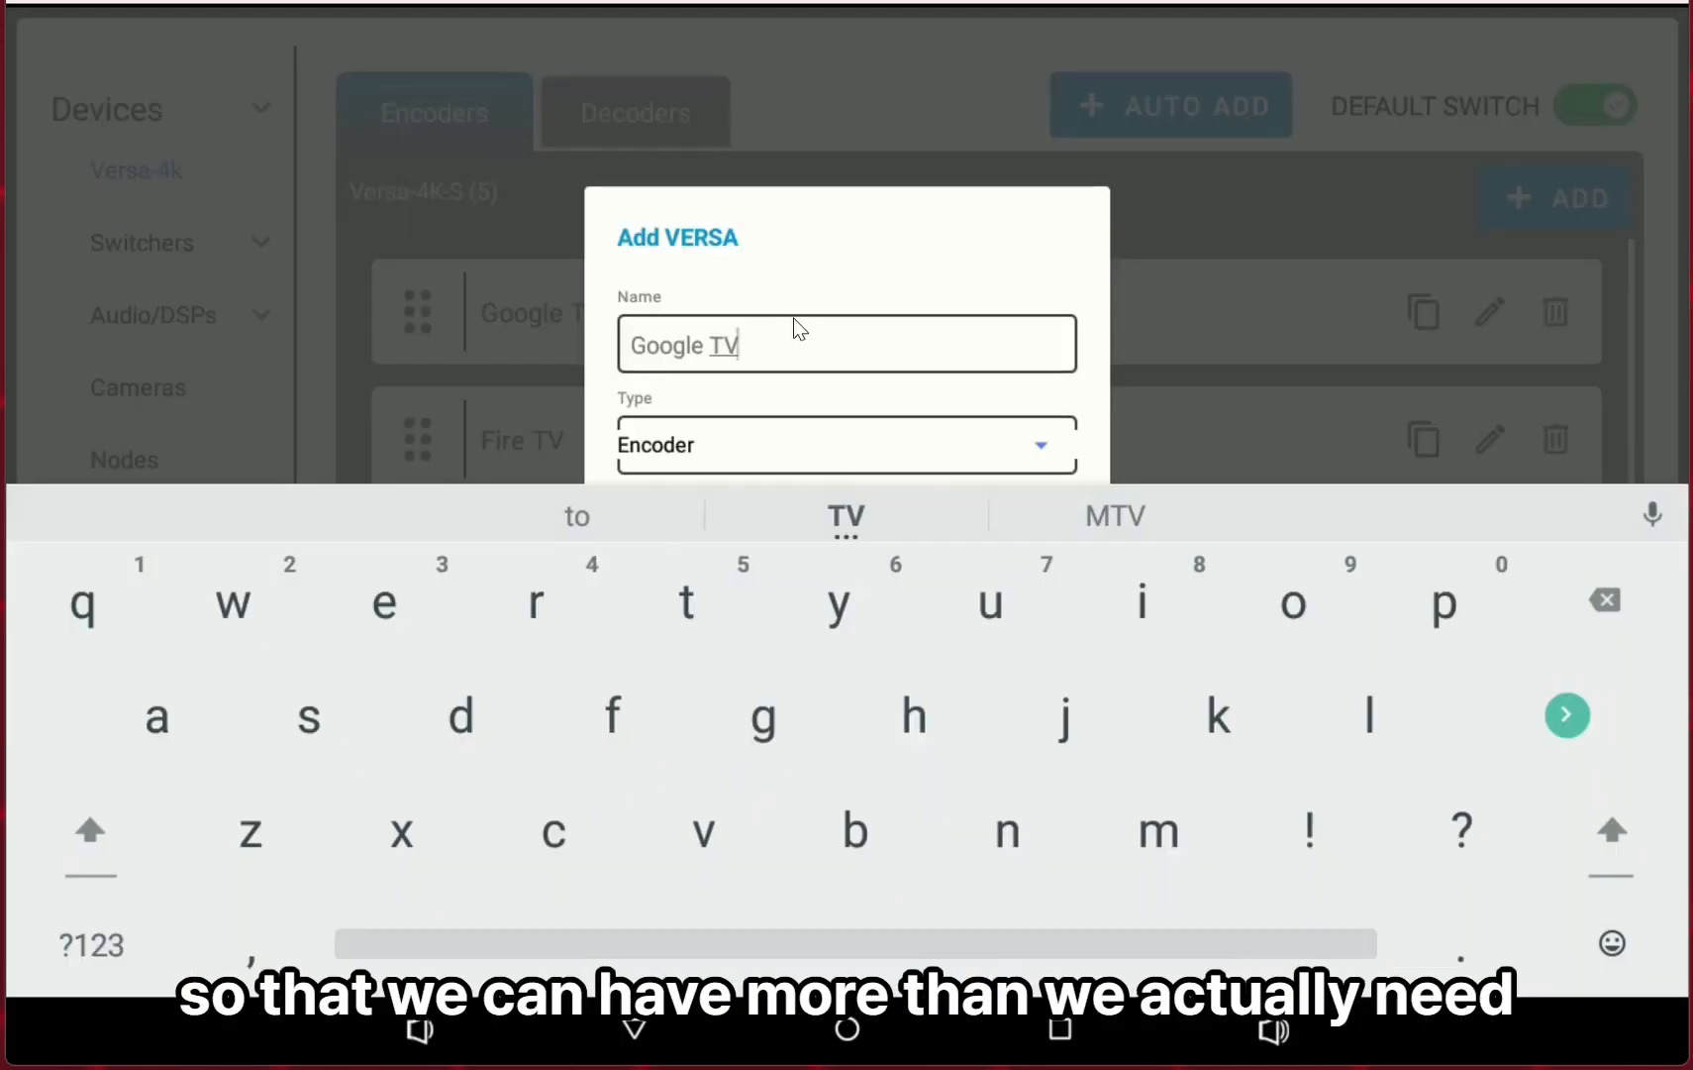
text(2)
key(Escape)
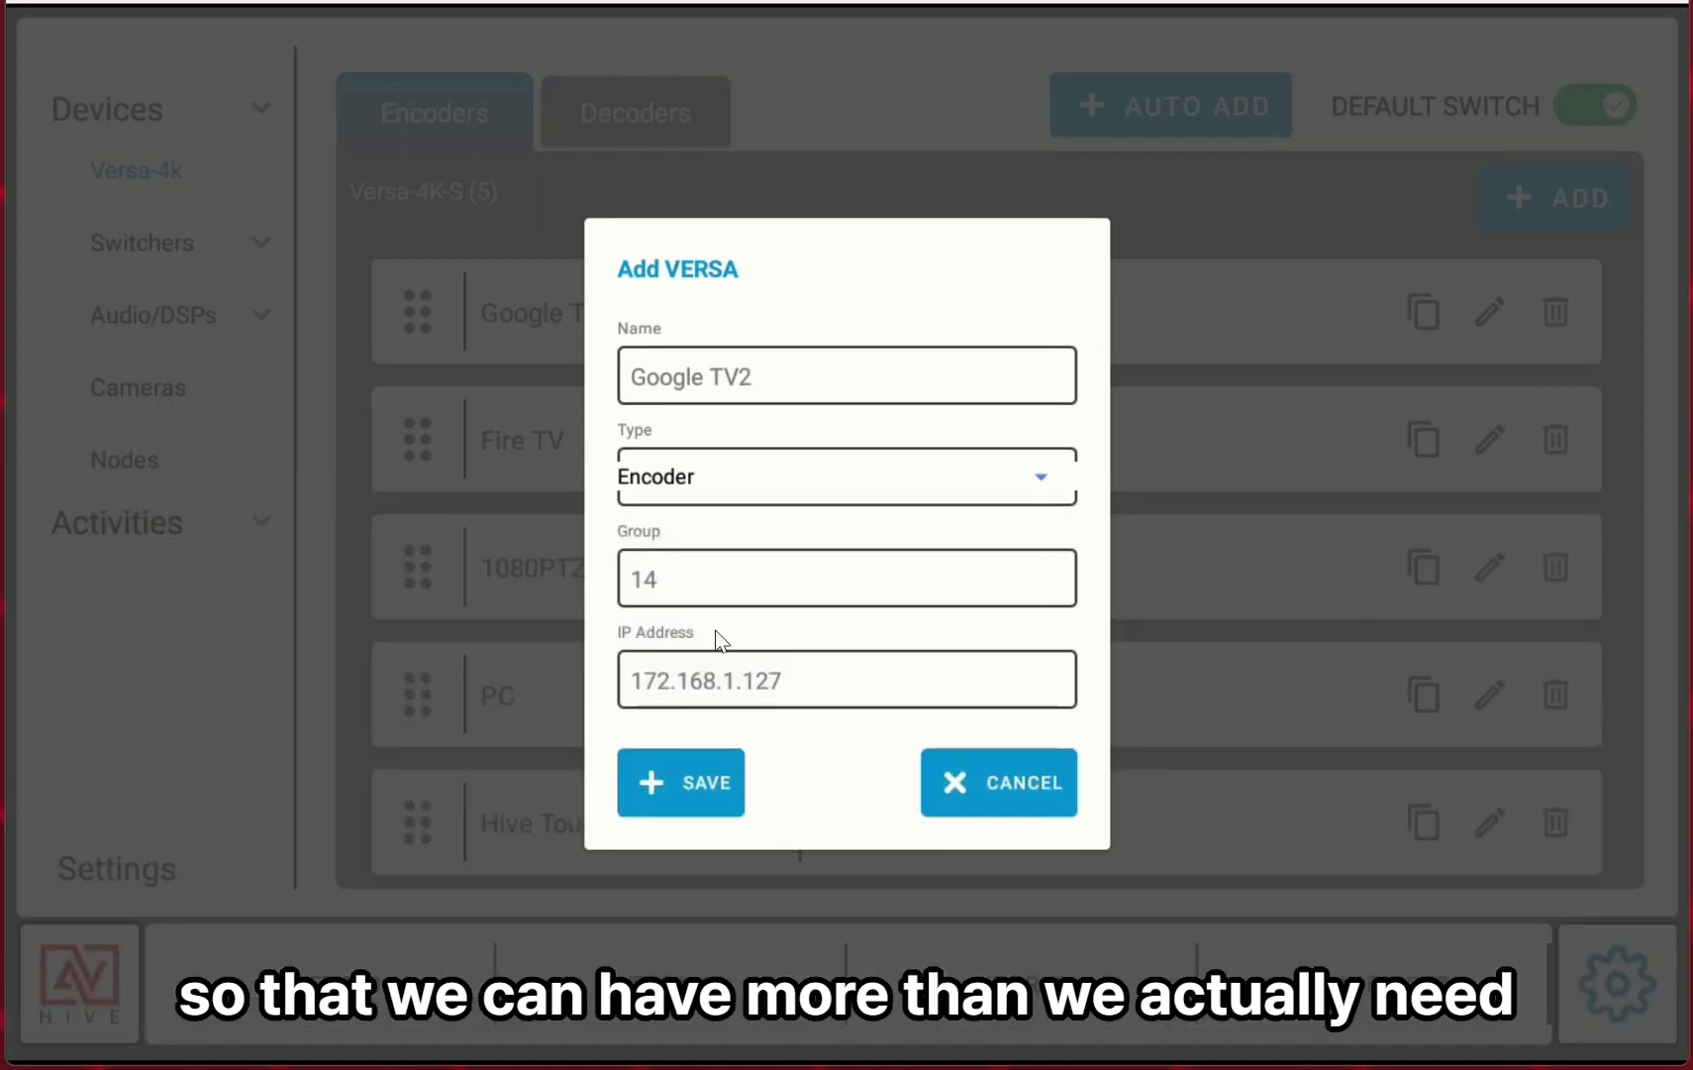
click(682, 784)
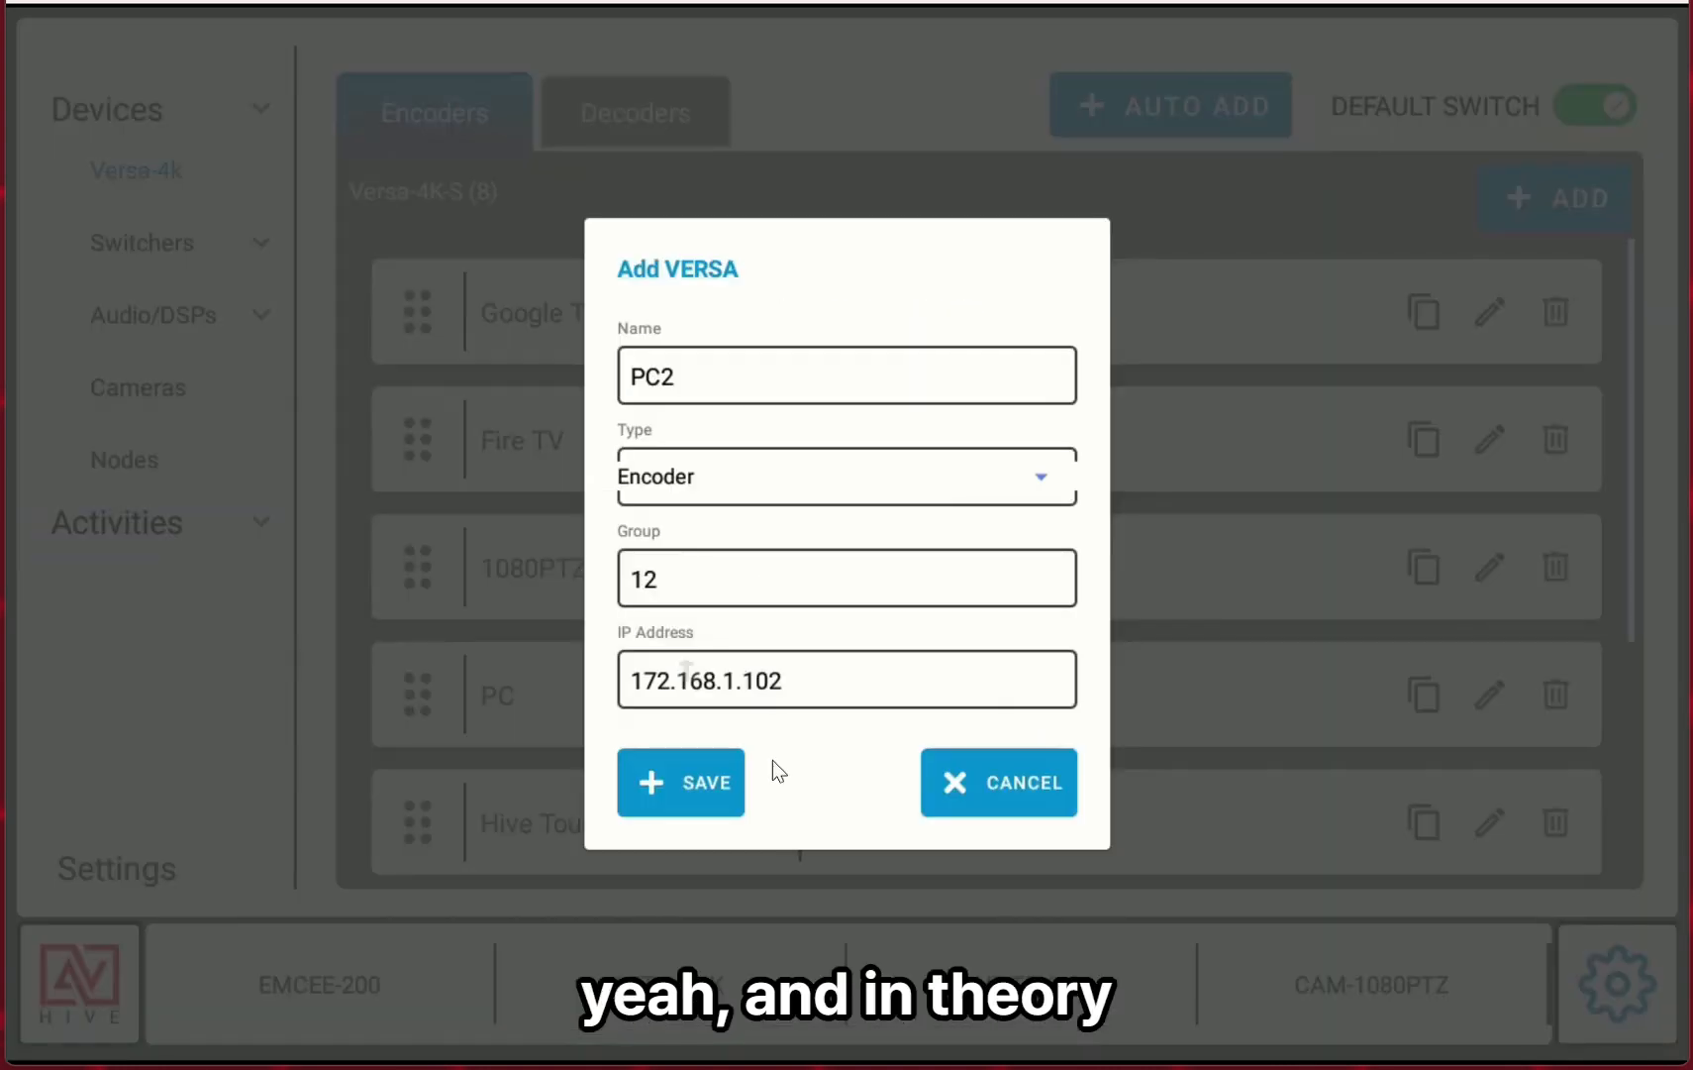
click(709, 774)
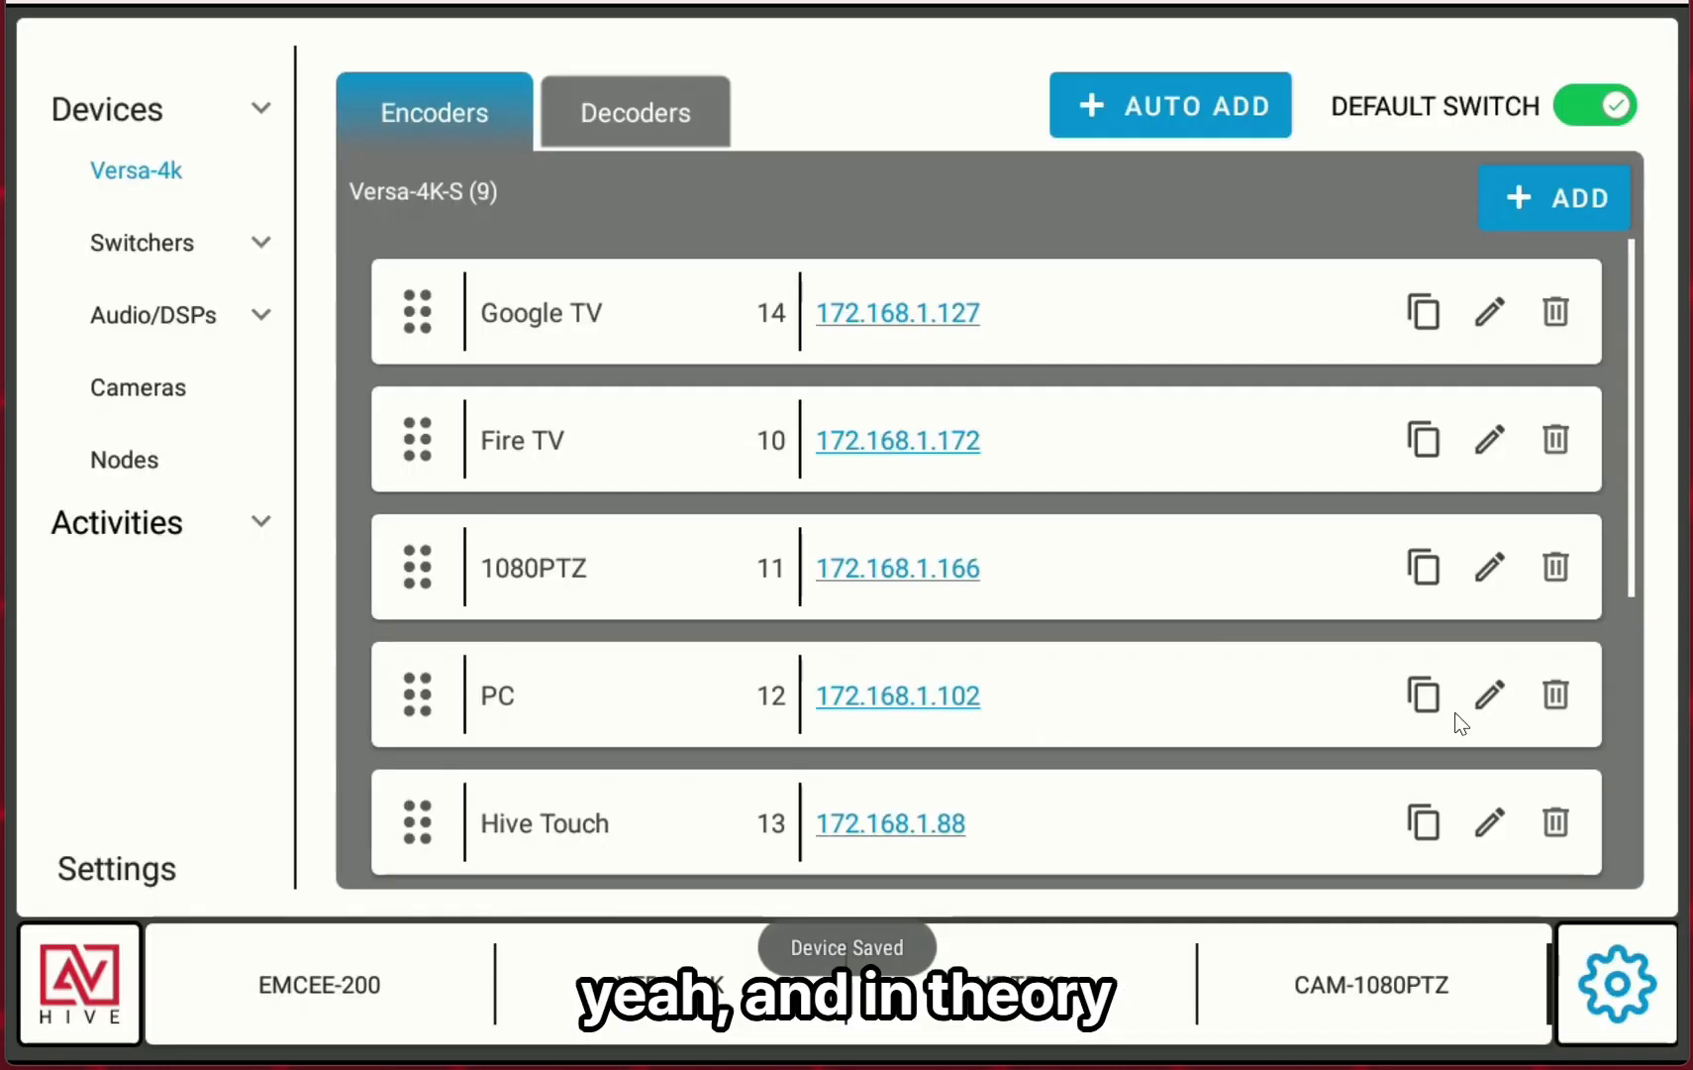
Duplicate the Hive Touch encoder and save the copy as Hive Touch2.
click(1426, 826)
click(834, 330)
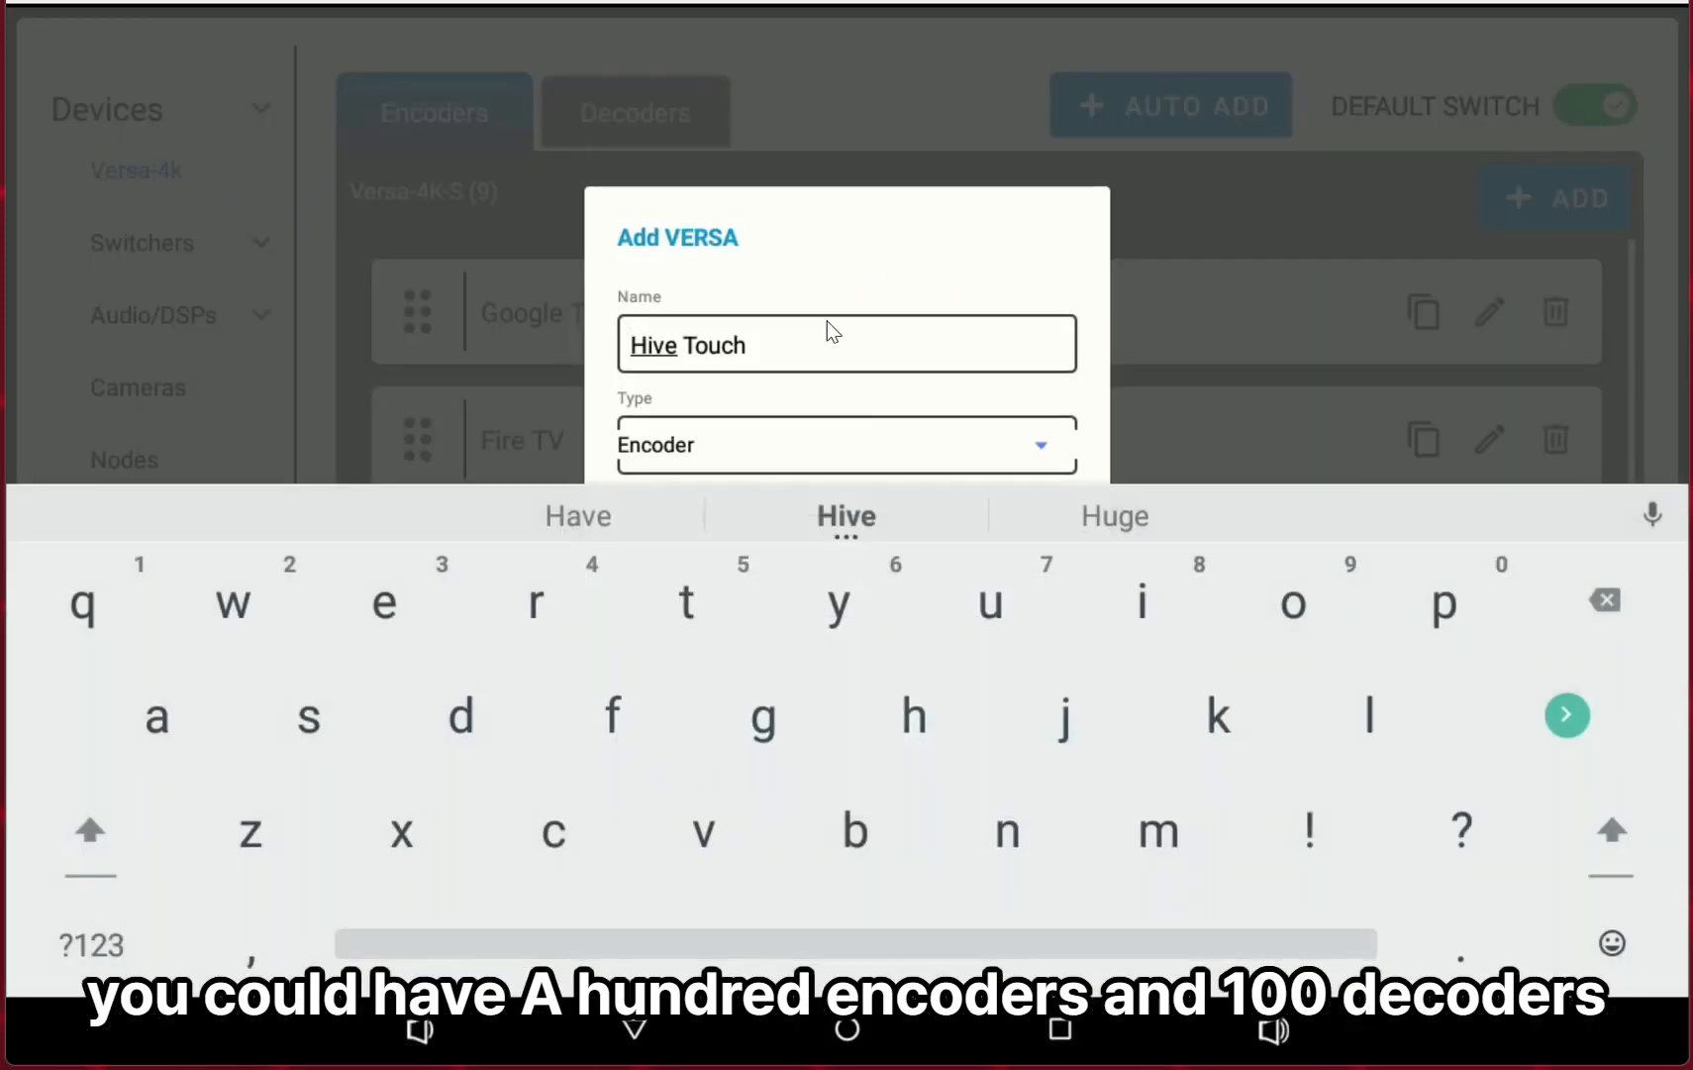
click(862, 332)
text(2)
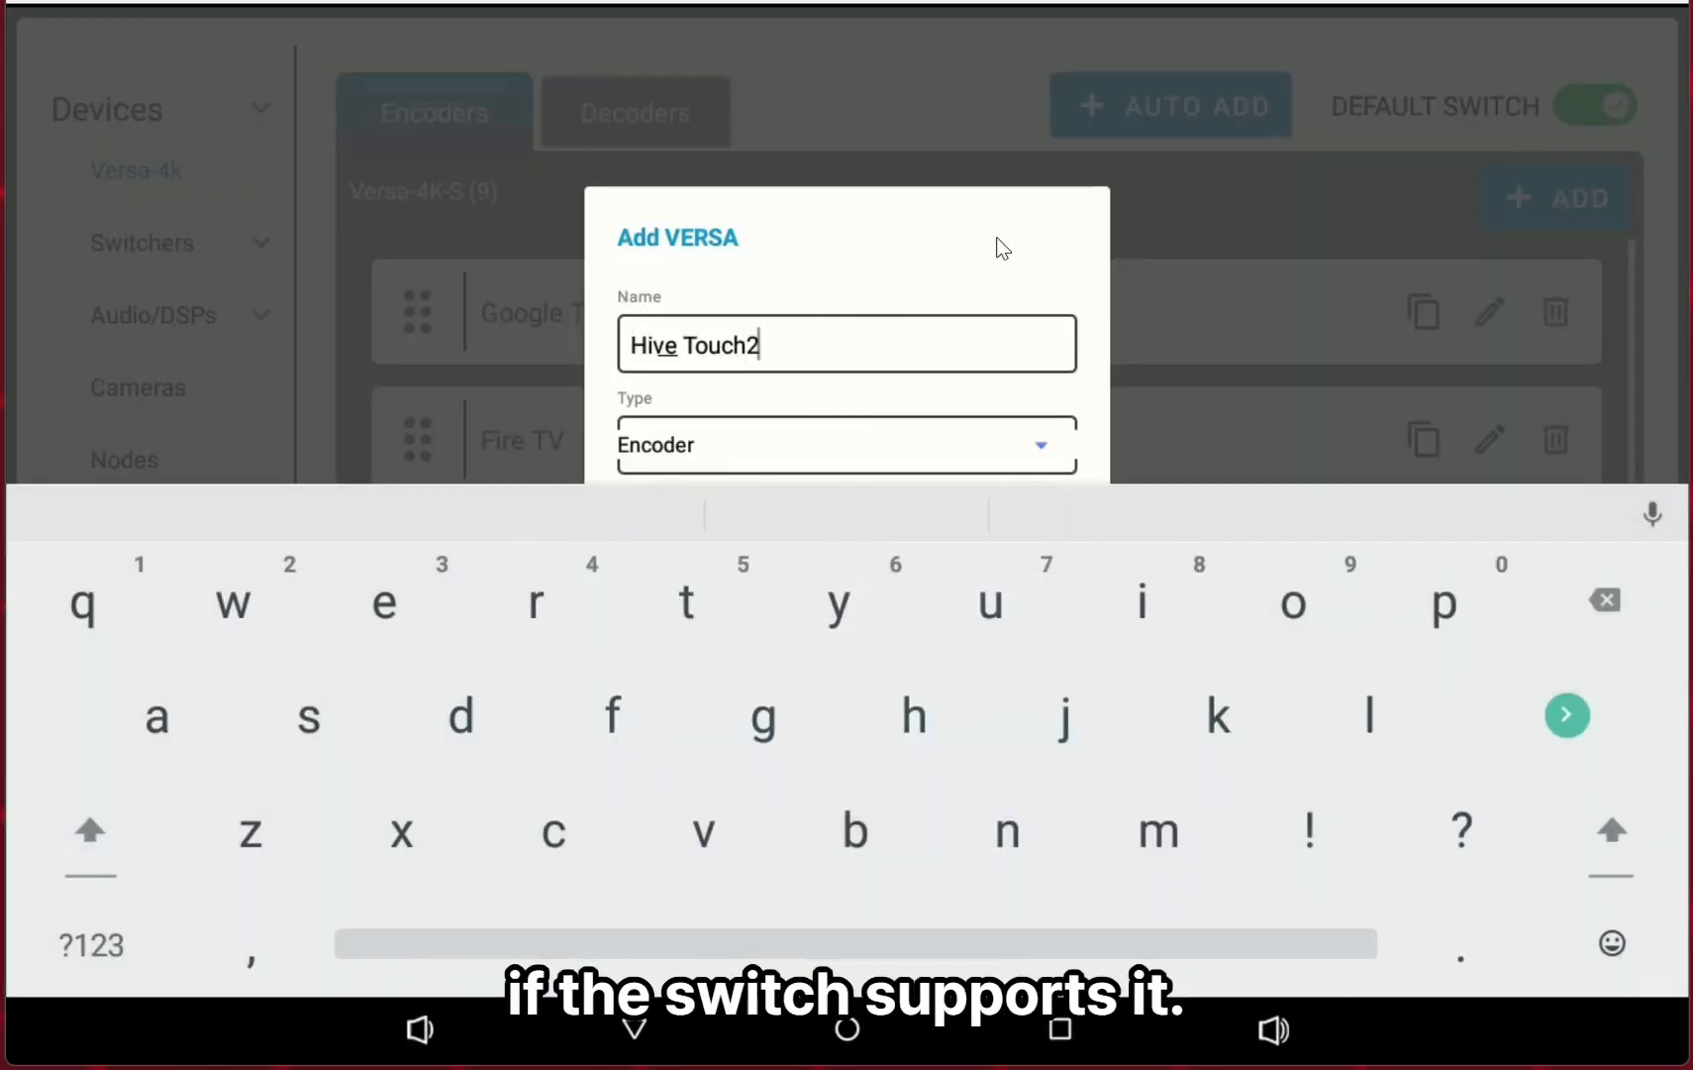
click(979, 262)
click(689, 780)
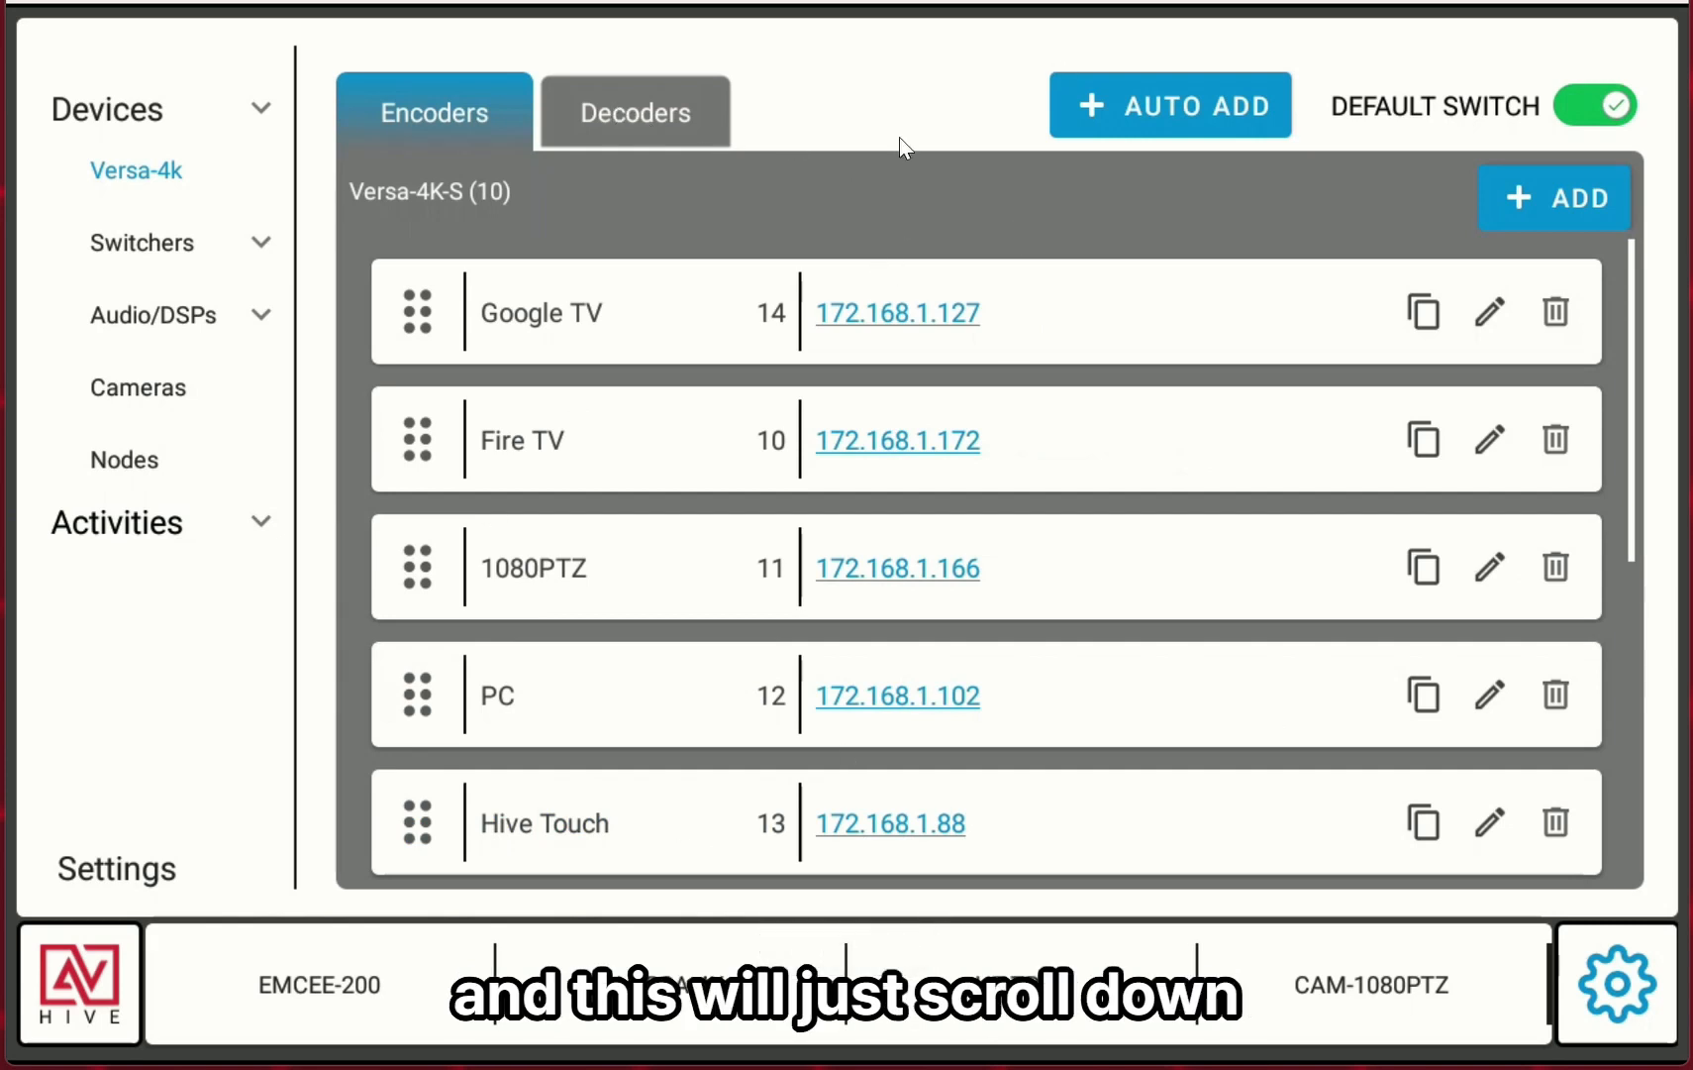
Switch to the decoders and duplicate Sceptre 4k, saving the copy as Sceptre 4k2.
click(673, 117)
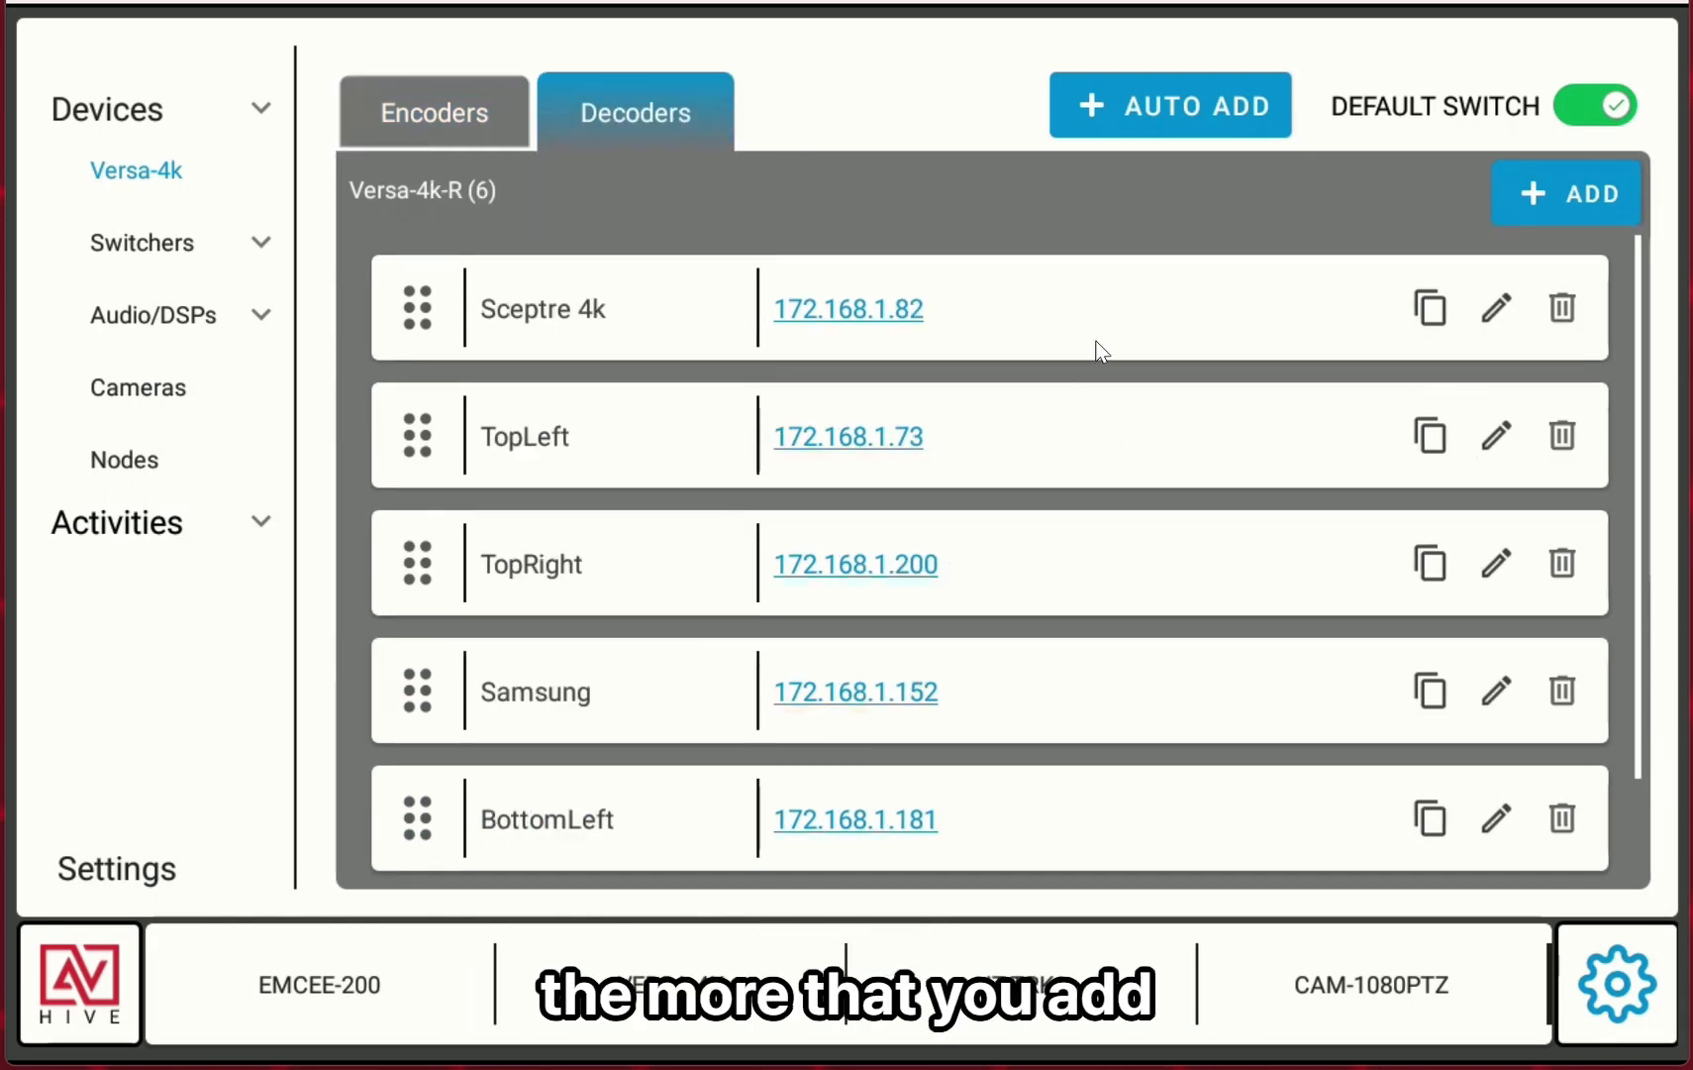
click(1429, 309)
click(857, 401)
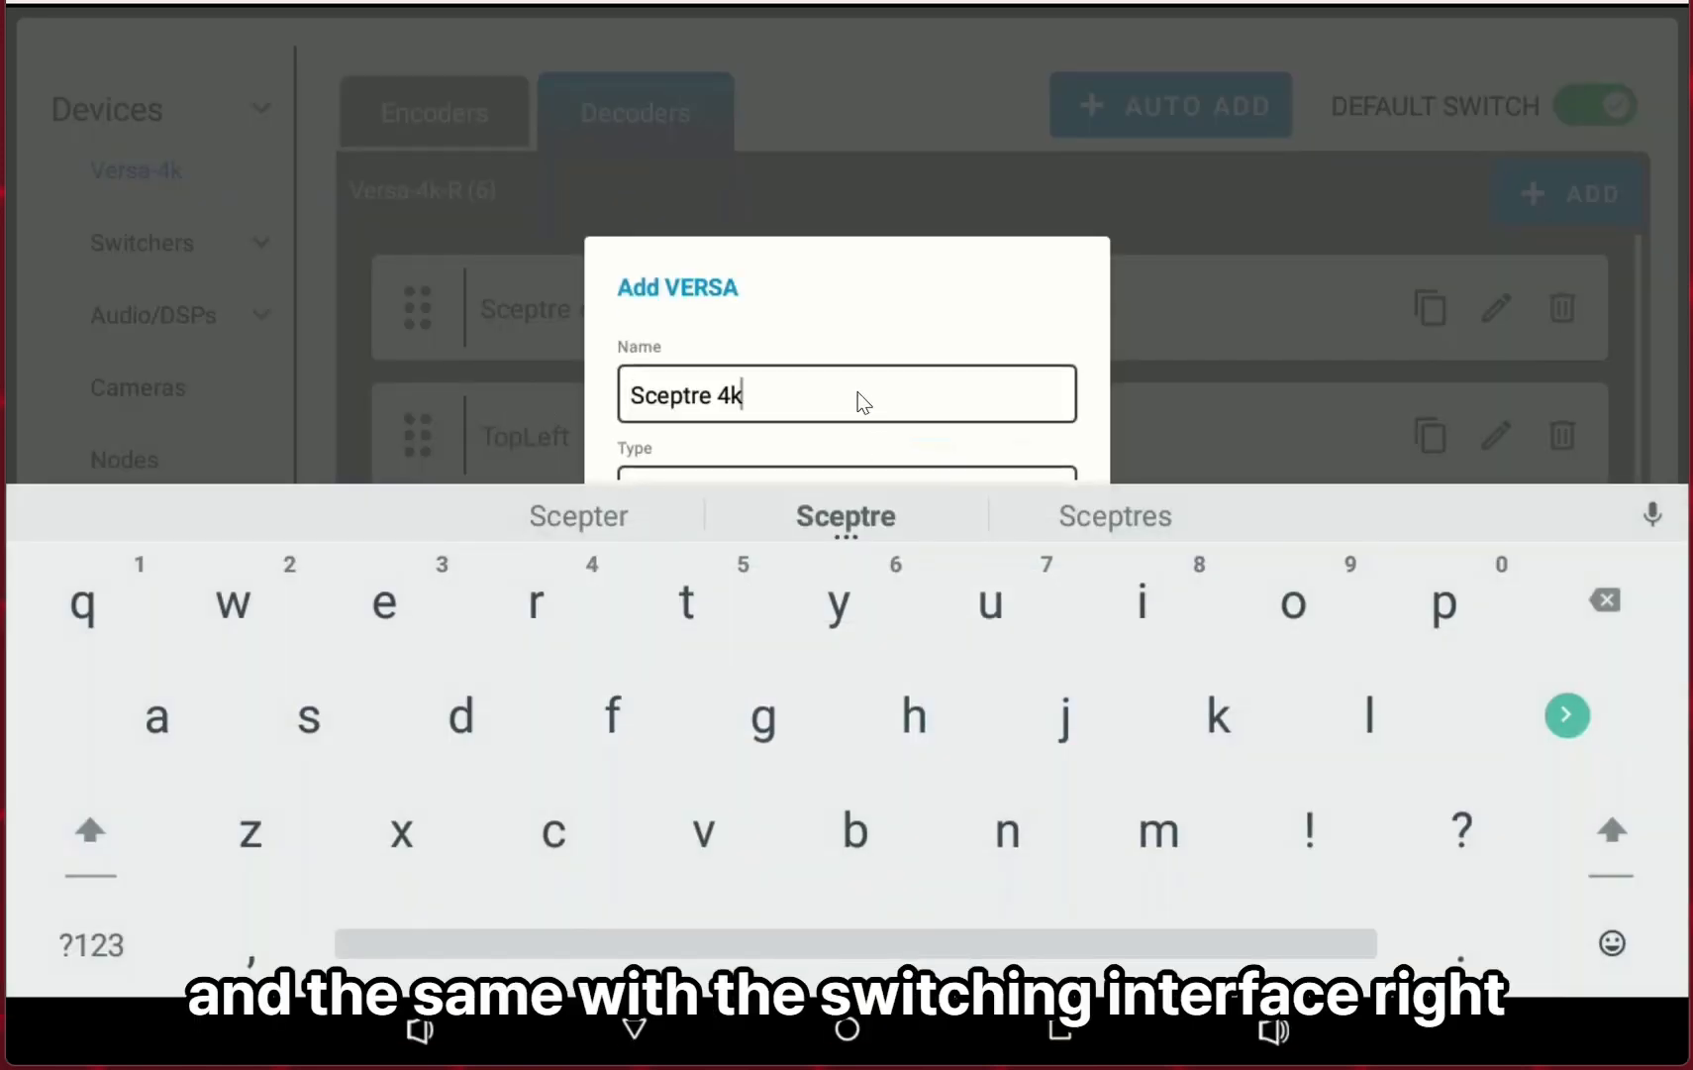
text(2)
key(Escape)
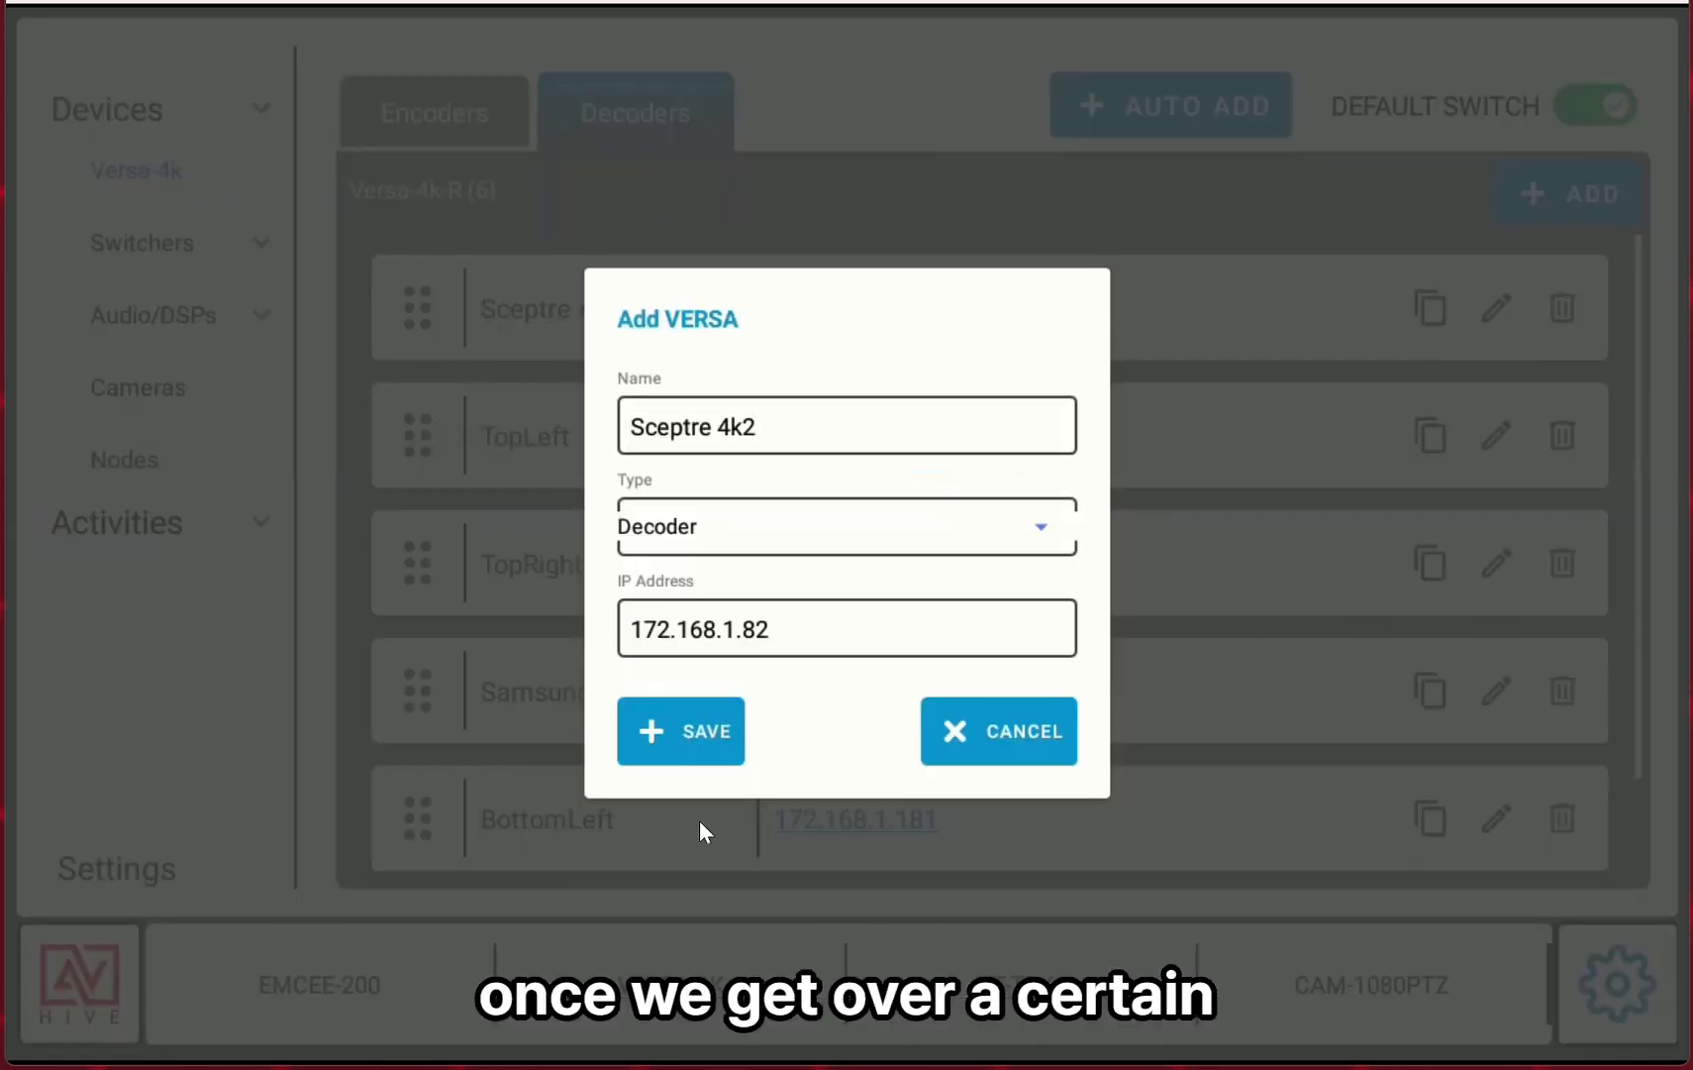
click(689, 742)
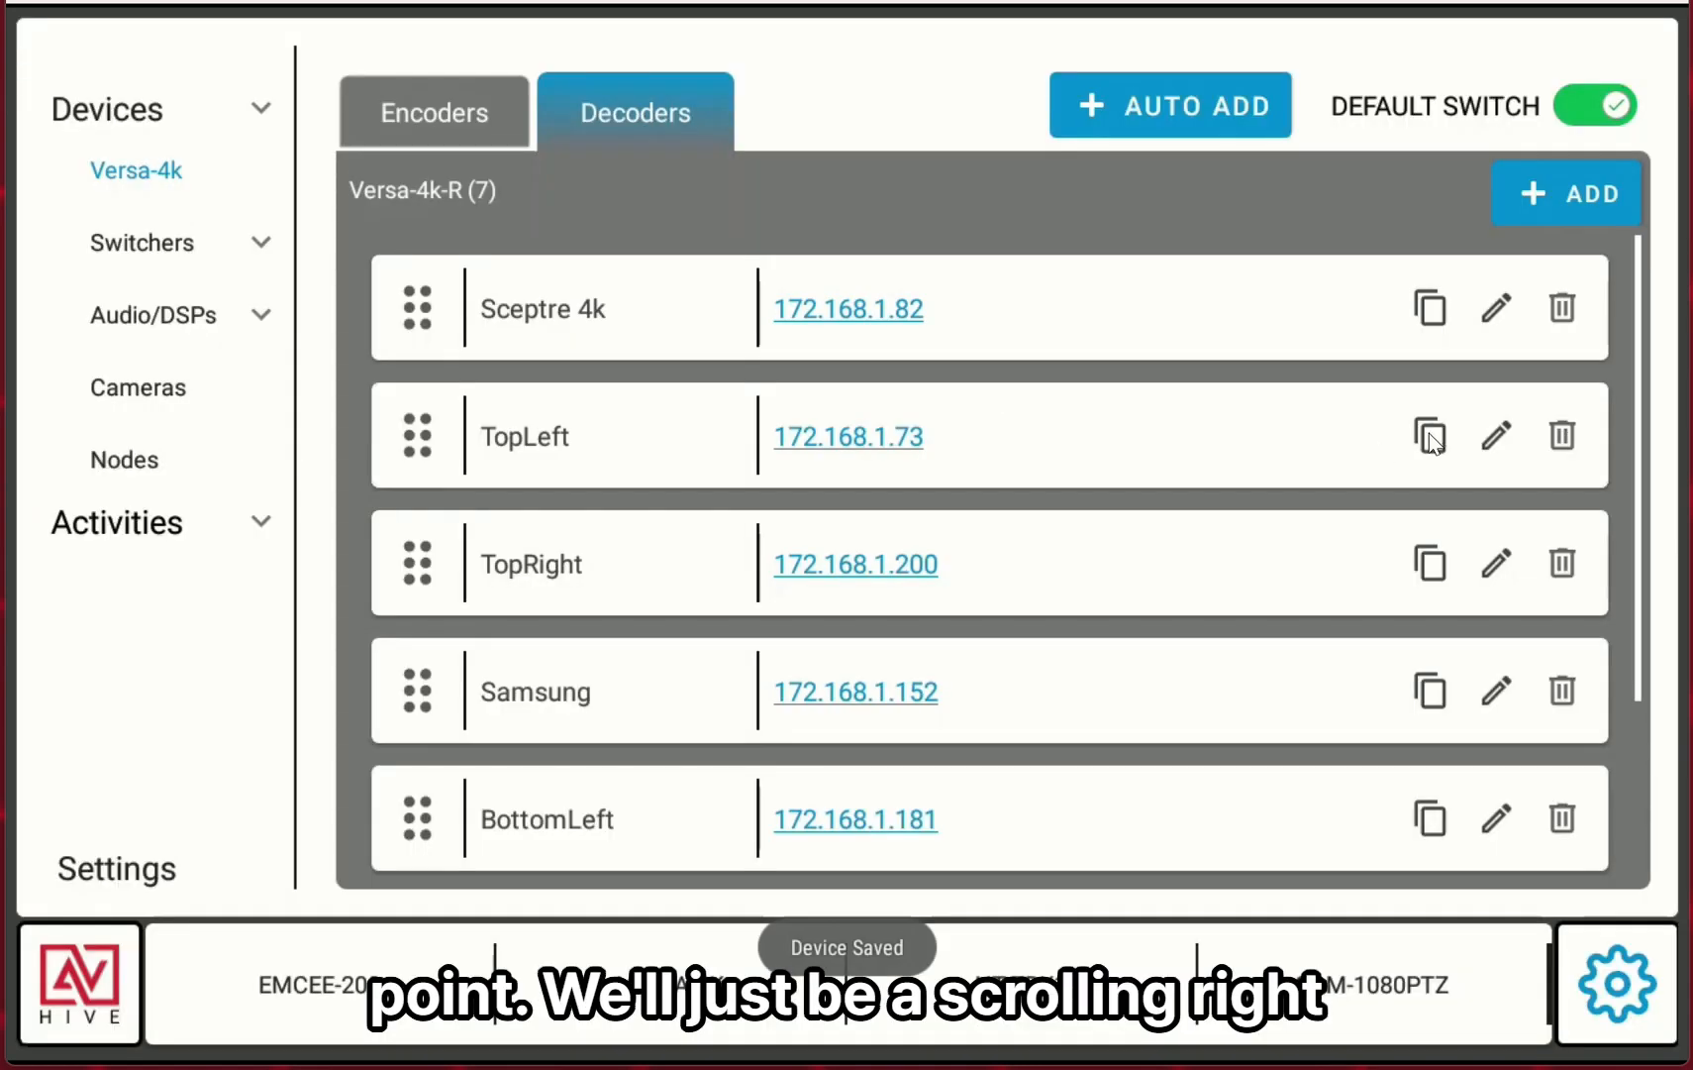
Duplicate the TopLeft, TopRight, Samsung and BottomLeft decoders, adding 2 to each copy's name.
click(1431, 436)
text(2)
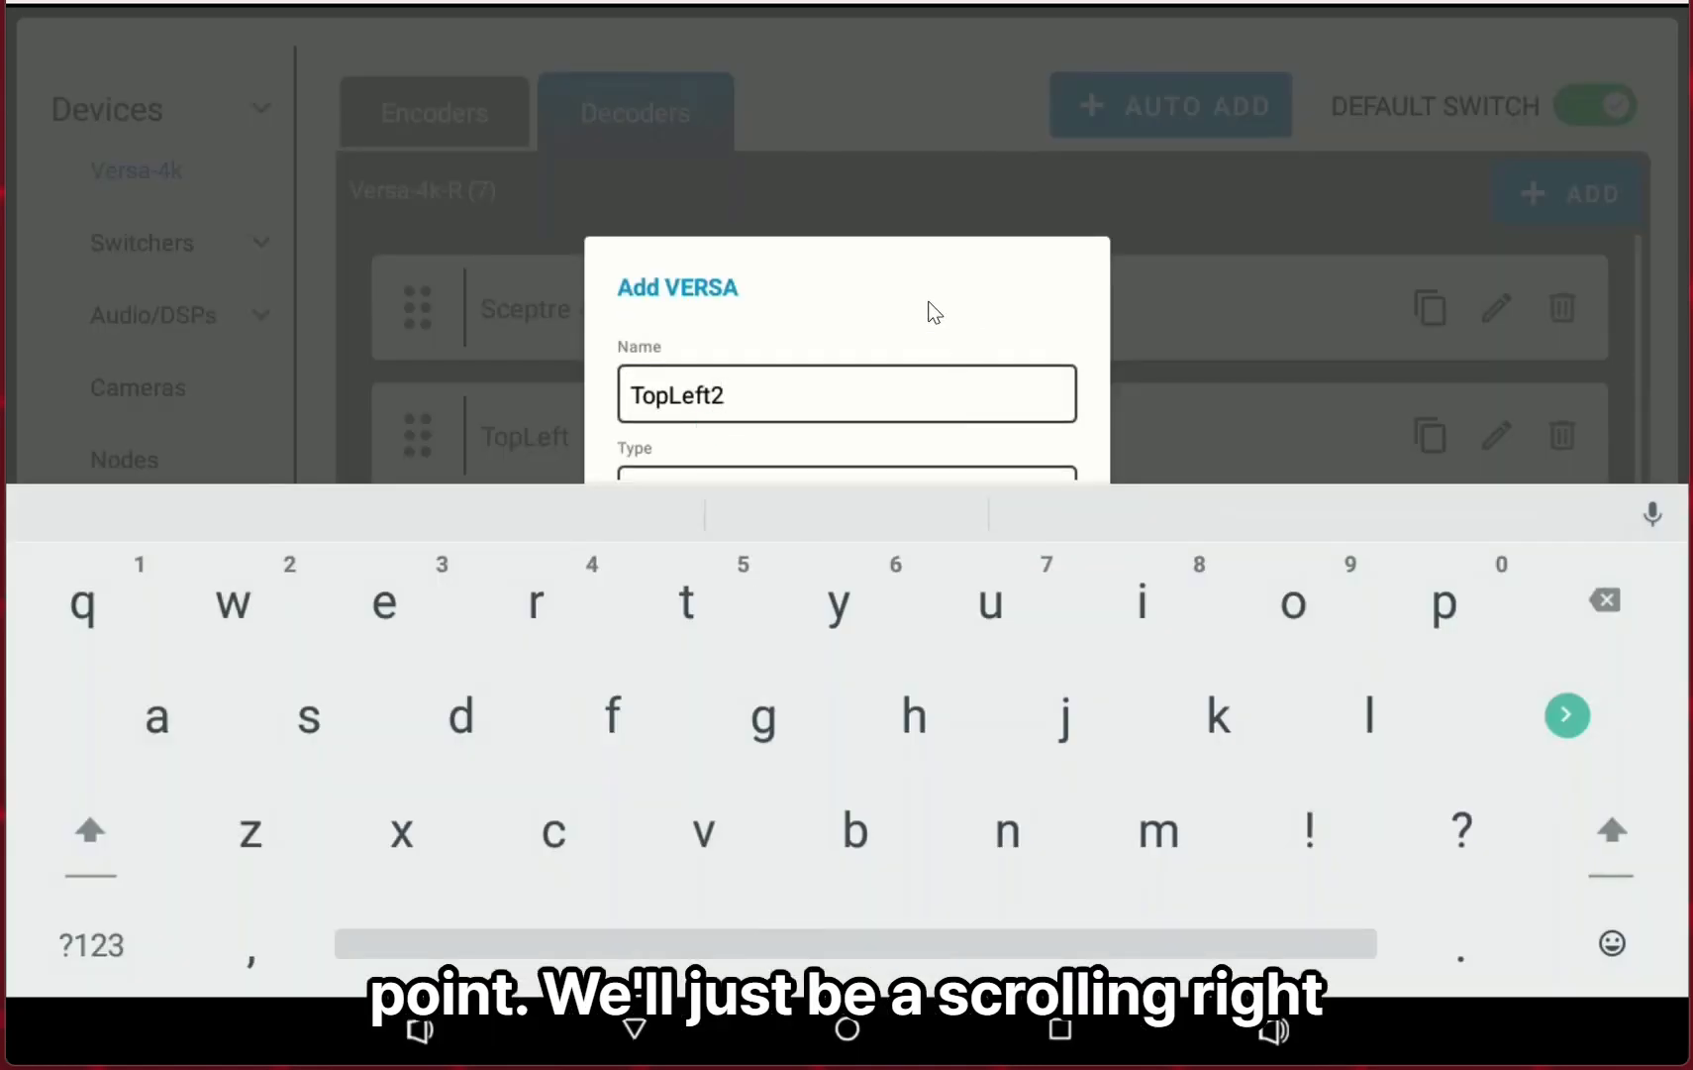
key(Escape)
click(718, 733)
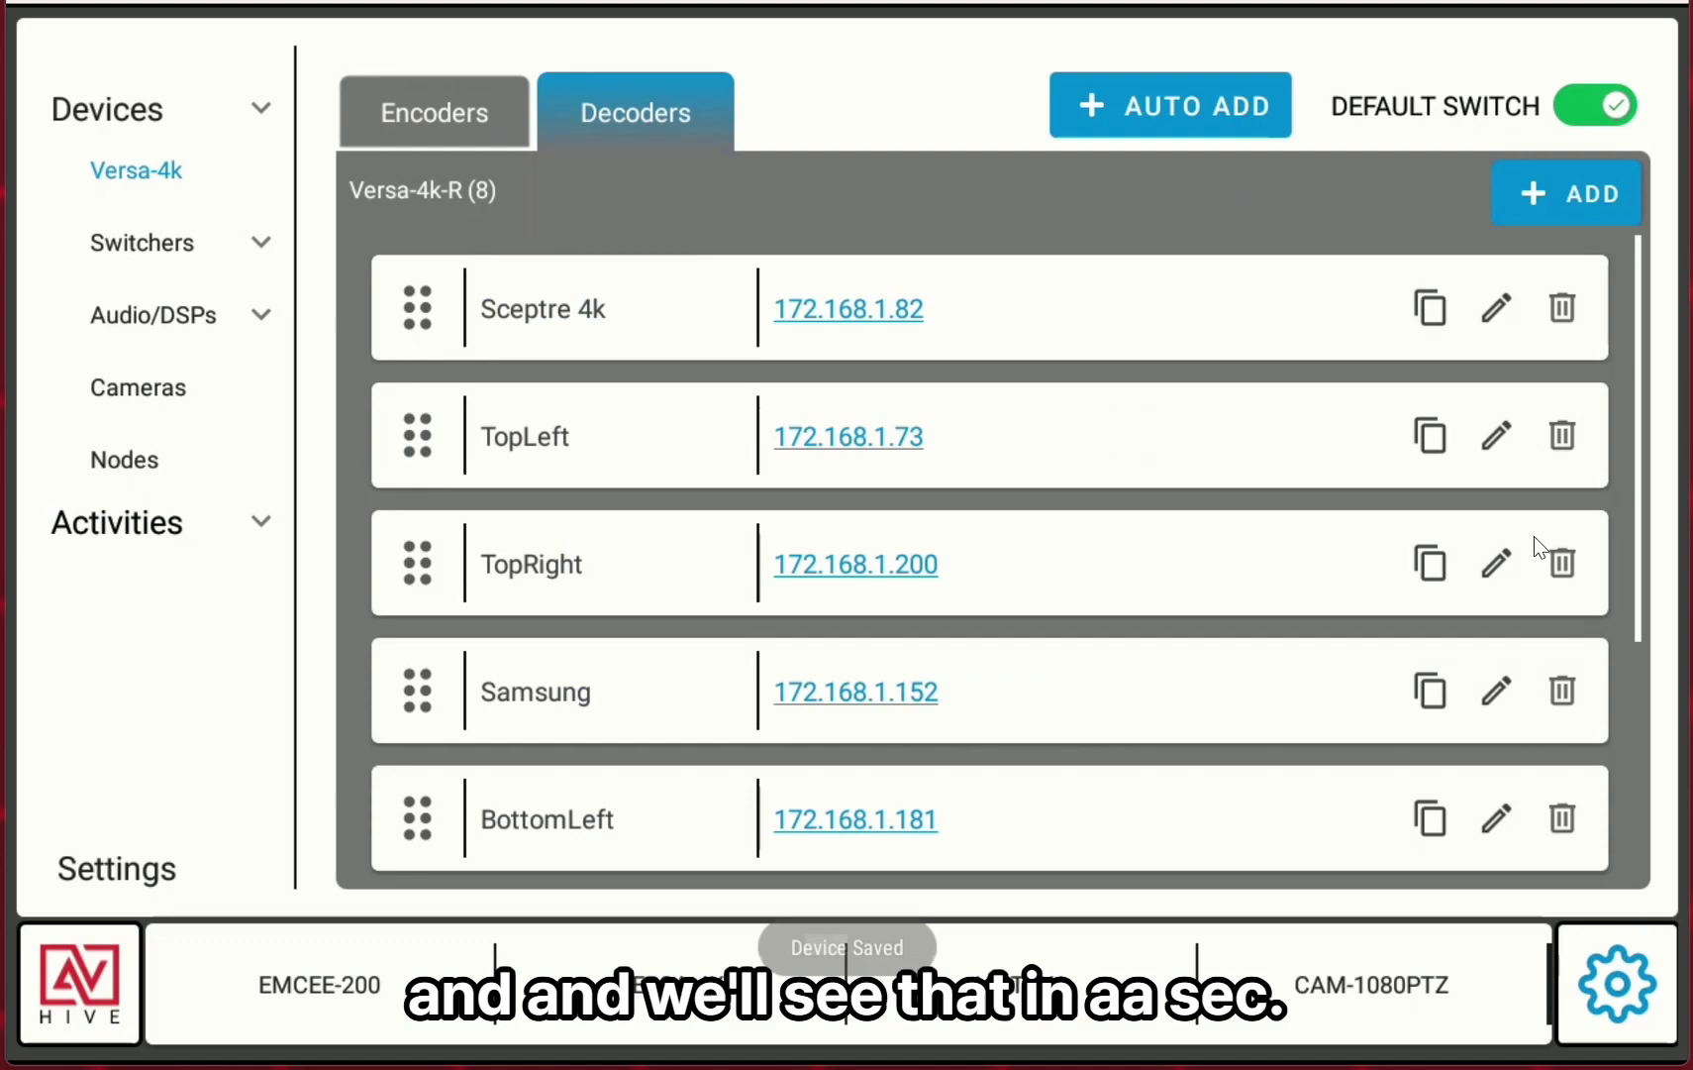
click(1444, 565)
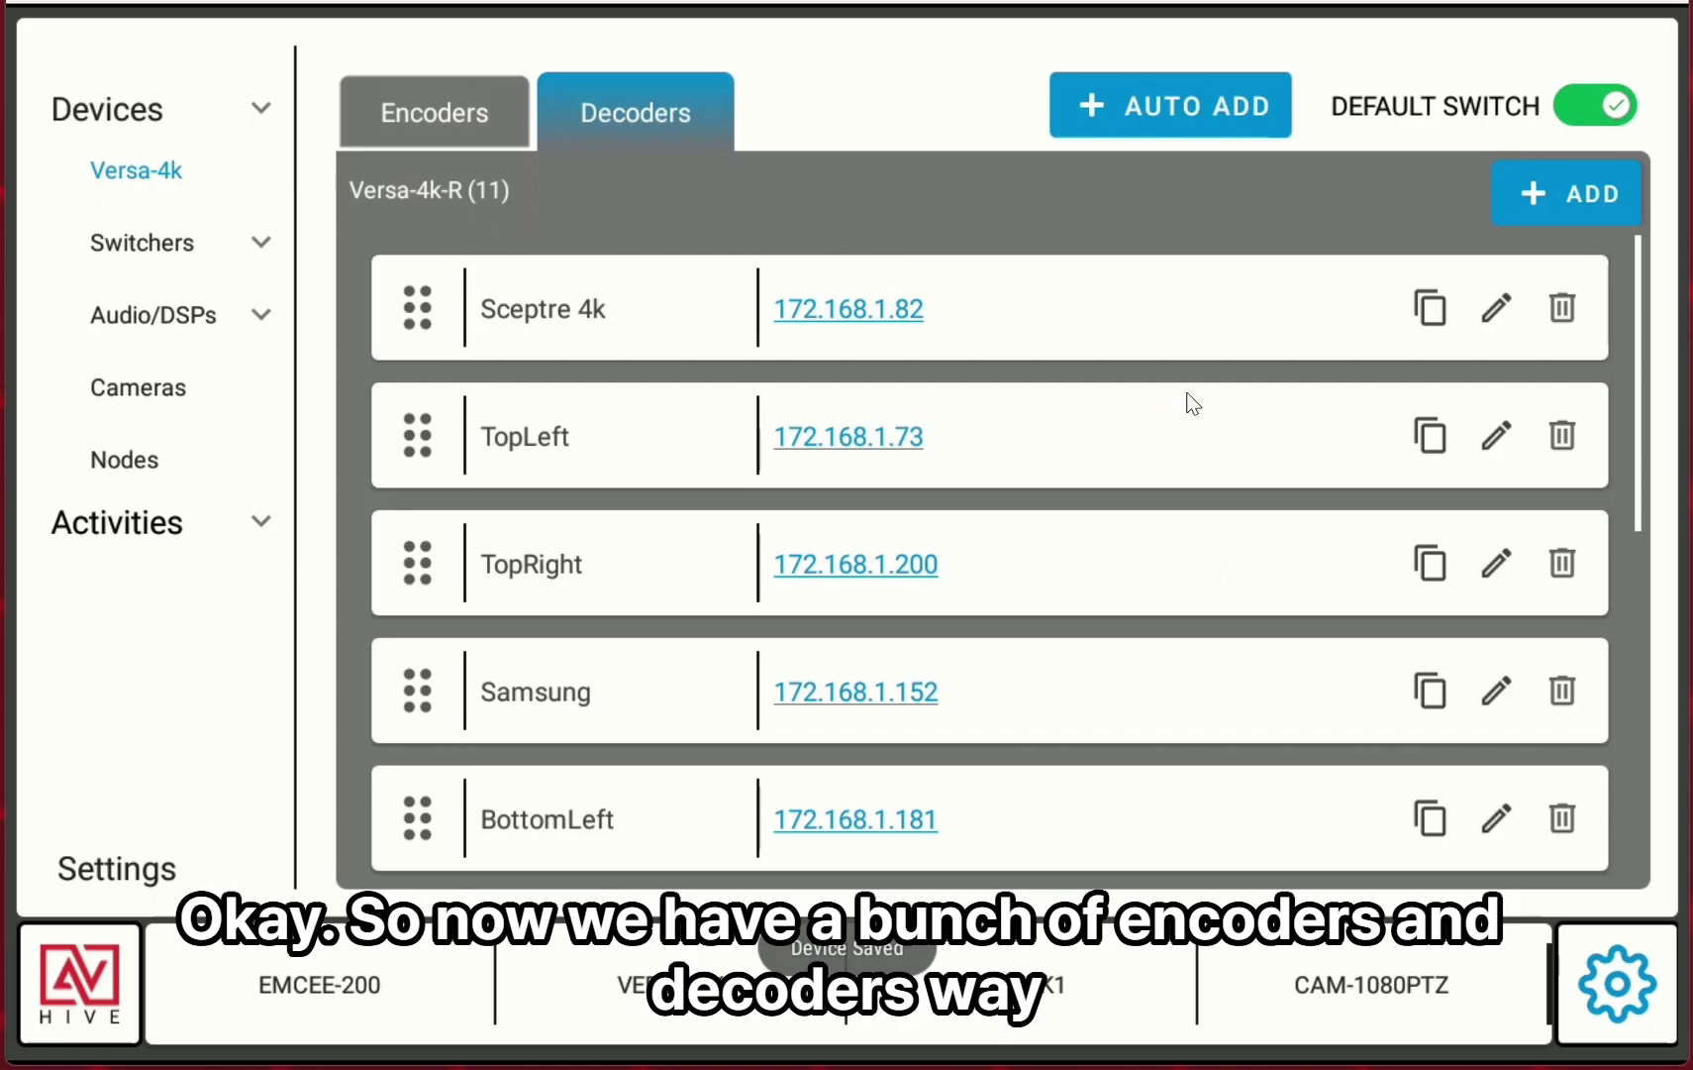
Return to the control screen and send Google TV to the three displays in the third row.
click(63, 995)
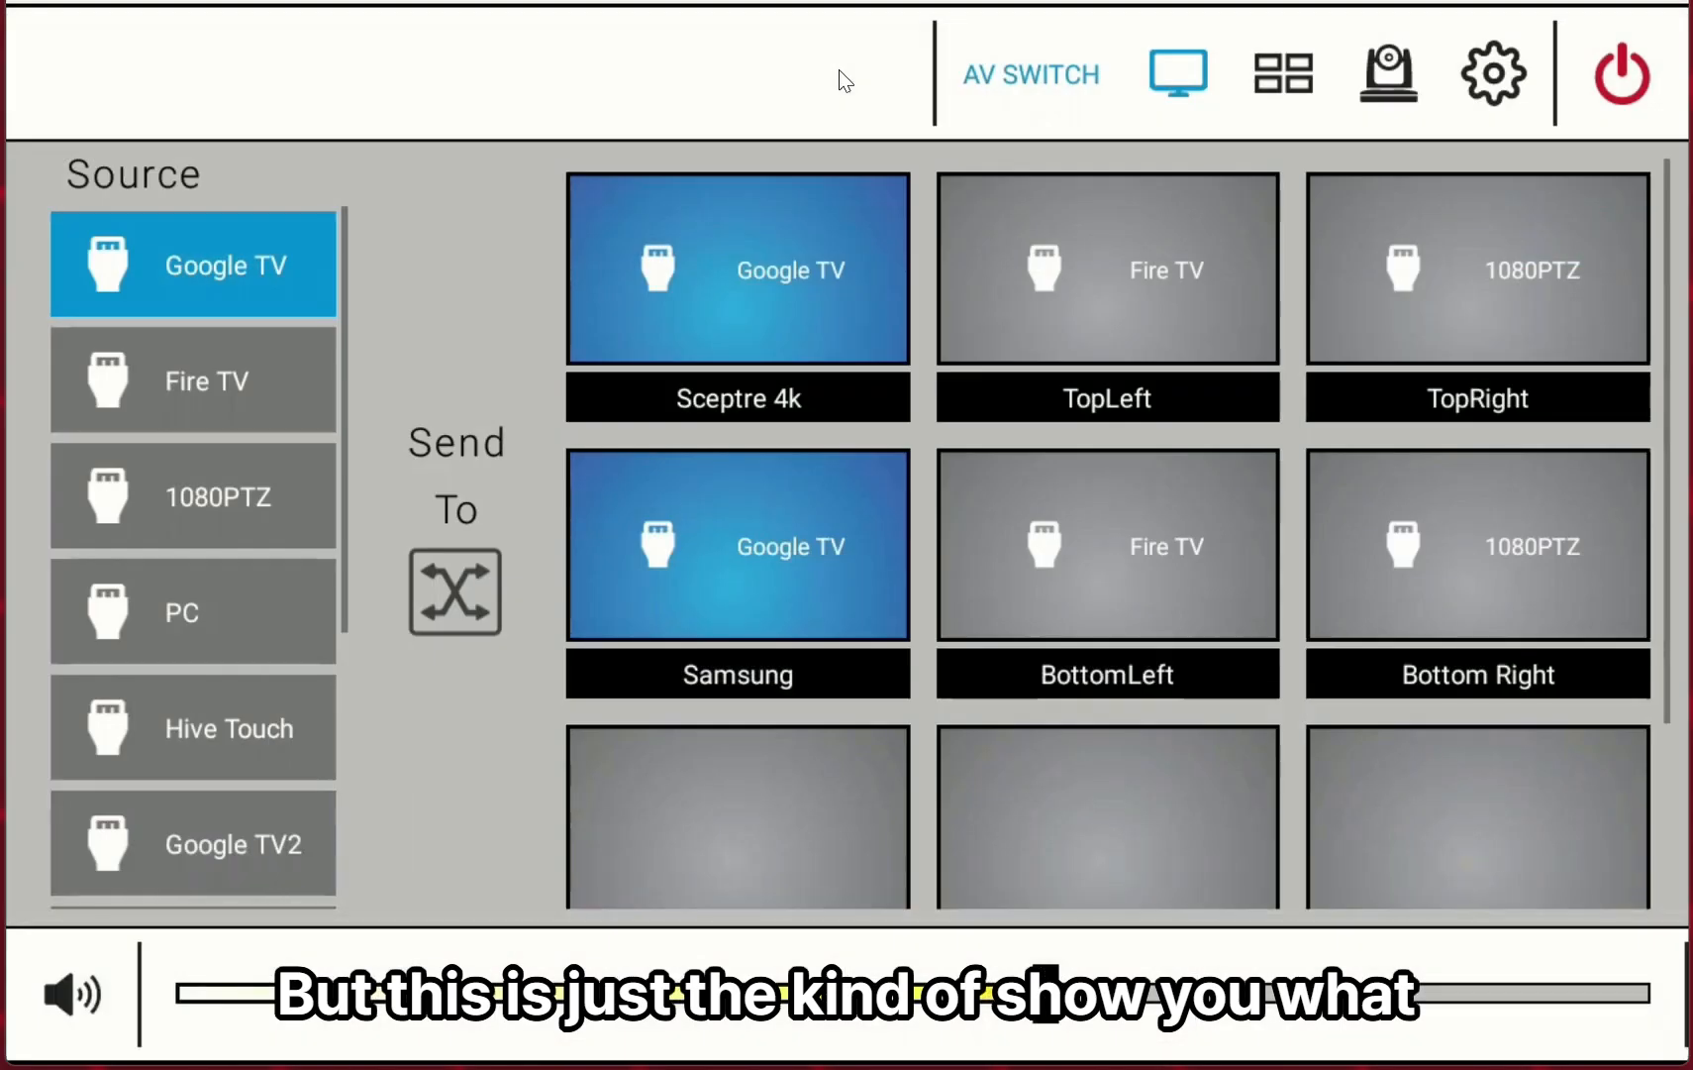
click(790, 844)
click(1126, 838)
click(1570, 842)
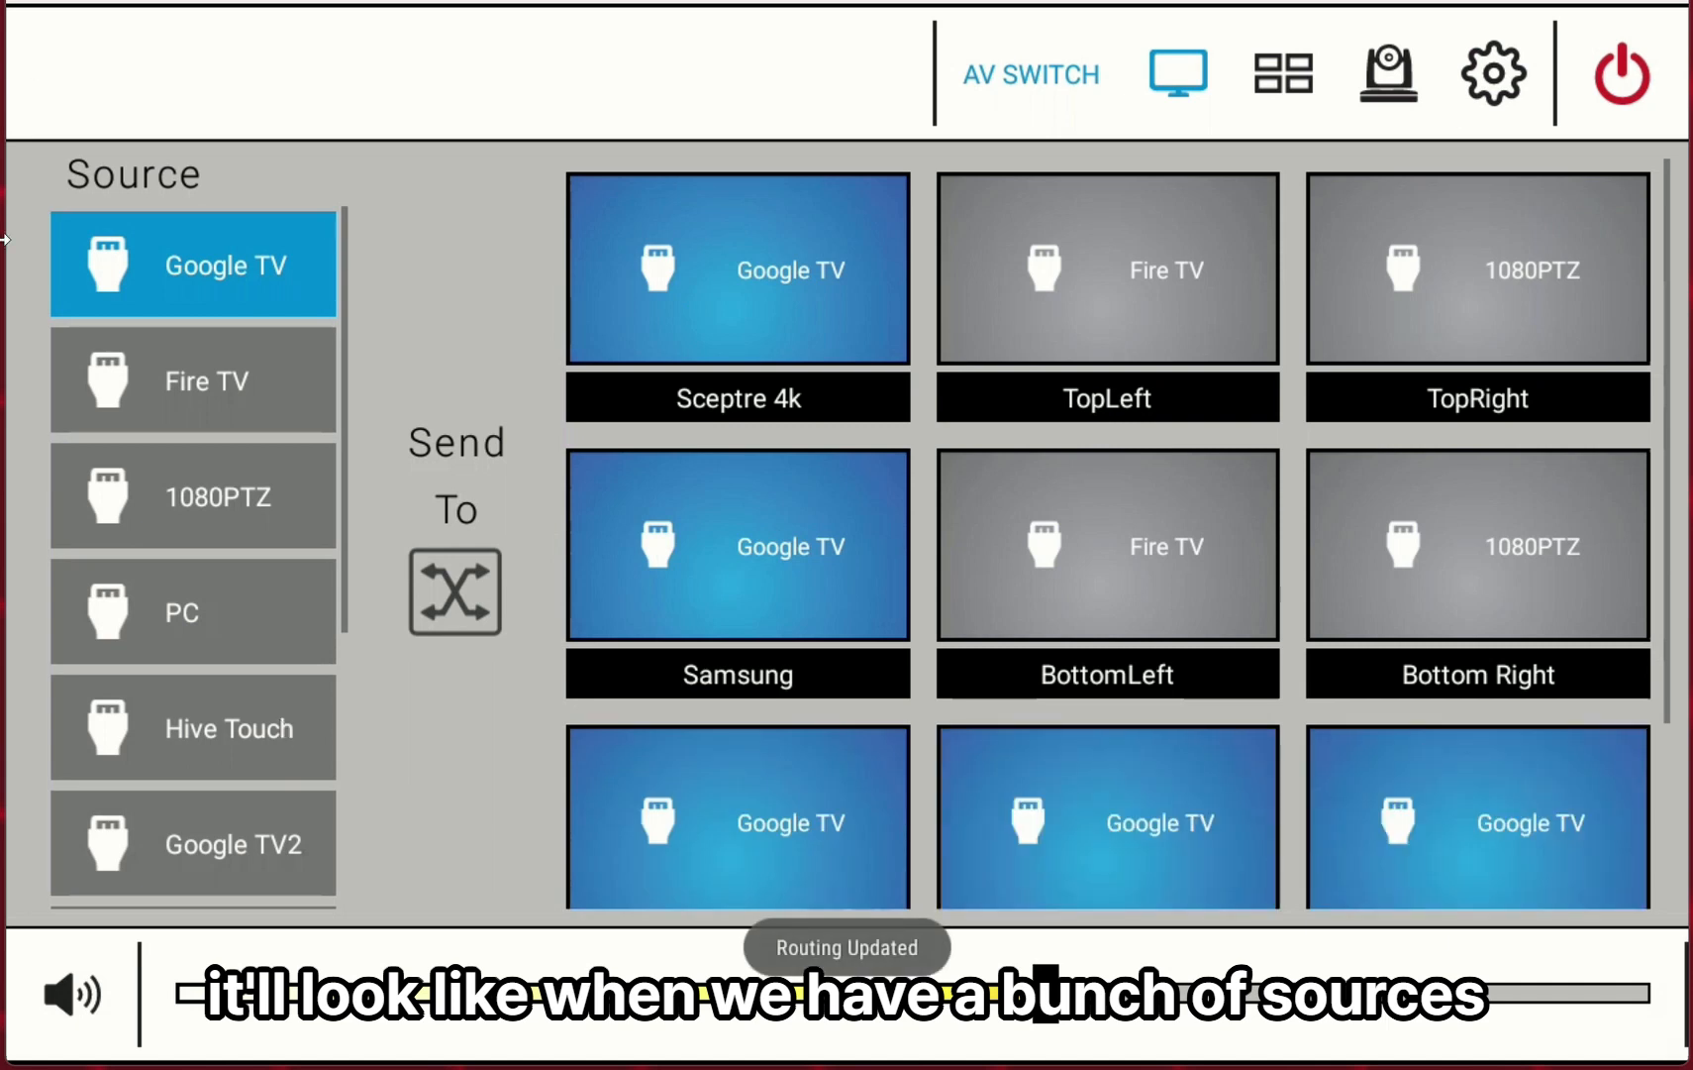
Route Google TV to the Samsung2 and BottomLeft2 displays further down the grid.
scroll(226, 634, down, 5)
scroll(199, 614, up, 4)
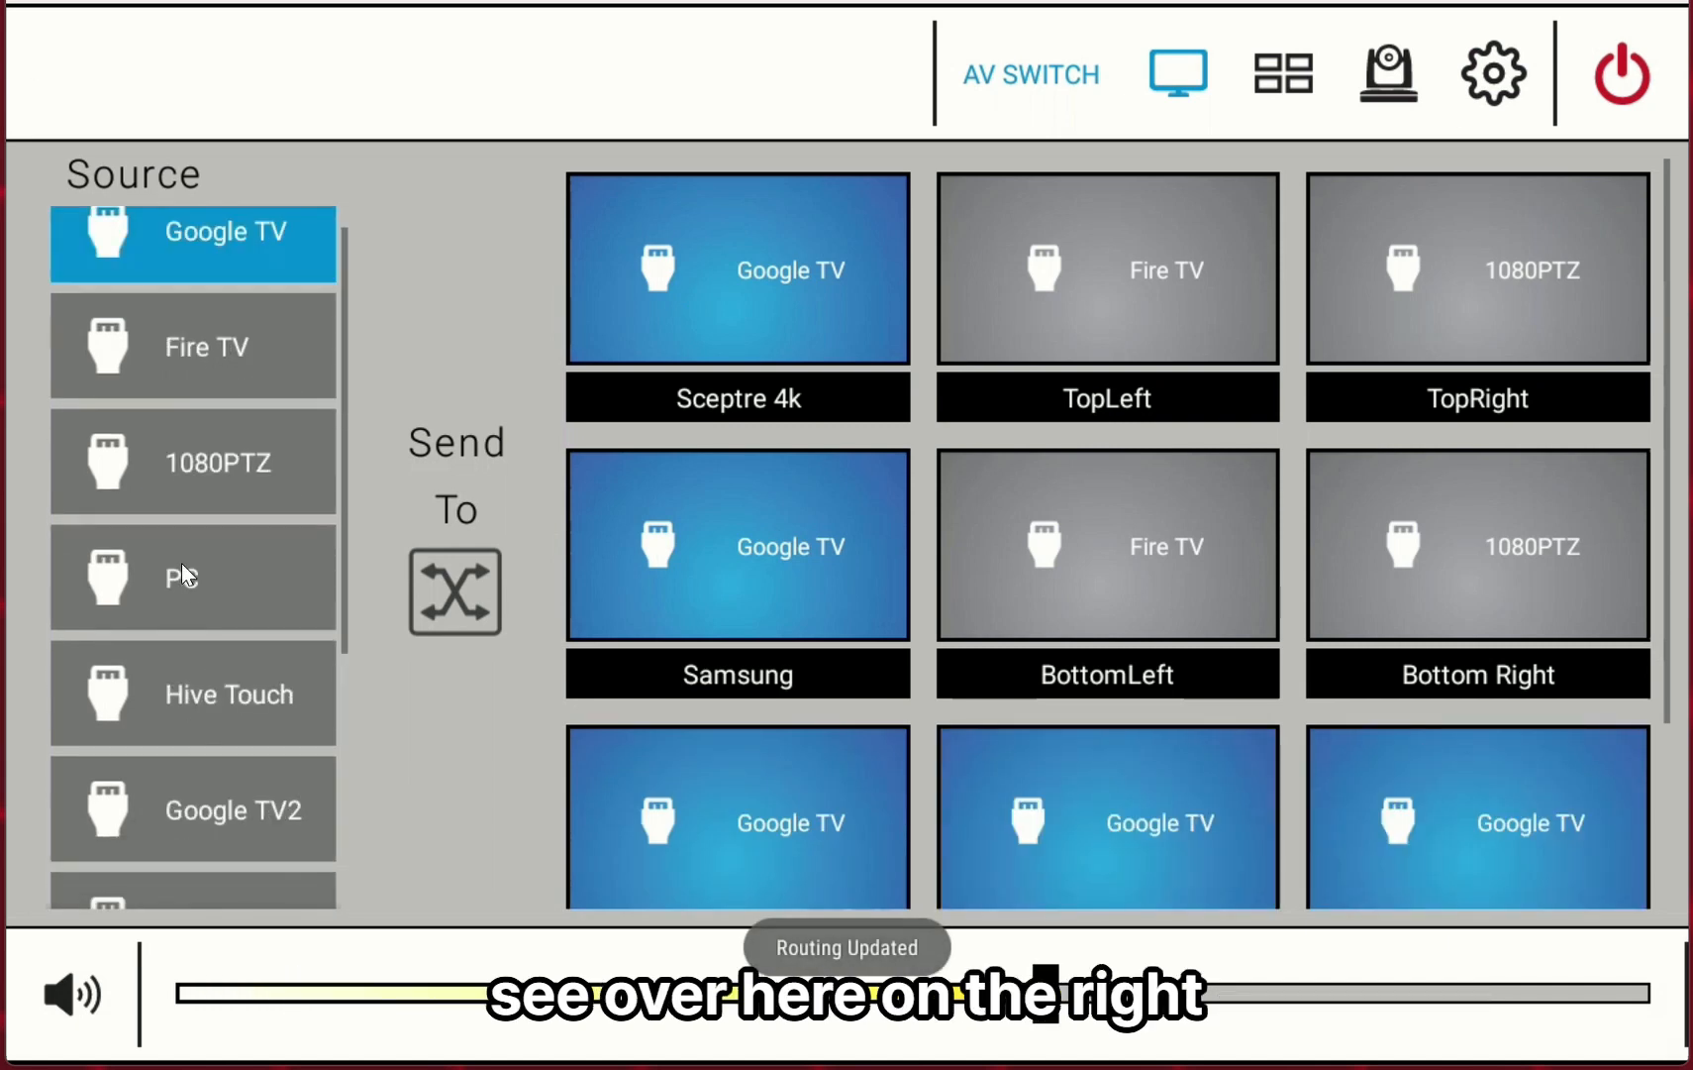
scroll(184, 575, up, 1)
scroll(1171, 587, up, 3)
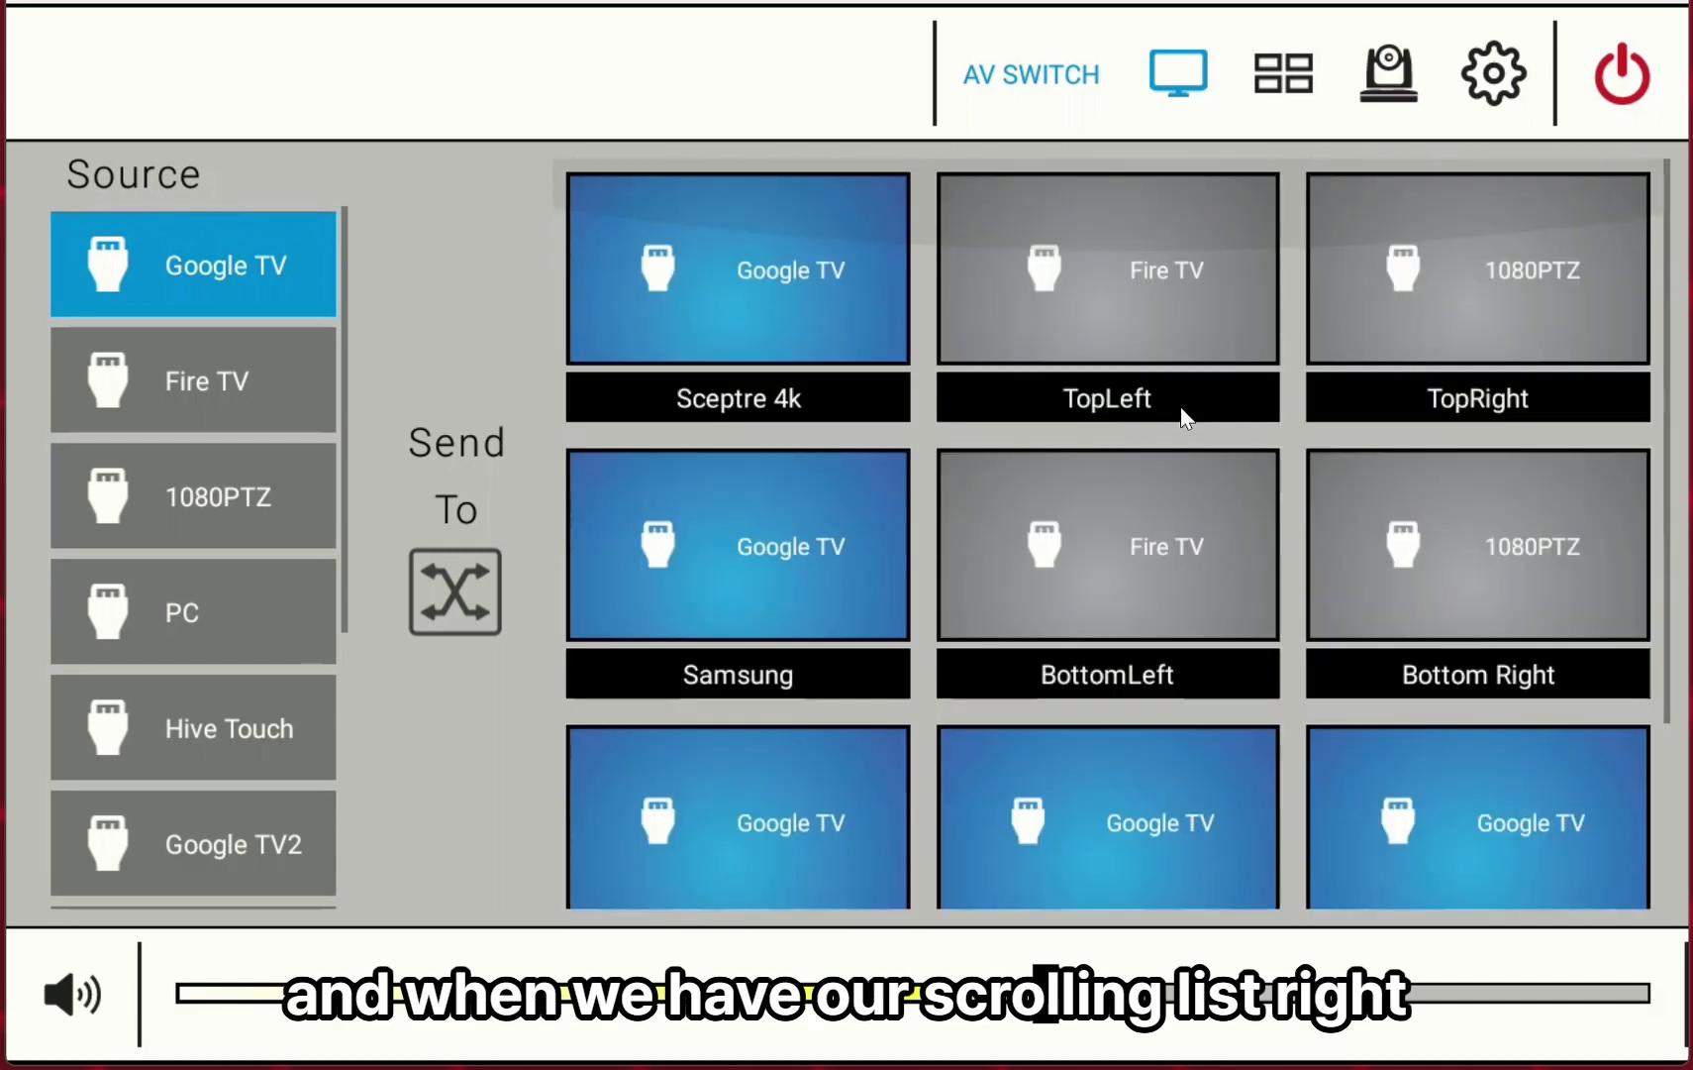
scroll(1184, 420, down, 3)
click(707, 792)
click(1064, 779)
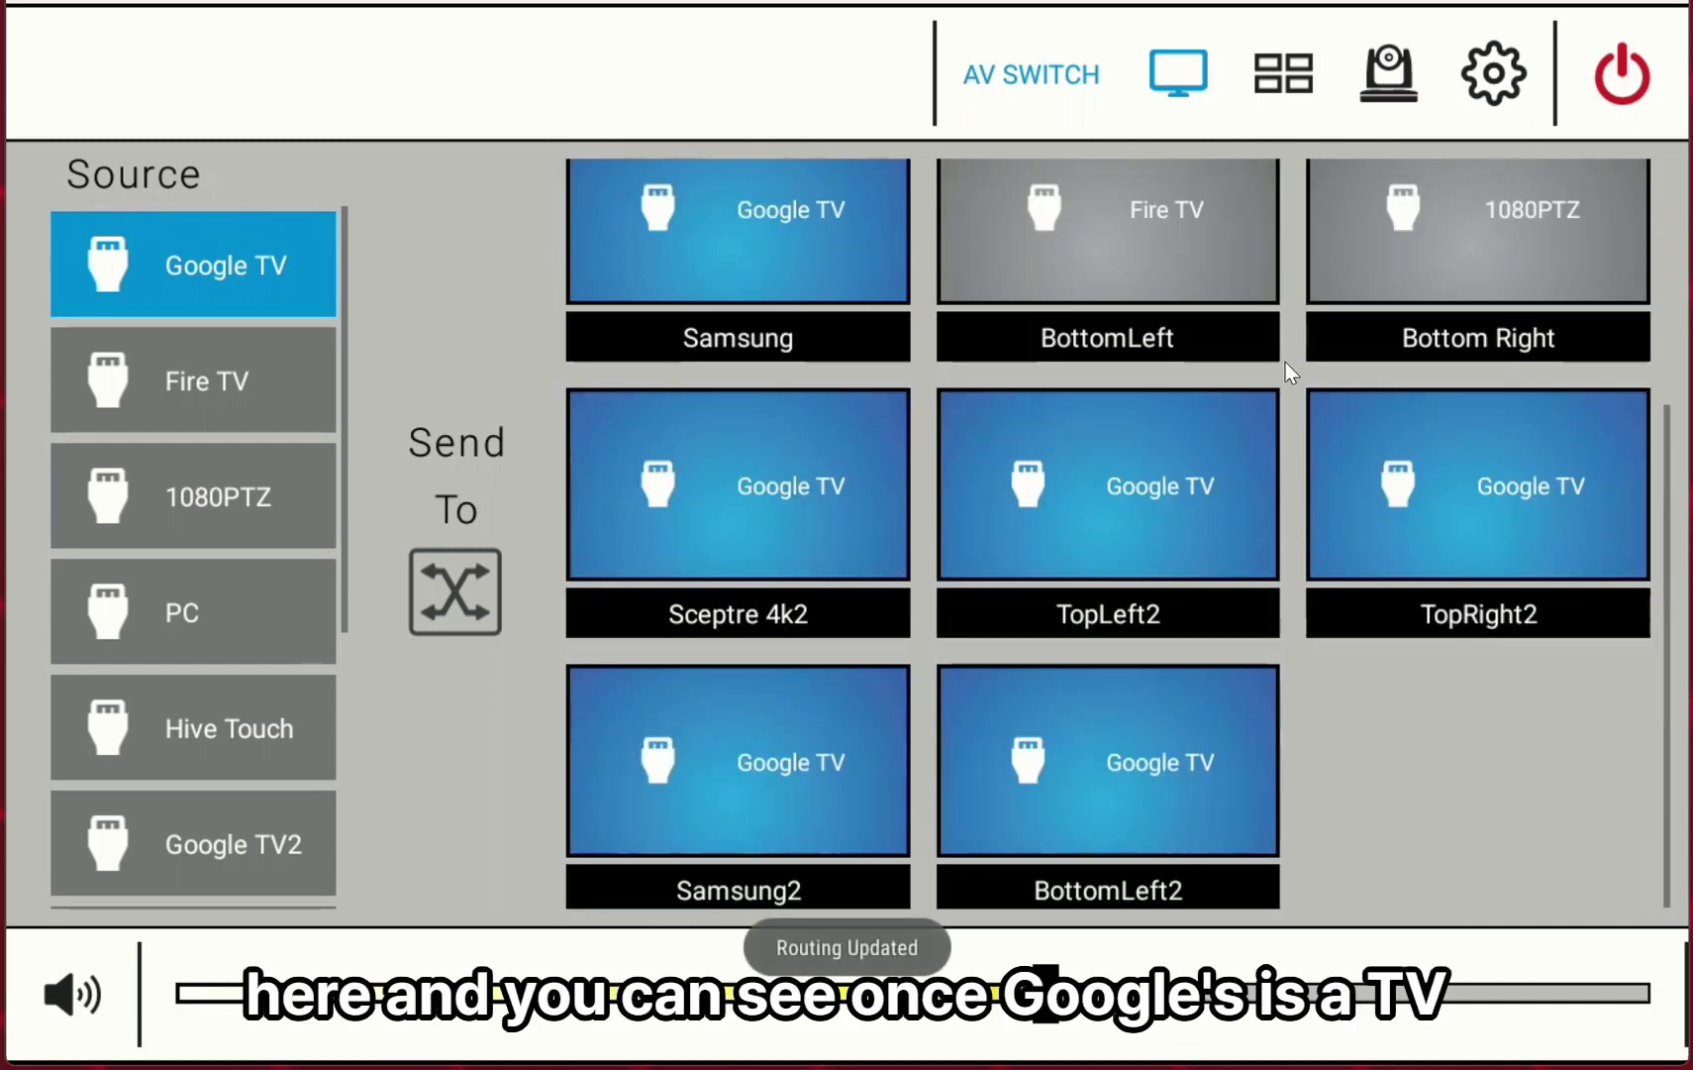
Send Google TV to the BottomLeft, Bottom Right, TopLeft and TopRight displays as well.
click(1045, 236)
click(1480, 244)
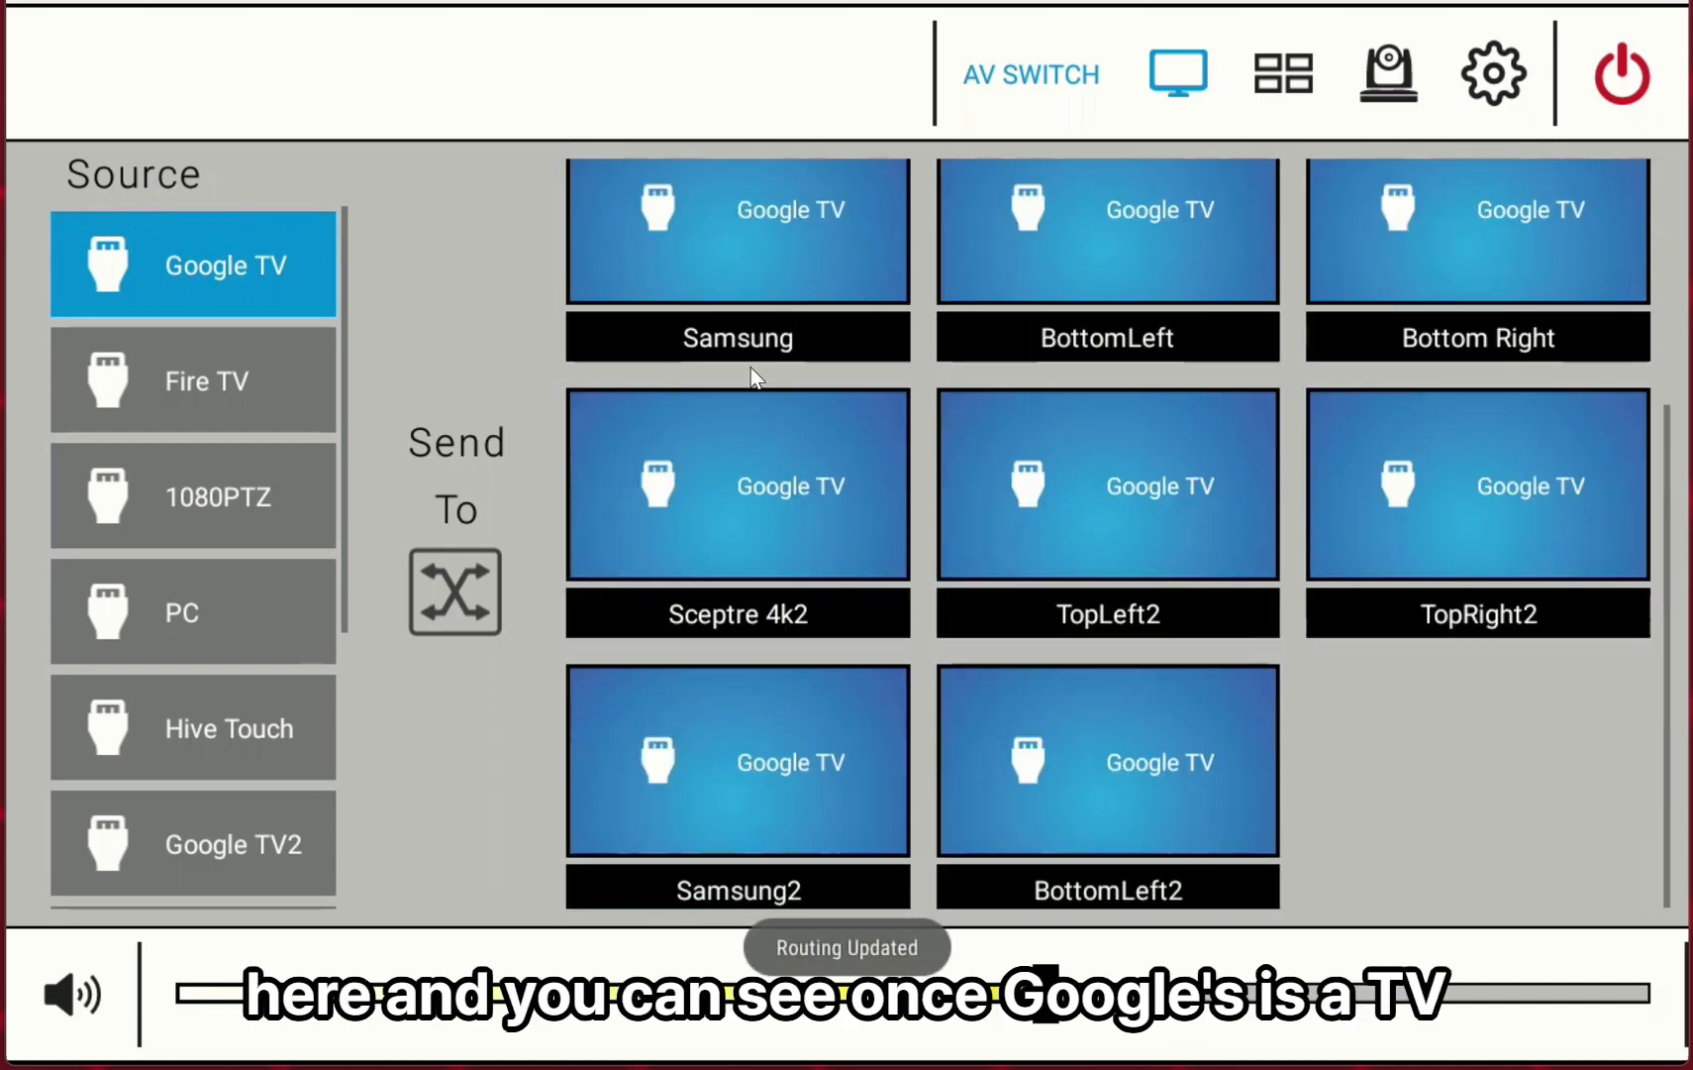
scroll(1009, 468, up, 3)
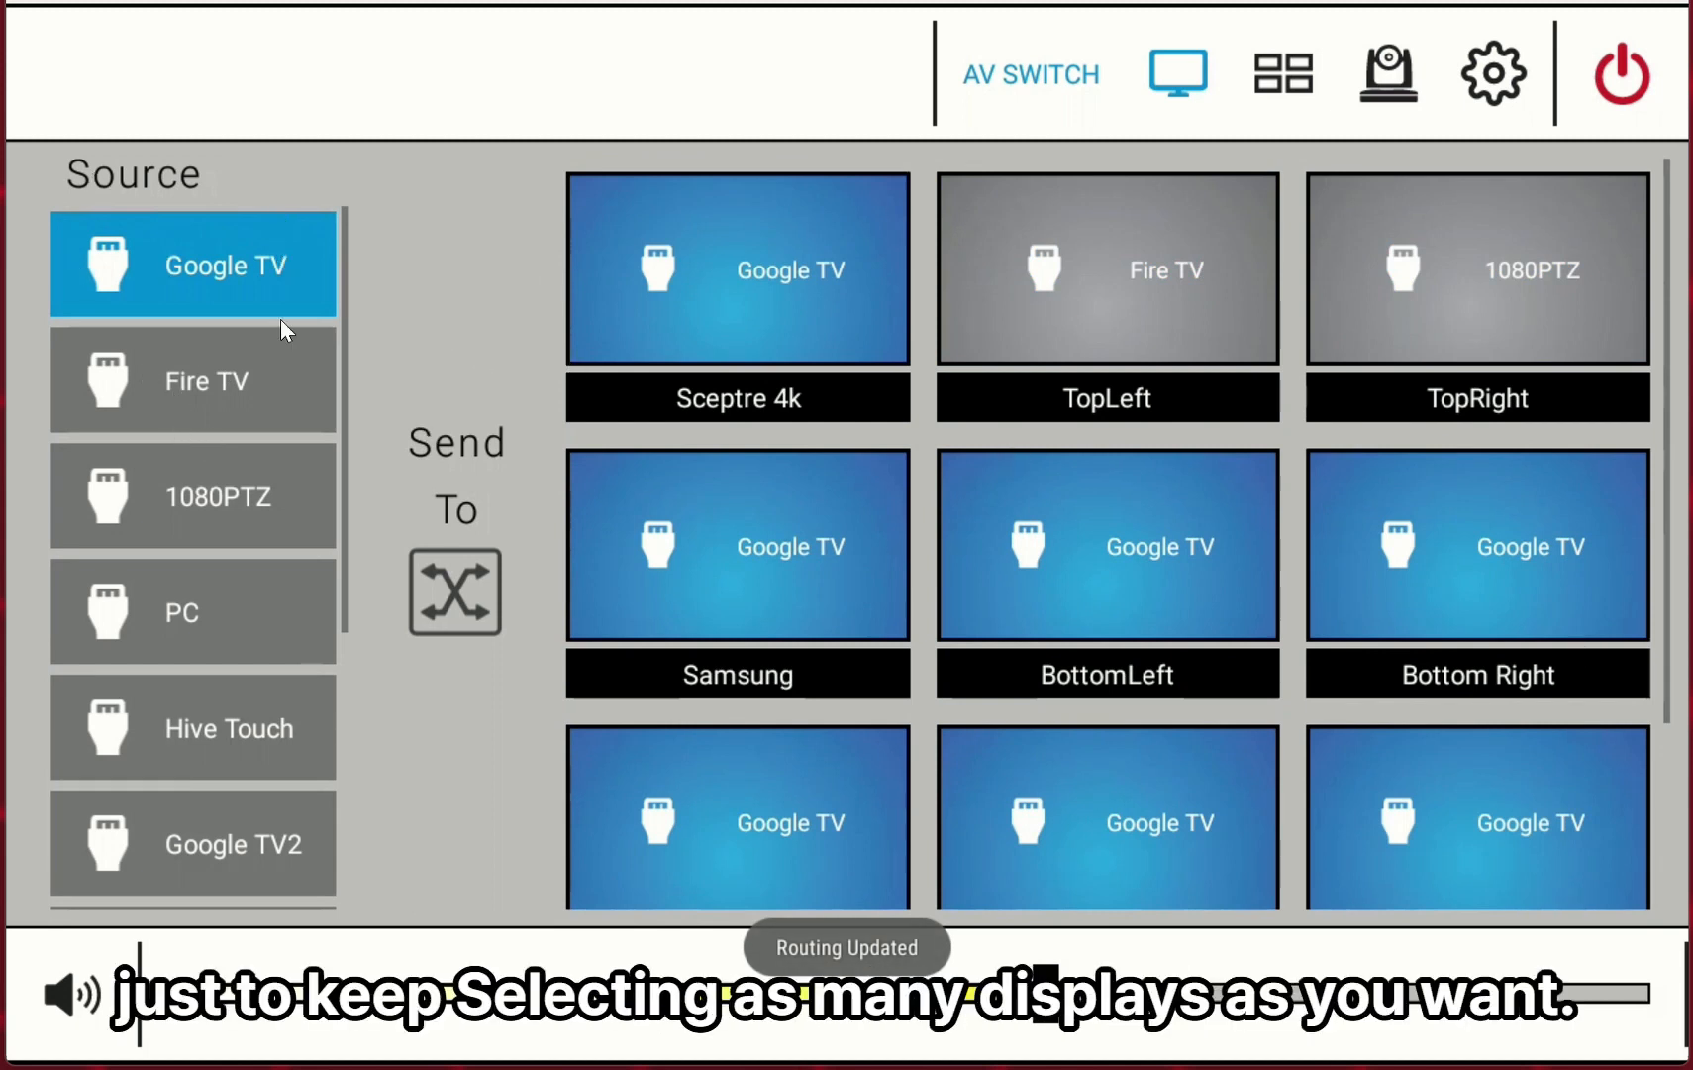
click(1162, 244)
click(1511, 263)
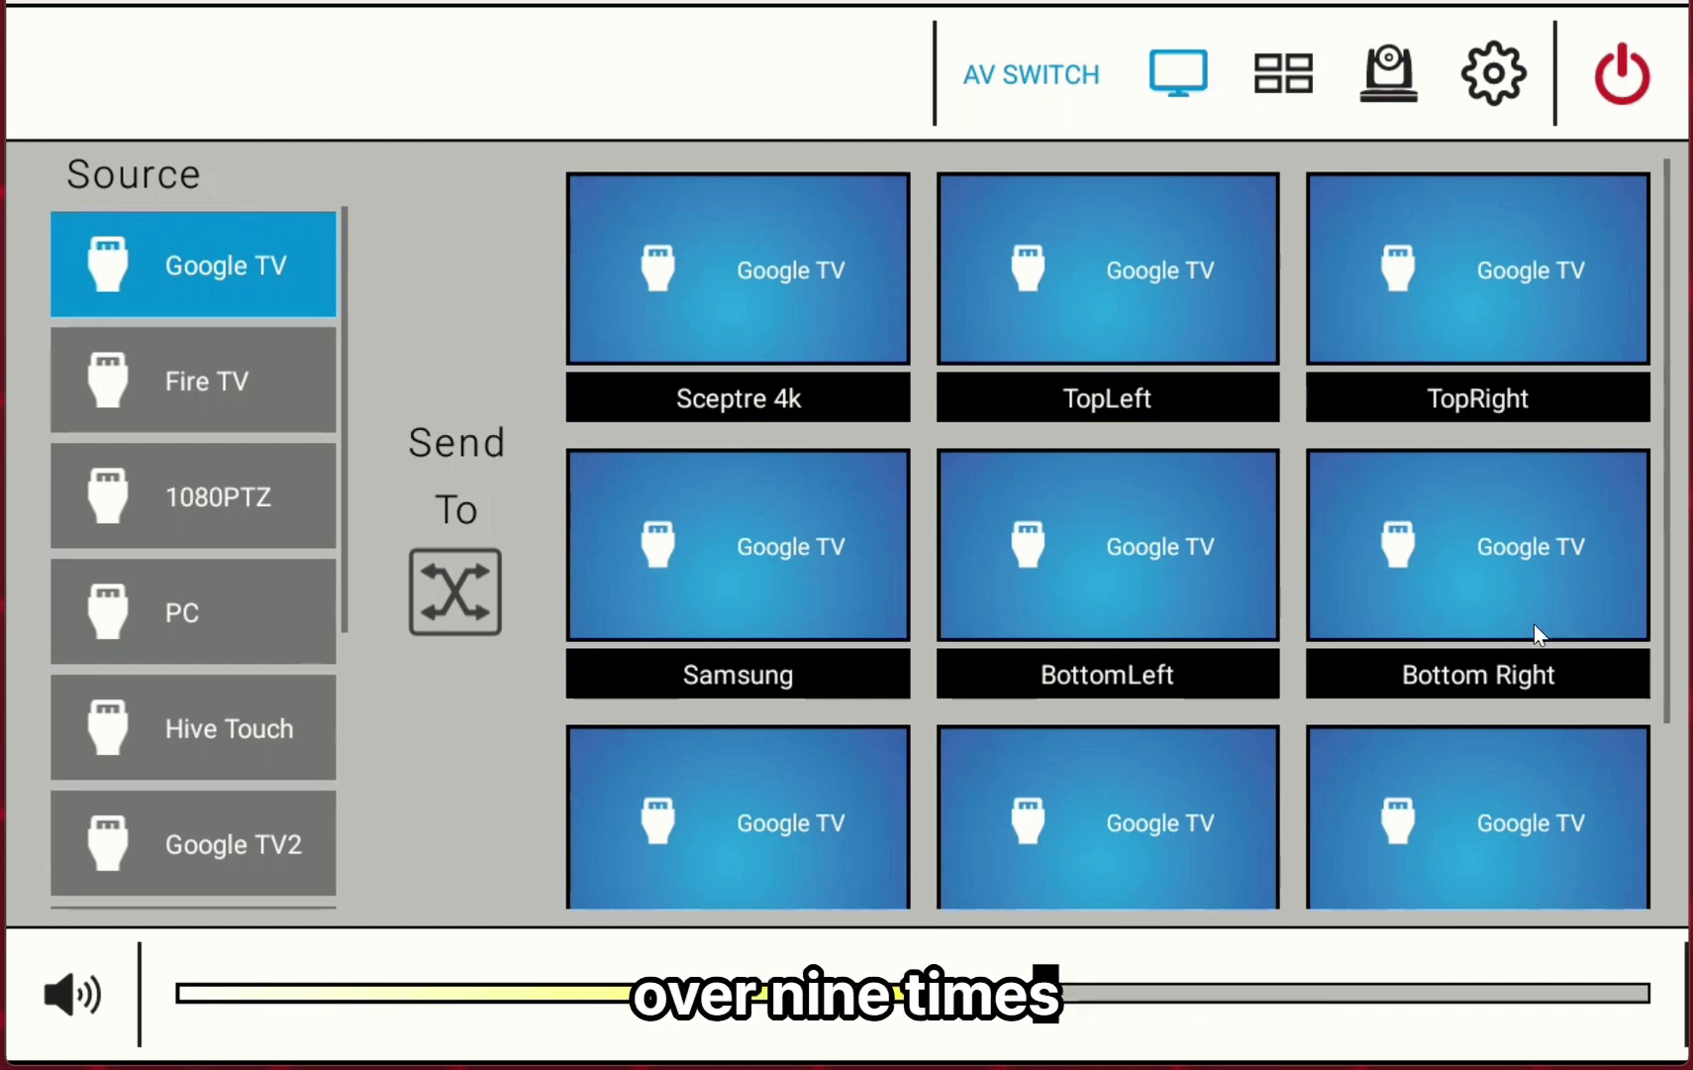
Select Fire TV as the source and route it to the TopLeft, BottomLeft, TopRight and Bottom Right displays.
scroll(1282, 448, down, 4)
scroll(1248, 550, up, 3)
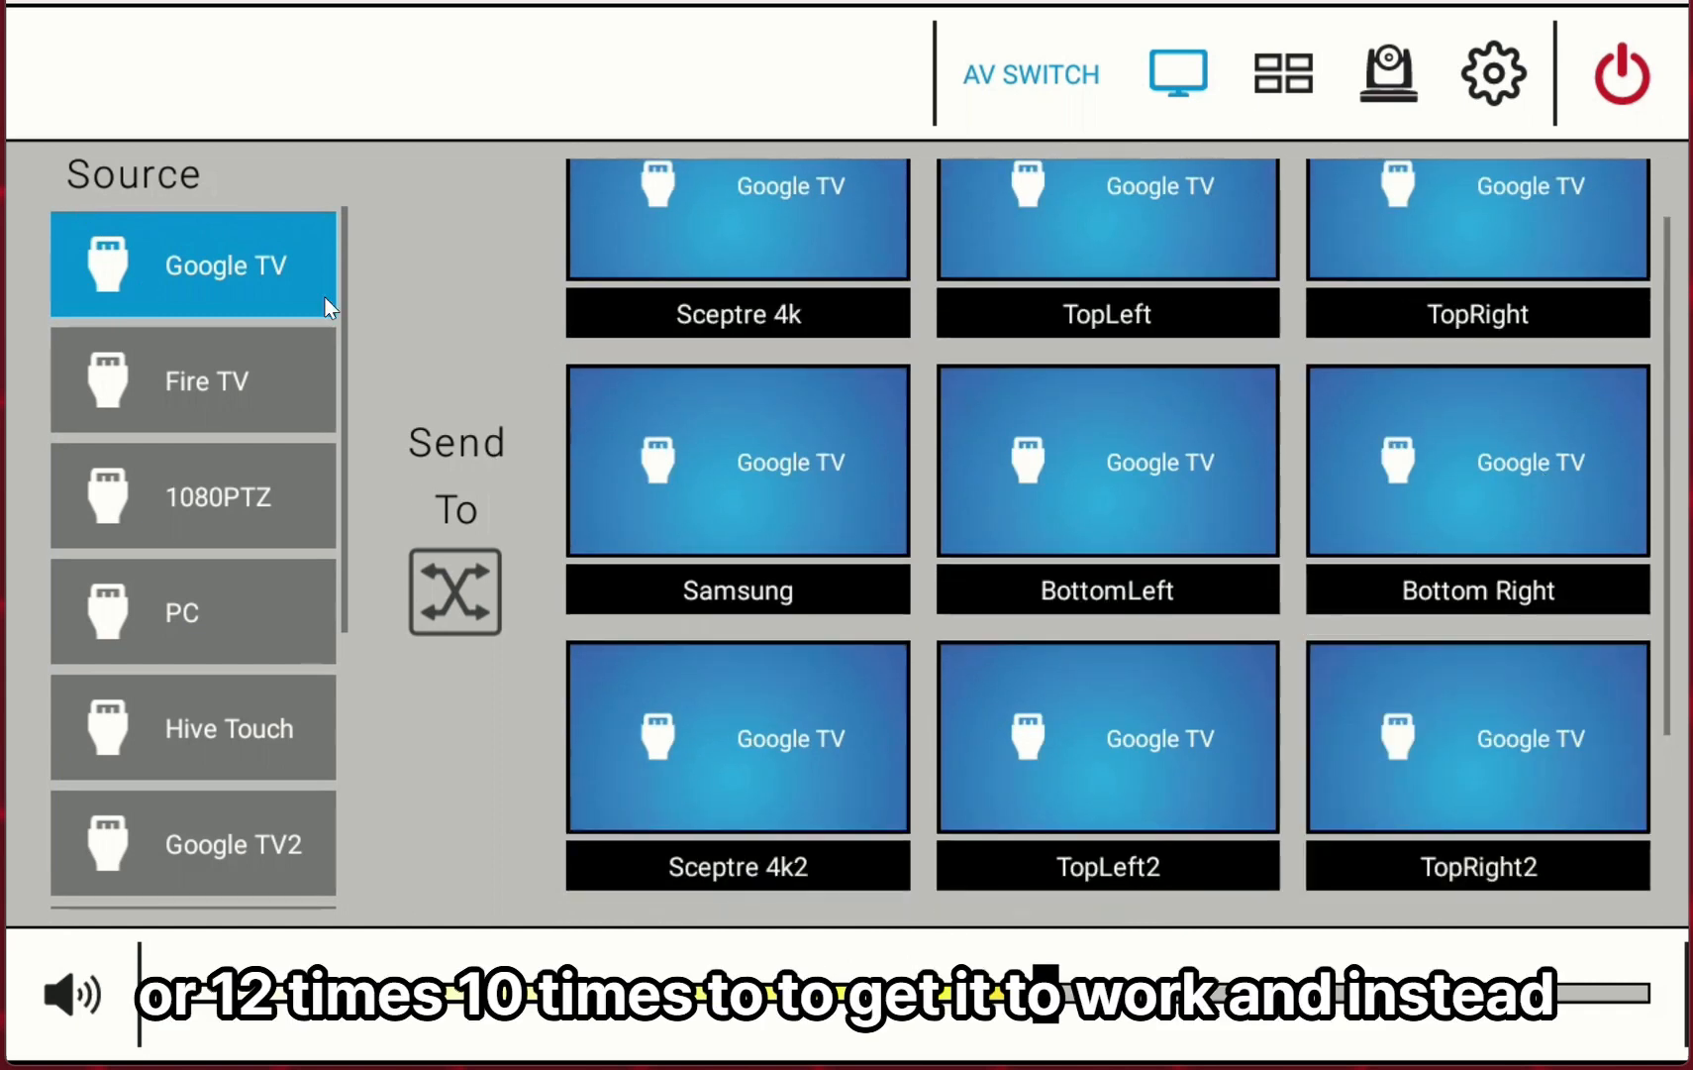
scroll(824, 548, up, 2)
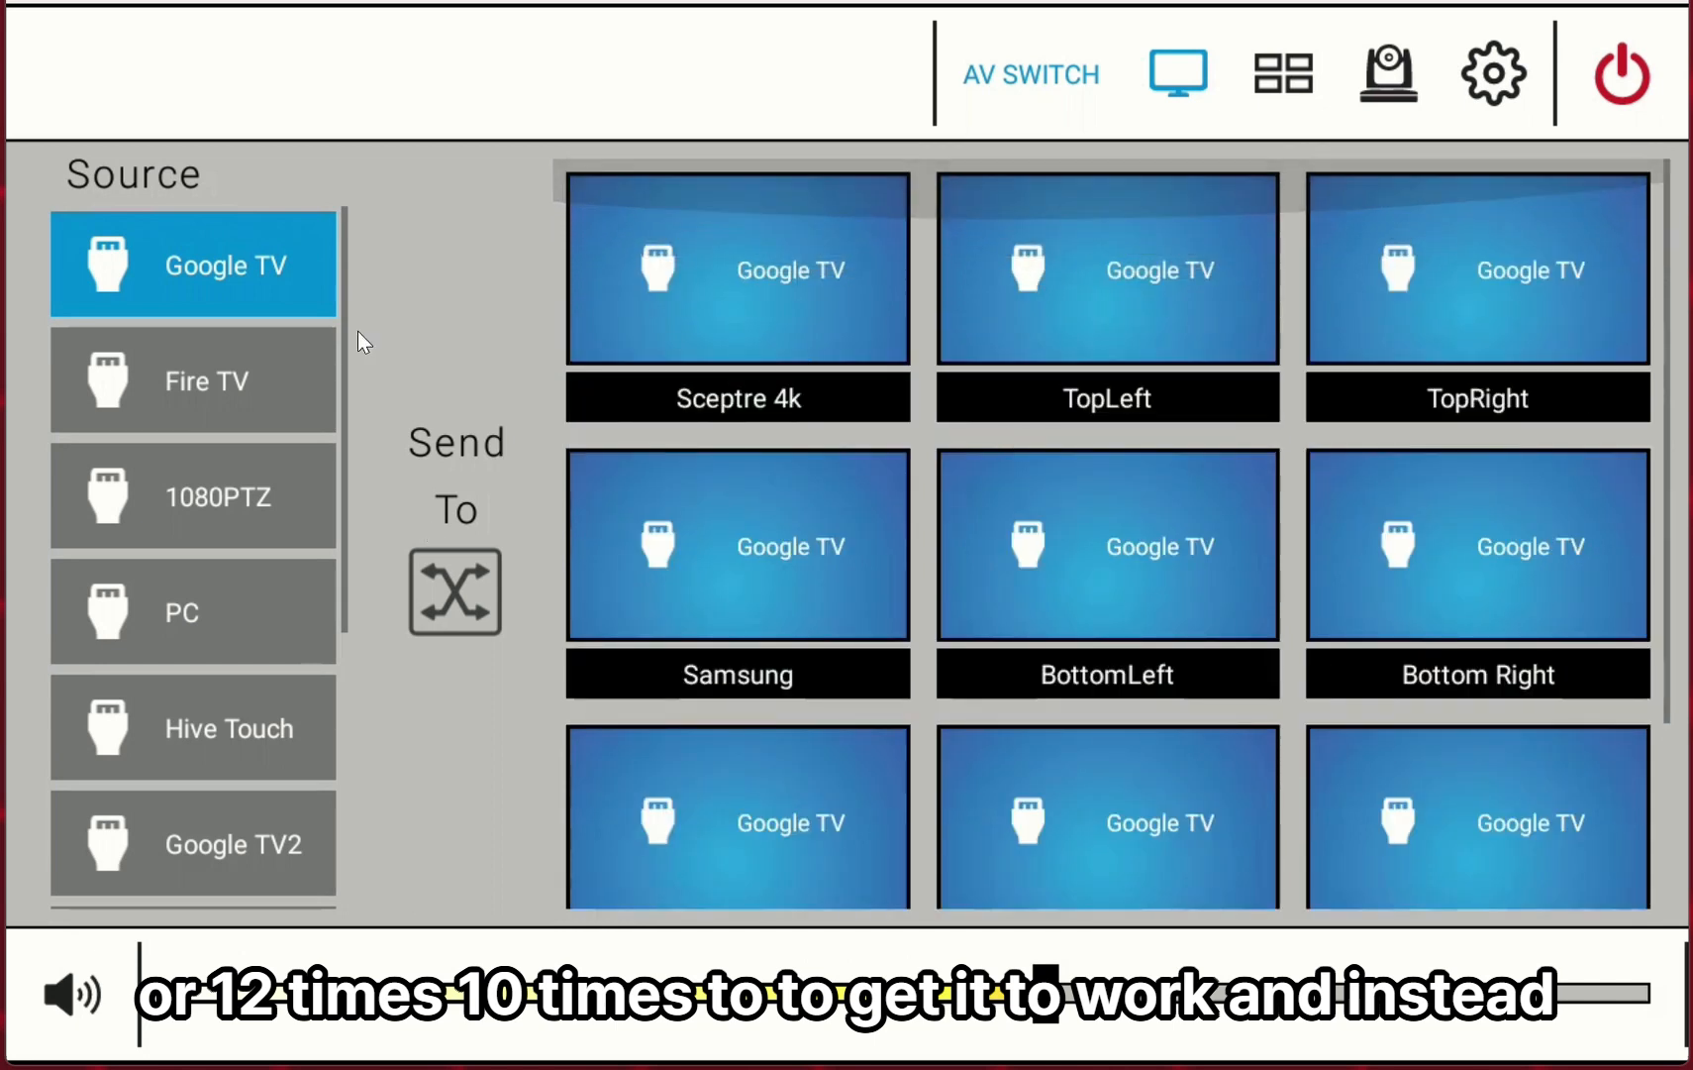
click(207, 406)
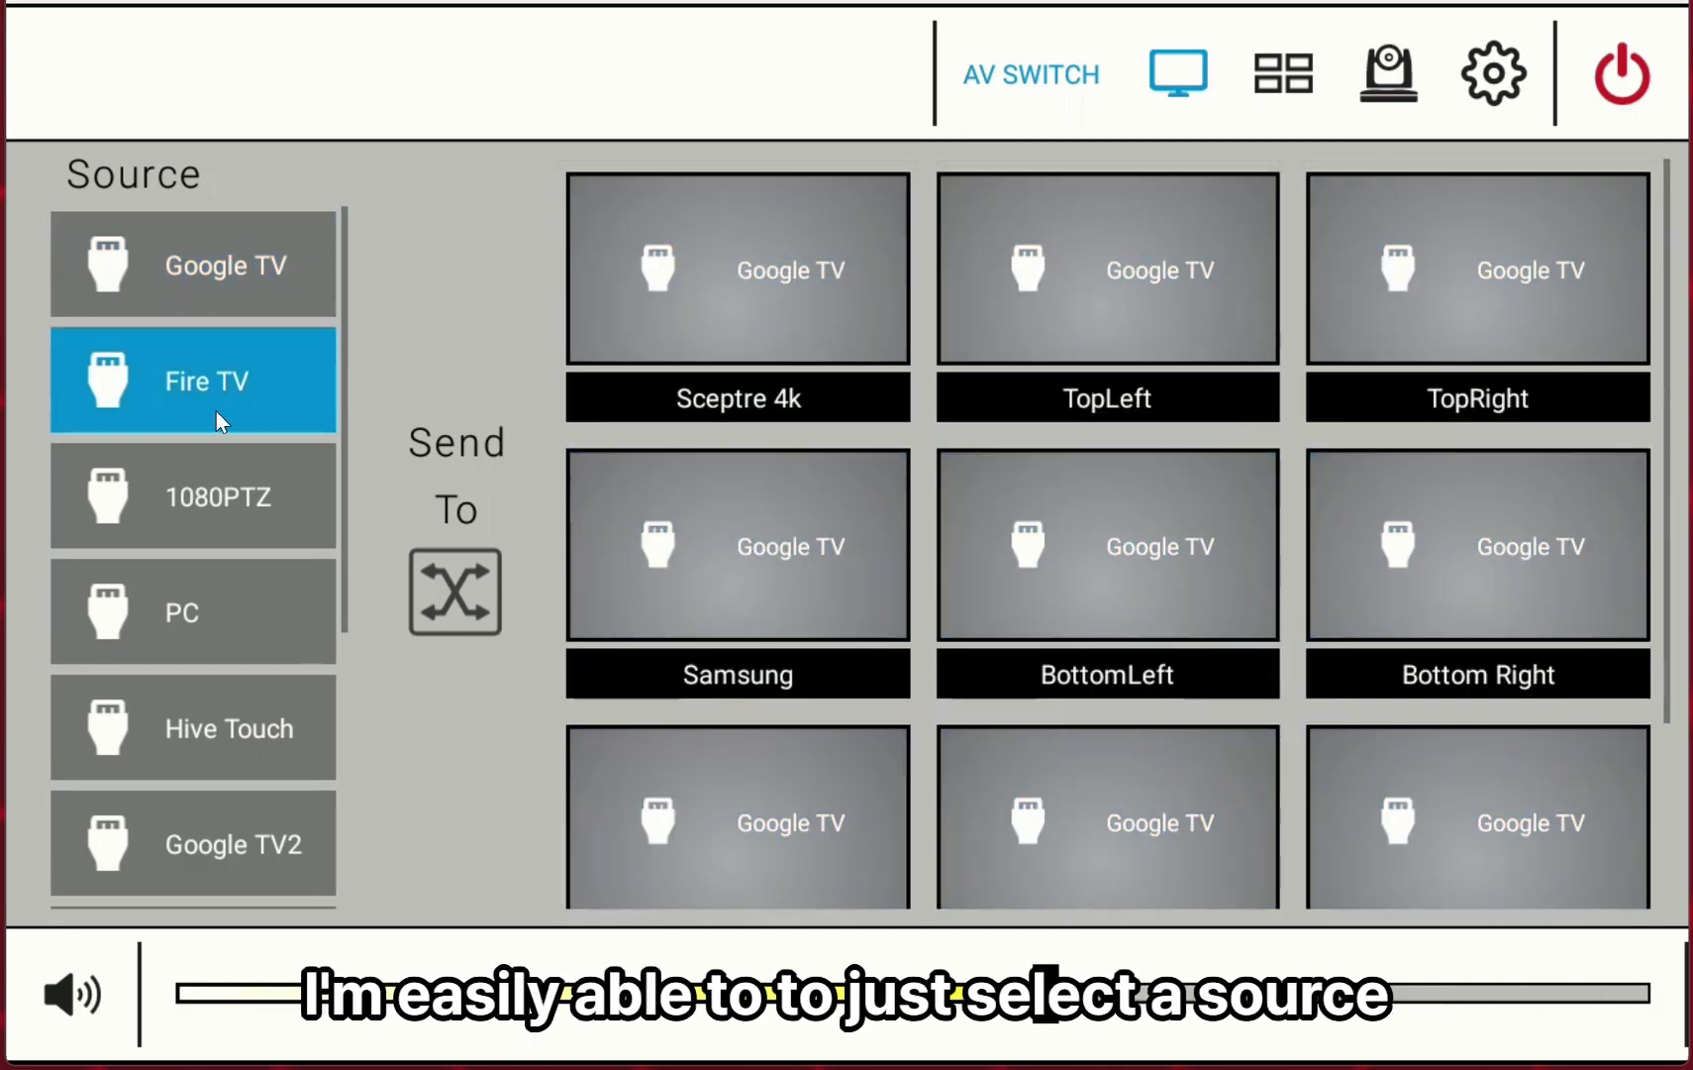
click(1140, 283)
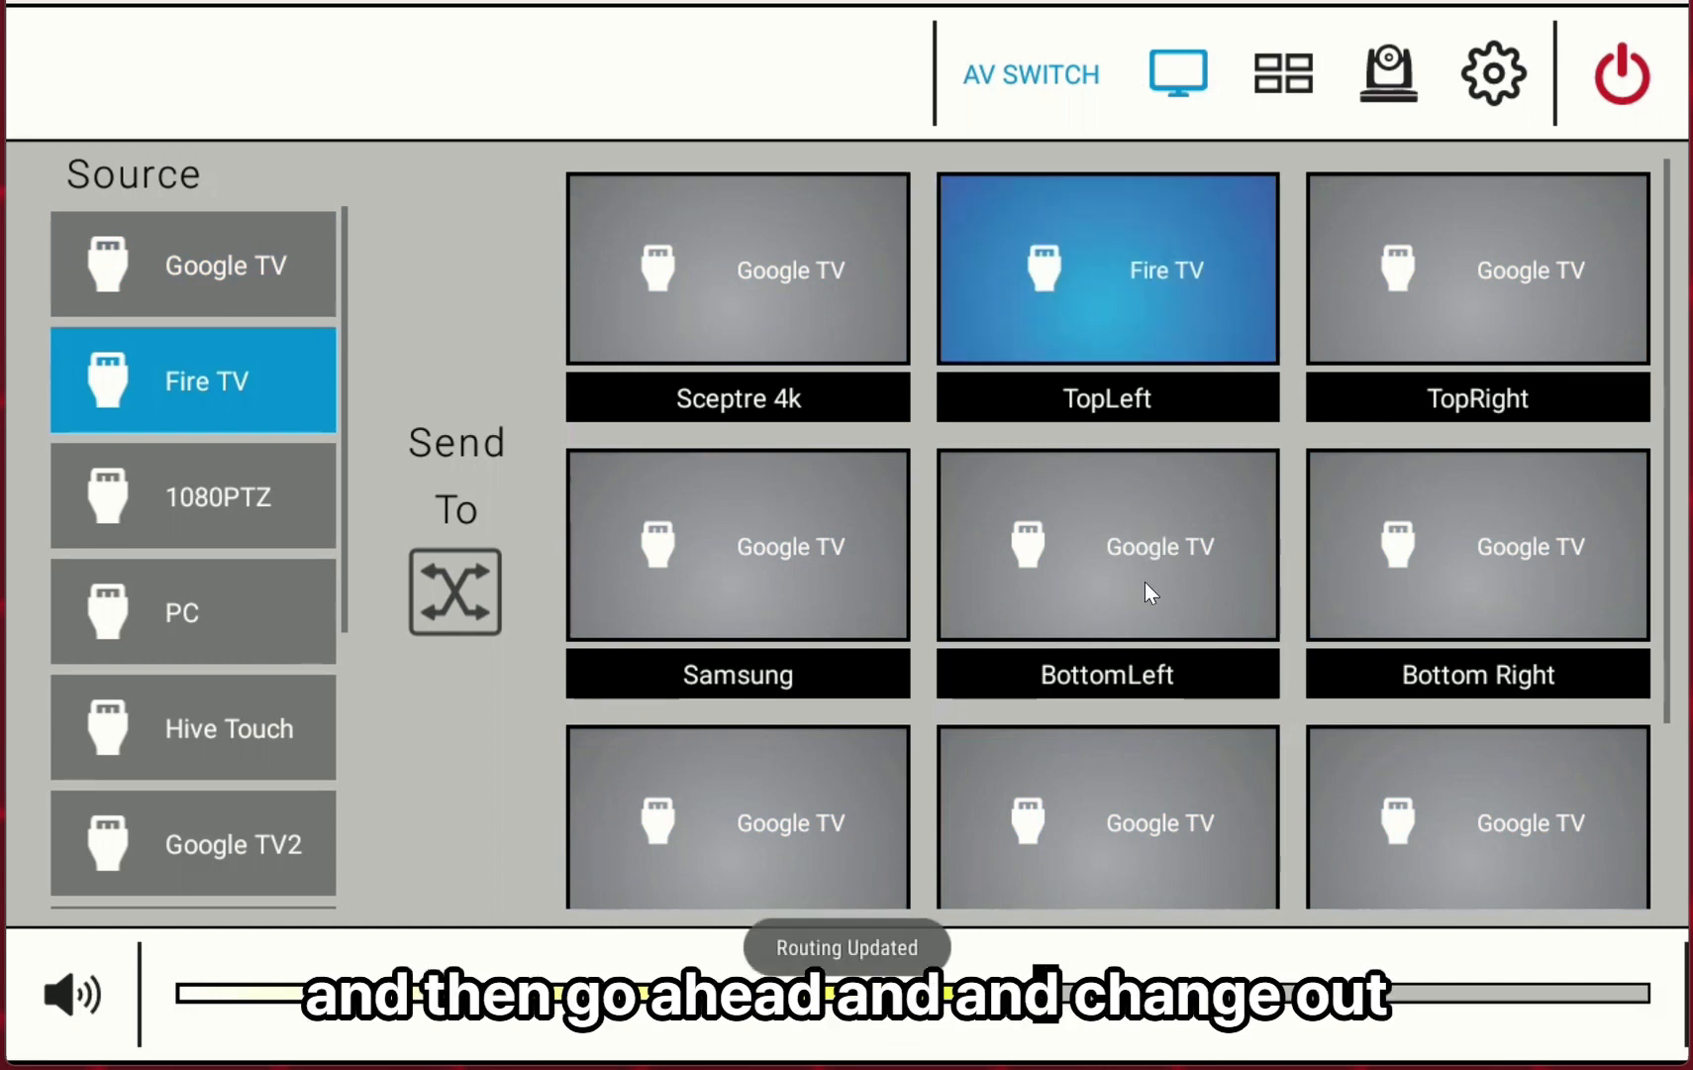
click(1145, 580)
click(1528, 277)
click(1538, 572)
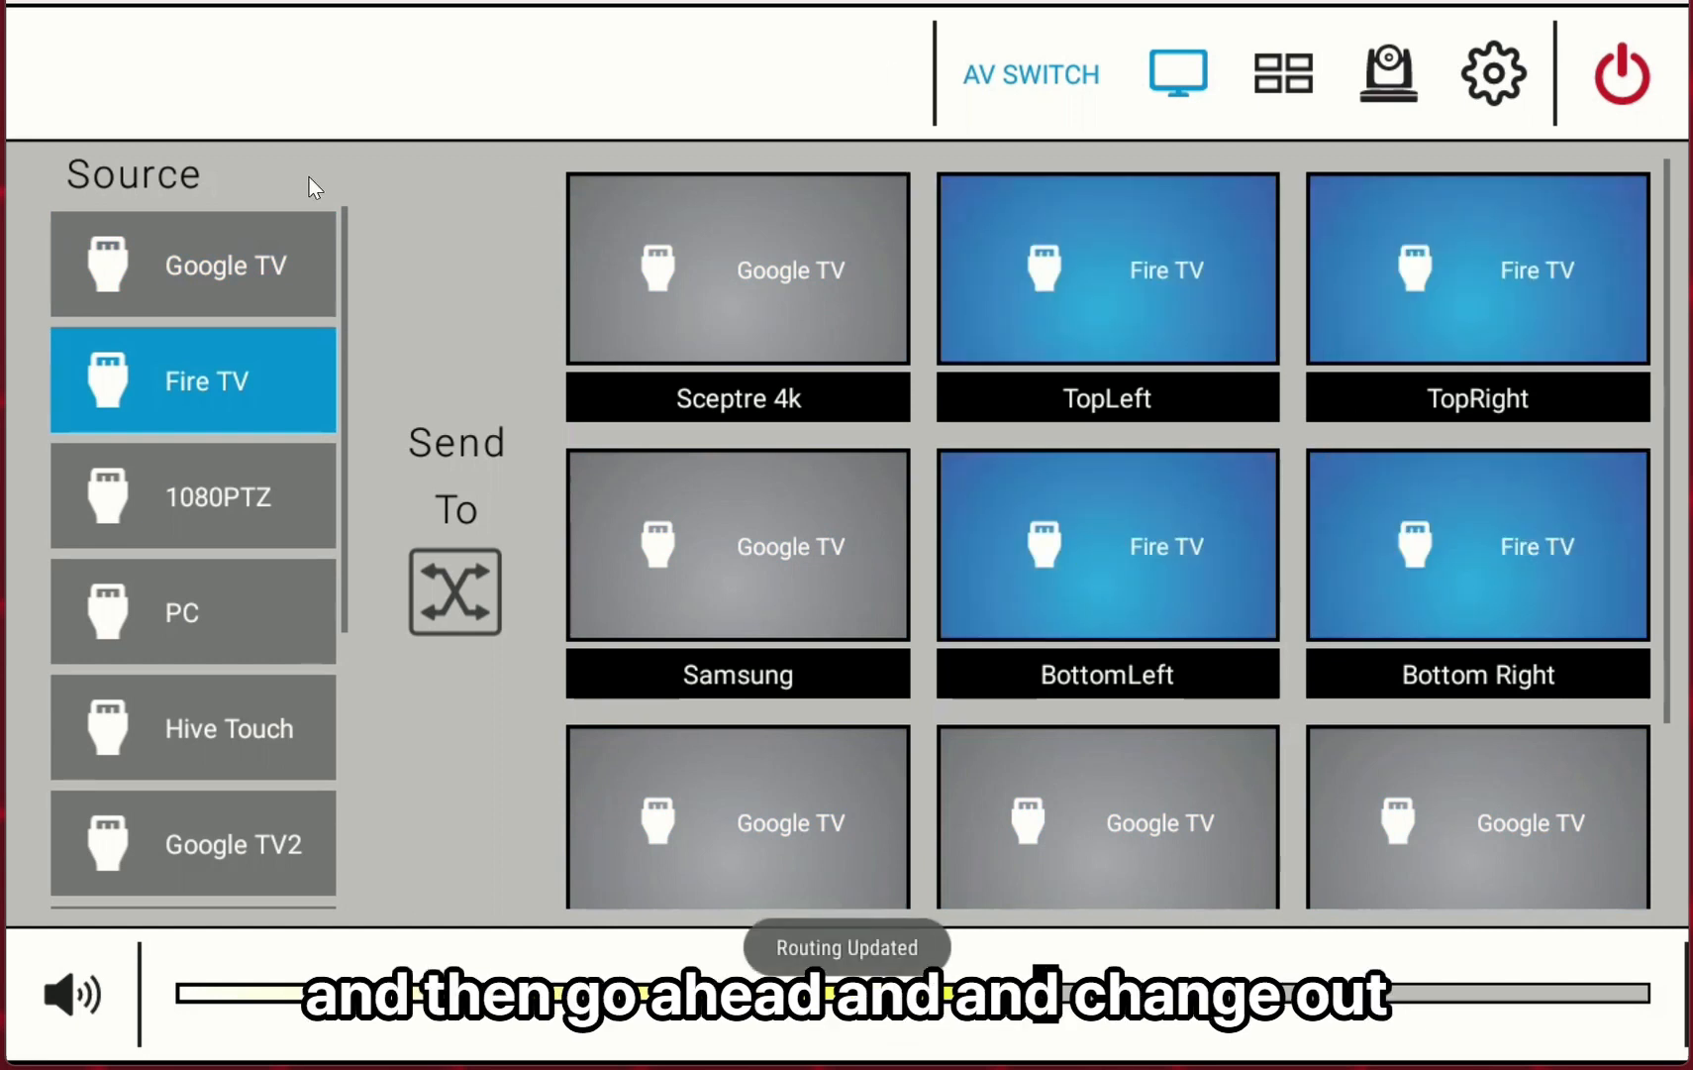
Reselect Google TV, then open Settings and restore the database from the backup.
click(227, 280)
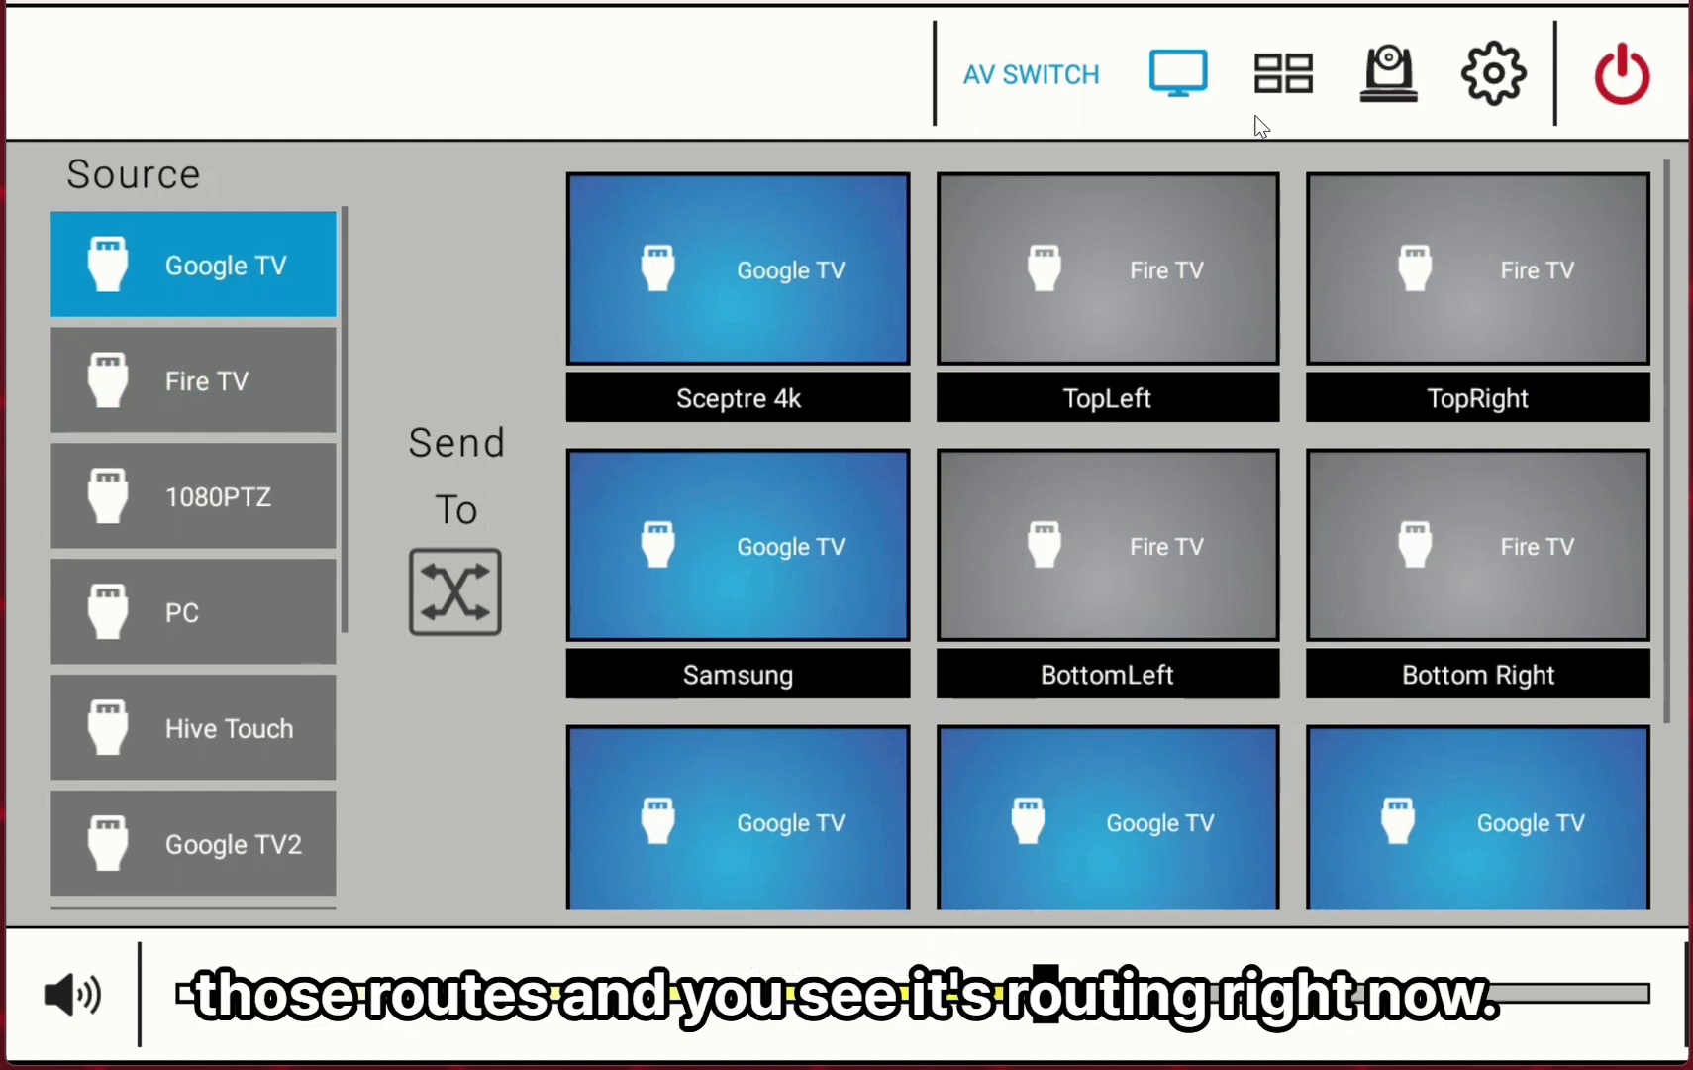
click(1491, 99)
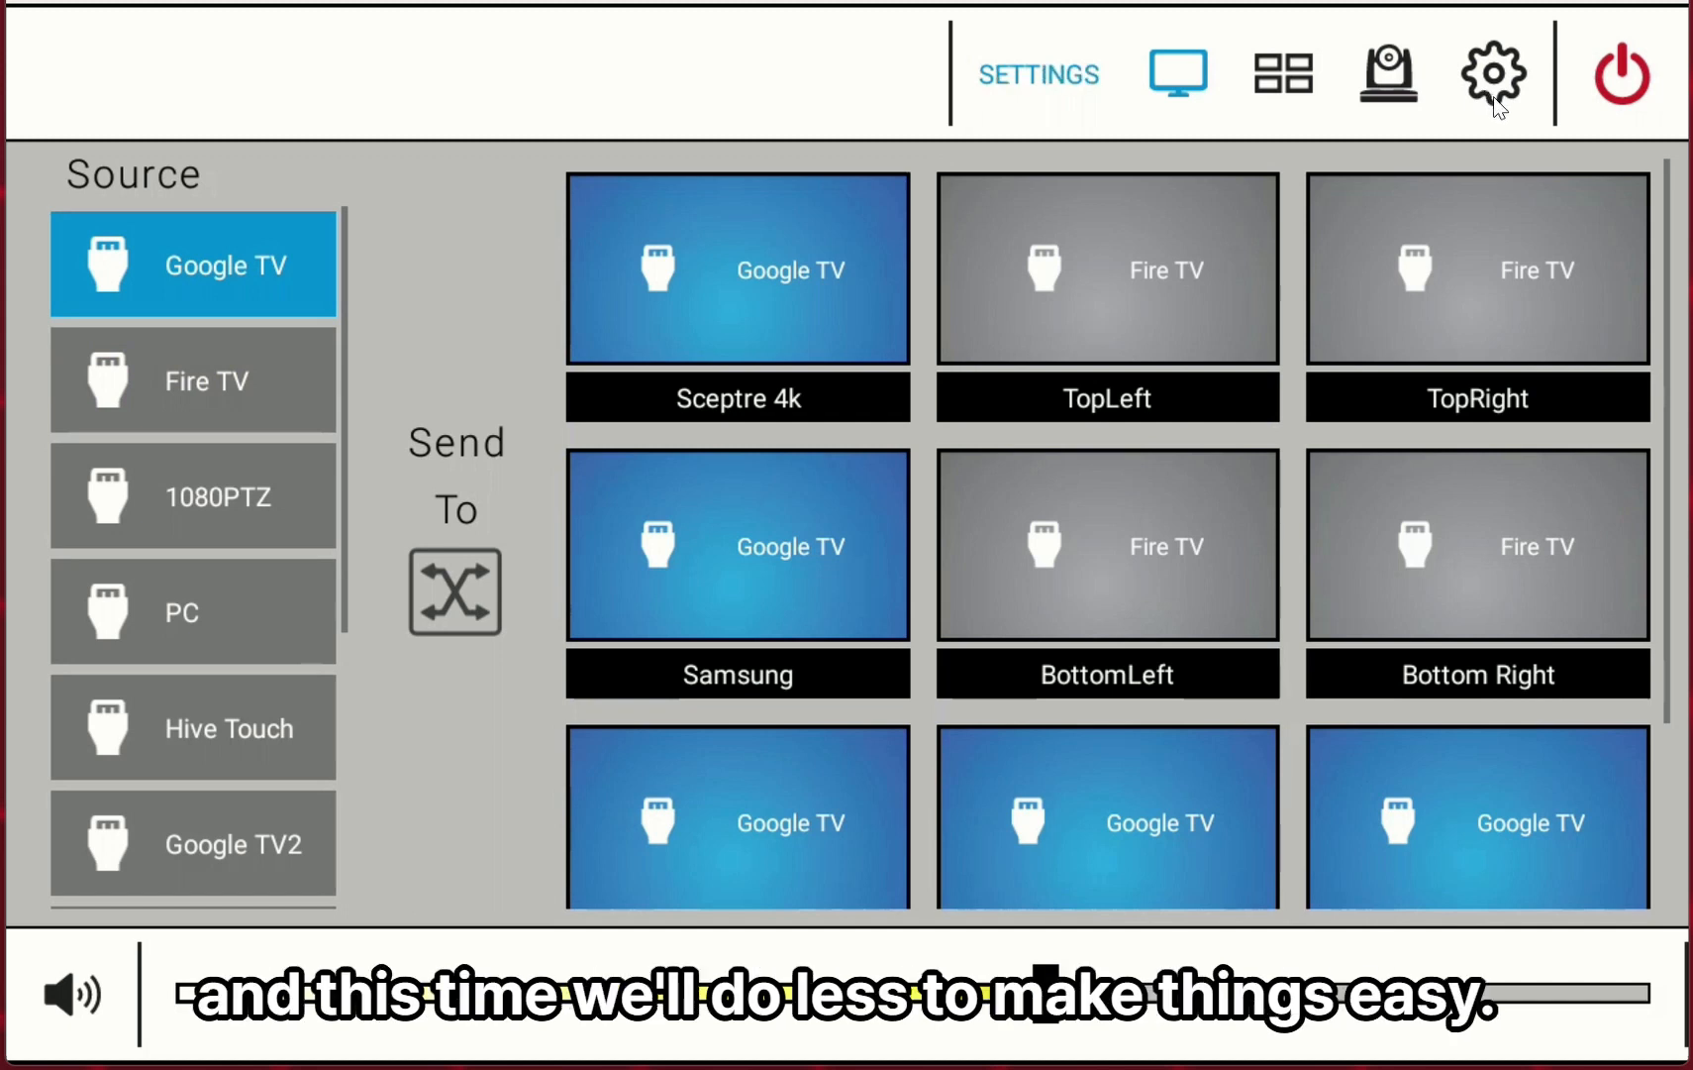
click(148, 869)
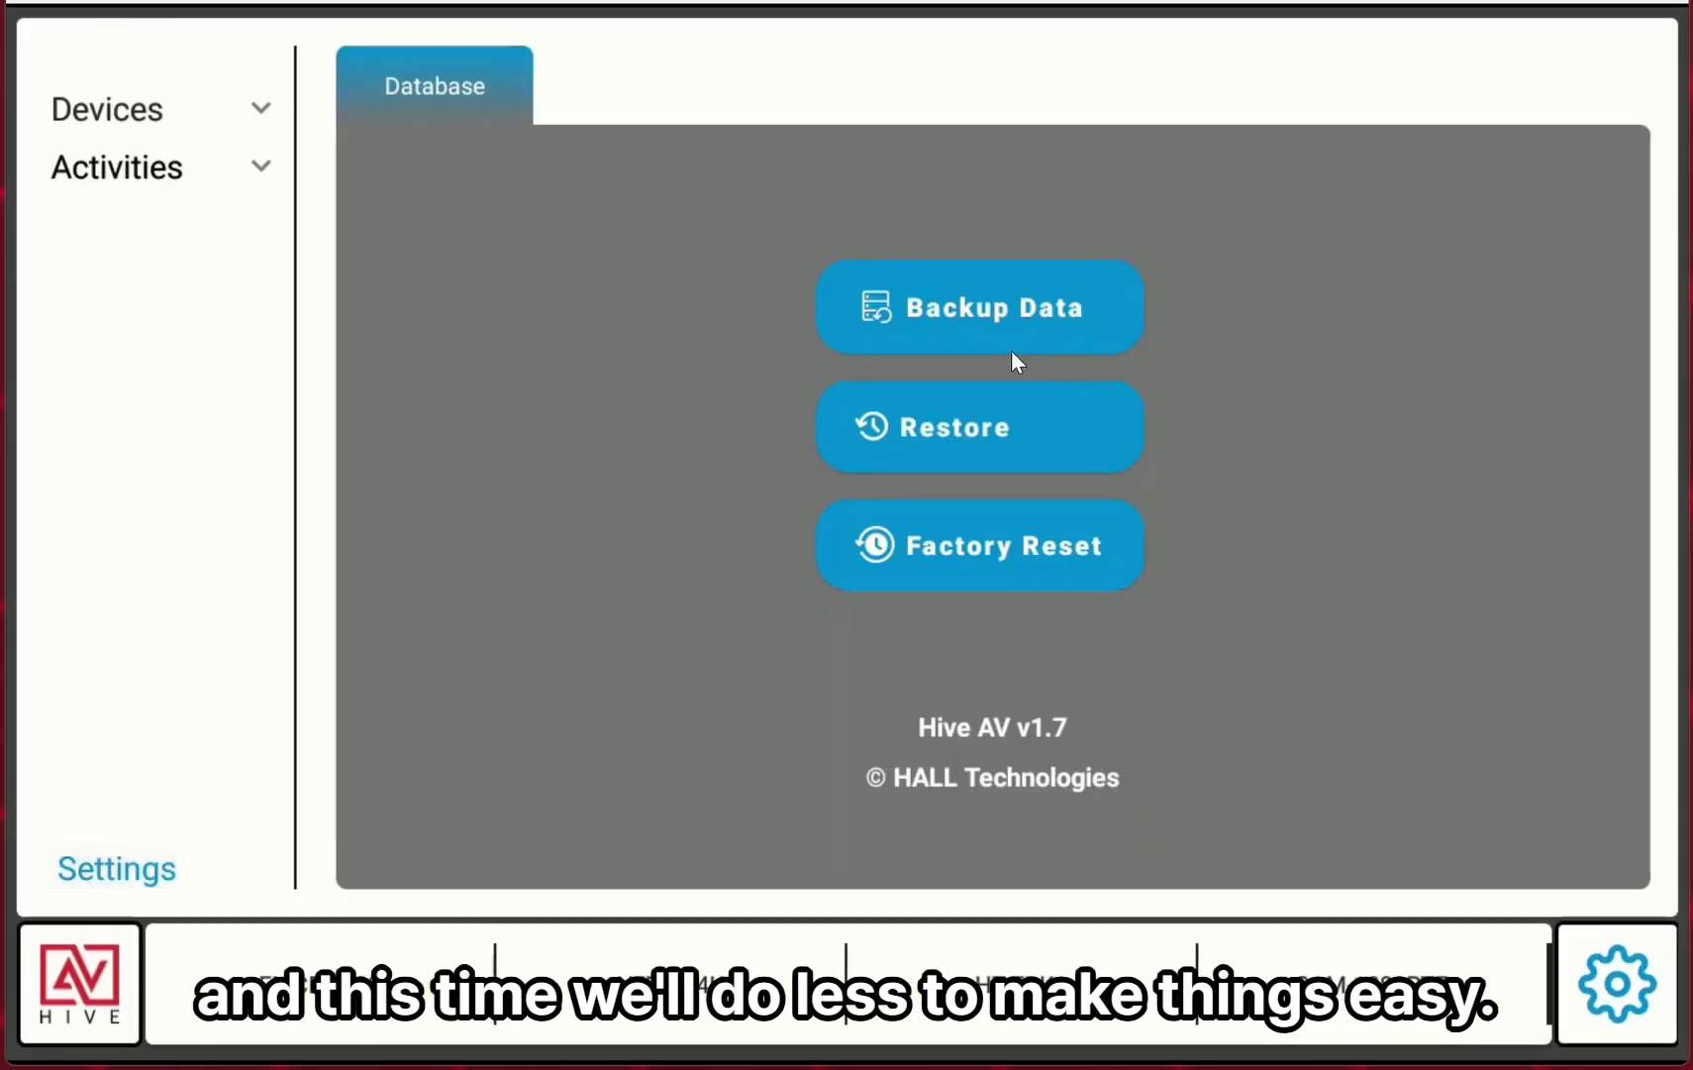
click(1020, 453)
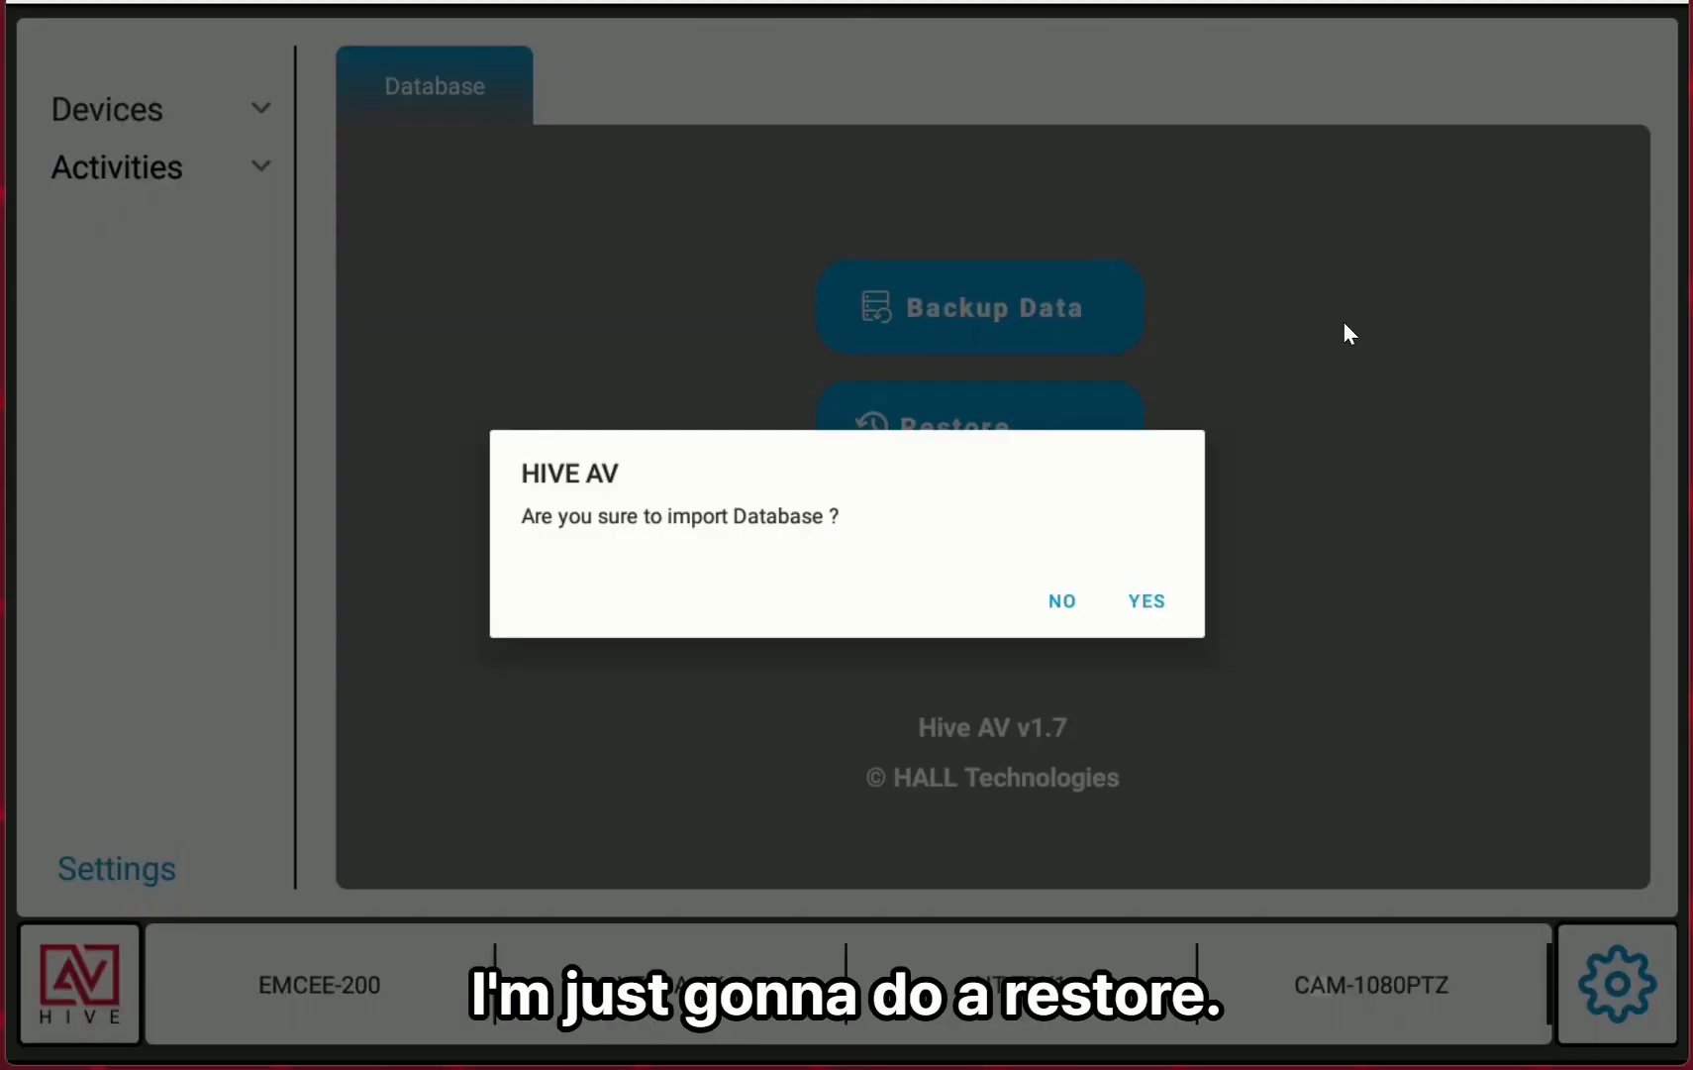
click(1166, 594)
Open the Versa-4k device list and delete the Hive Touch encoder.
click(151, 111)
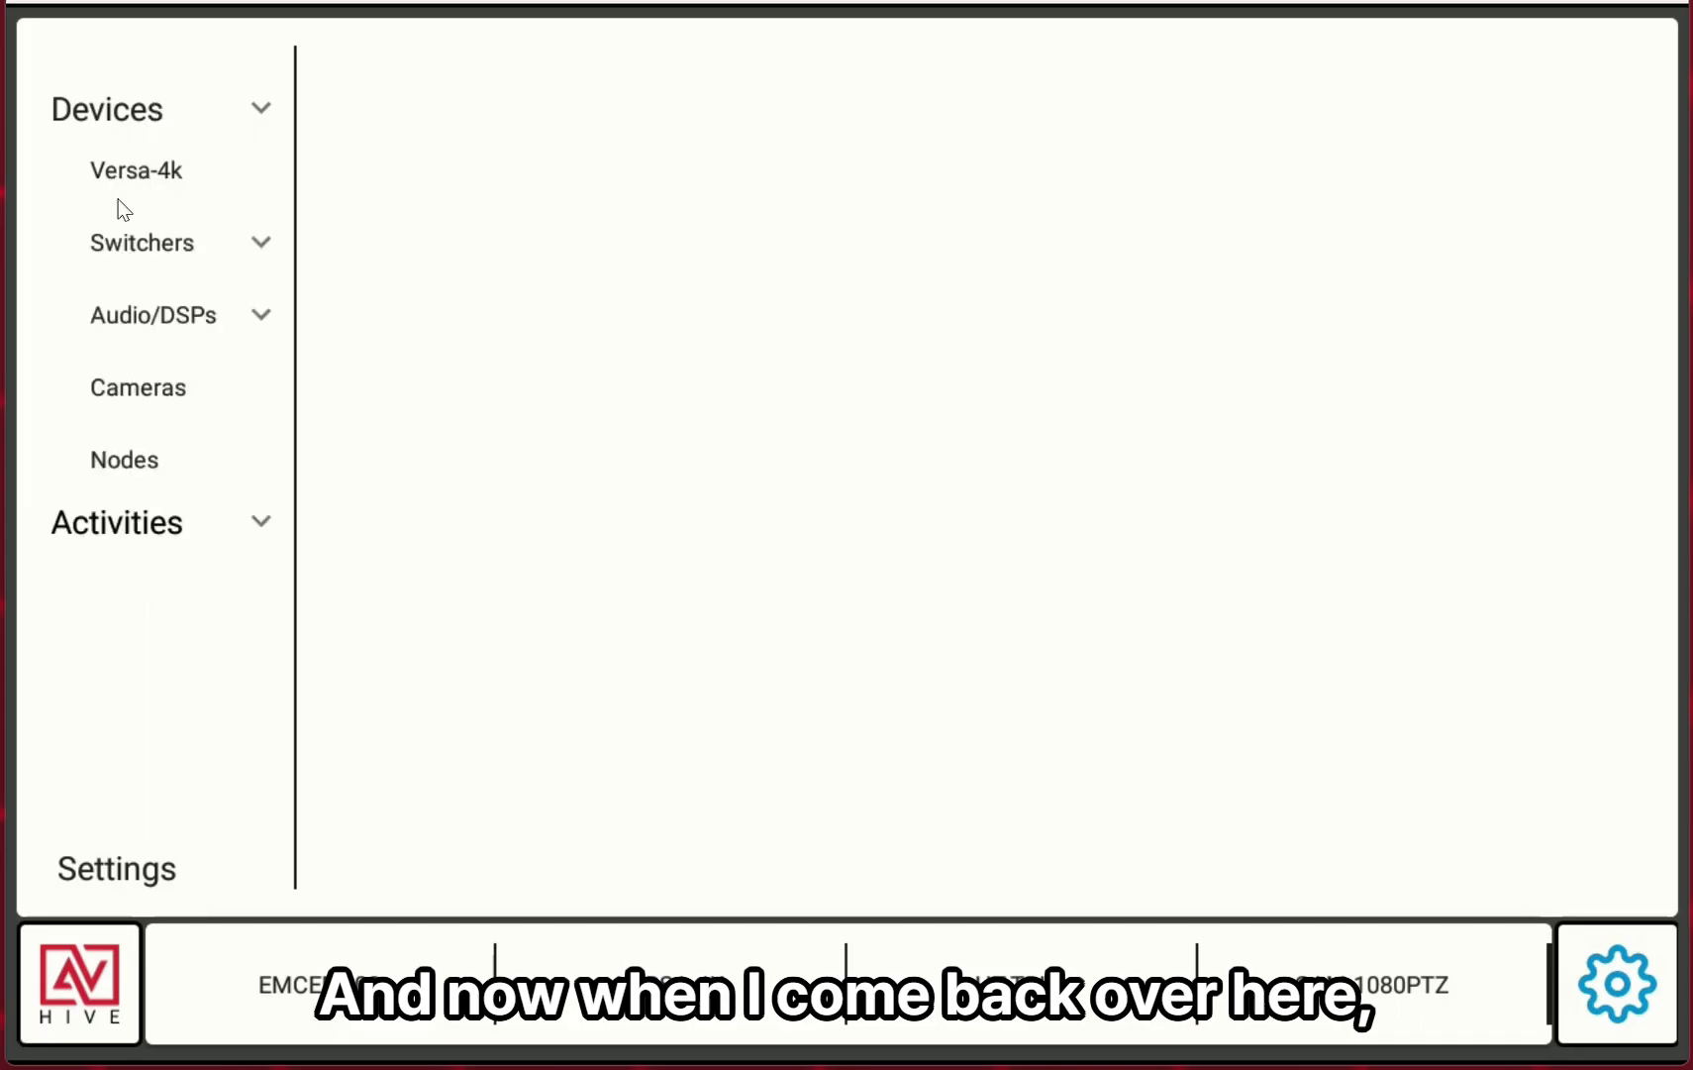
click(163, 170)
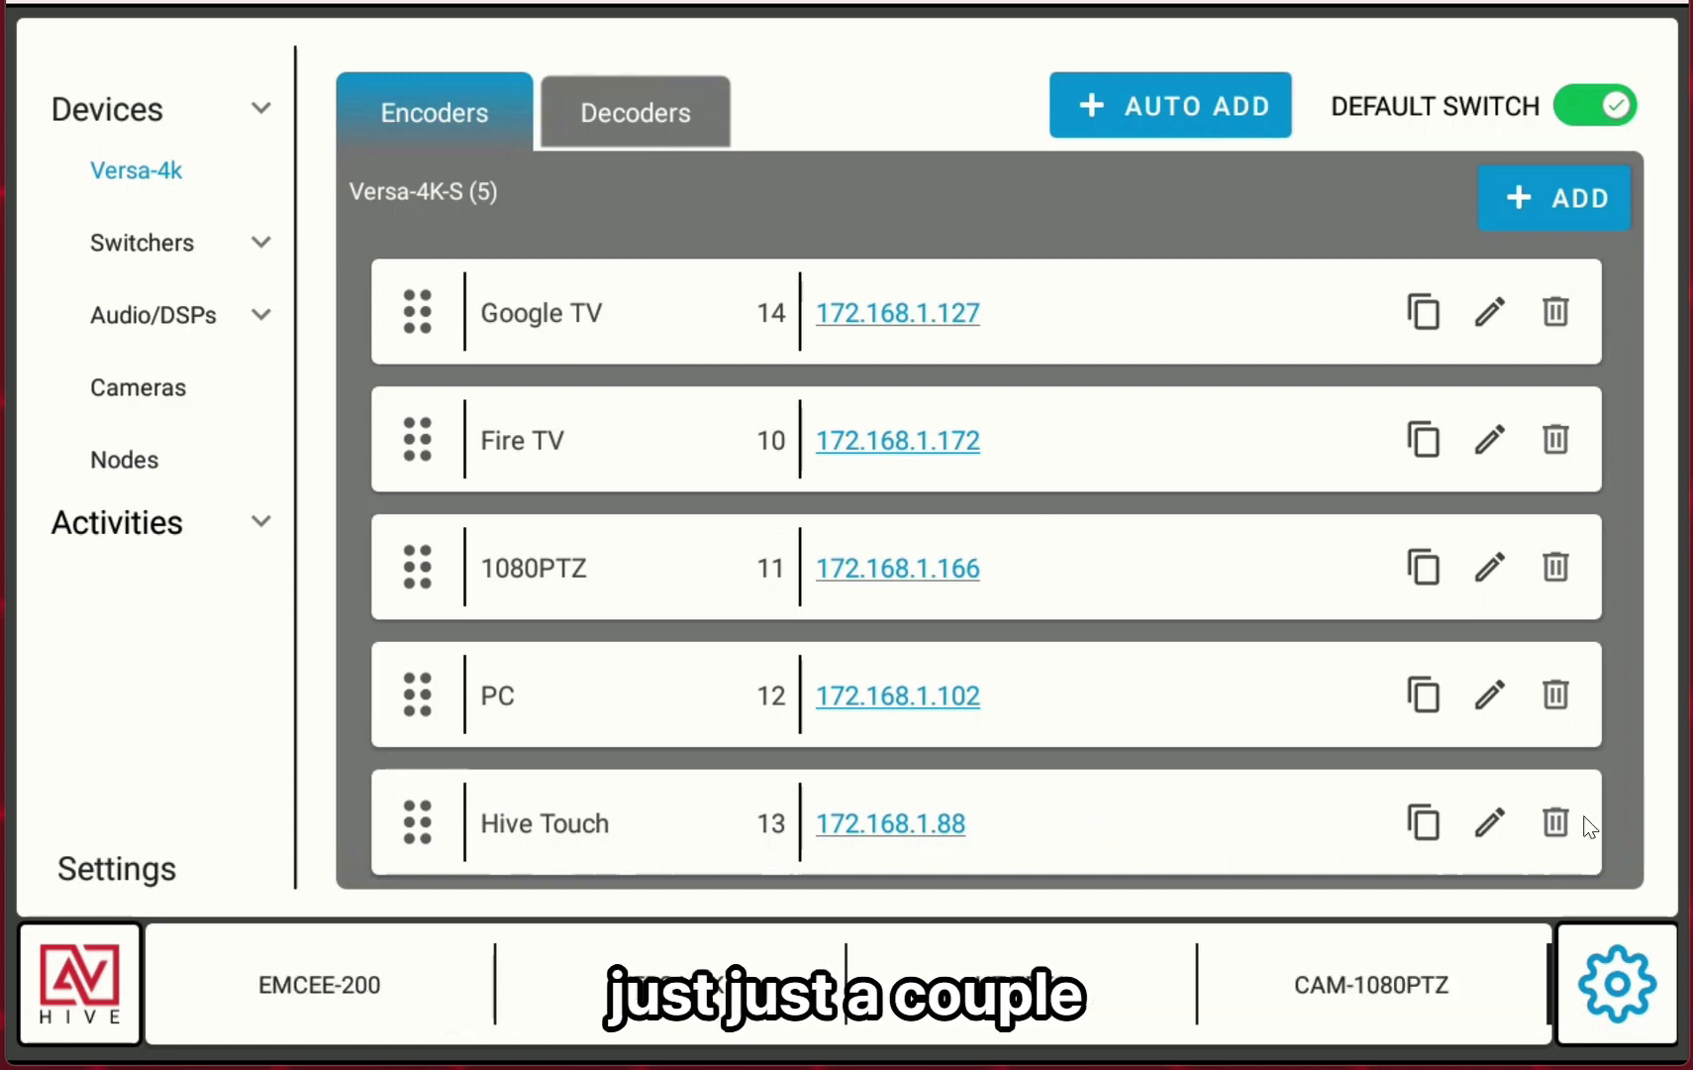
click(1556, 822)
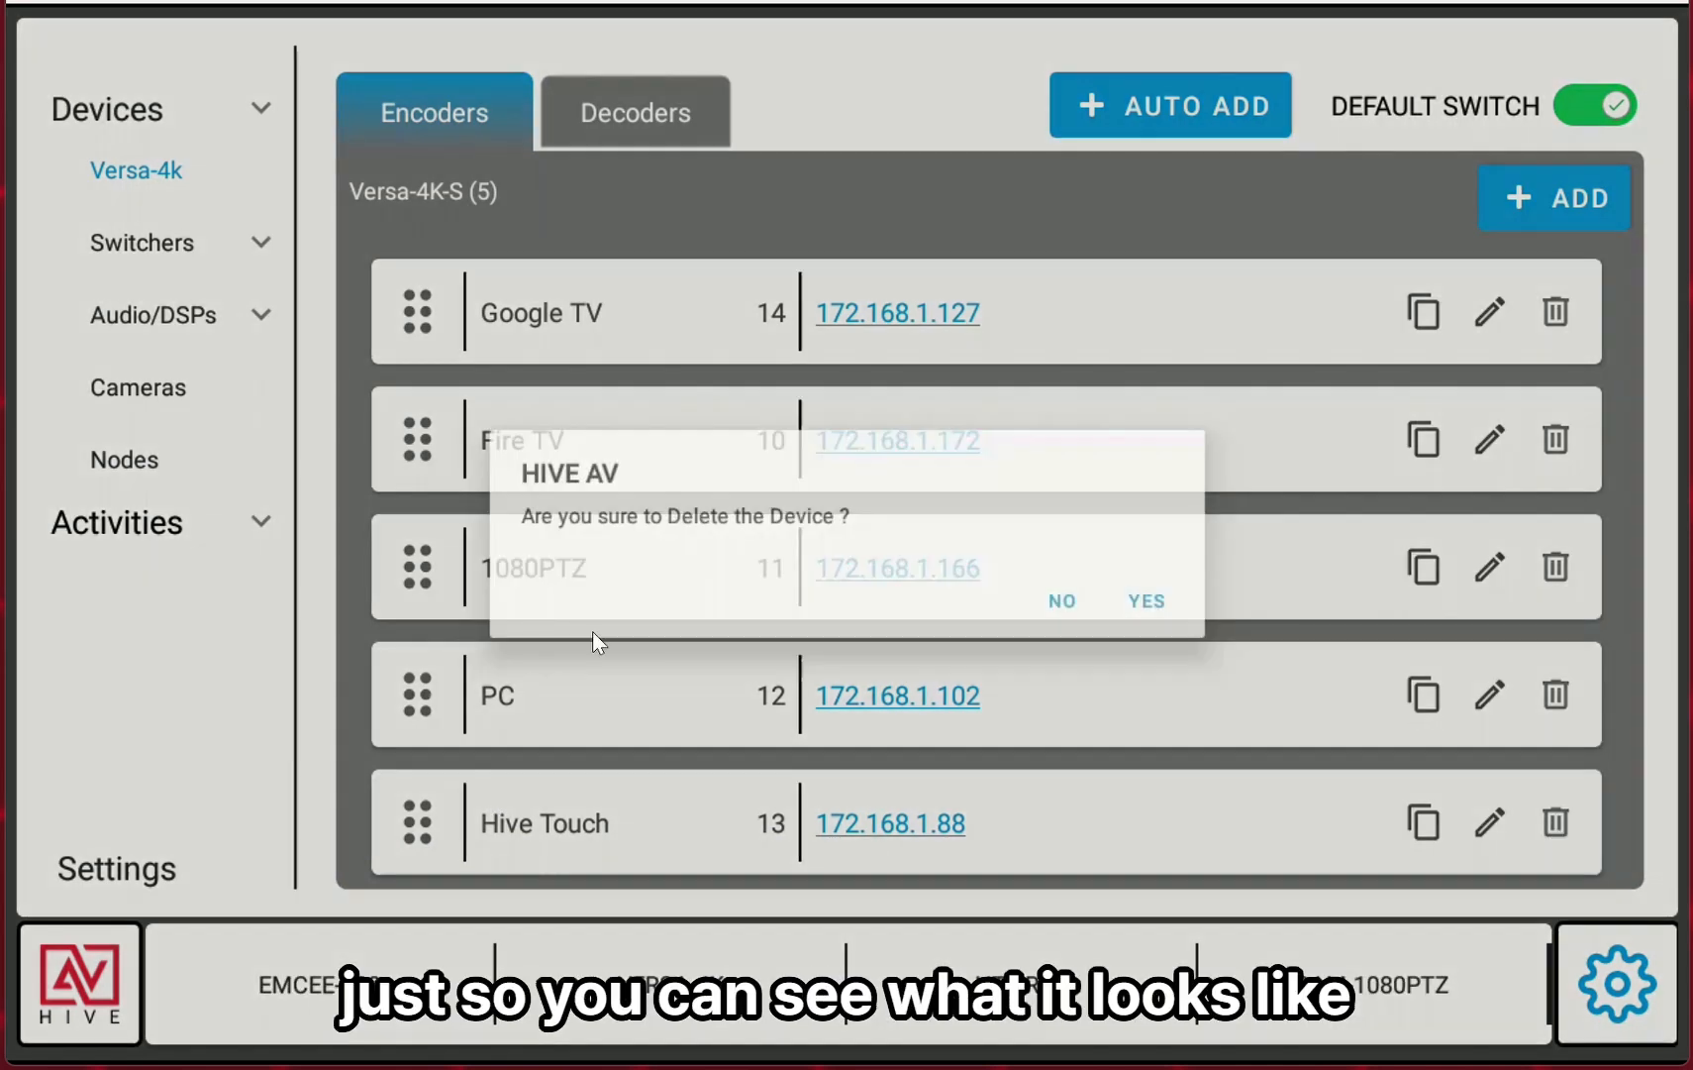
click(1141, 601)
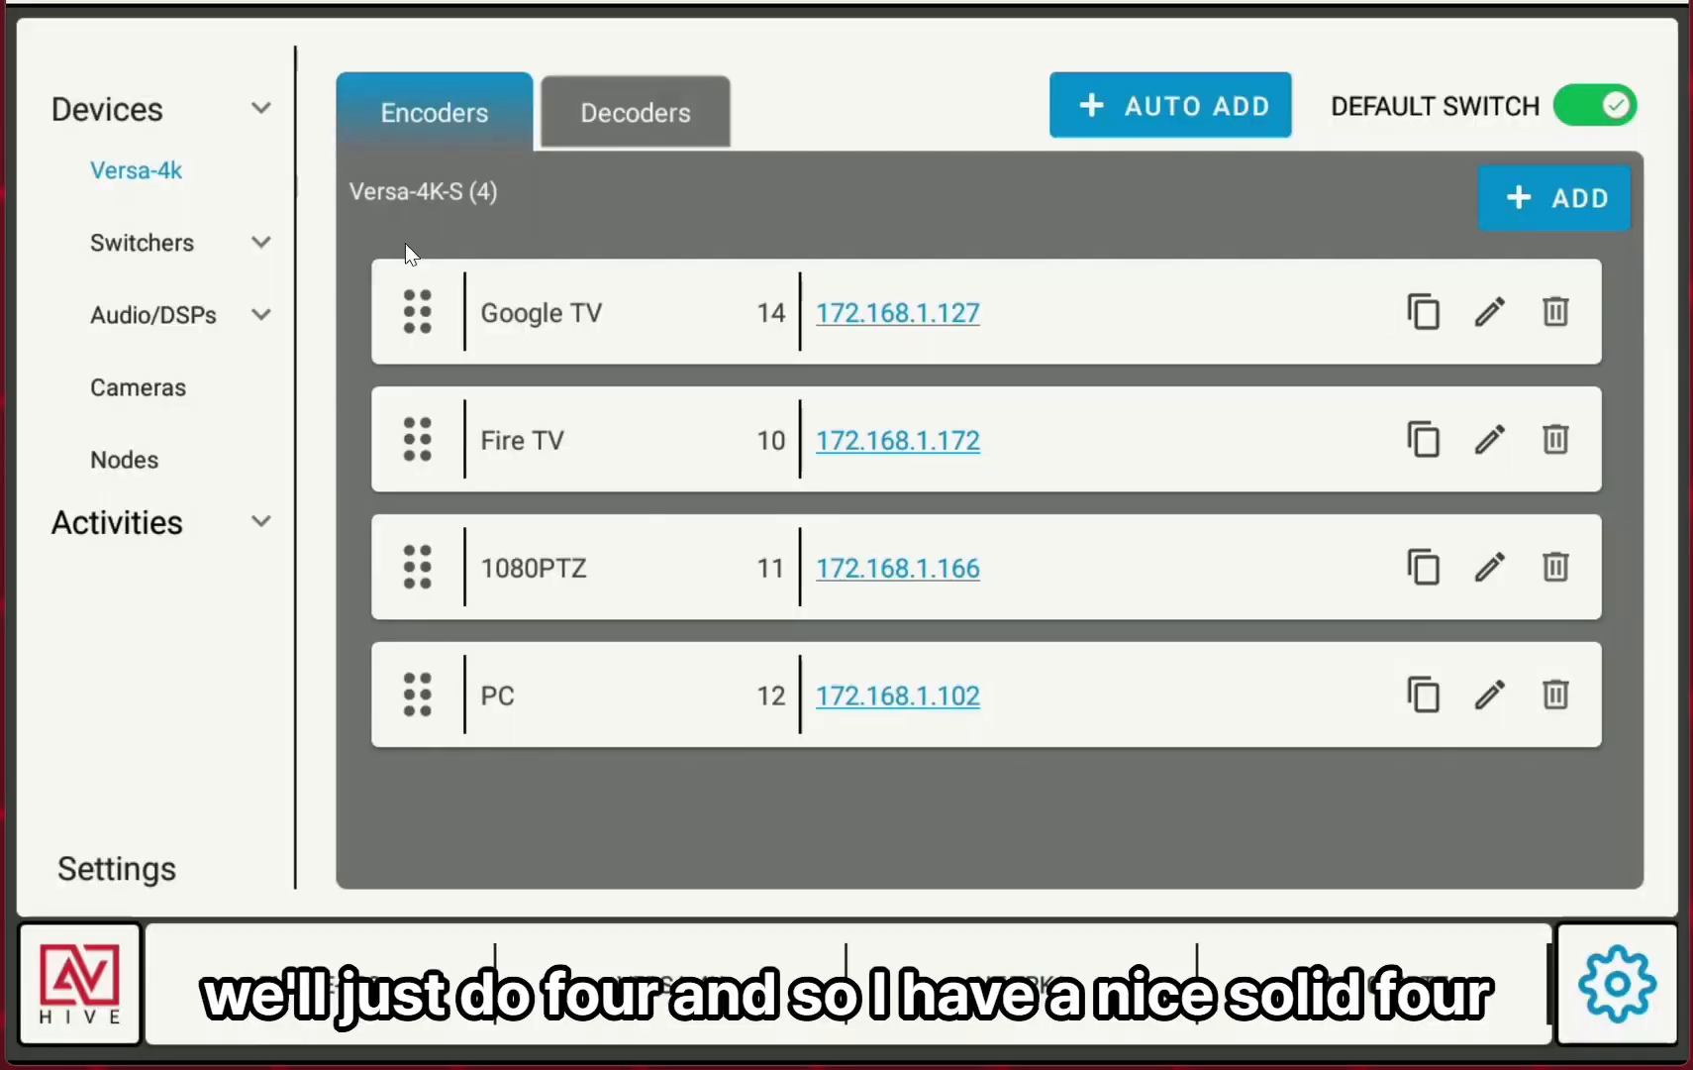
Open the Versa-4k decoders list and delete the Bottom Right and BottomLeft decoders.
click(638, 121)
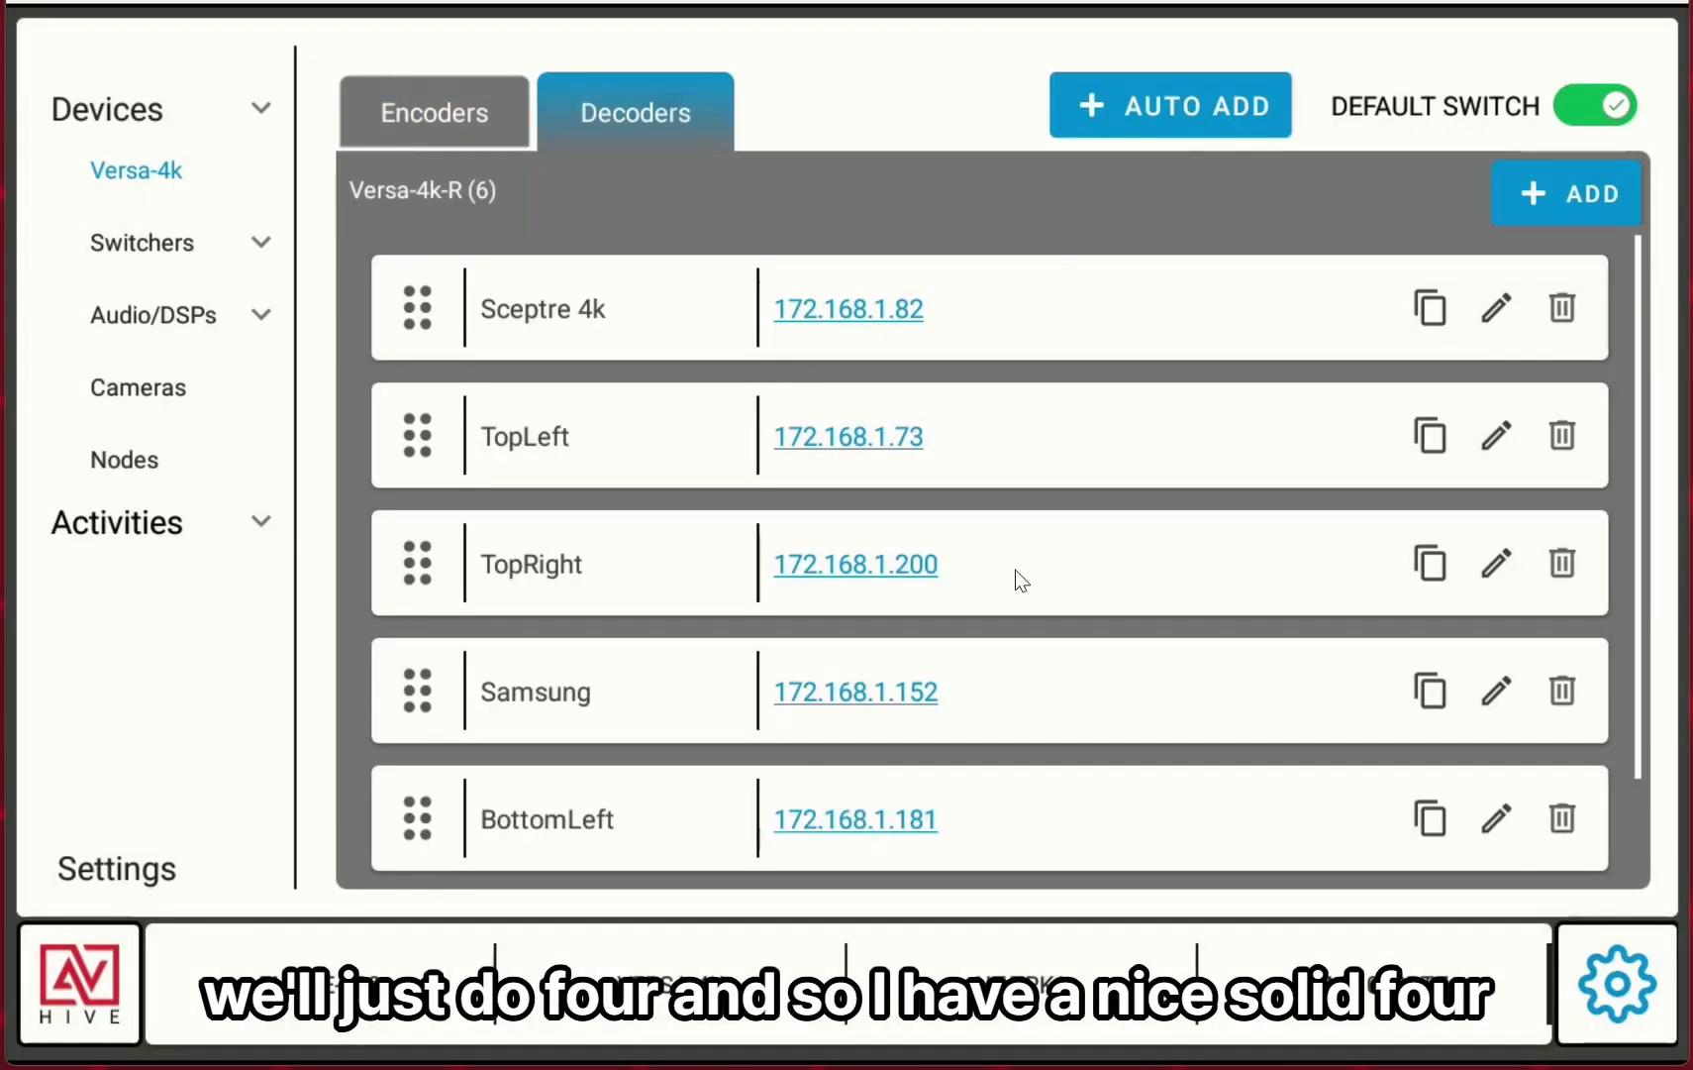
scroll(1013, 578, down, 2)
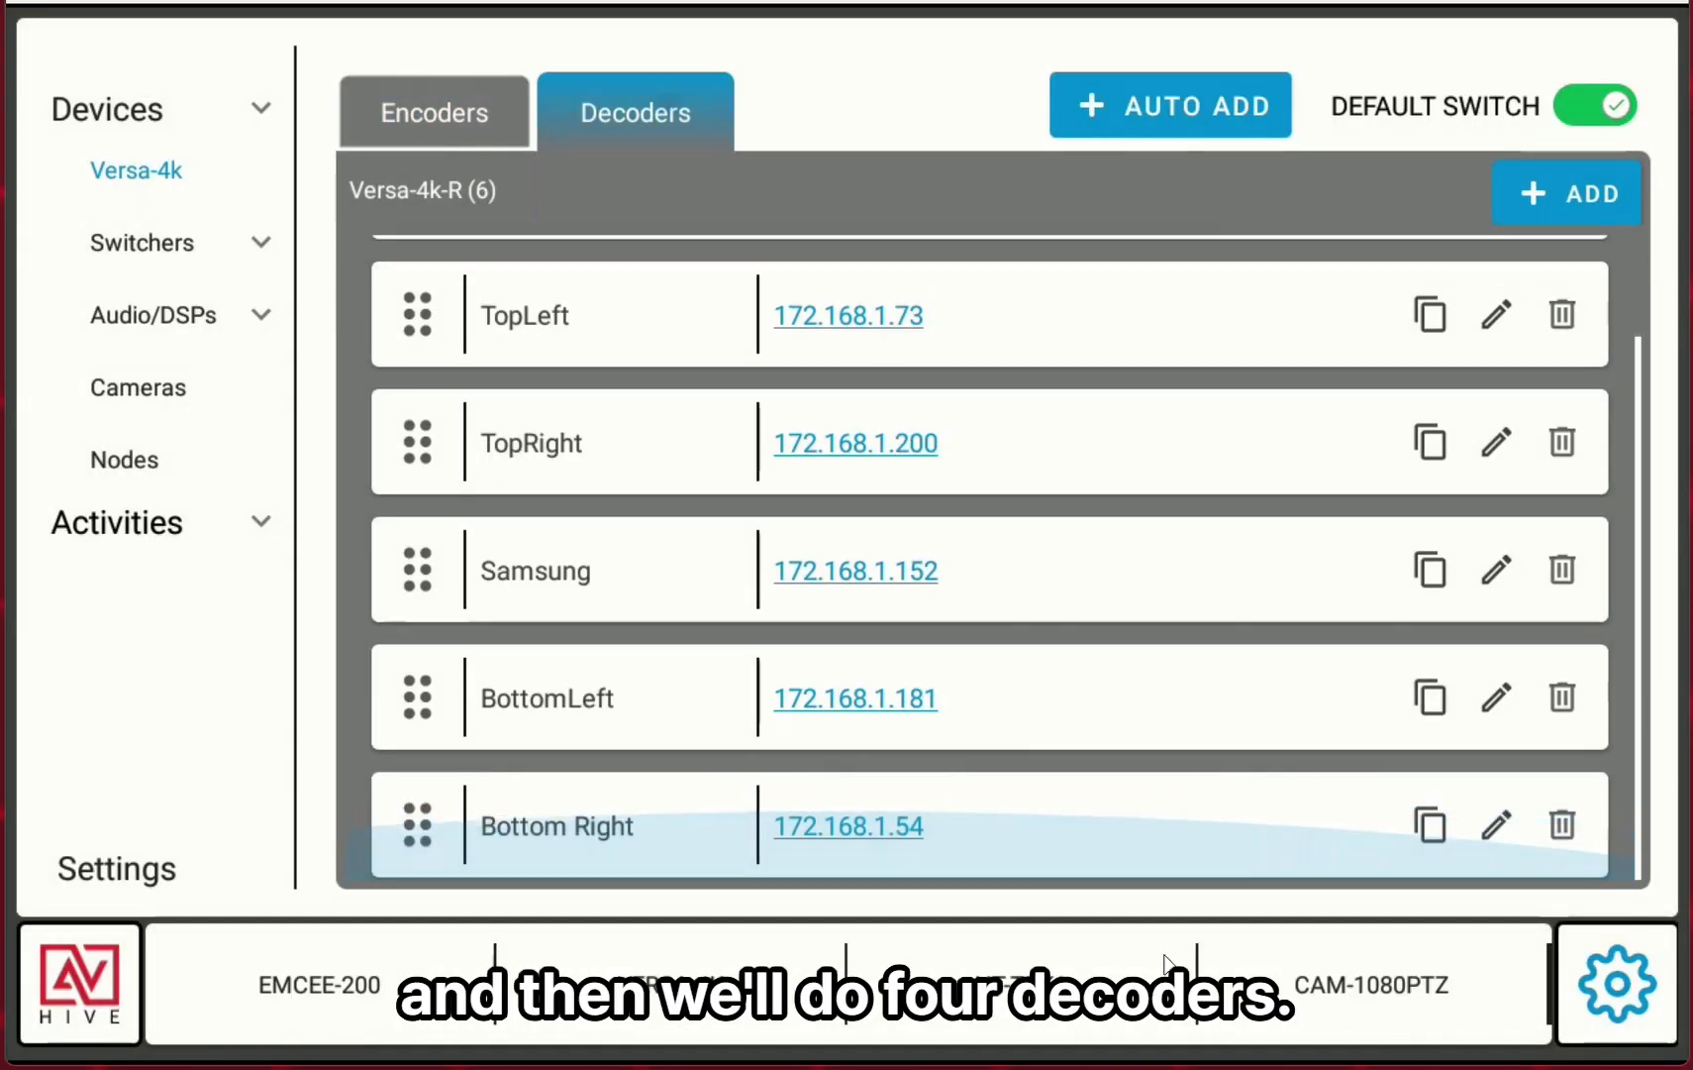
click(1564, 830)
click(1184, 600)
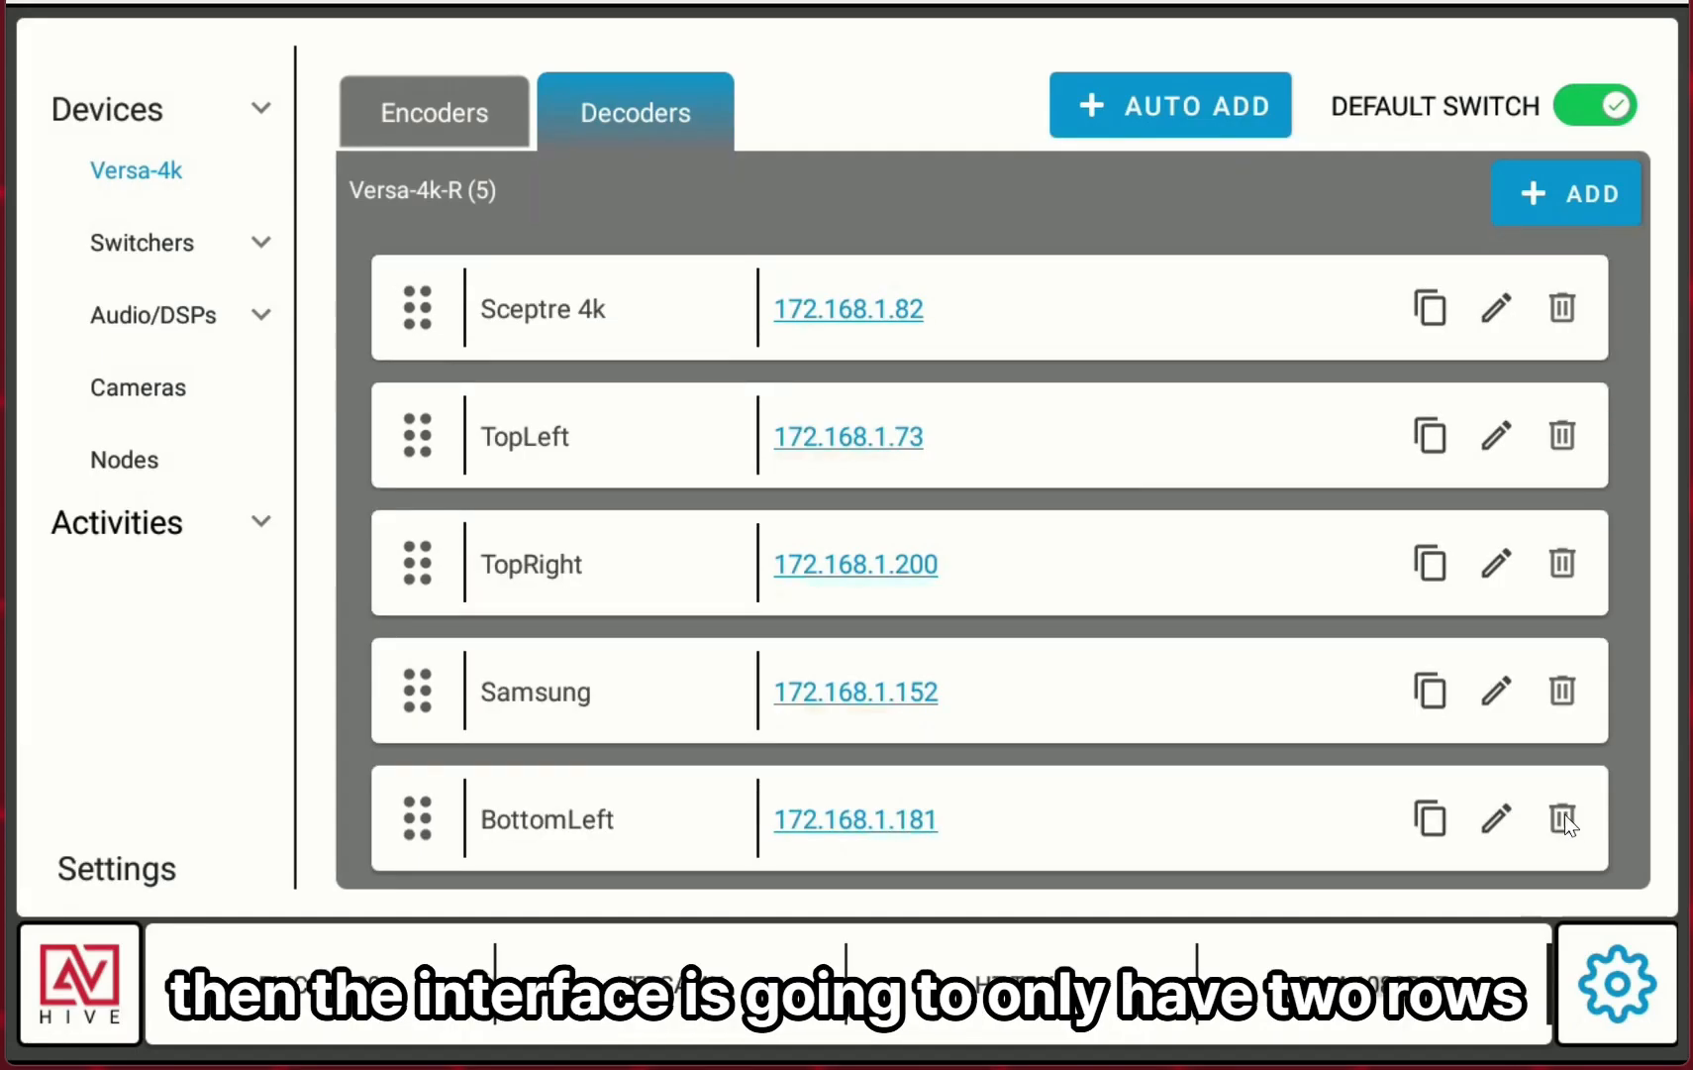
click(1562, 816)
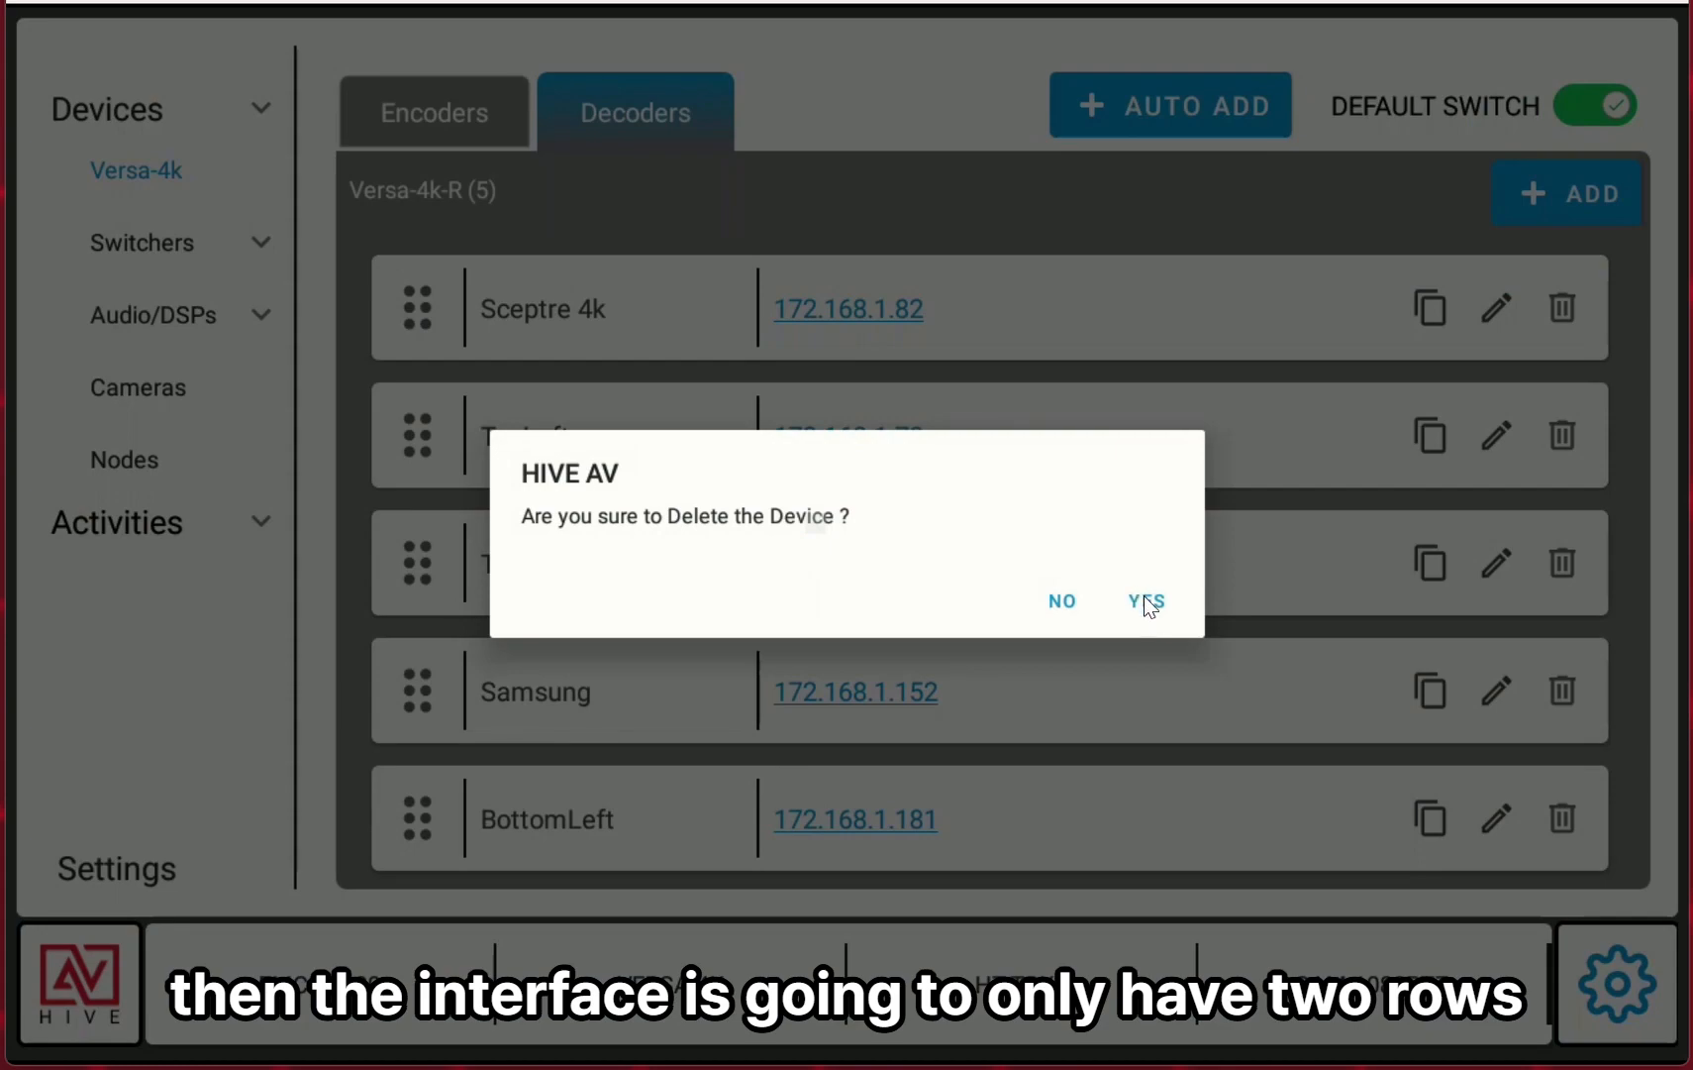
click(1147, 598)
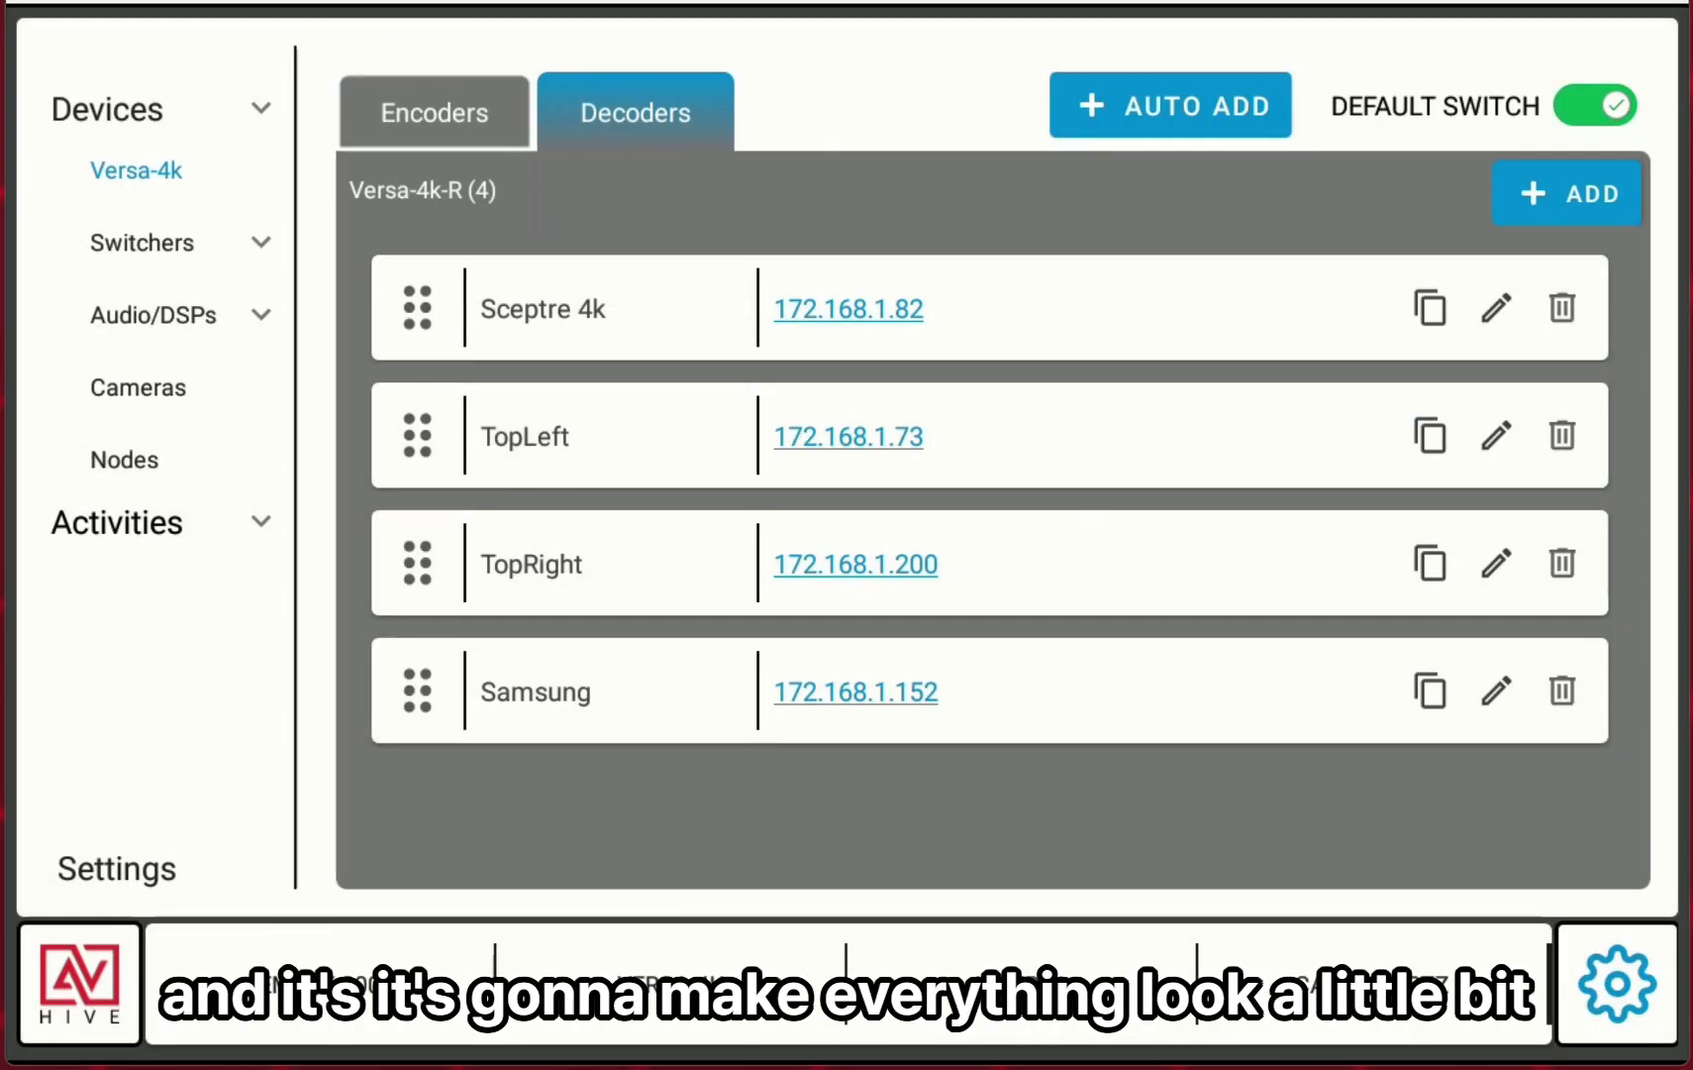
Return to the switching screen and route Fire TV to the TopLeft and TopRight displays, then reselect Google TV.
click(78, 1005)
click(1344, 403)
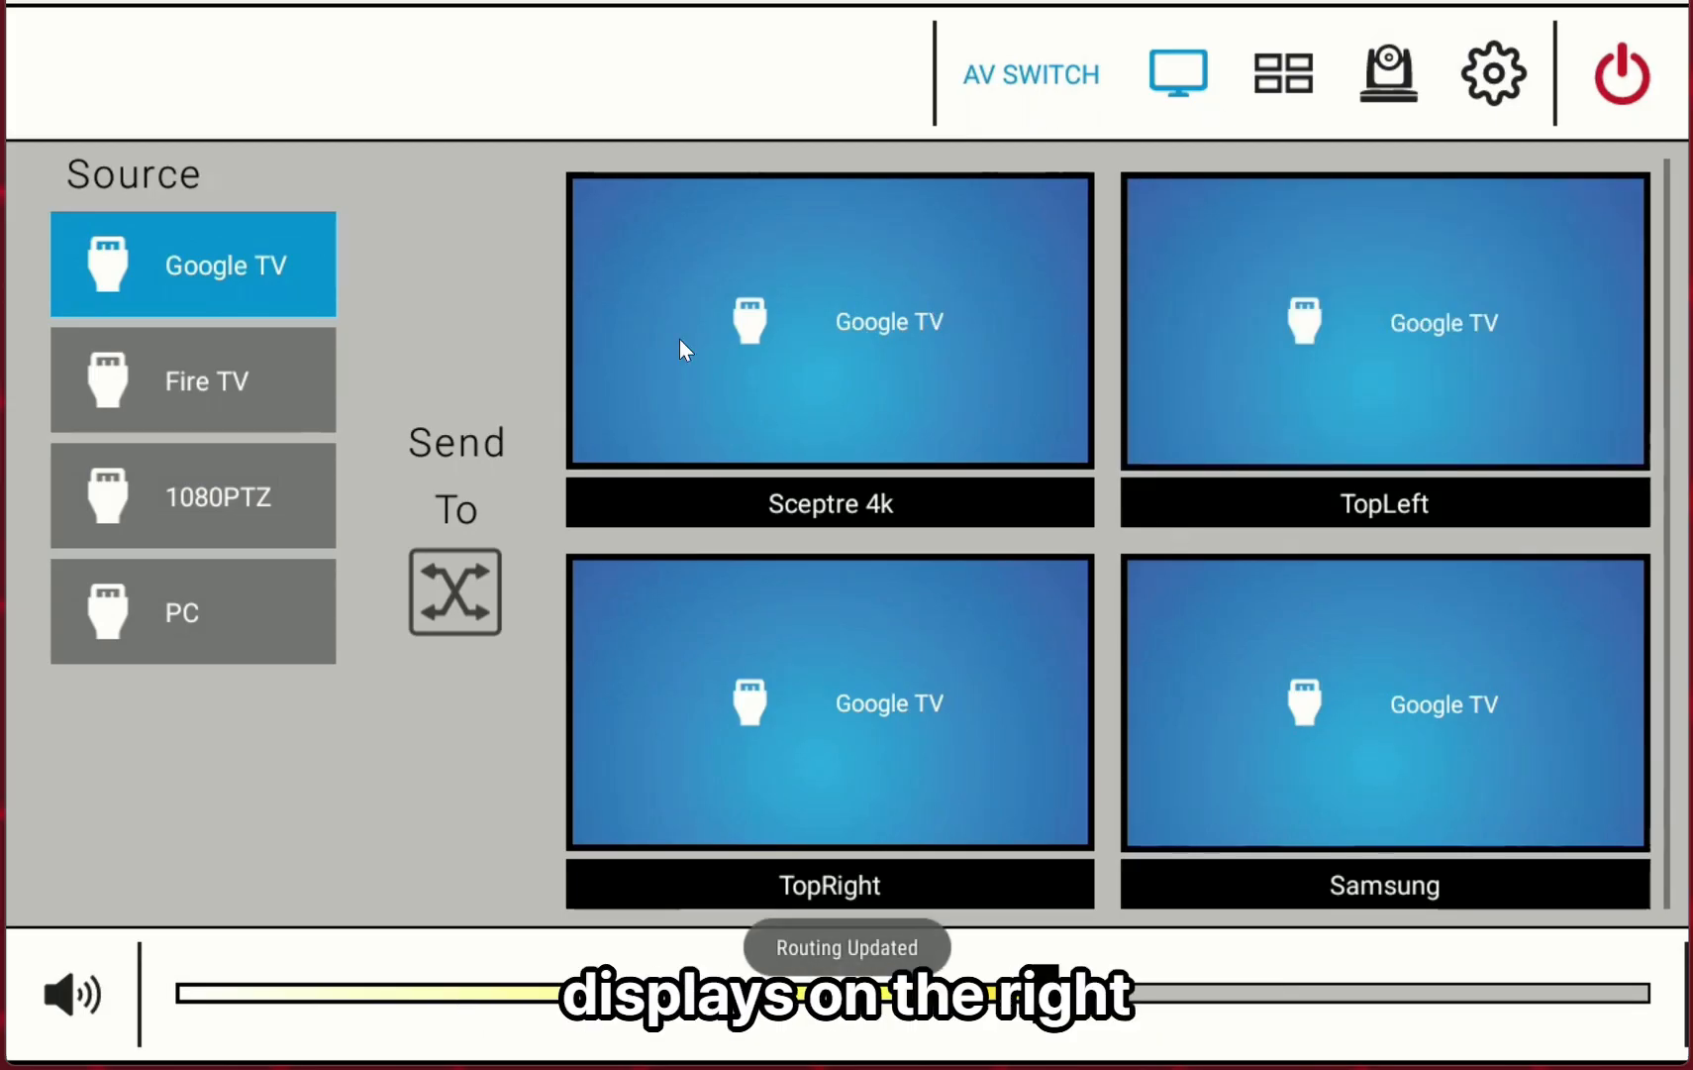
click(186, 400)
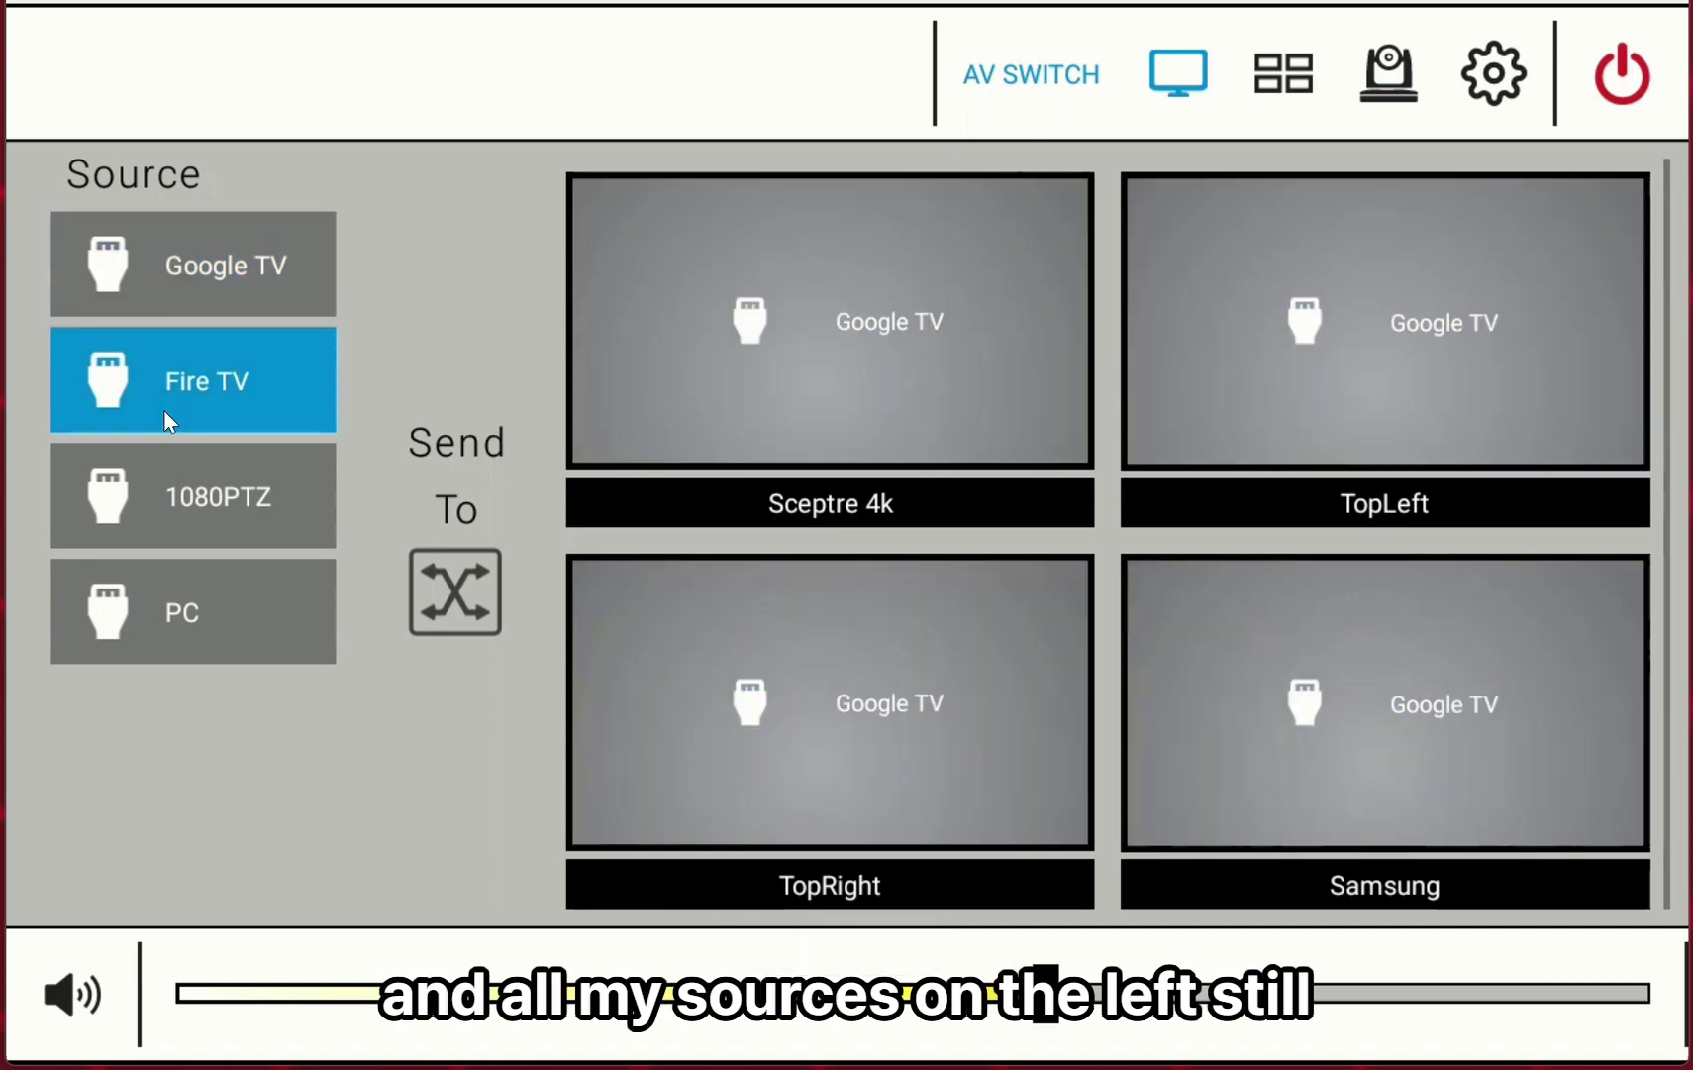
click(1418, 337)
click(714, 809)
click(258, 274)
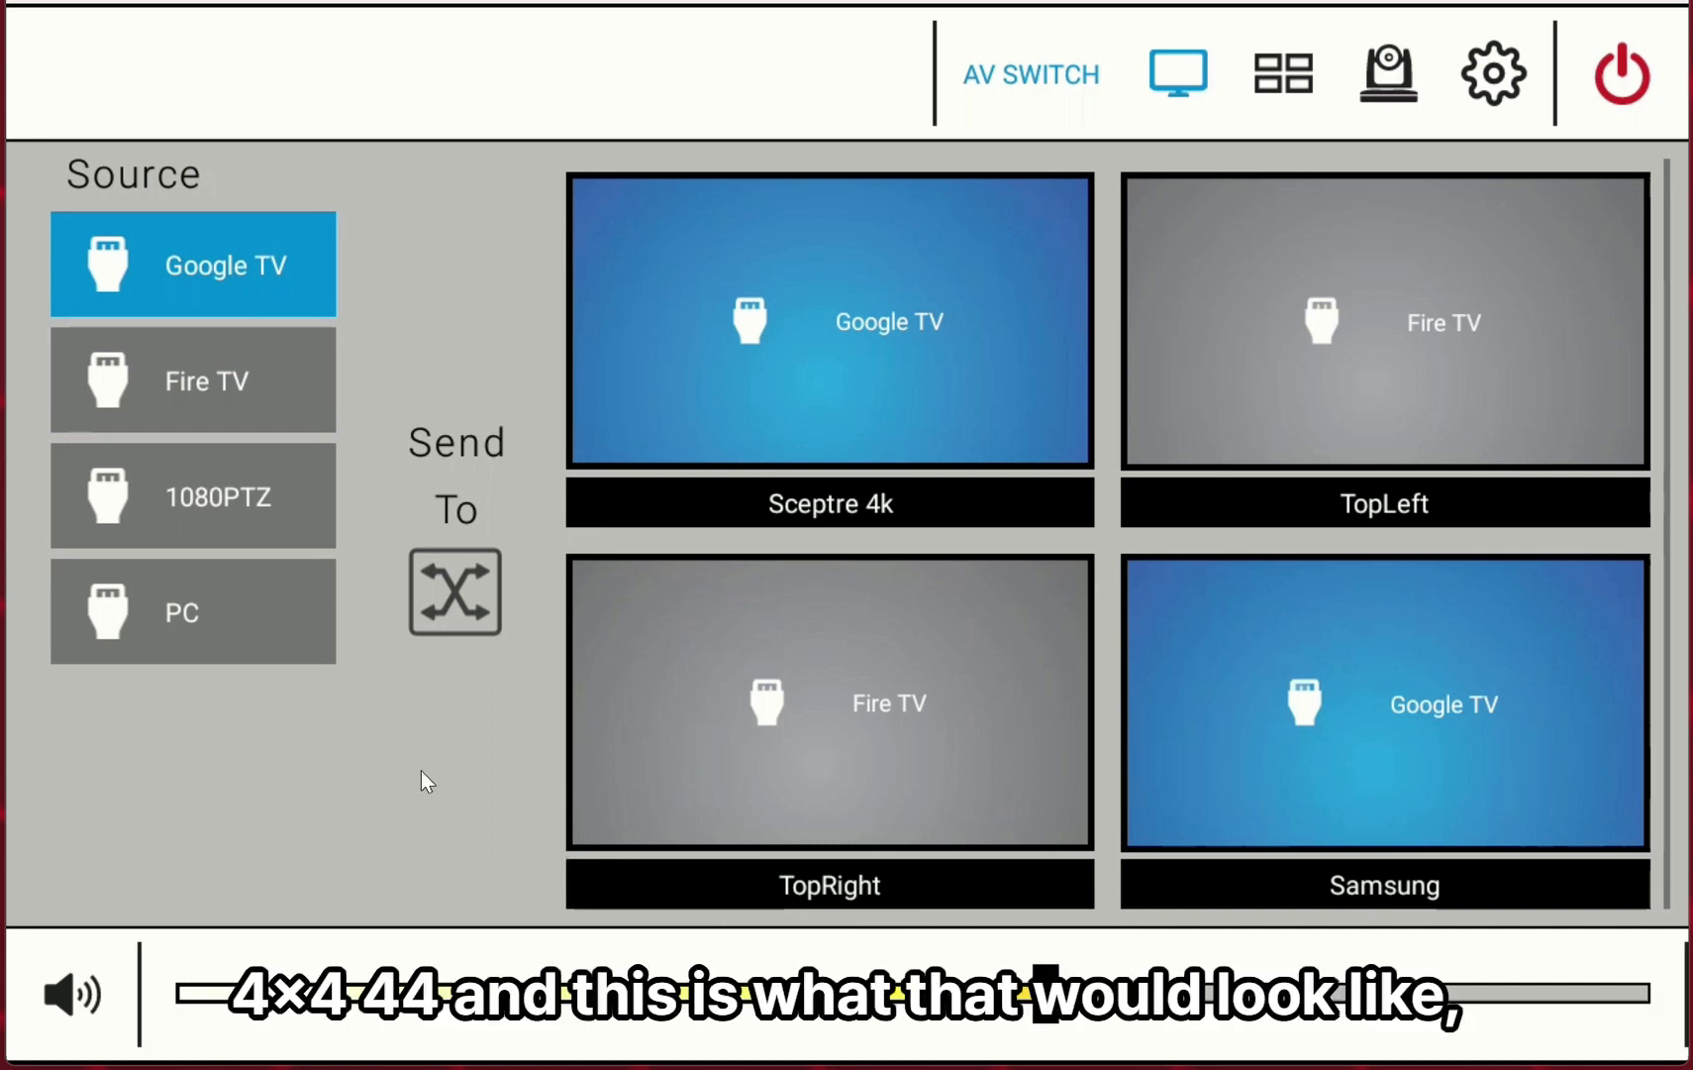
Open the Versa-4k decoders in settings and delete every decoder except Sceptre 4k.
click(1496, 99)
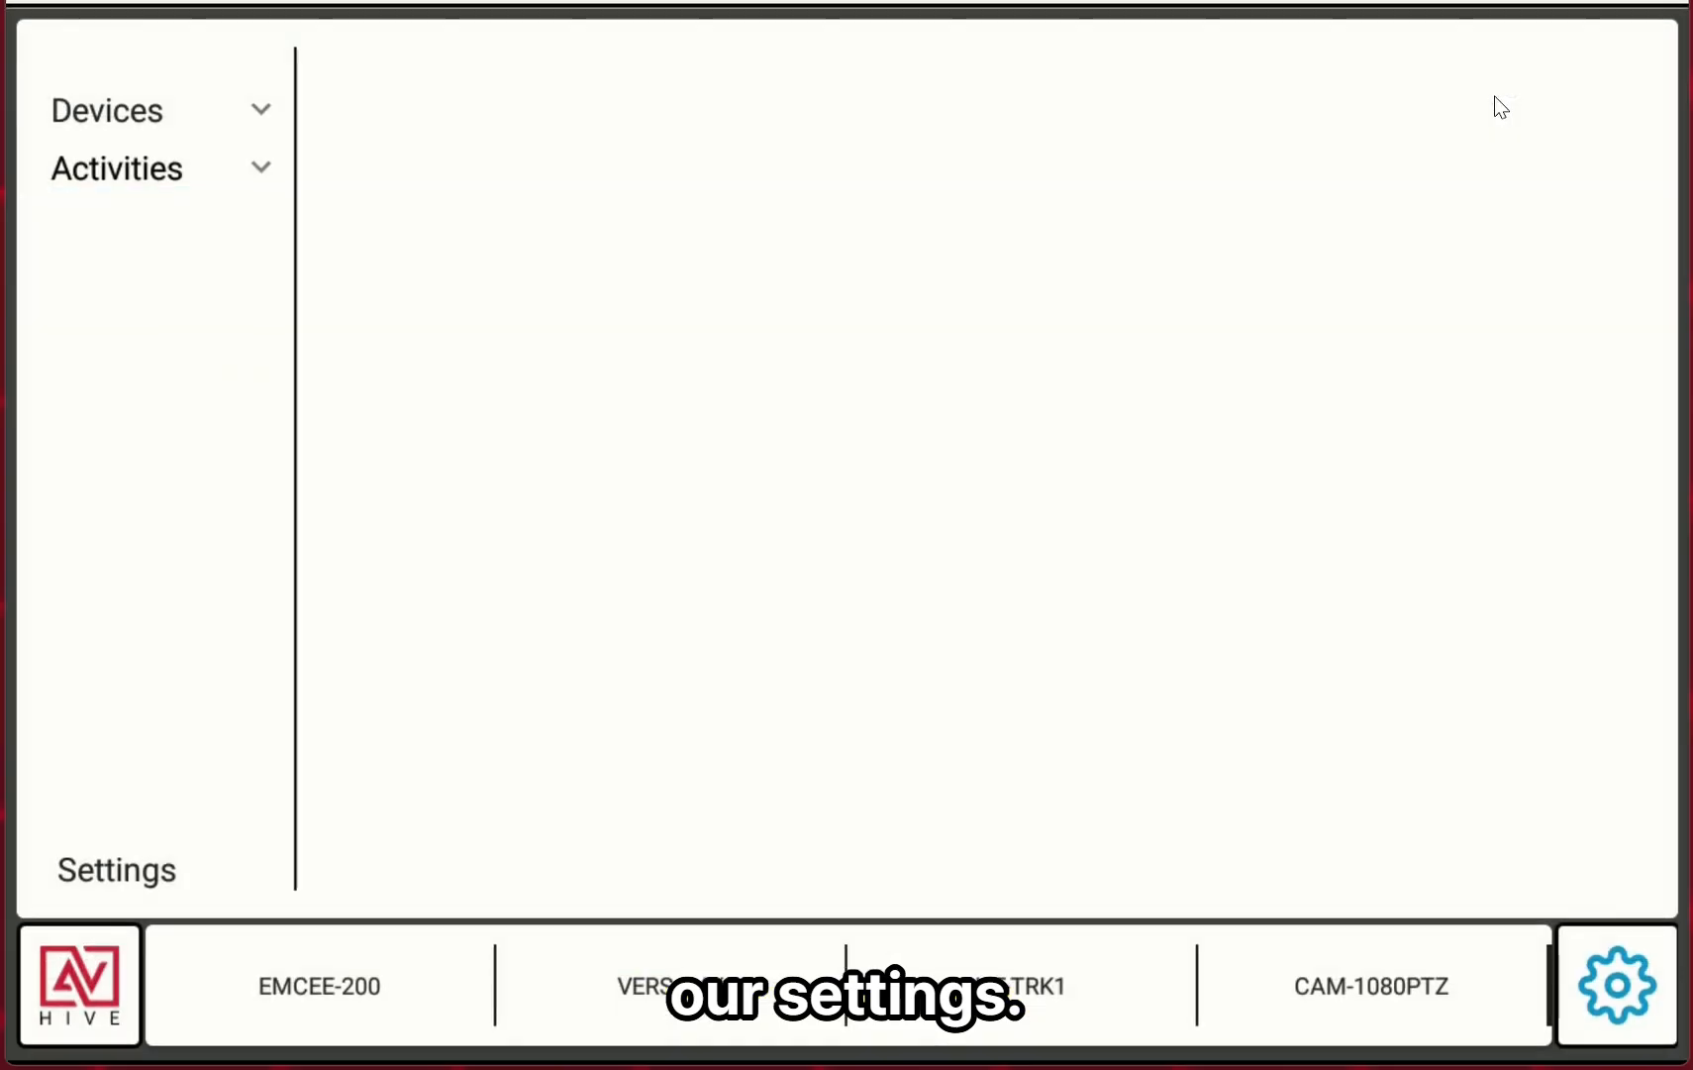
click(105, 113)
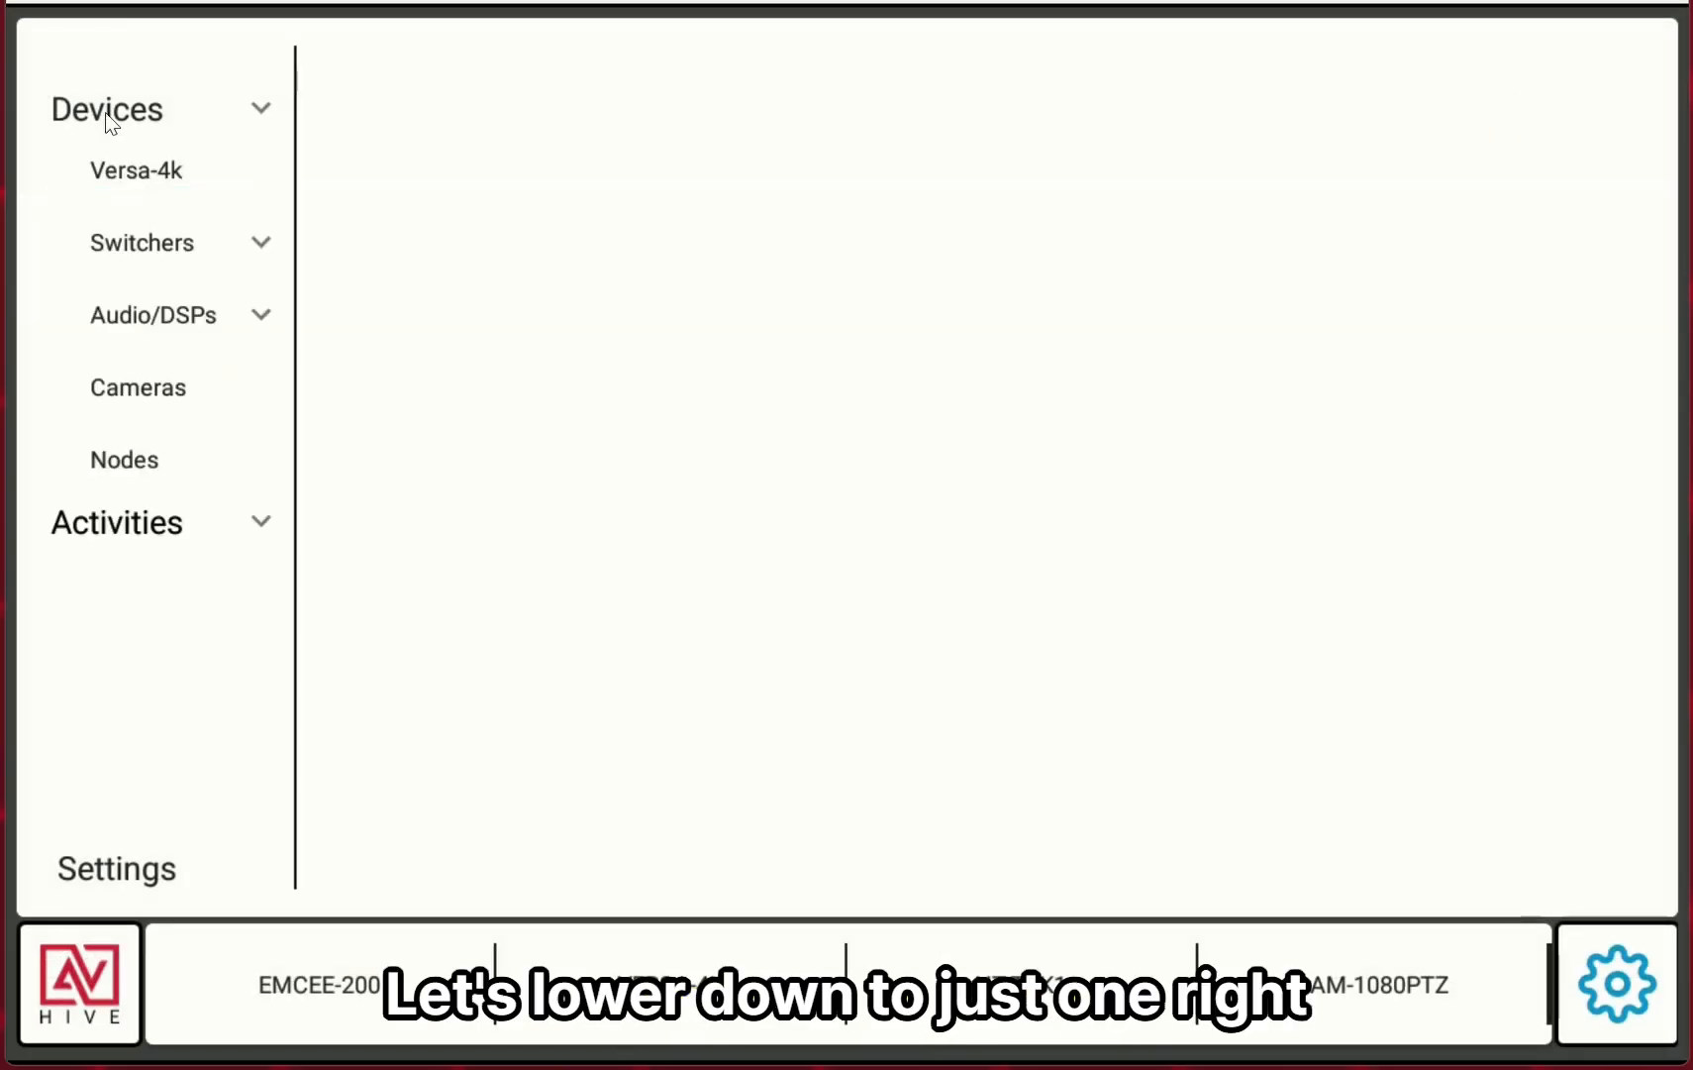
click(139, 186)
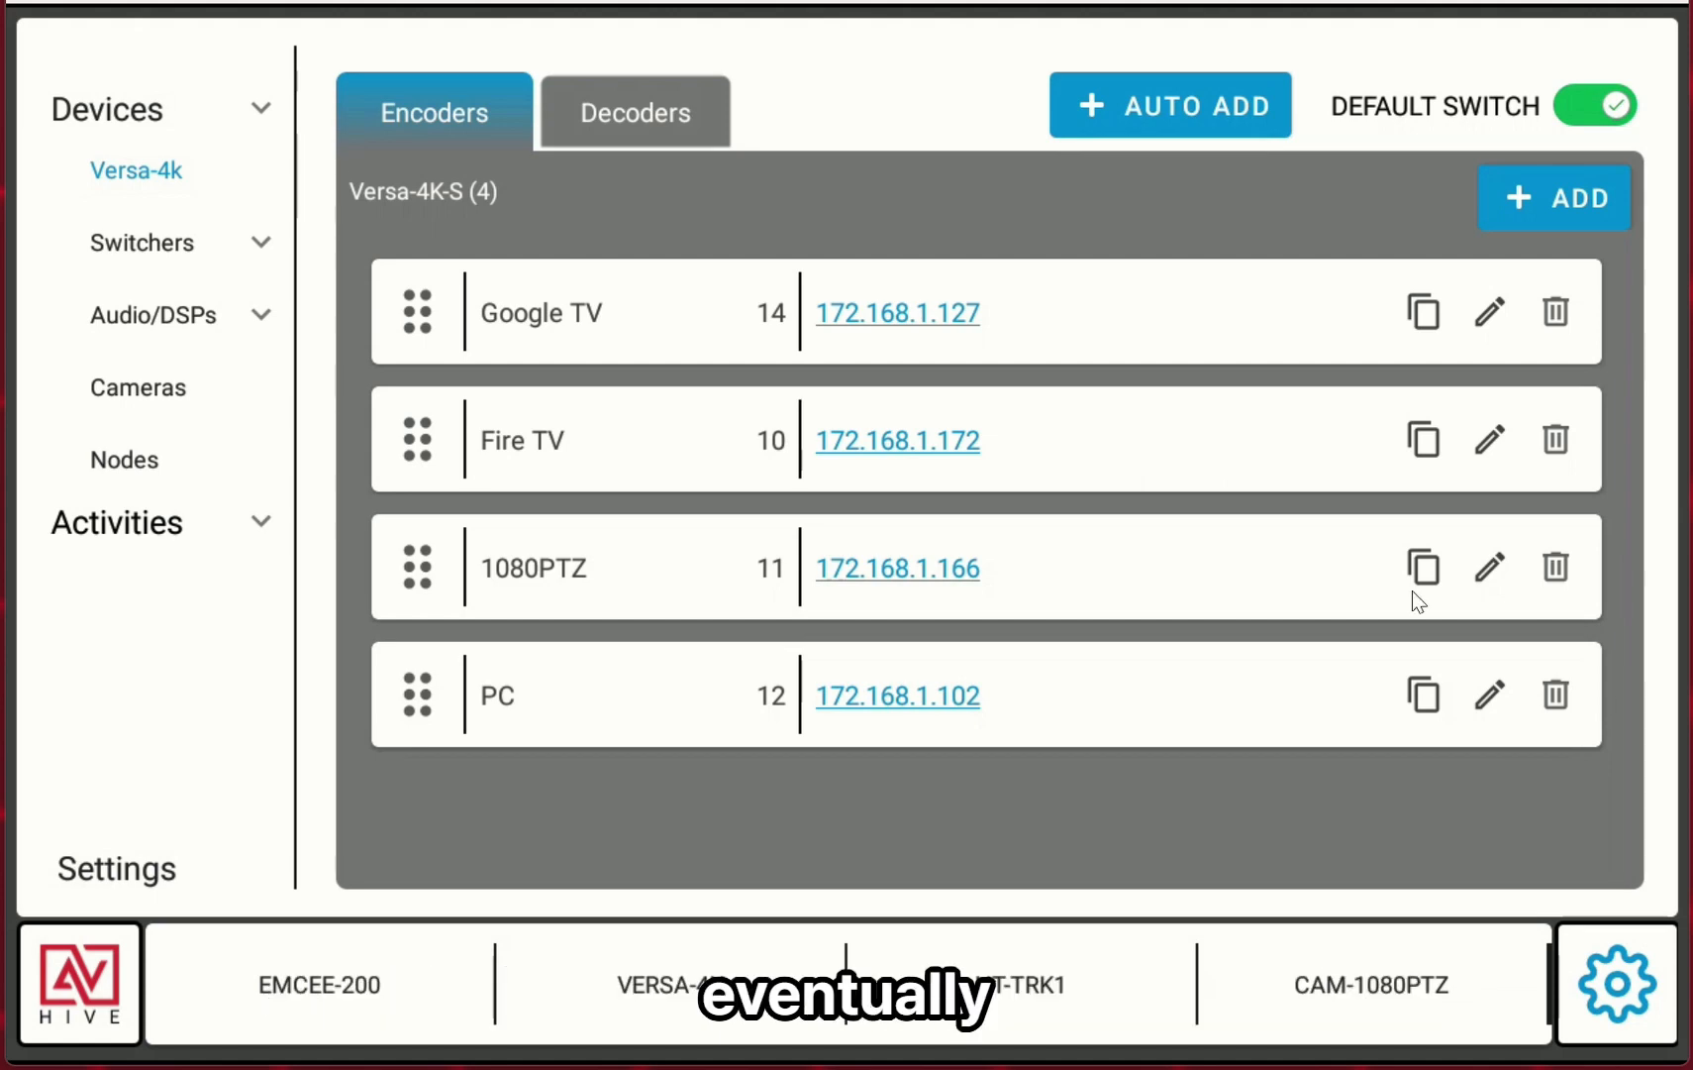
click(638, 110)
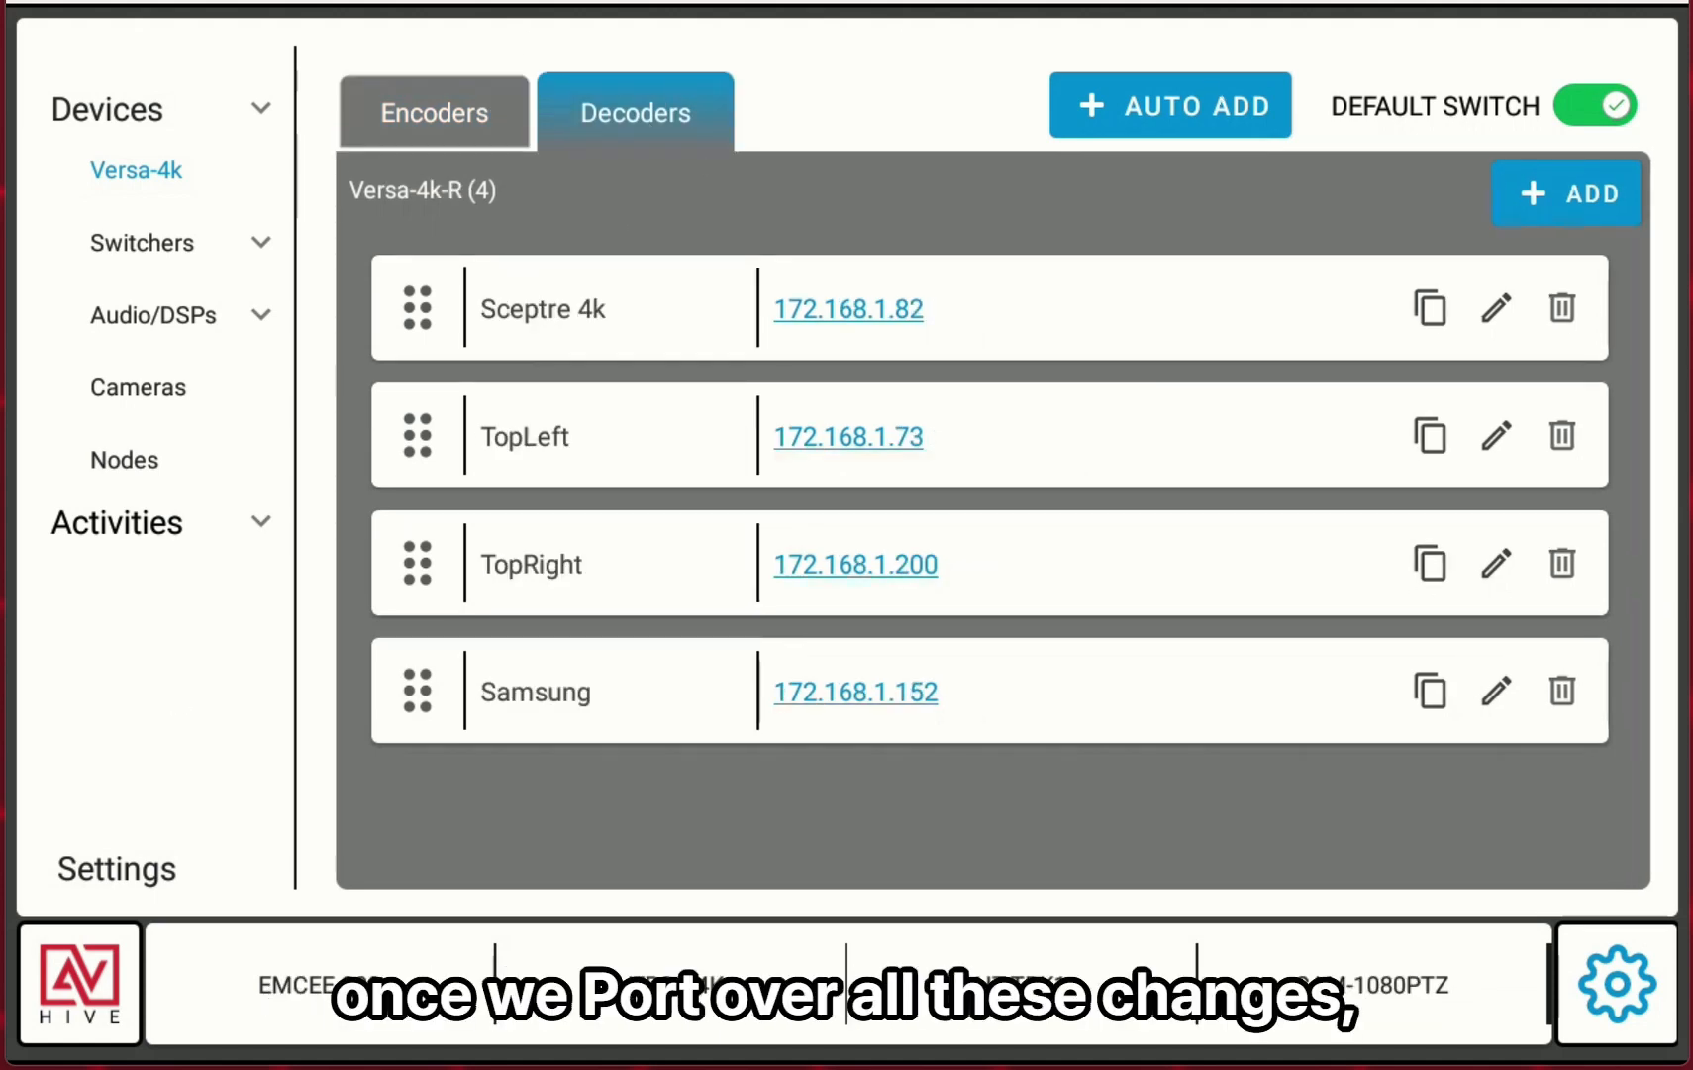
click(1563, 691)
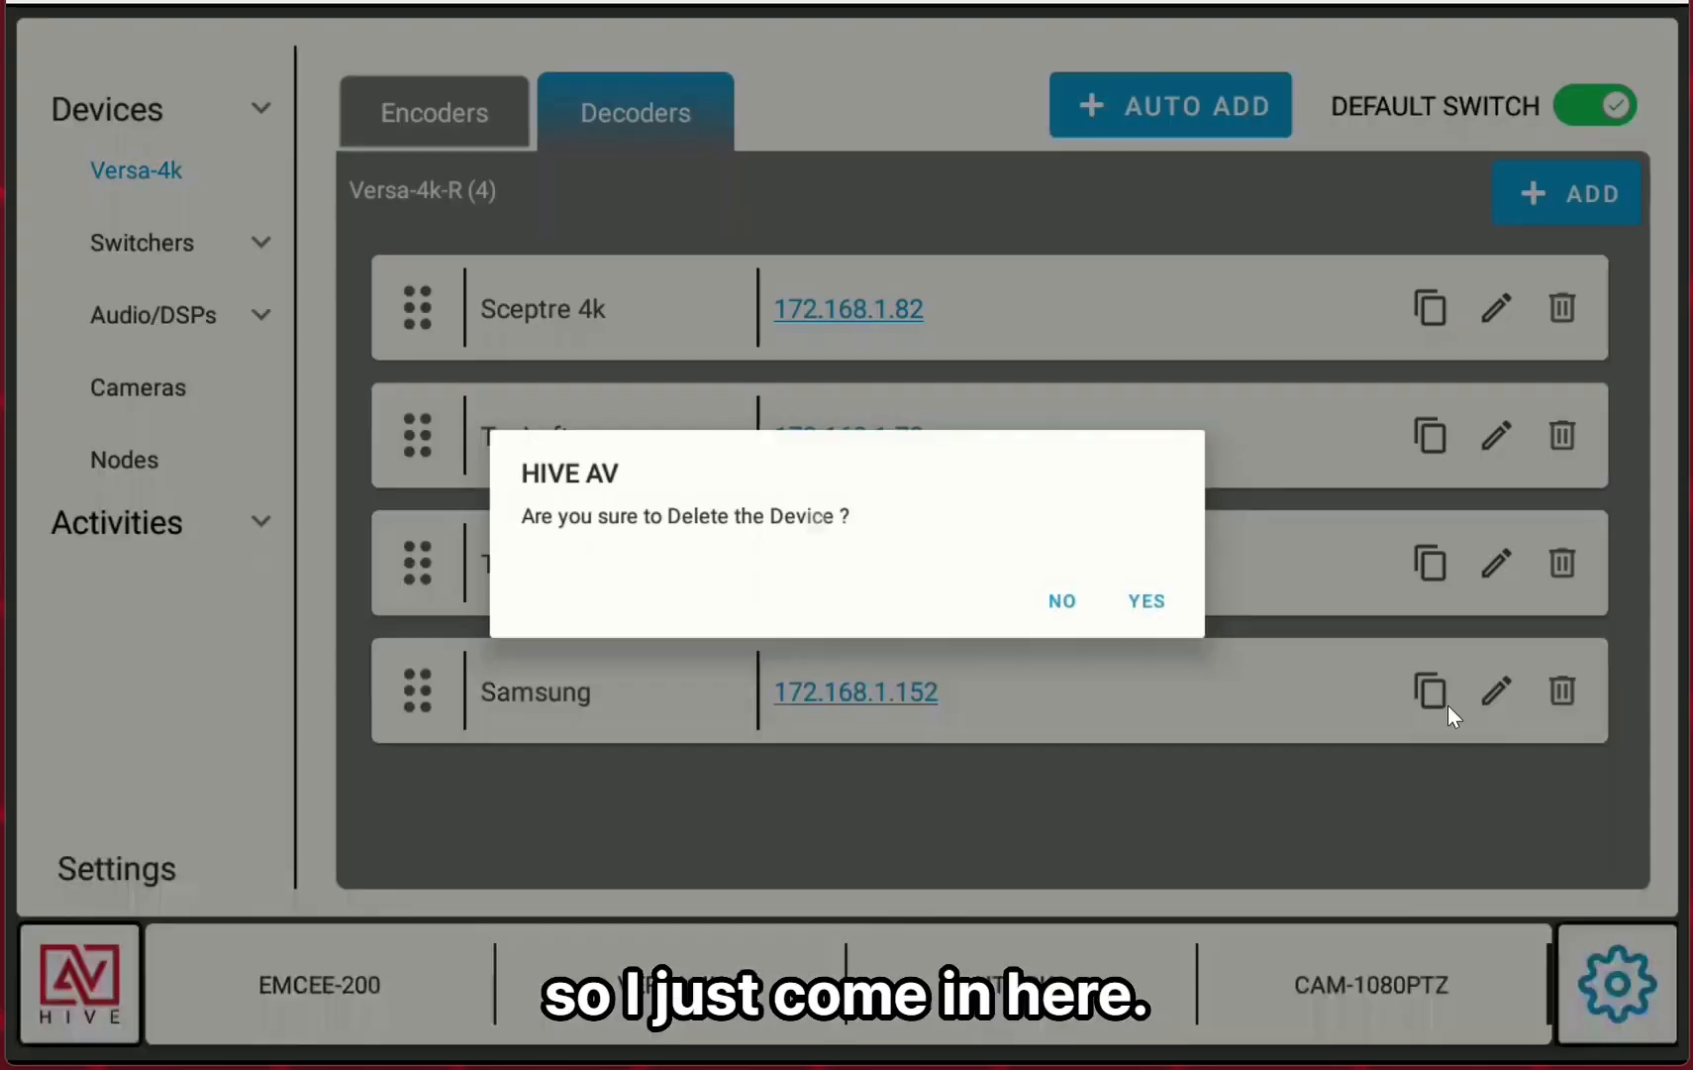
click(1151, 609)
click(1561, 564)
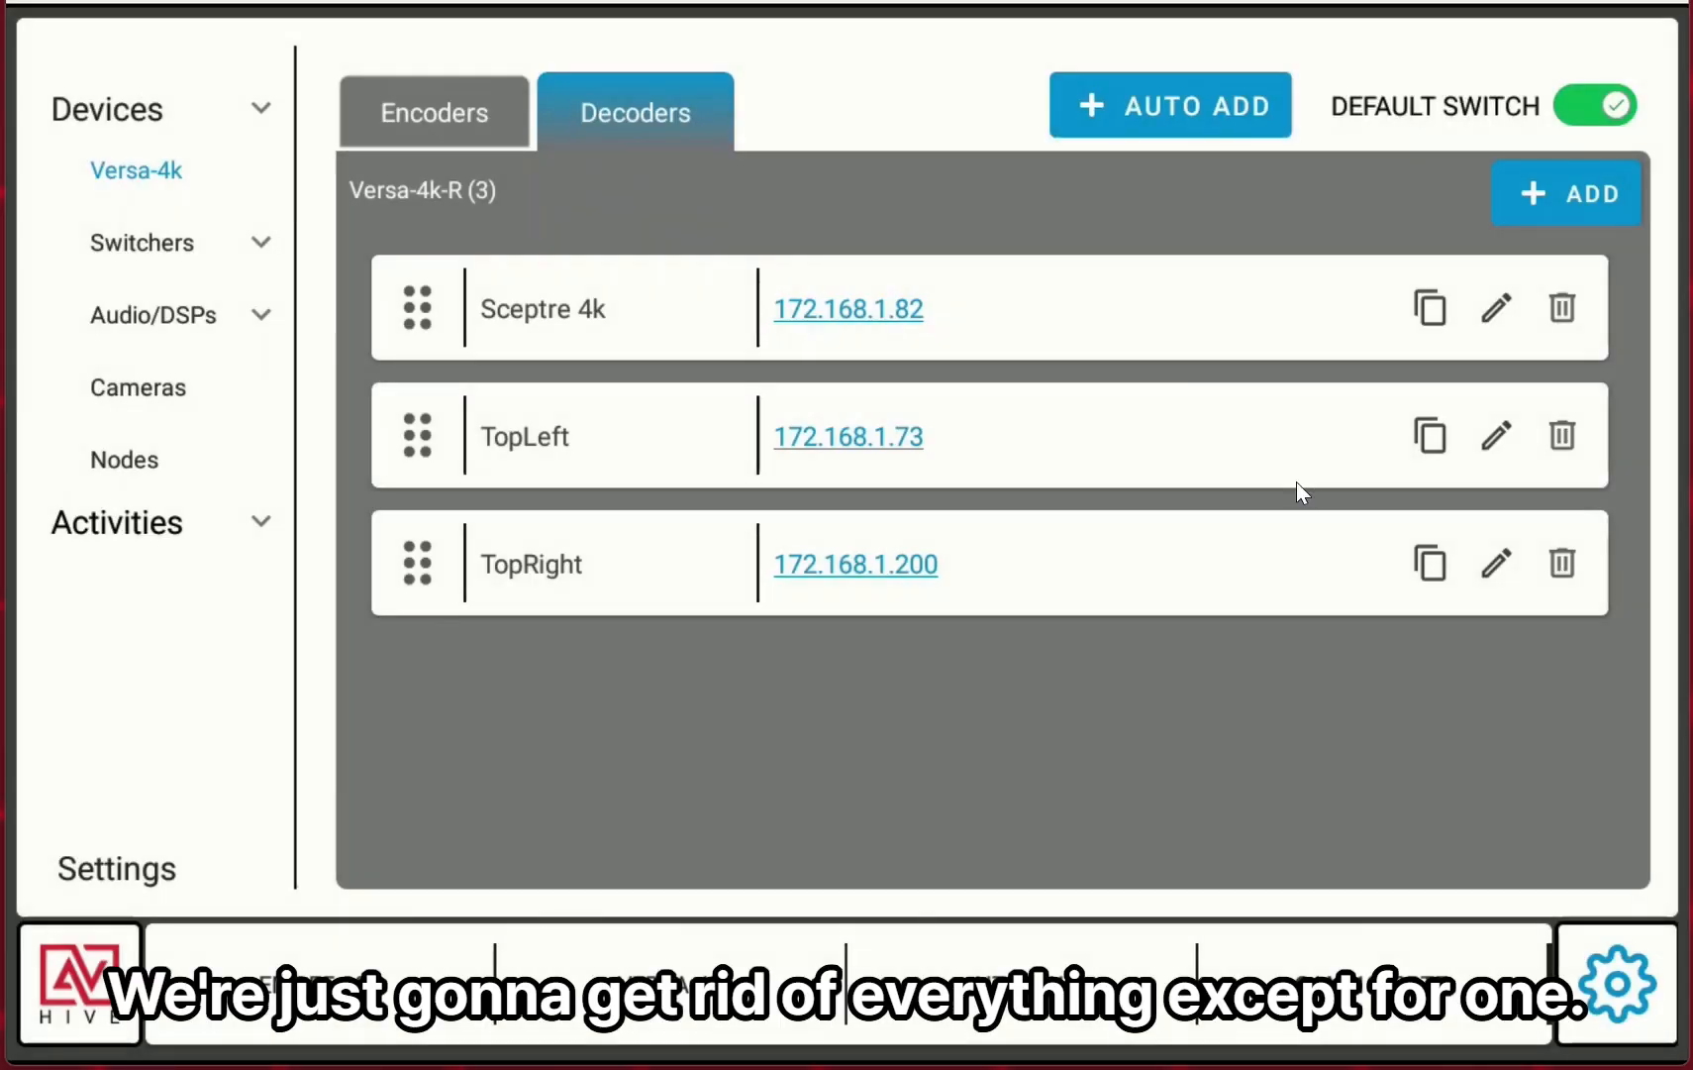
click(1147, 601)
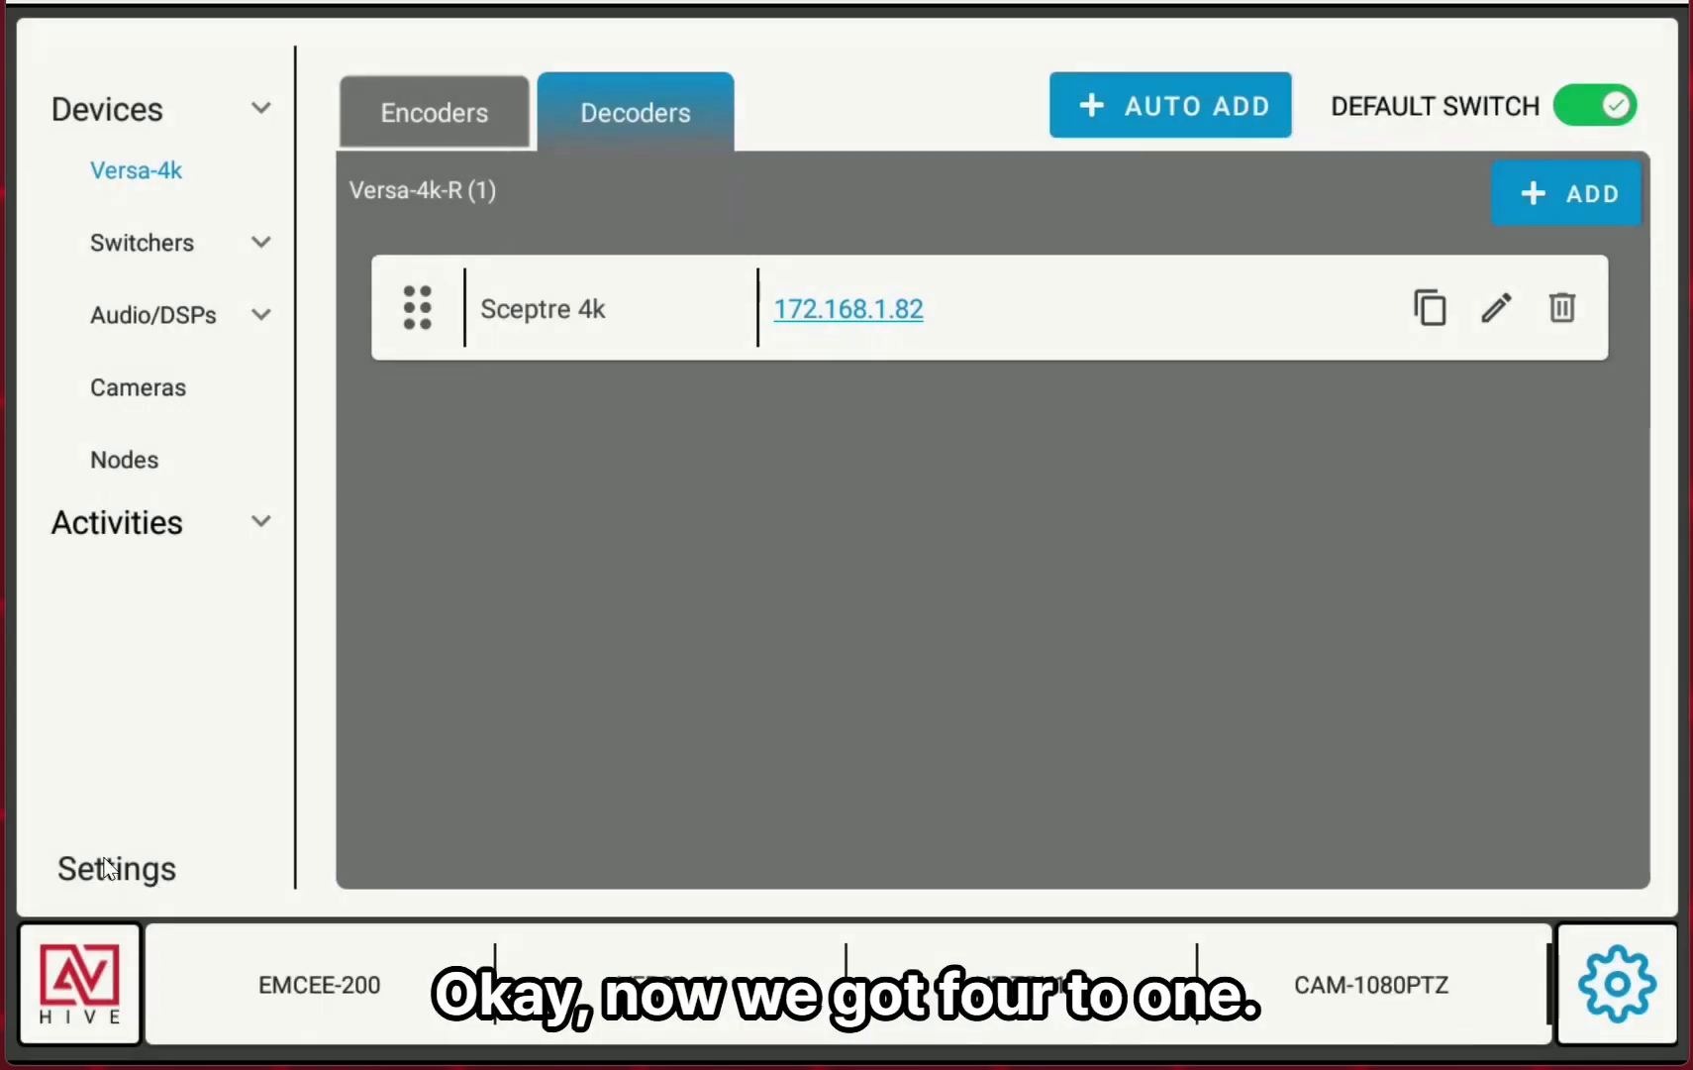
Return to the switching screen and route Fire TV, then Google TV, to the Sceptre 4k display.
click(87, 1008)
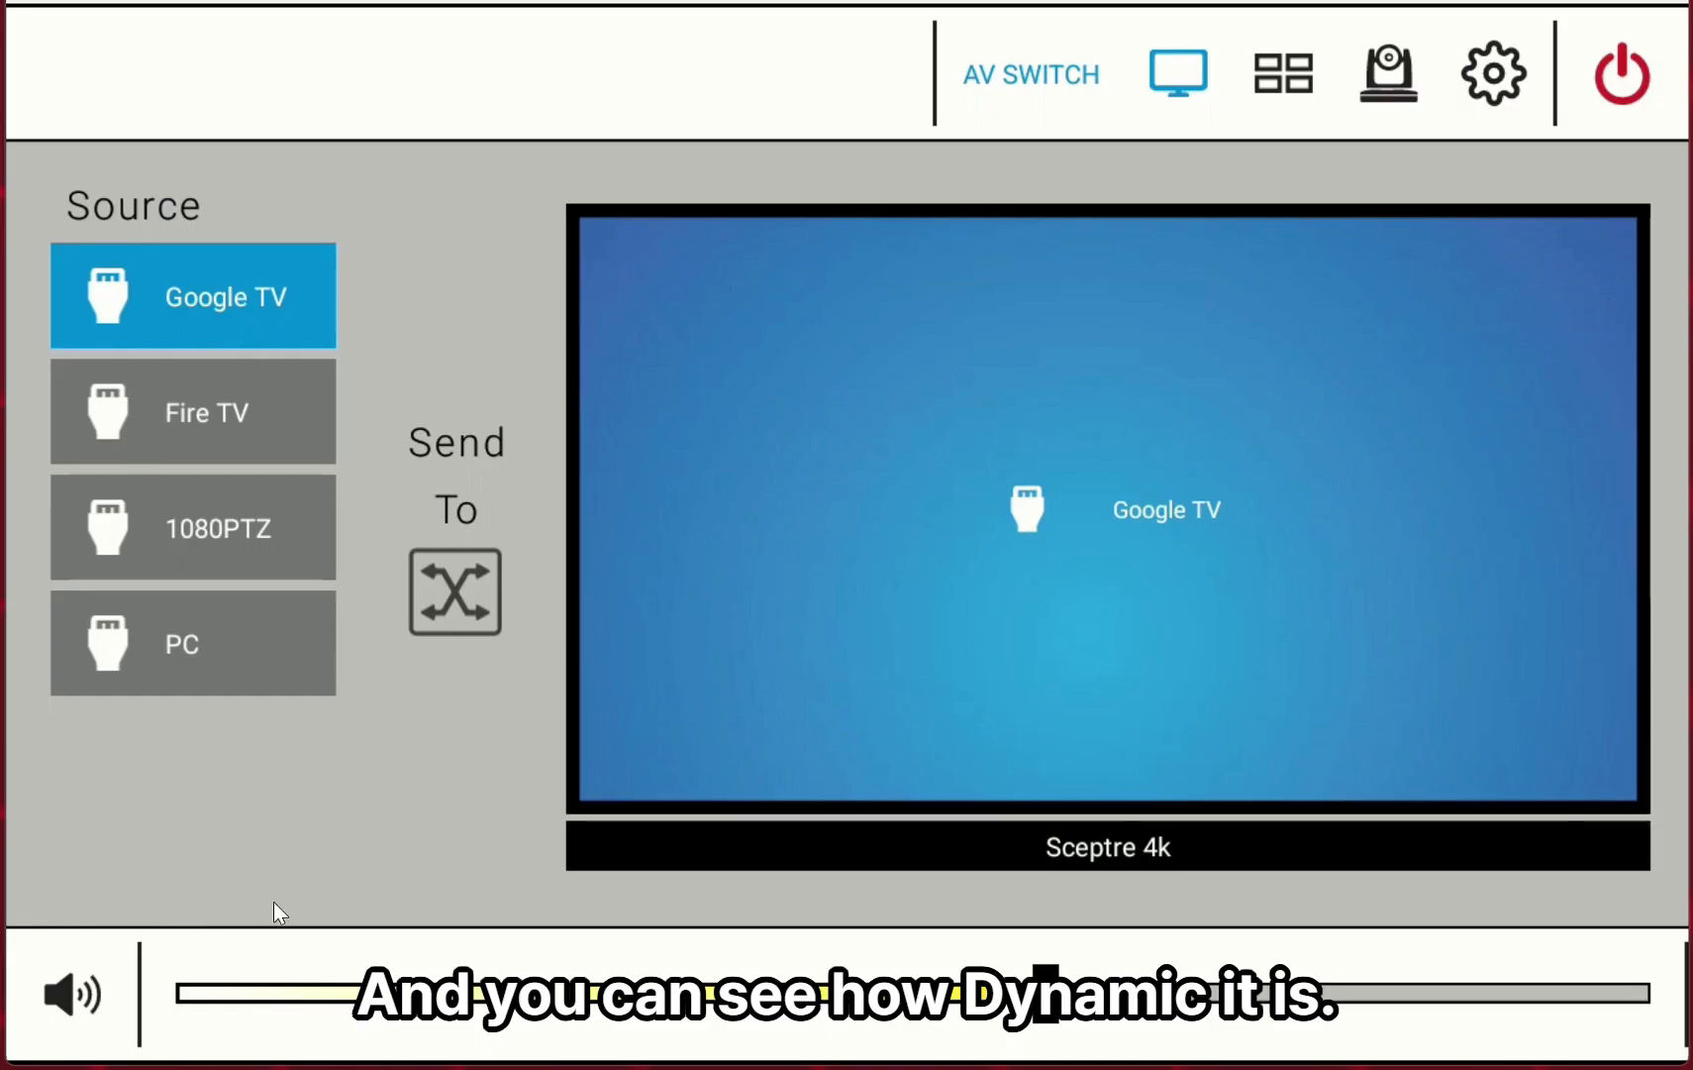
click(221, 405)
click(1199, 495)
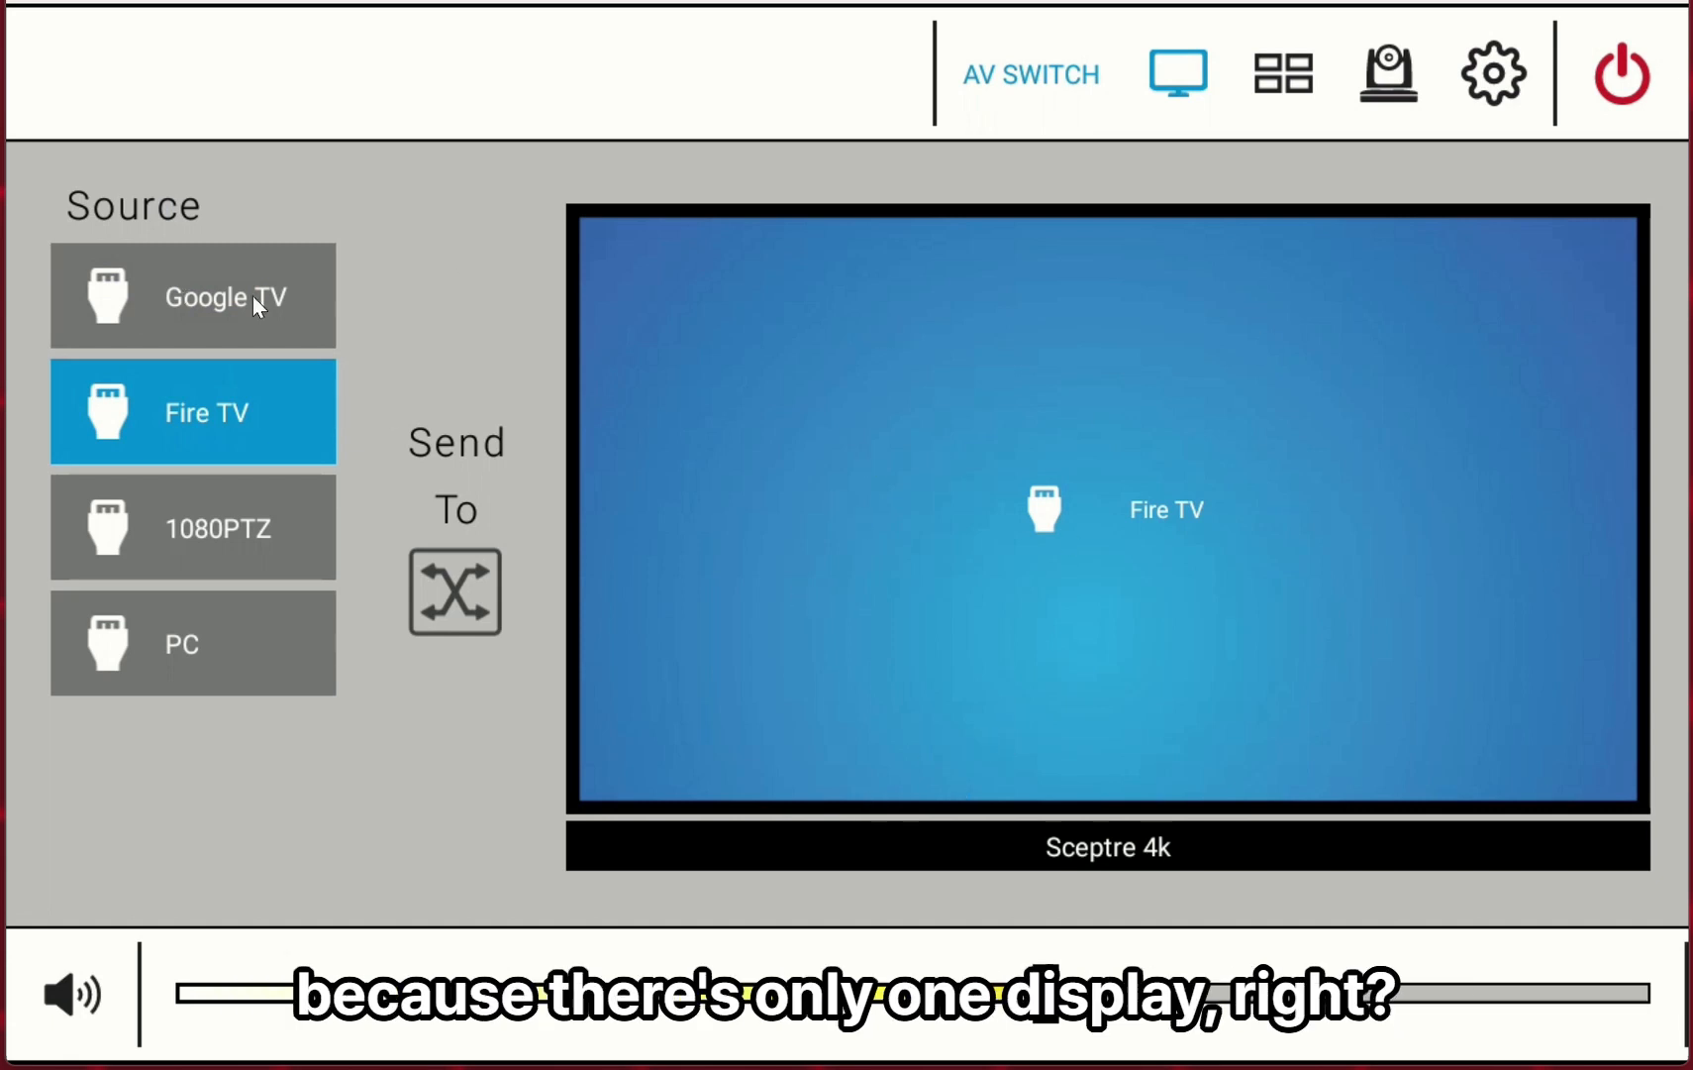
click(182, 317)
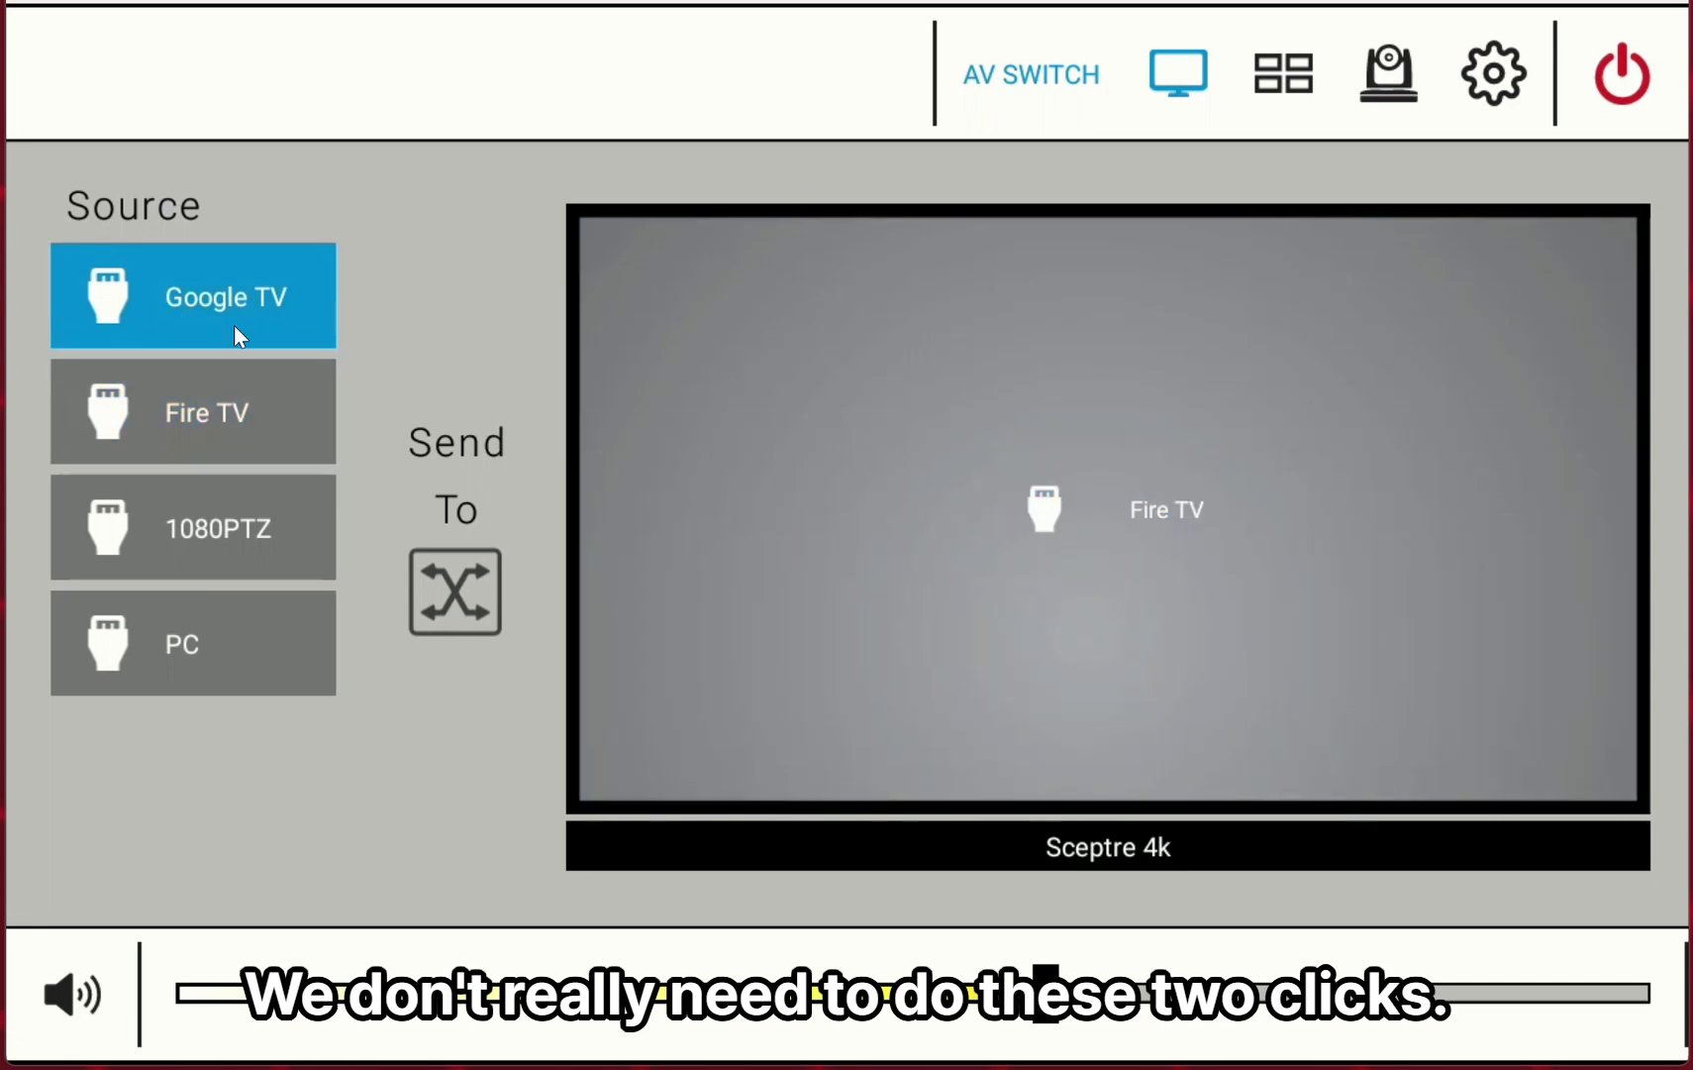
click(1163, 501)
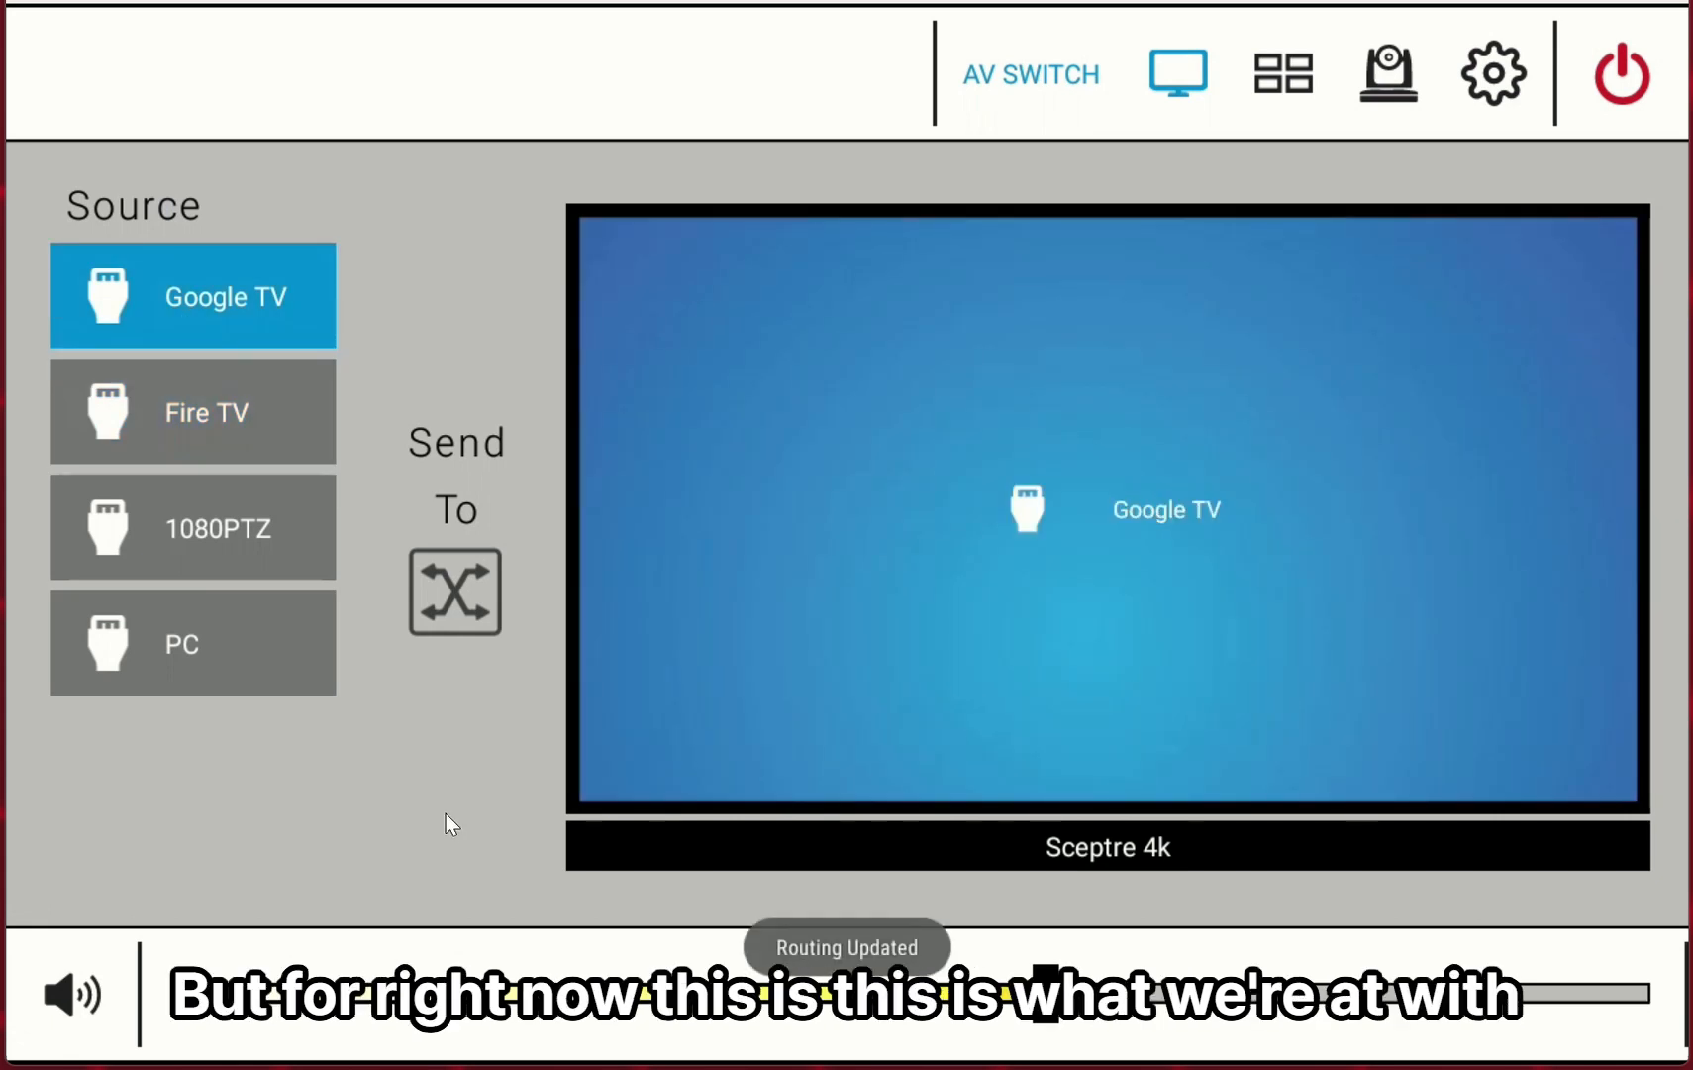